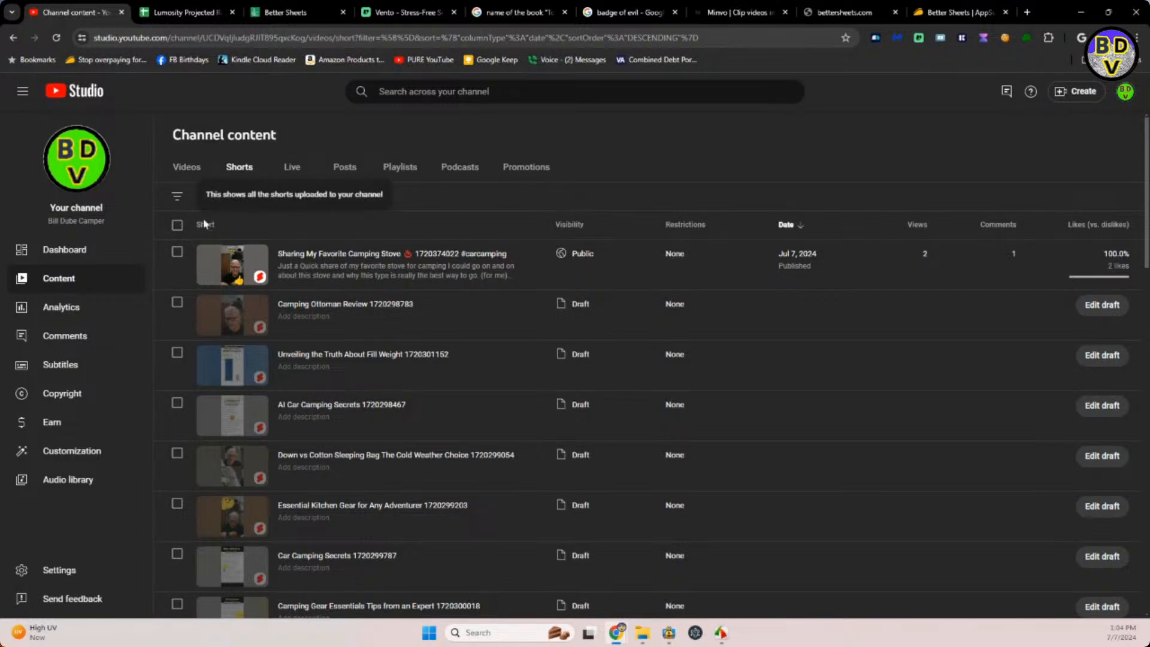
Filter the channel's Shorts to Draft visibility and check the whole-month Shorts planner in the release dates spreadsheet.
click(176, 200)
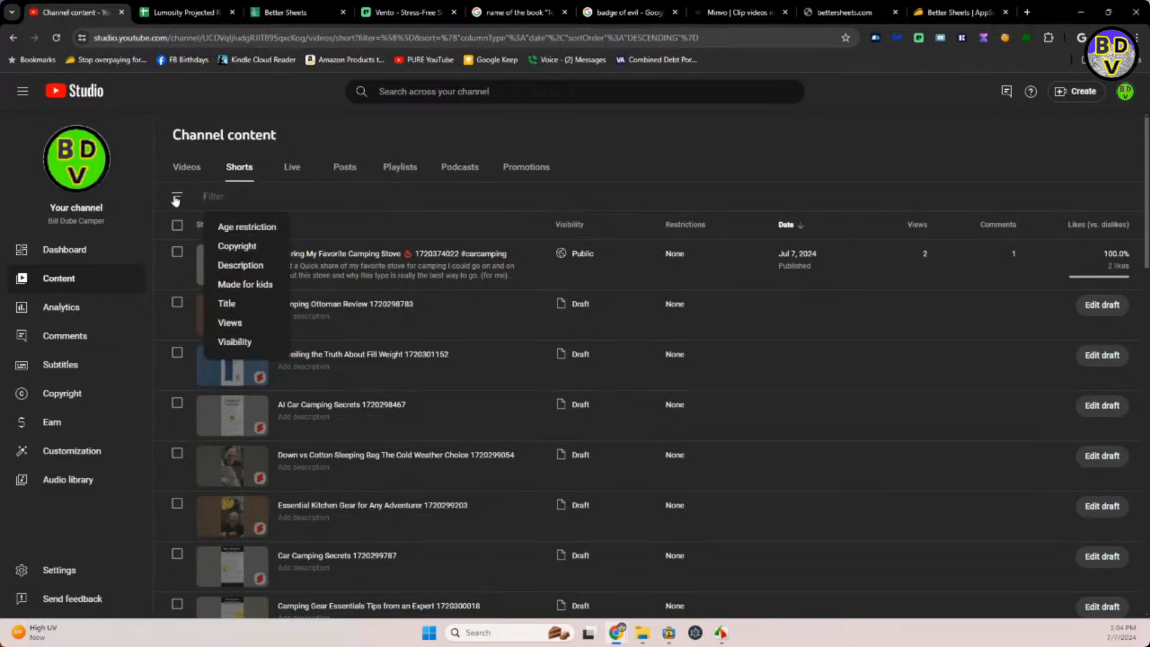
click(217, 343)
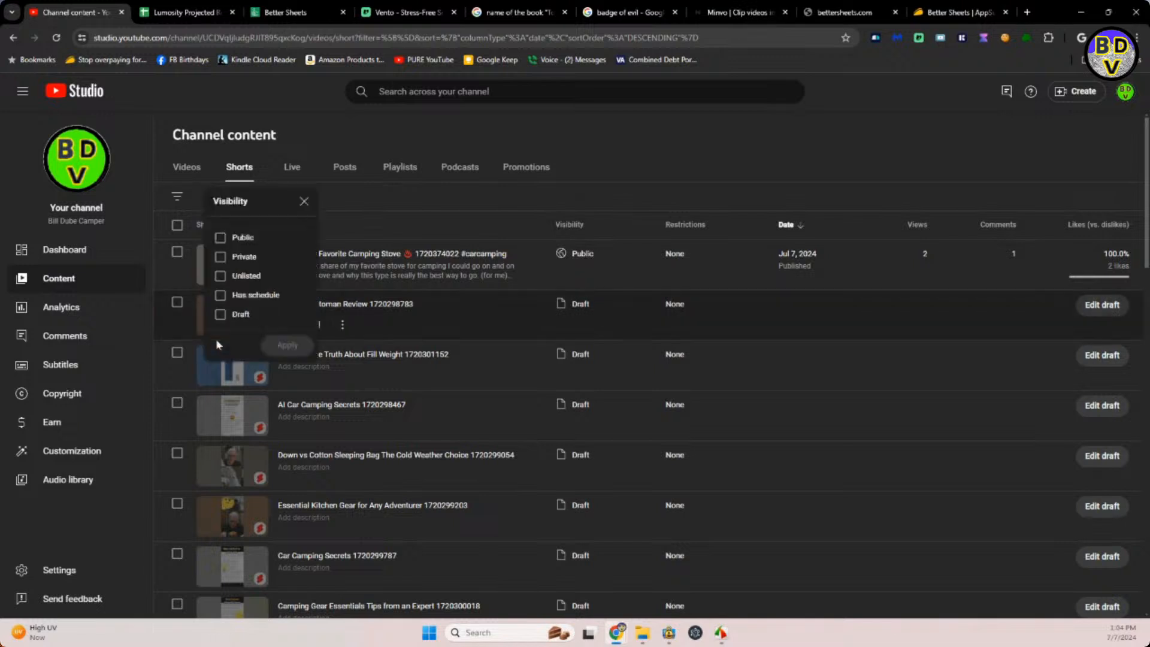
click(220, 315)
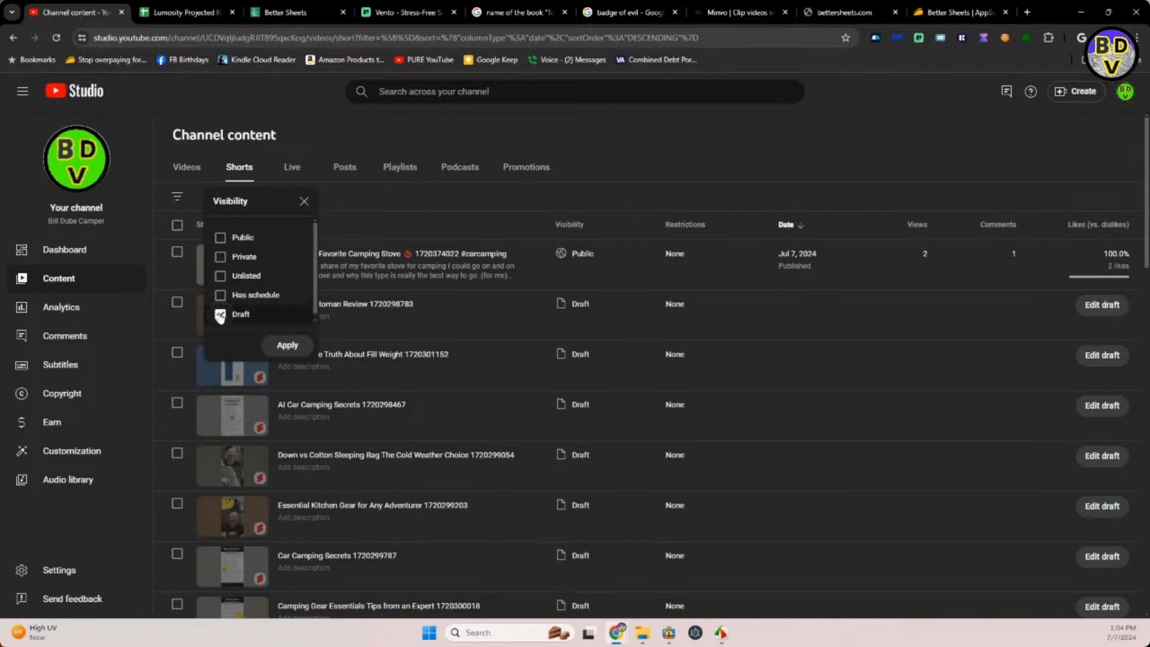
click(285, 346)
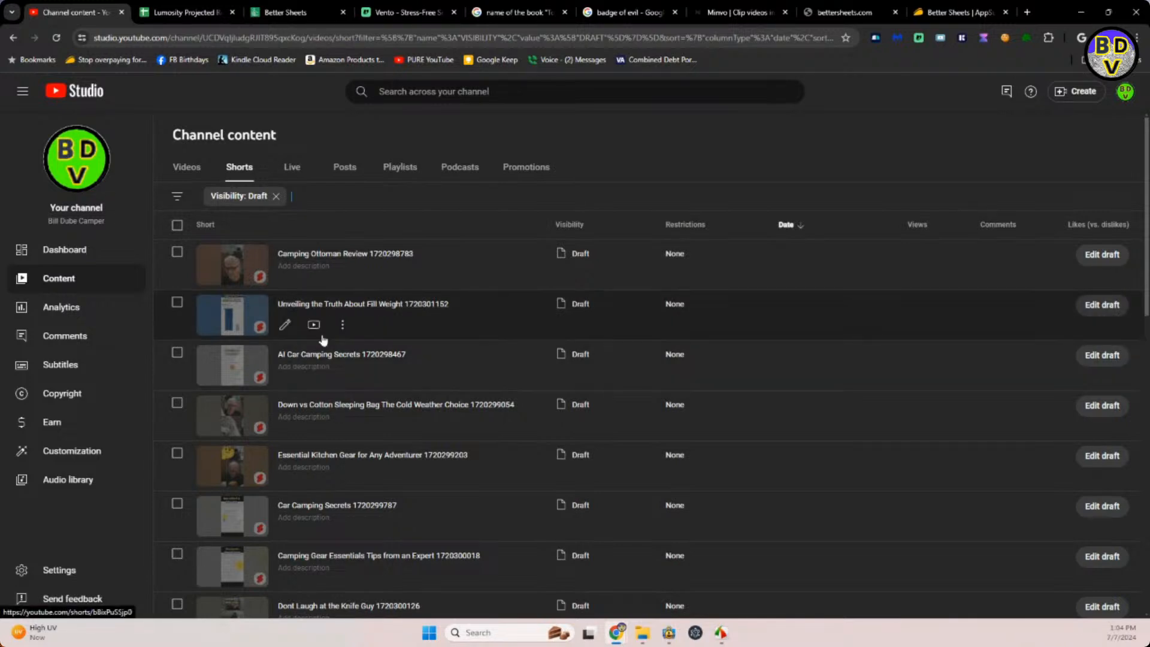
click(186, 13)
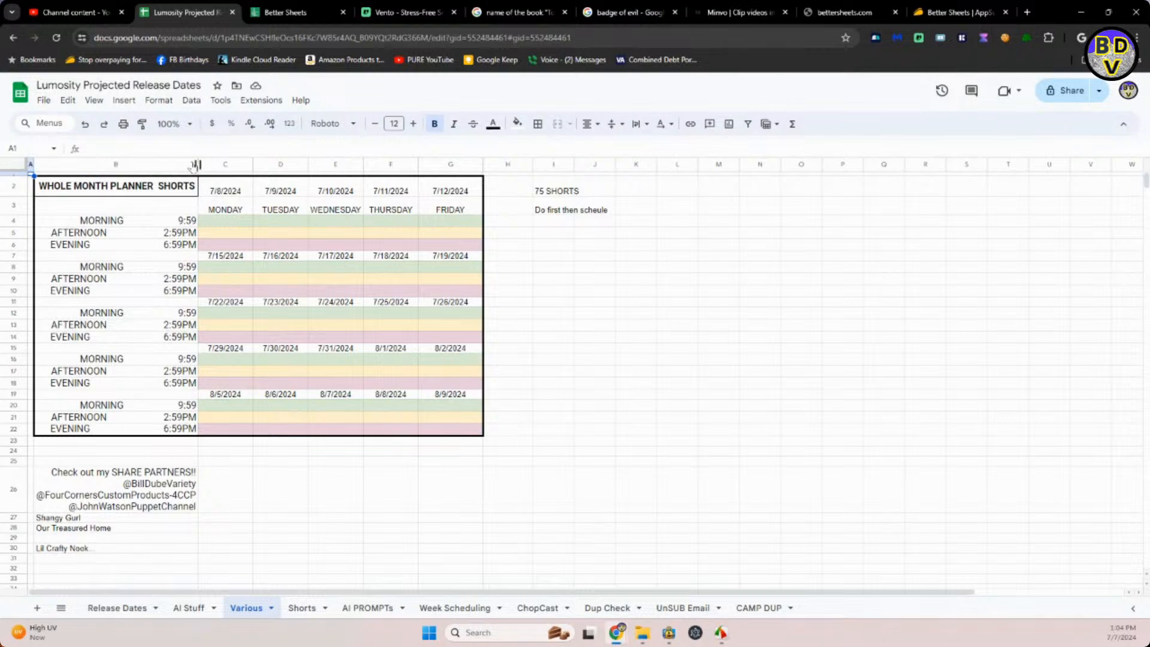
click(88, 13)
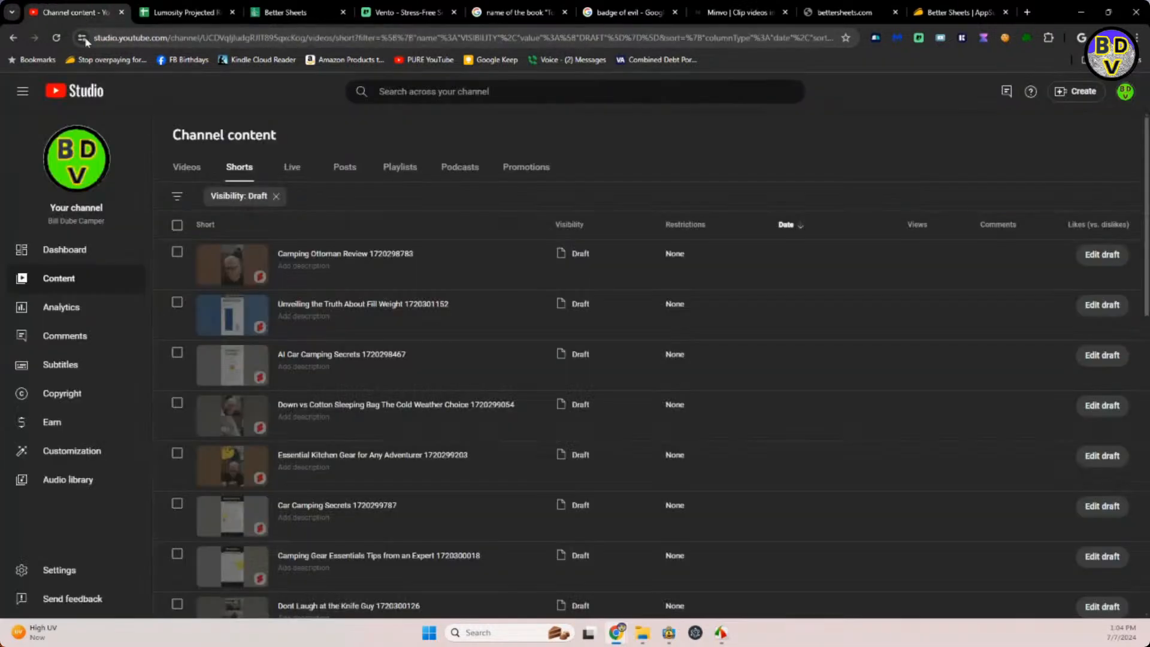
Open the Camping Ottoman Review draft and enter the description "New camp accessory for adding Ottoman to just about any camp chair".
click(323, 254)
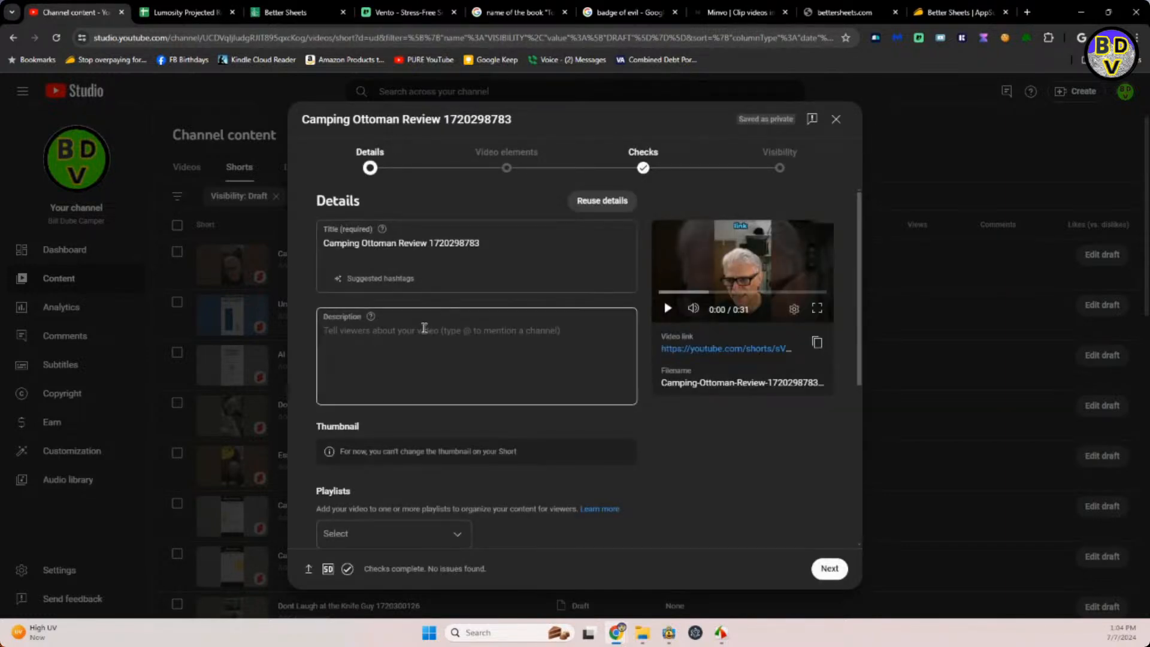
click(424, 329)
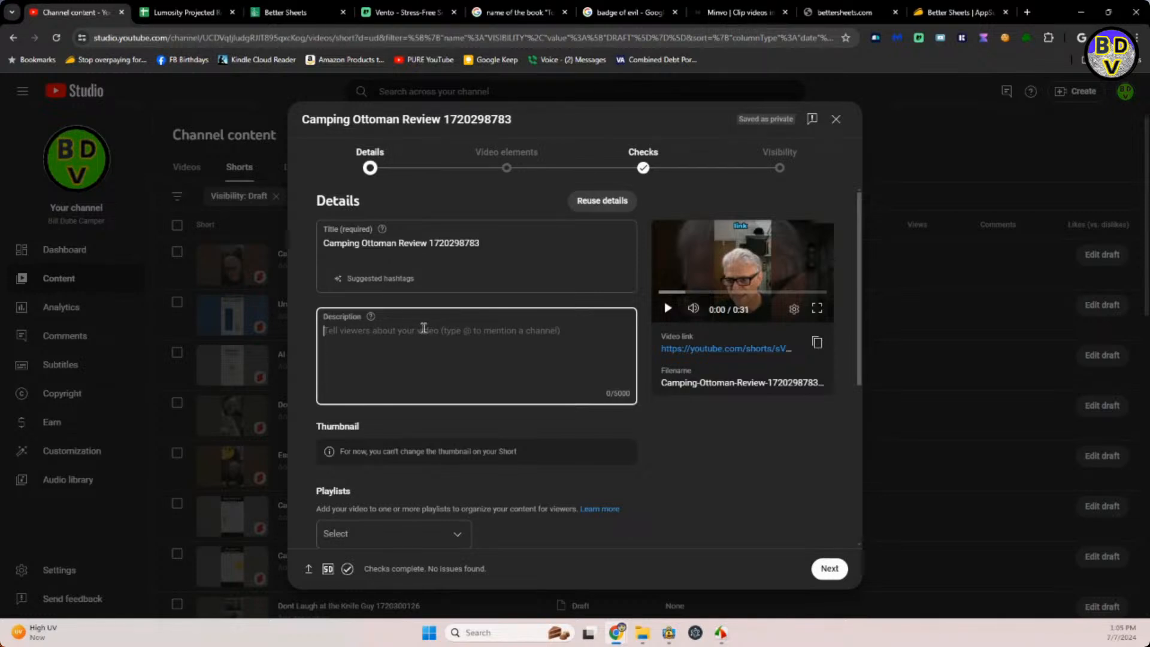
text(New camp acessory)
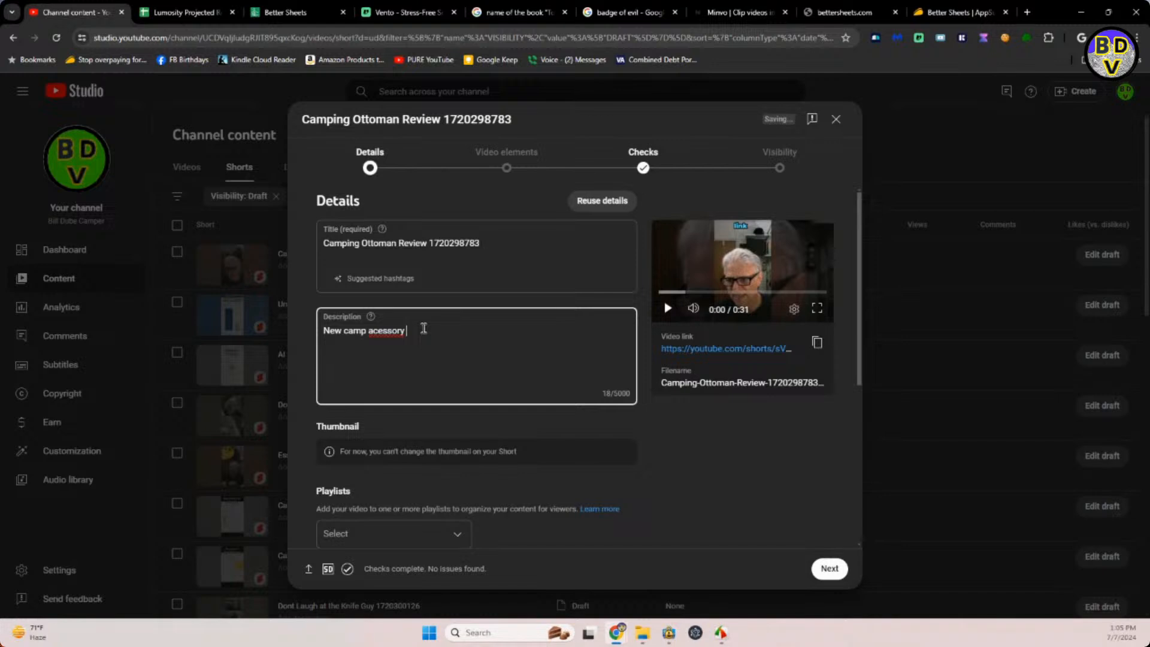
text(c)
text(for adding Ottoman to just about any camp)
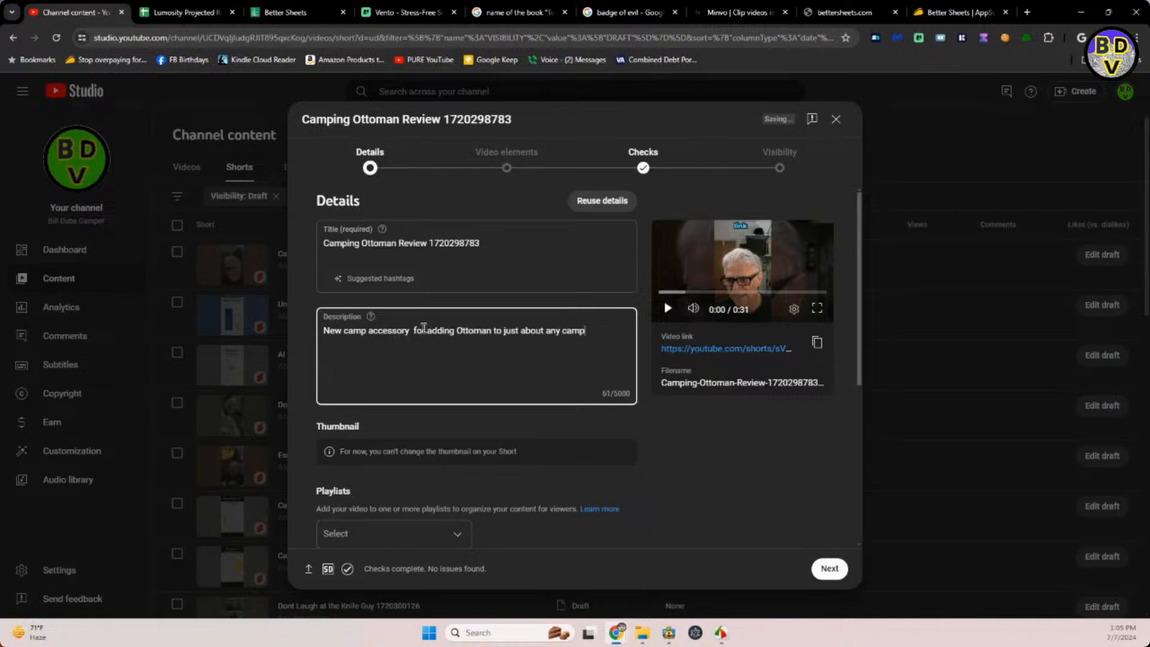
text( chair)
Switch to the emojidb.org site, search for "chair" and copy the brown wooden chair emoji.
drag(1149, 53, 187, 5)
click(471, 79)
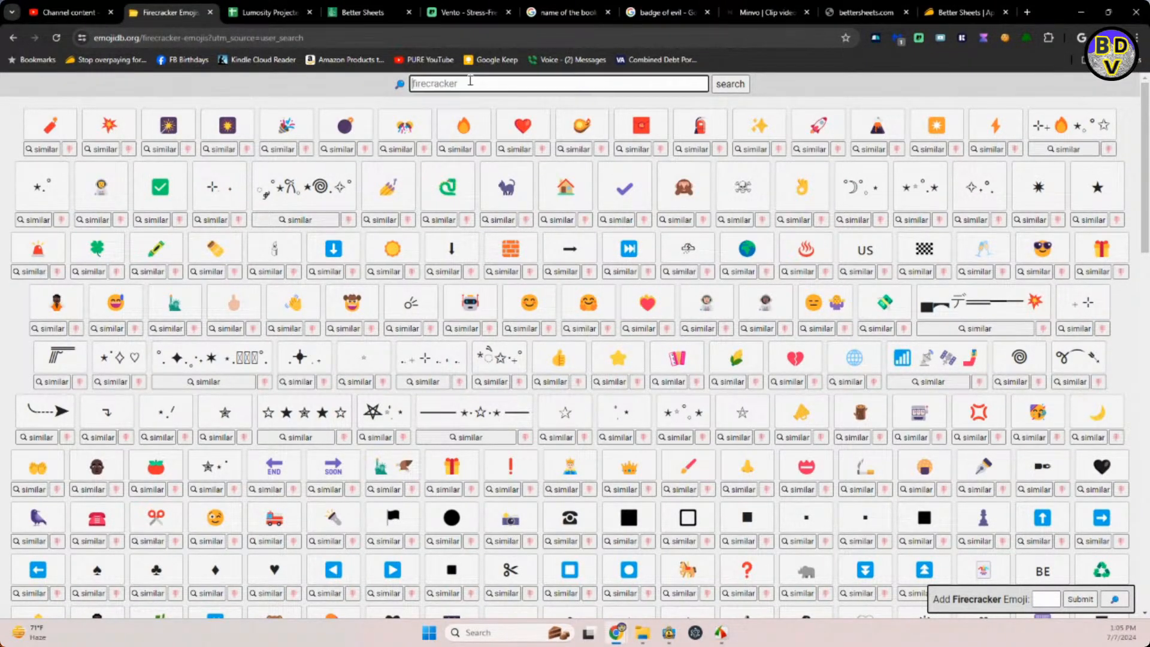
text(c)
text(hair)
key(Return)
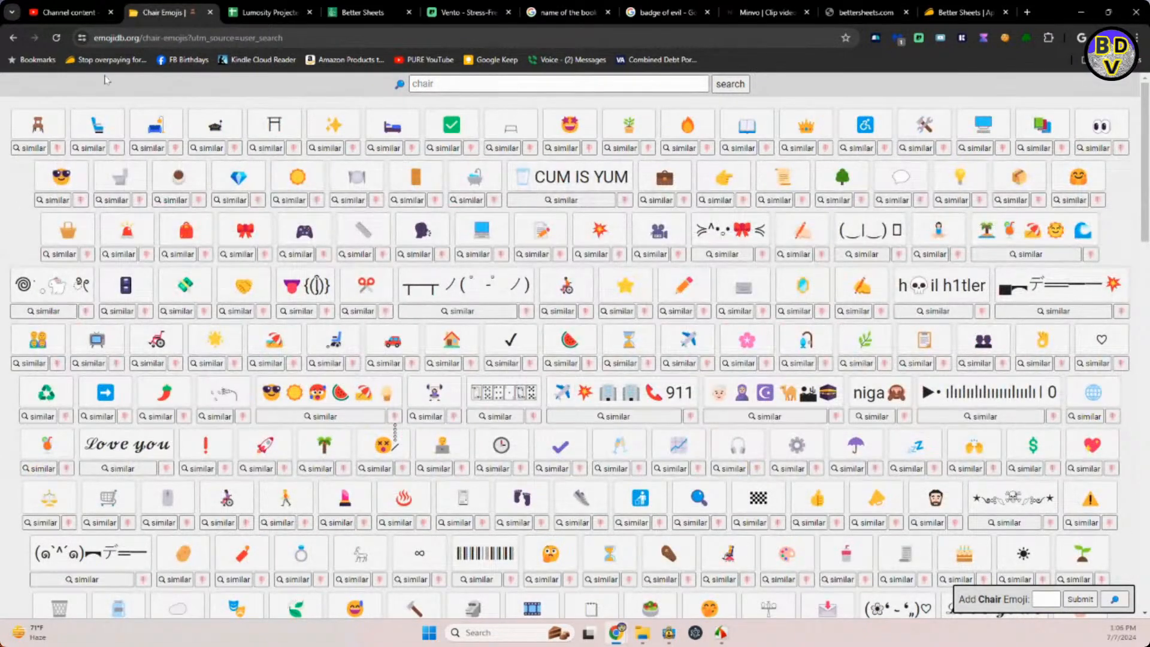
click(40, 126)
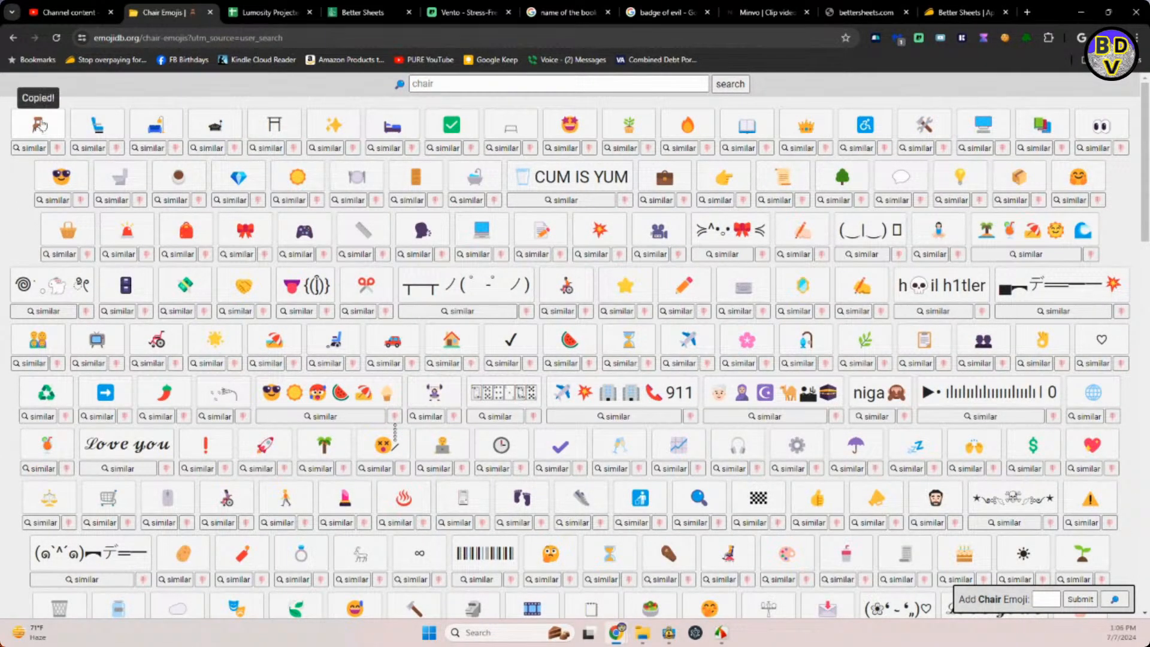
Back in the YouTube Studio draft, insert the copied chair emoji into the title between "Review" and the number.
click(63, 12)
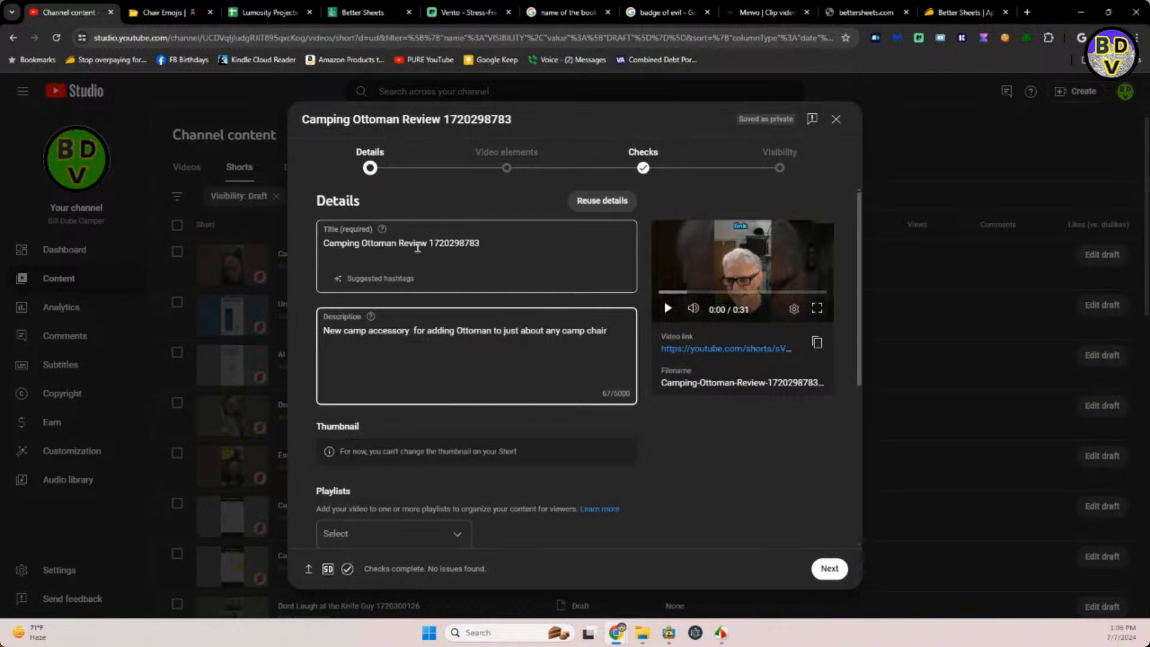
double_click(431, 246)
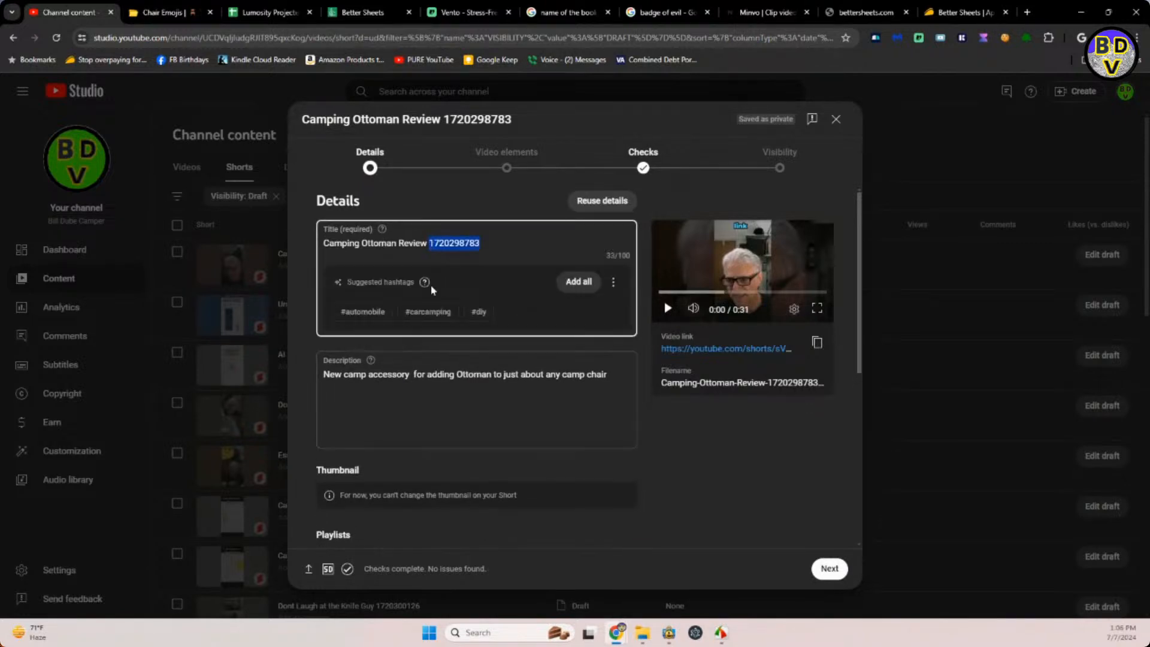
click(428, 242)
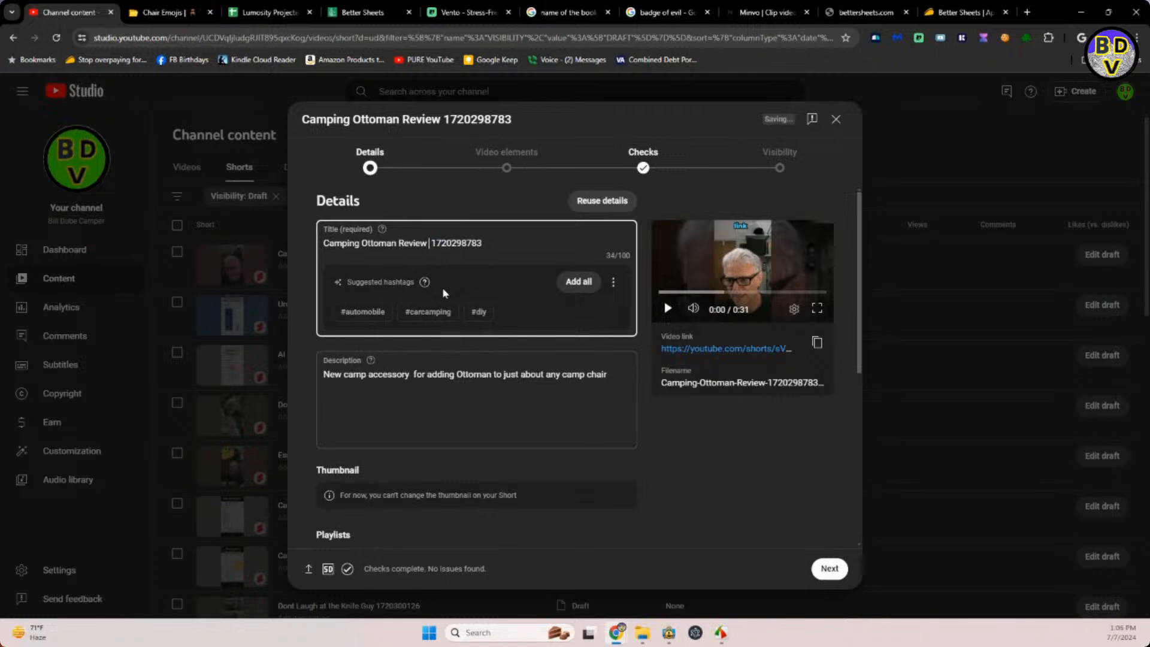
key(ctrl+v)
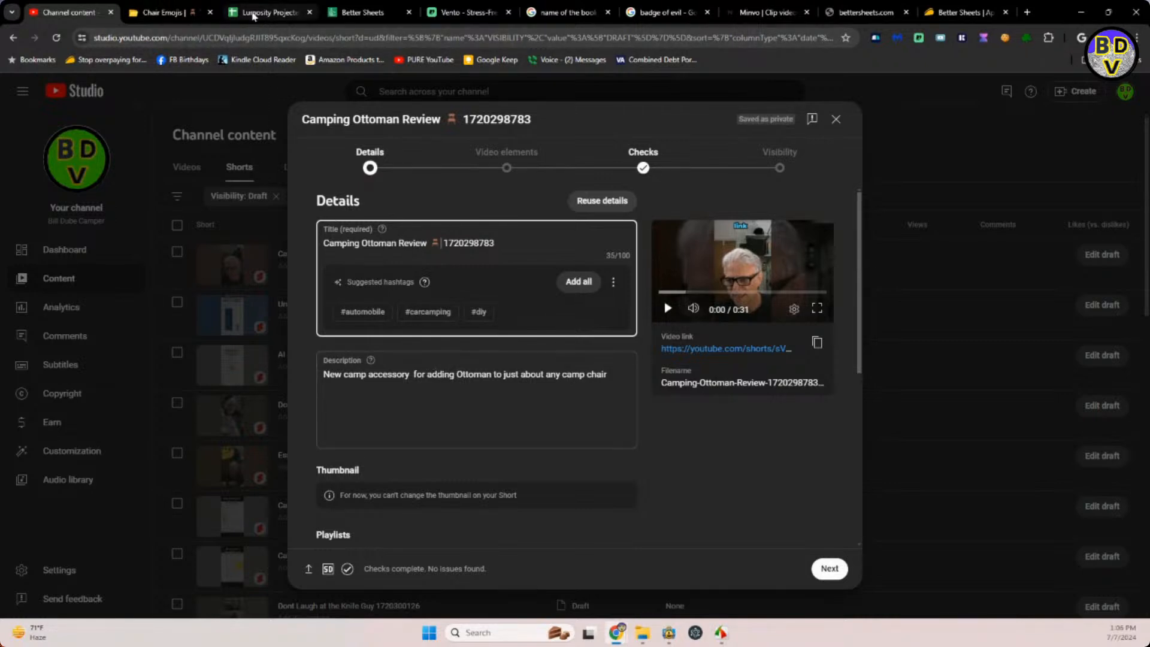
Review the camping Shorts titles in the CAMP DUP sheet of the release dates spreadsheet, and return to the draft.
click(253, 16)
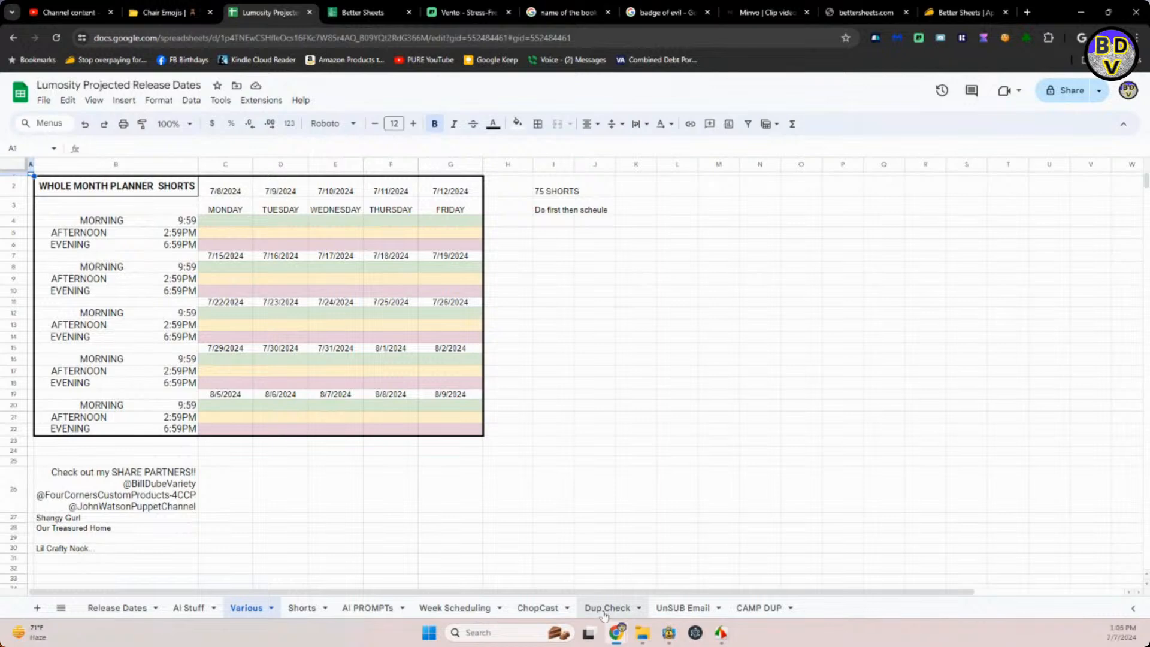
click(745, 609)
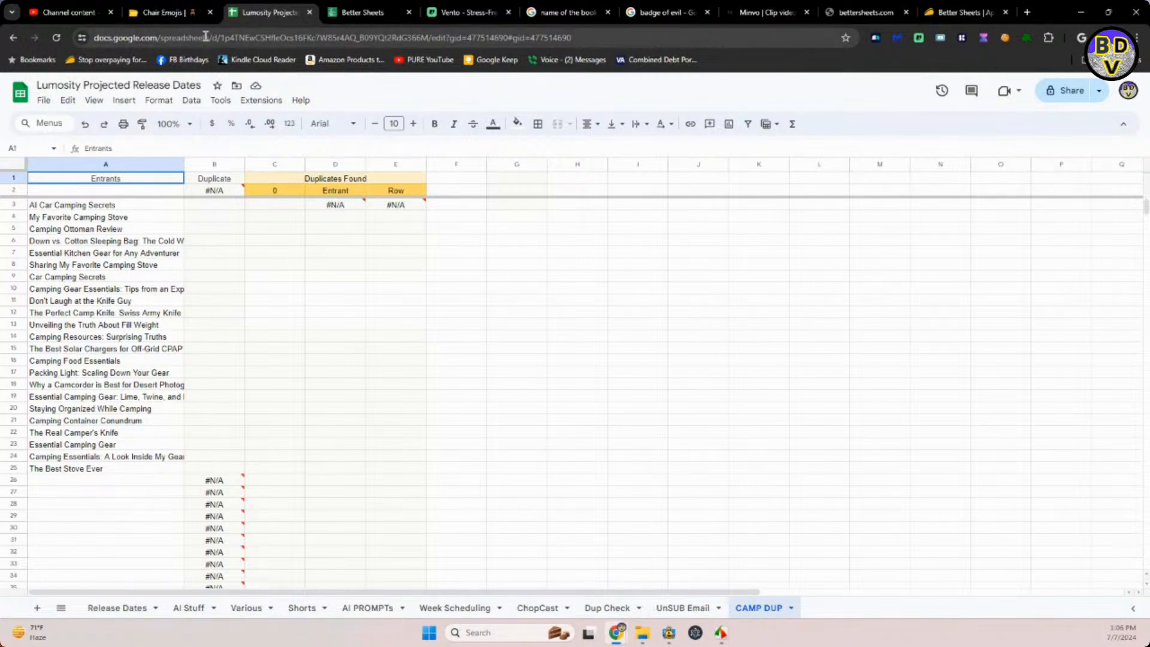
click(177, 18)
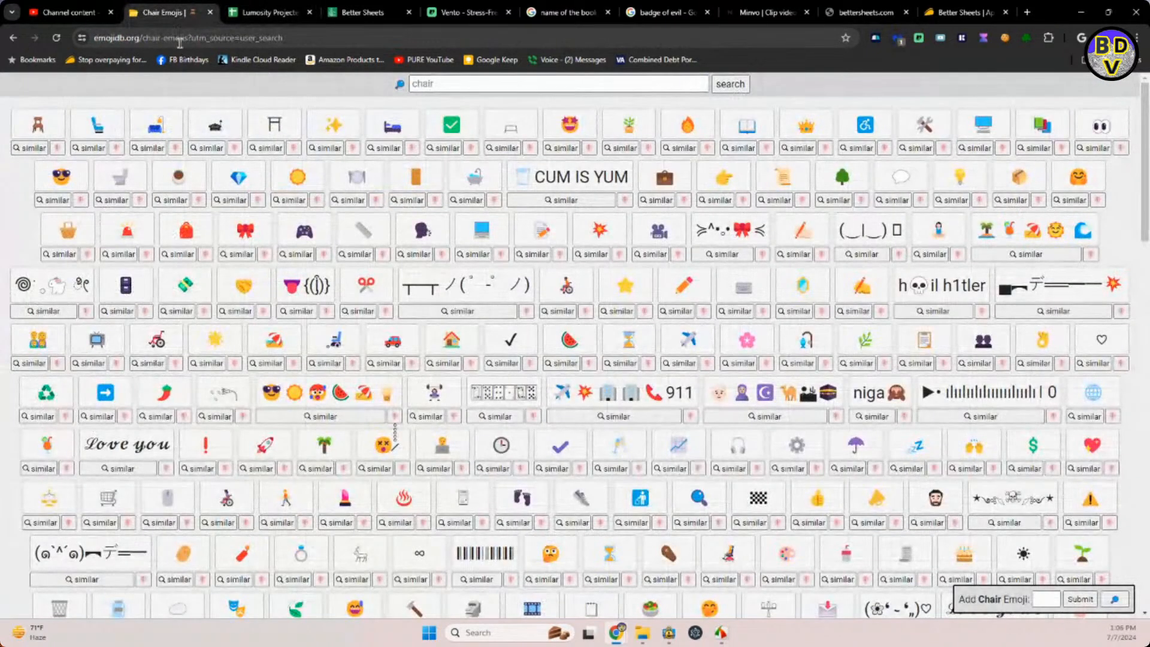
click(56, 18)
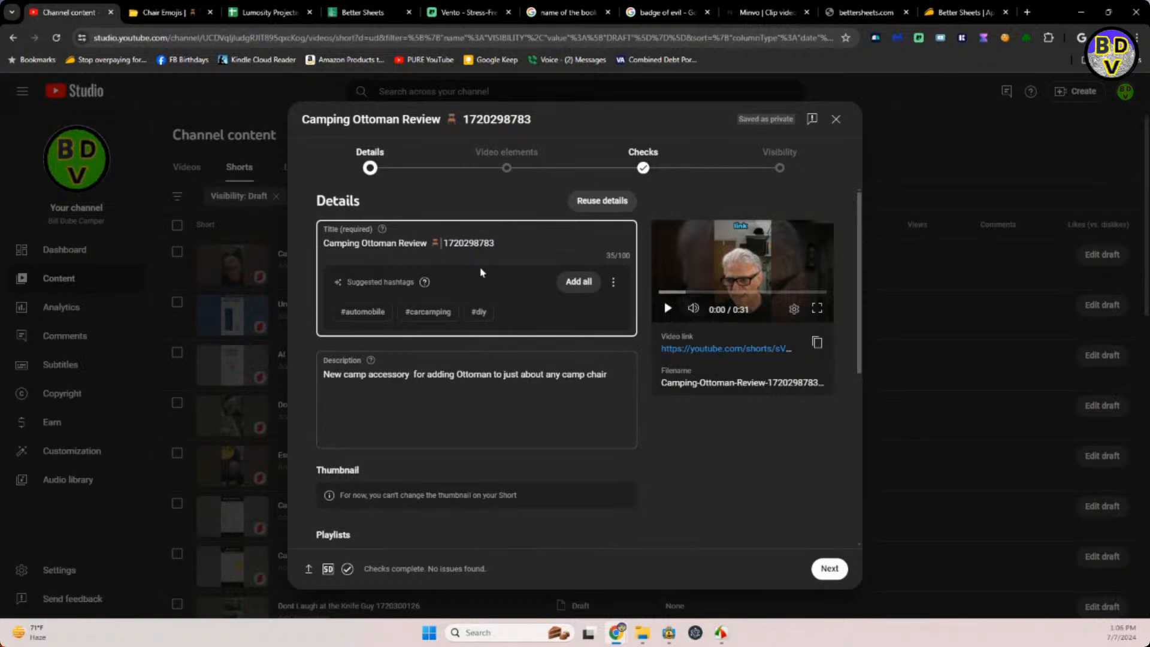
Add the Short to the CAMPER SHORTS VIDEOS playlist.
scroll(462, 487, down, 1)
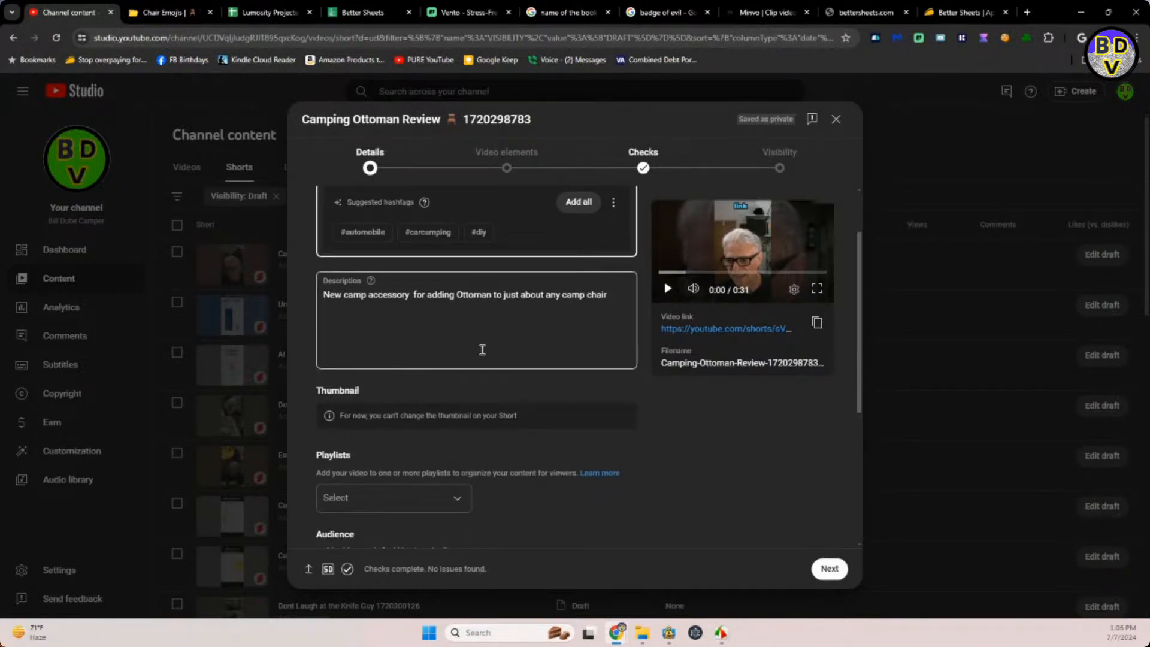
scroll(482, 349, down, 1)
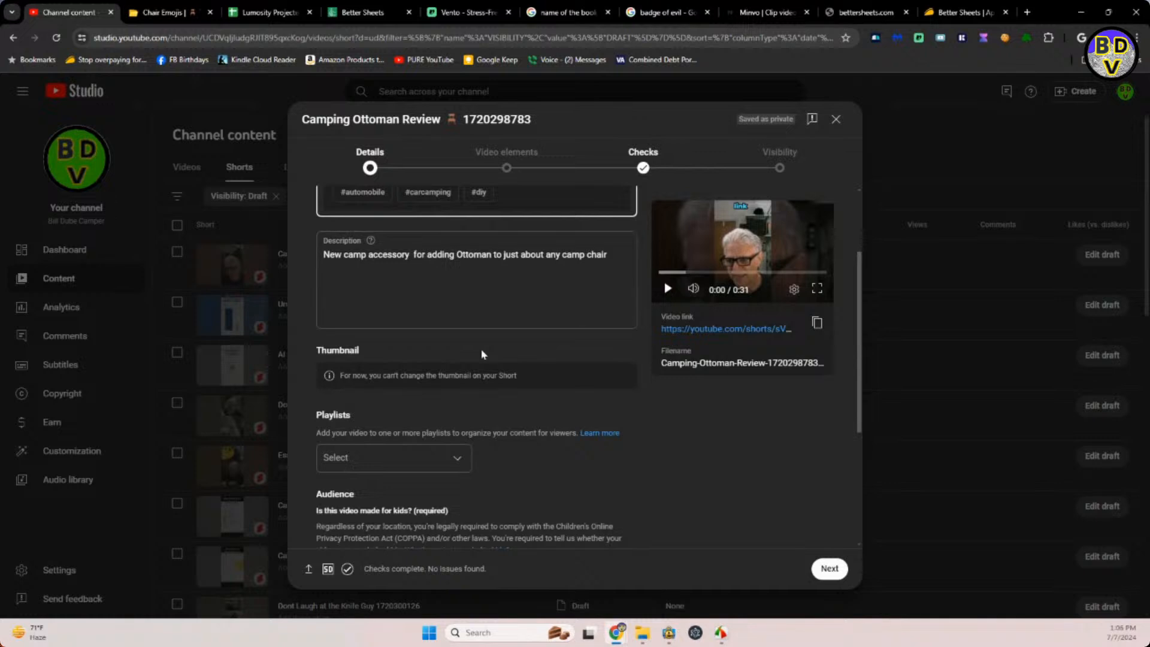
scroll(480, 353, down, 1)
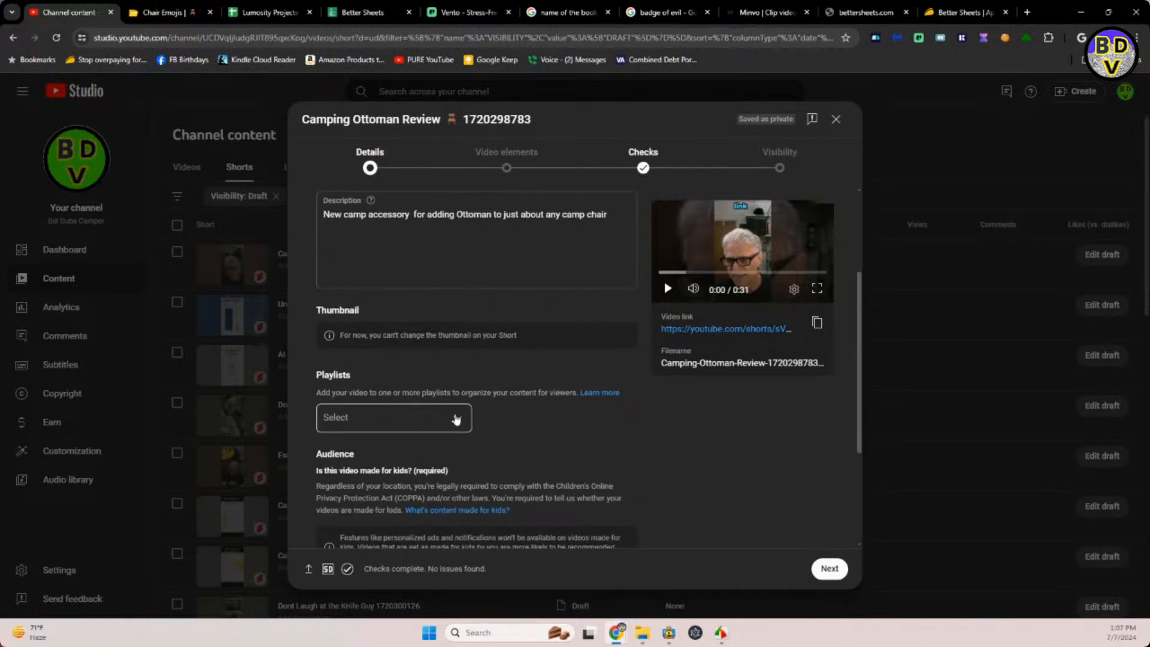
click(457, 417)
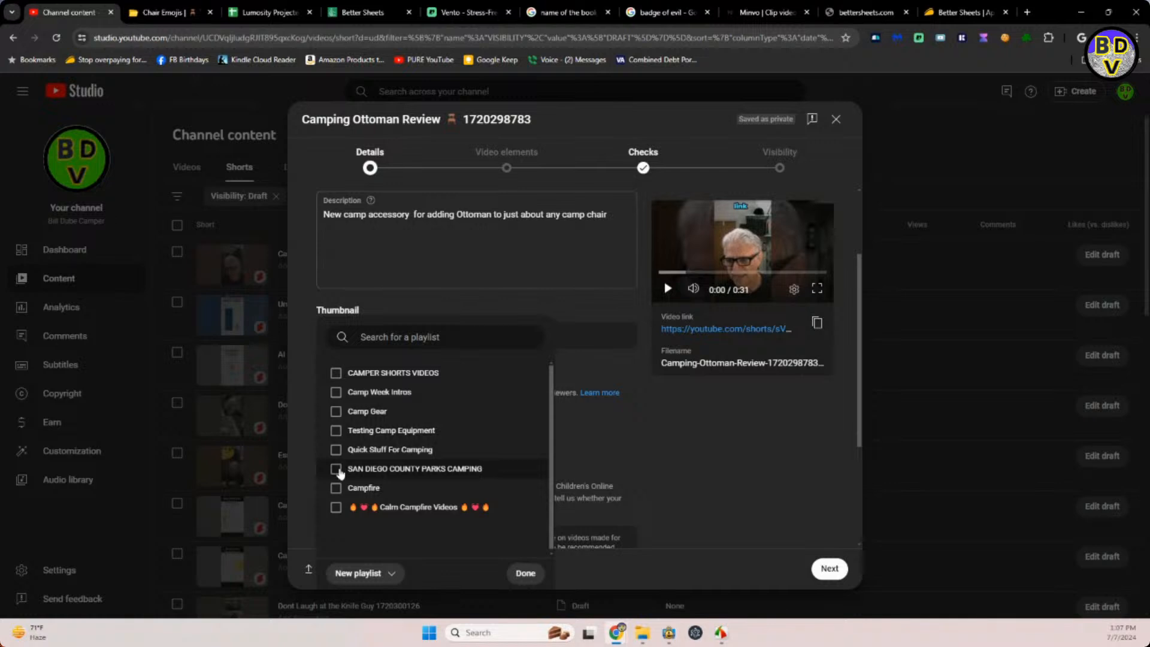
click(336, 374)
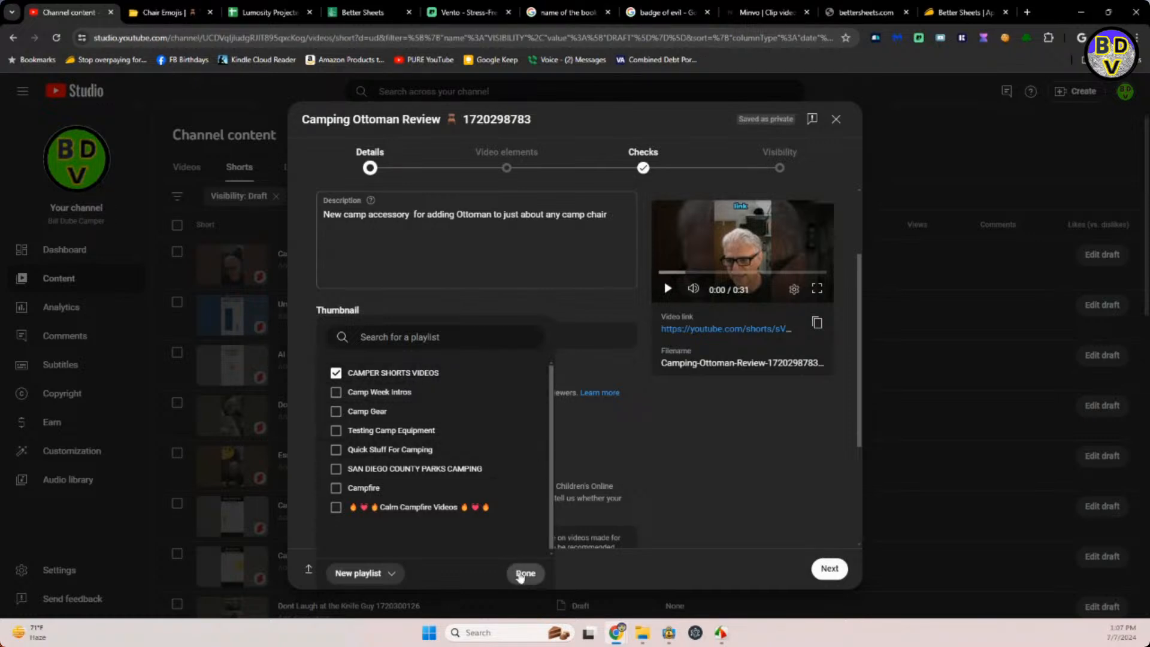
click(521, 575)
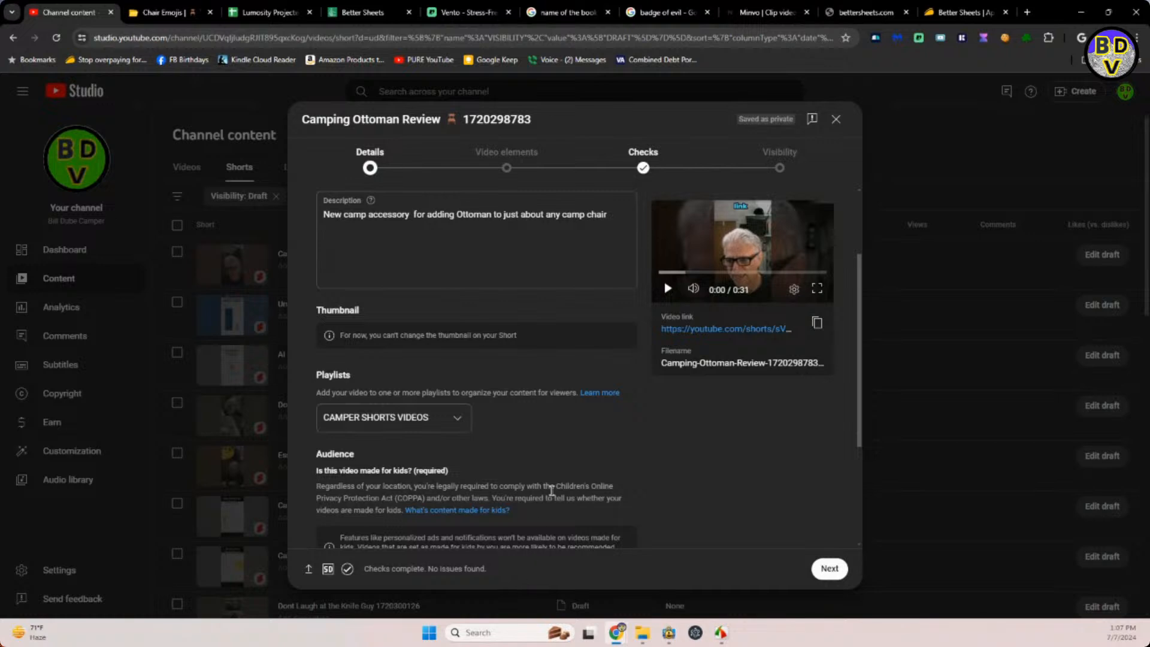
Mark the Short as not made for kids and answer No to the altered content question.
scroll(560, 456, down, 3)
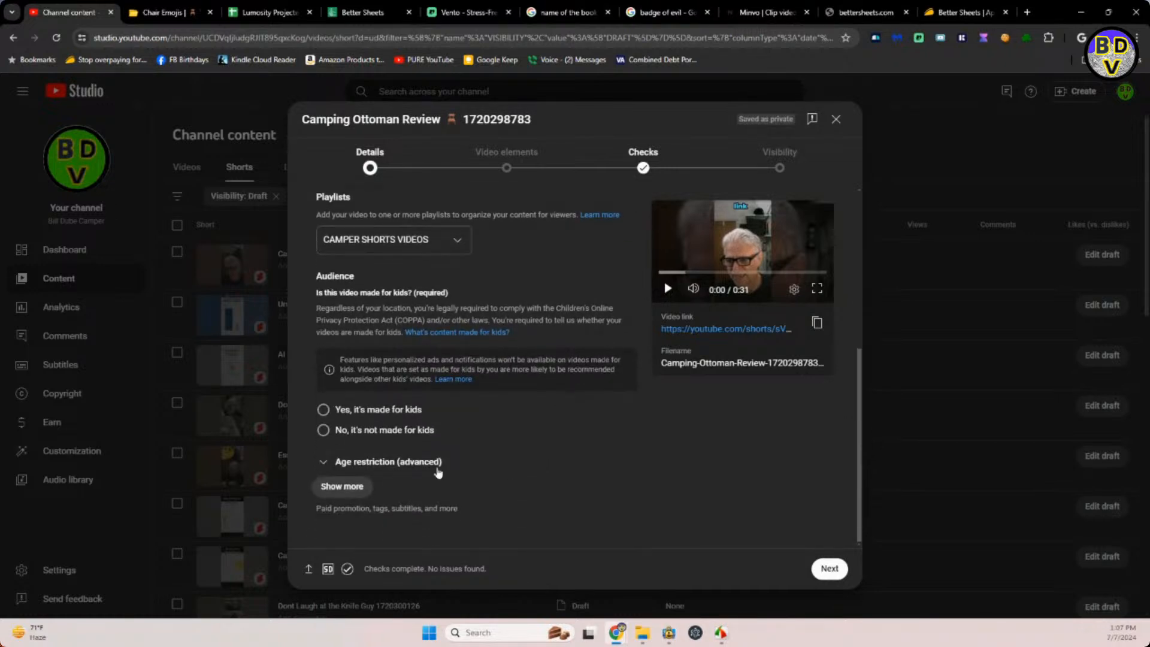
click(324, 431)
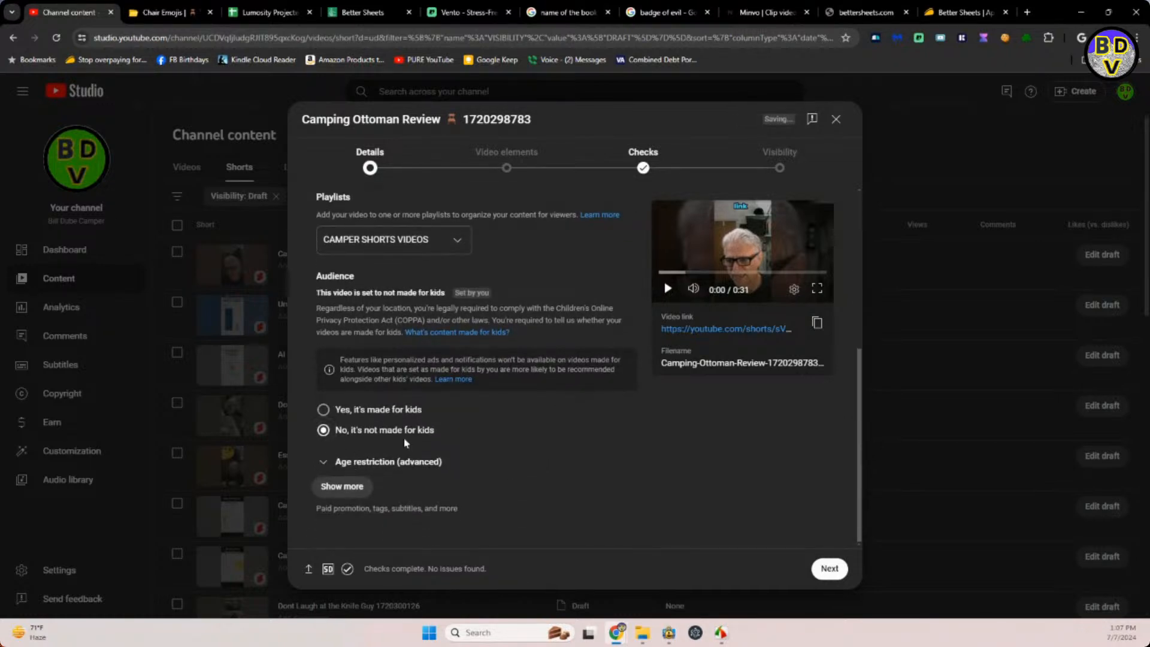
click(335, 487)
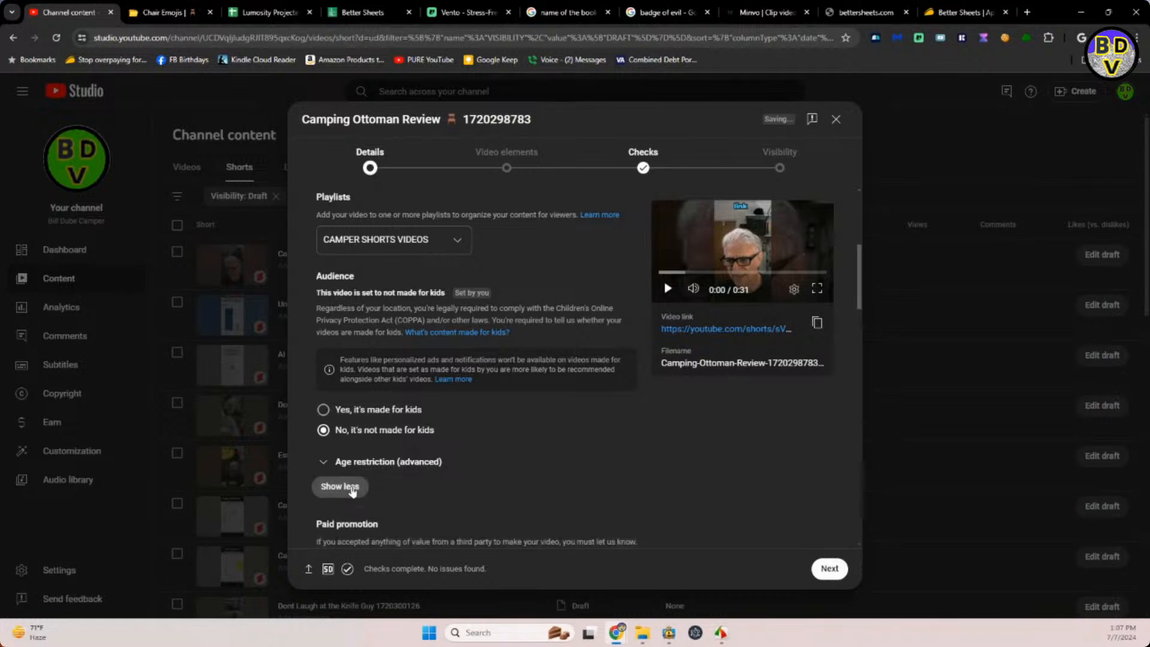
scroll(437, 472, down, 3)
scroll(437, 472, down, 2)
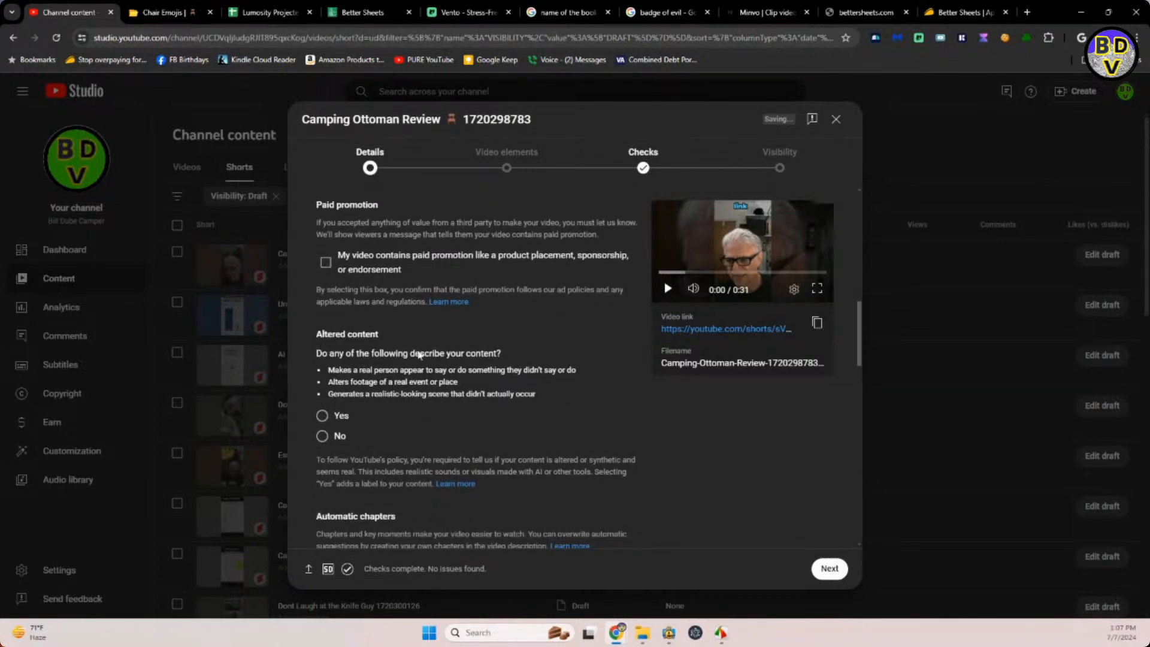
click(322, 437)
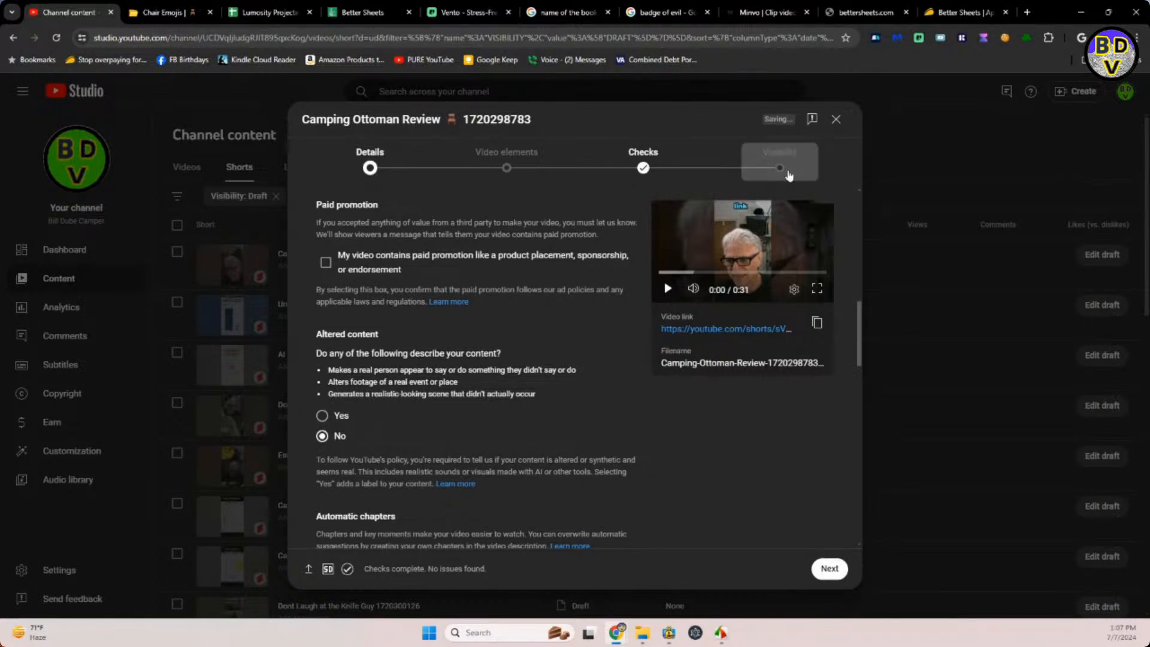
Schedule the Camping Ottoman Review Short to go public on Jul 8, 2024 at 9:59 AM, and dismiss the confirmation.
click(785, 163)
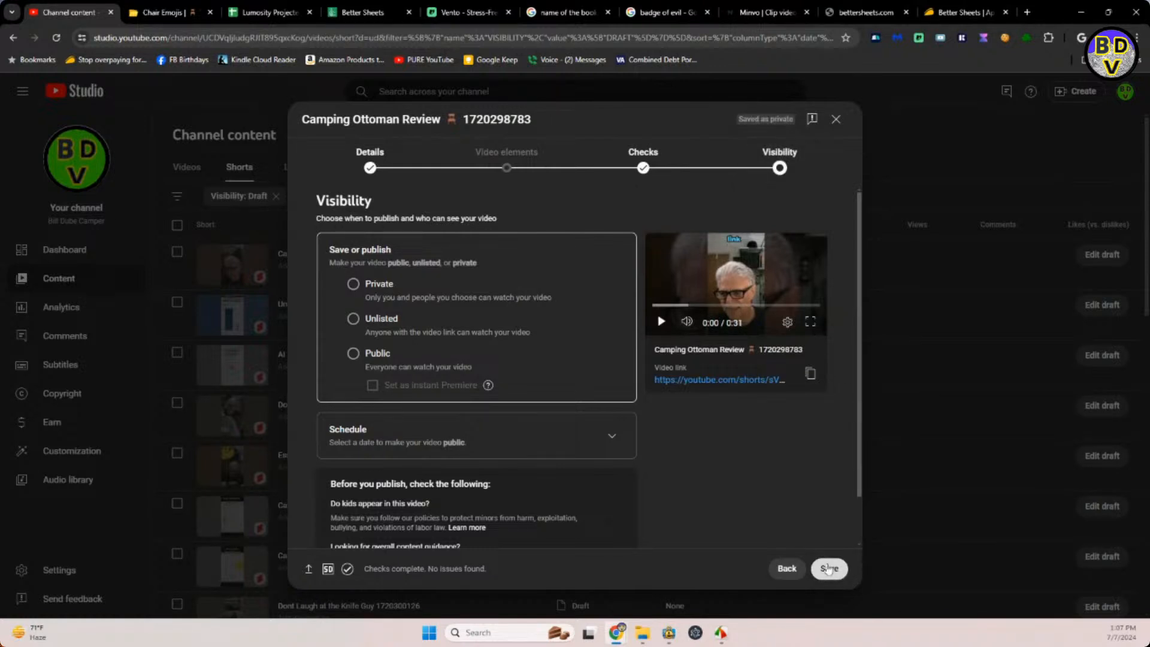
scroll(767, 476, down, 2)
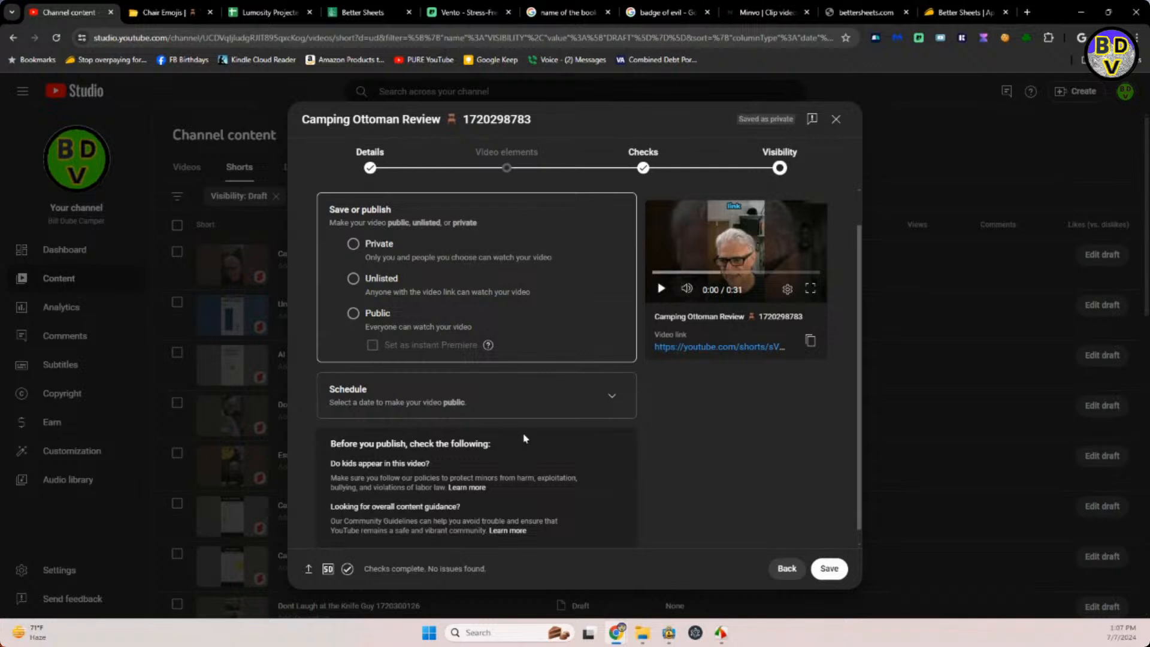
click(612, 395)
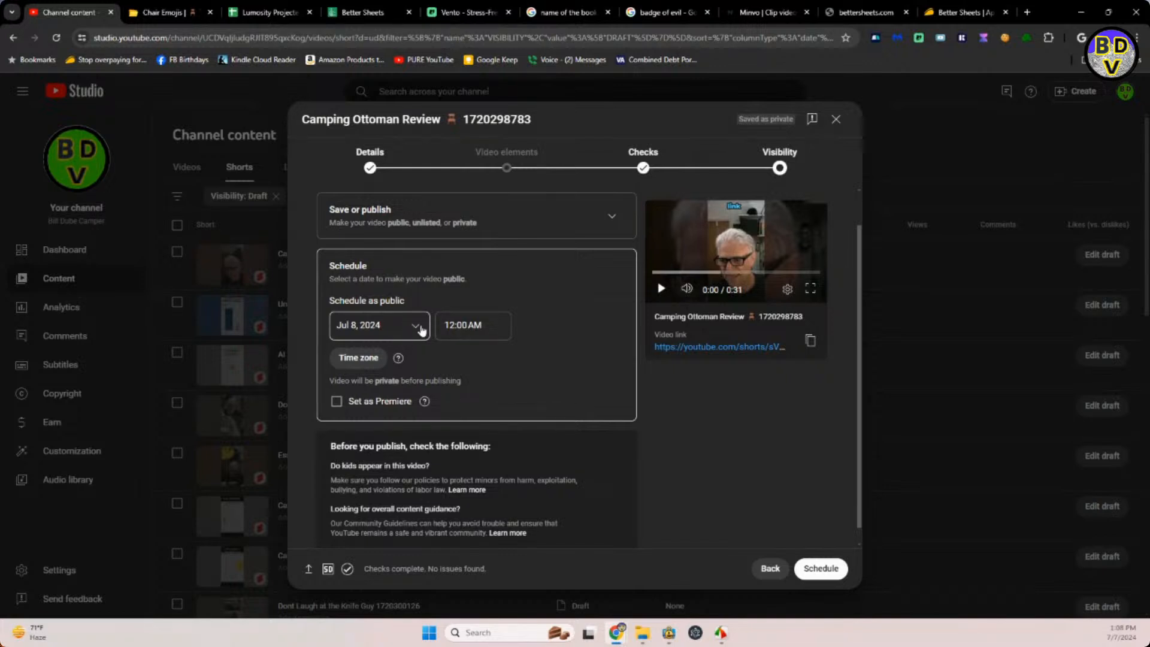
drag(493, 326, 418, 335)
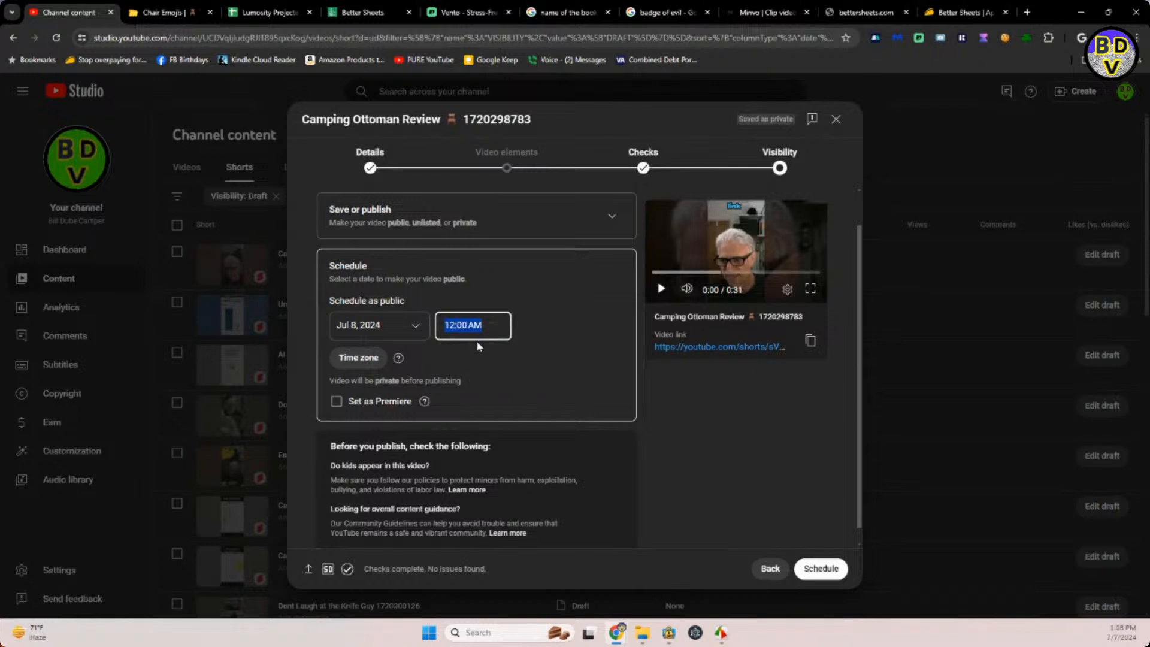
text(()
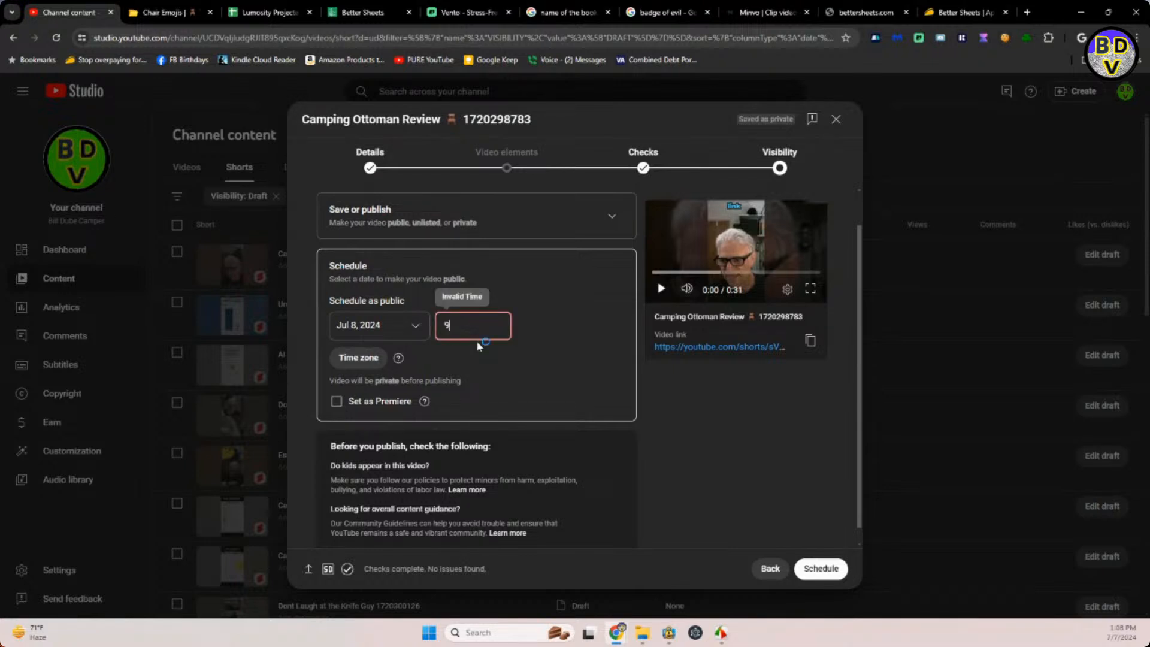
text(:59 AM)
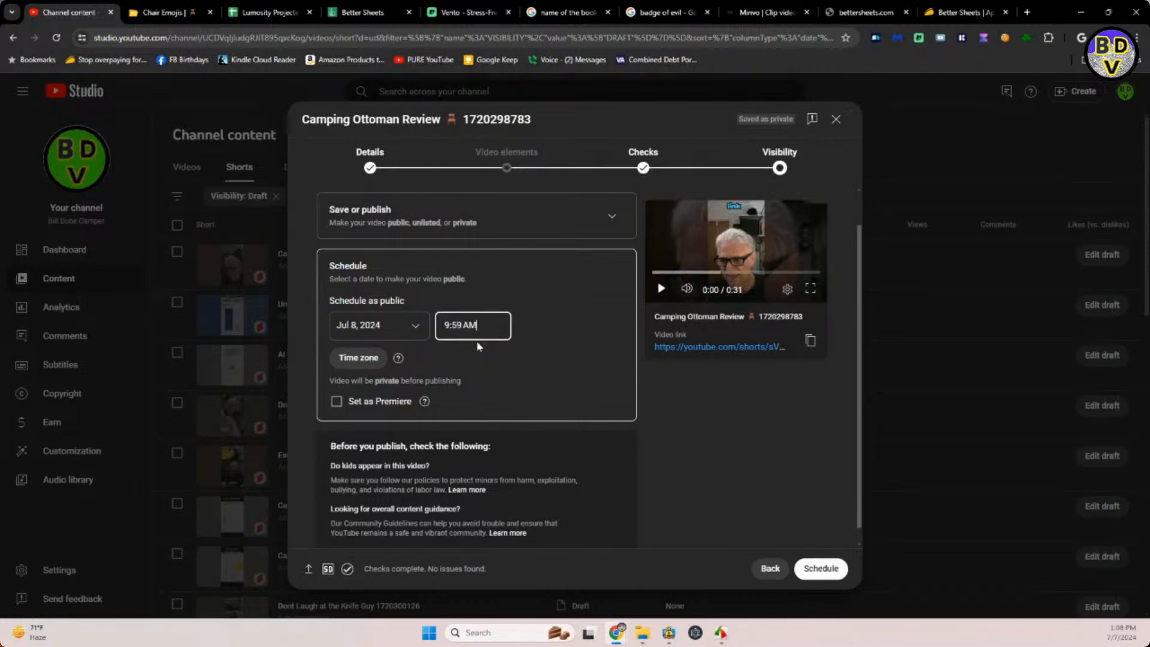
click(829, 570)
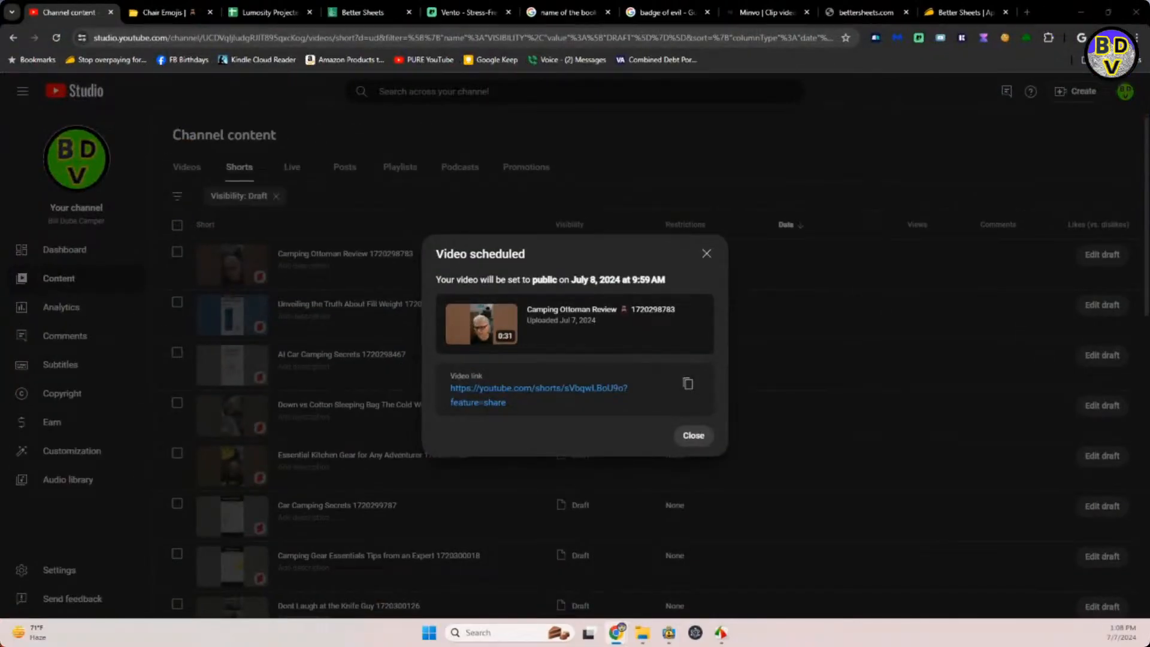
click(696, 442)
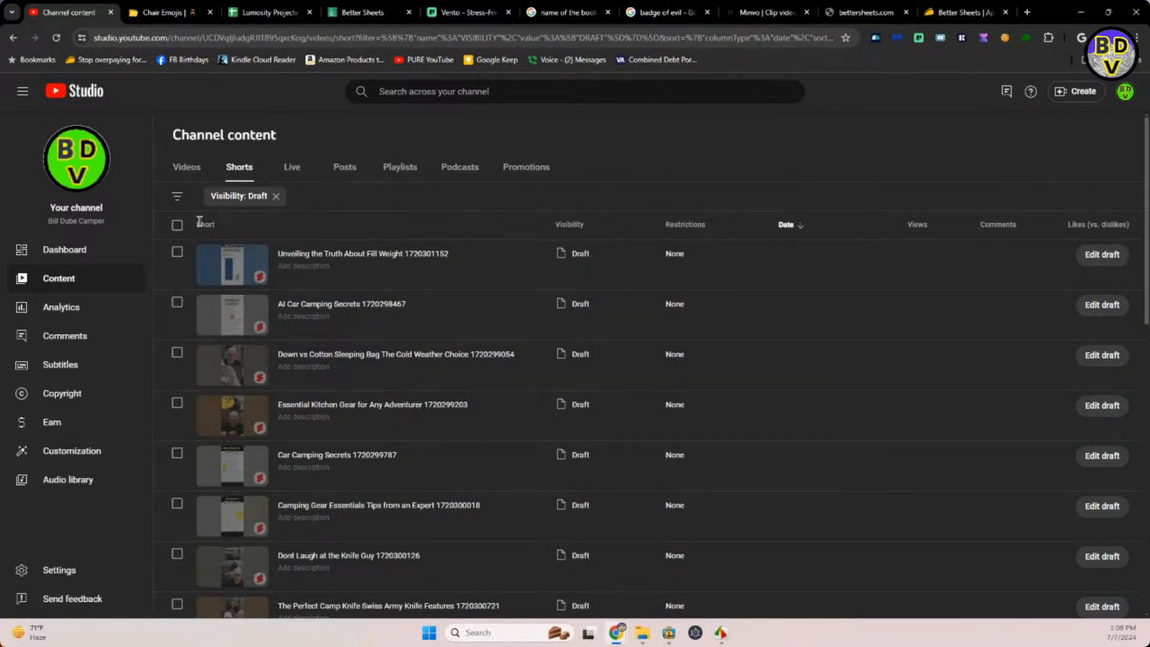
Open the "Unveiling the Truth About Fill Weight" draft, and copy the orange feather emoji from a "feather" search on emojidb.org.
click(310, 259)
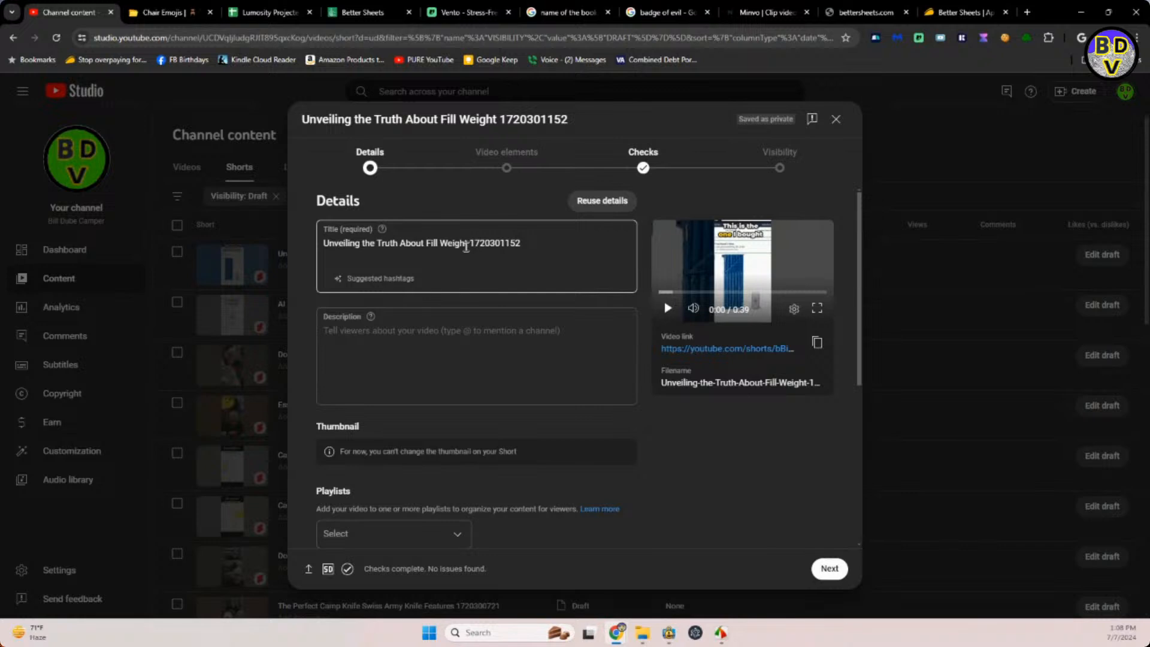
click(468, 246)
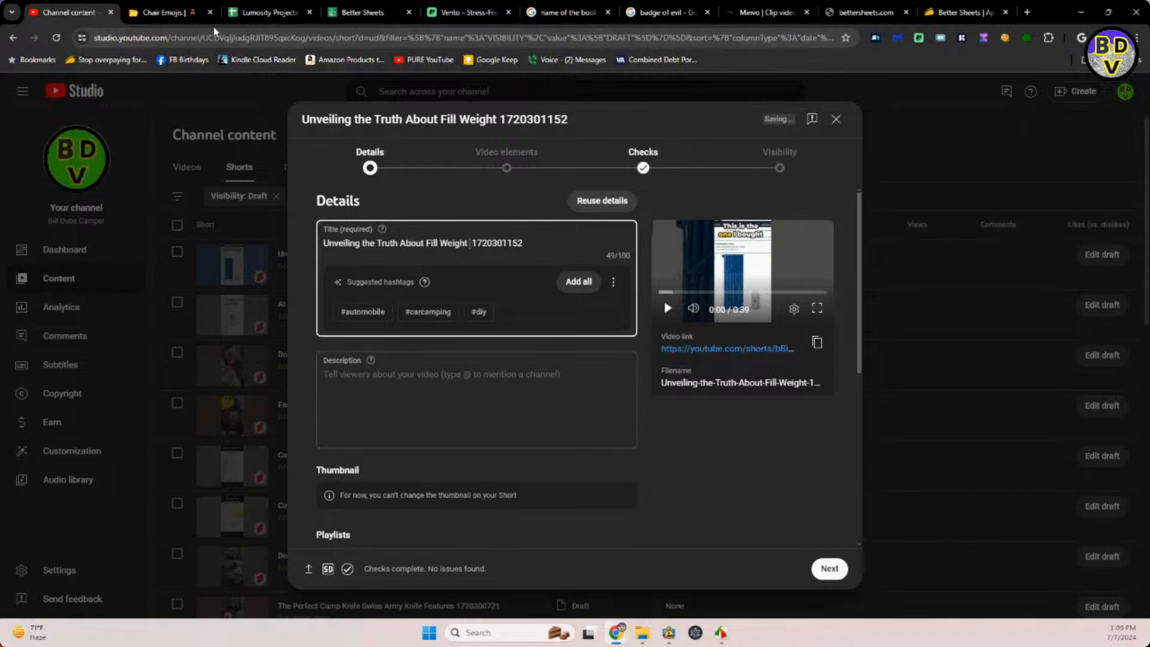
click(173, 10)
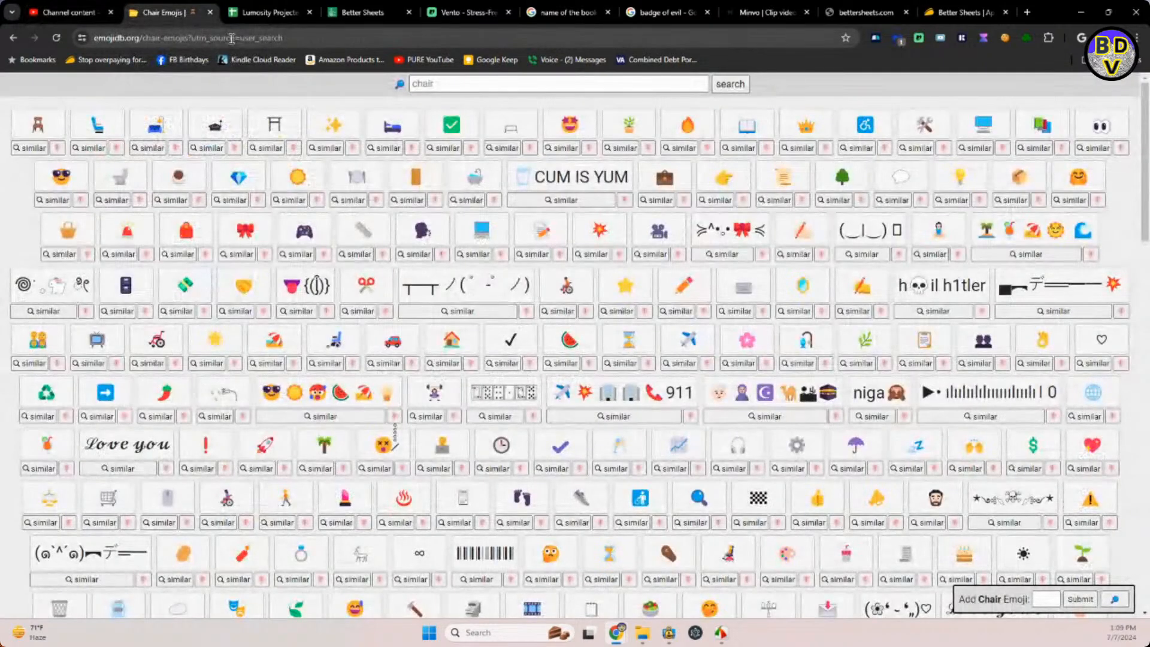
click(444, 84)
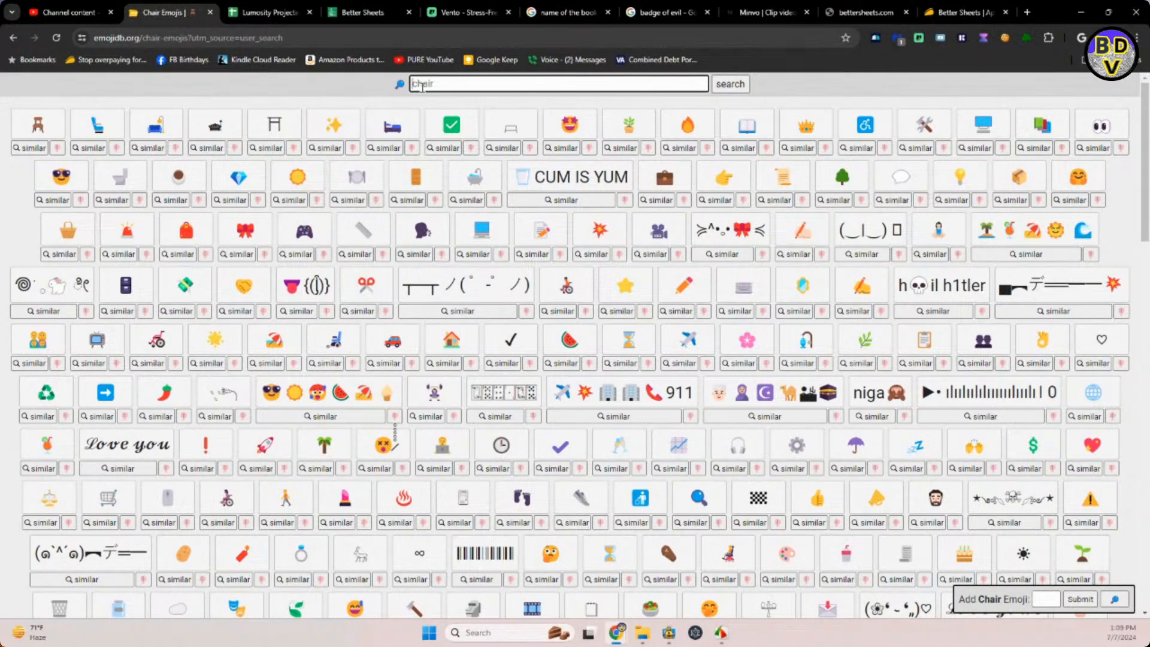
text(feather)
key(Return)
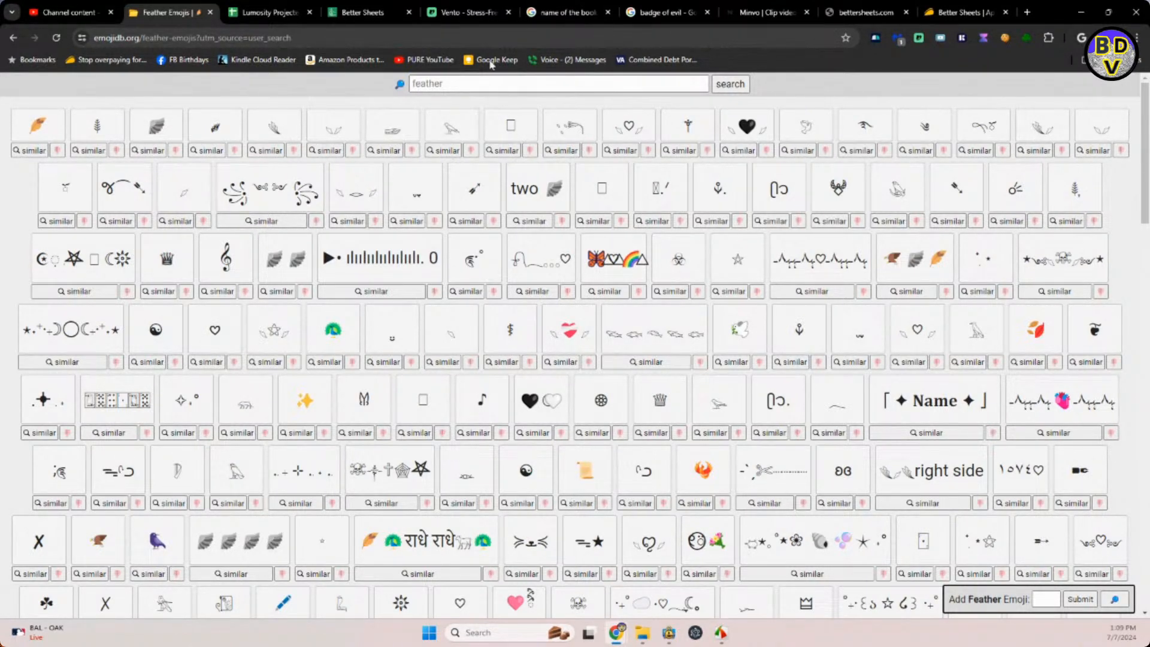
click(418, 79)
click(34, 133)
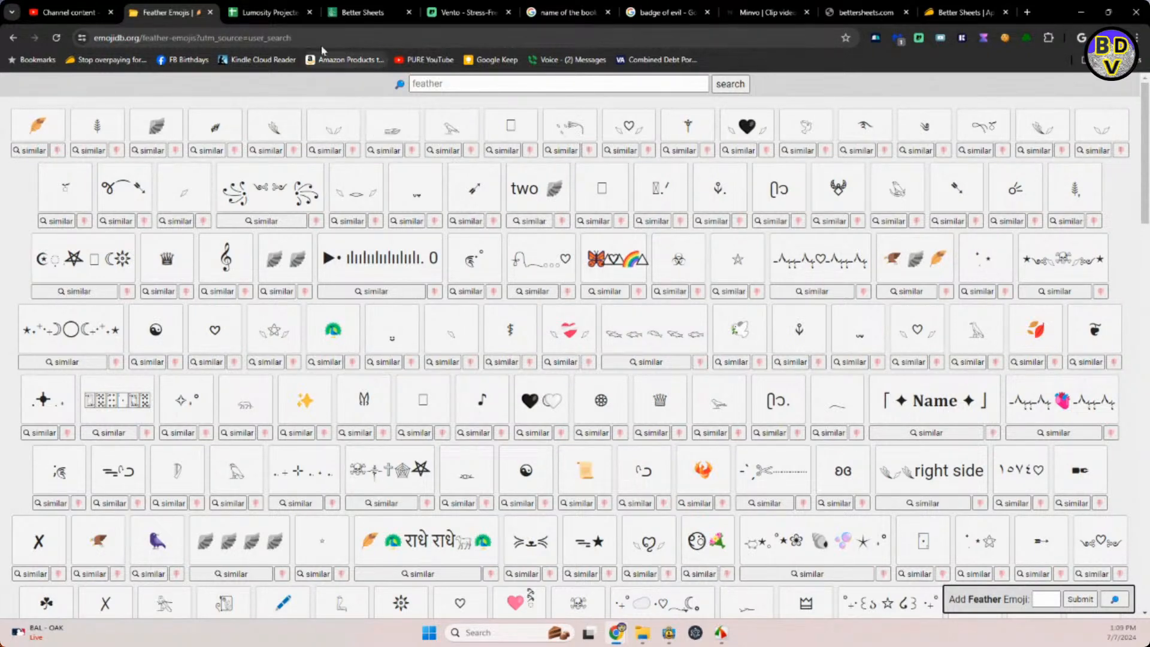
Back in the YouTube Studio draft, insert the copied feather emoji into the title between "Weight" and the number.
click(90, 13)
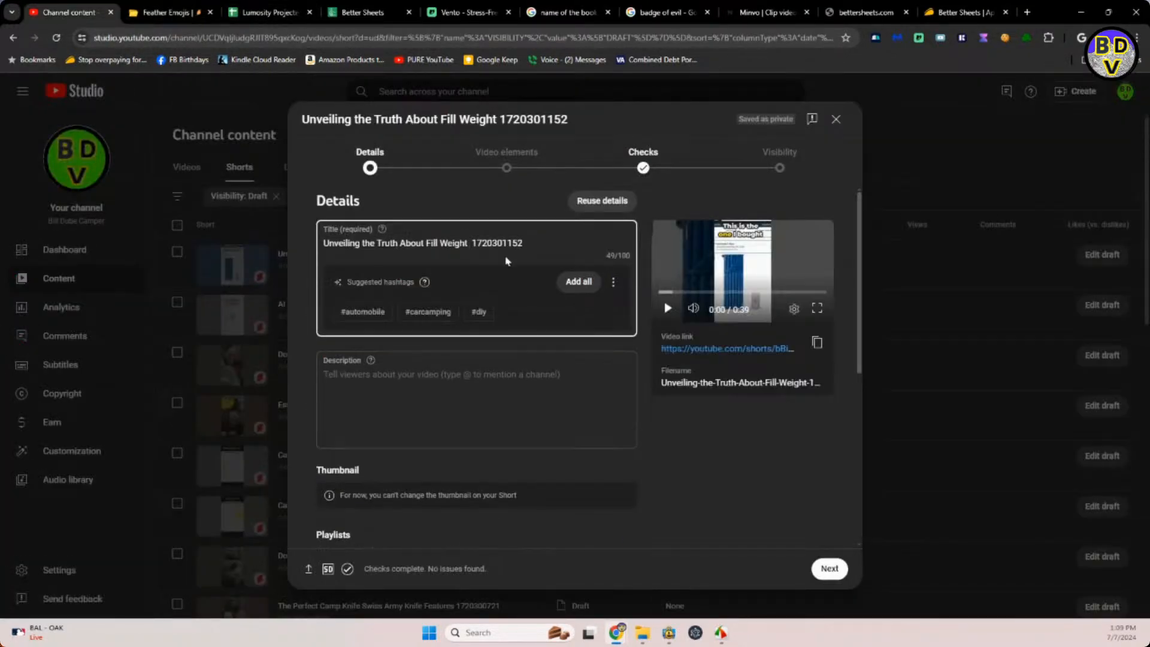
click(470, 242)
key(ctrl+v)
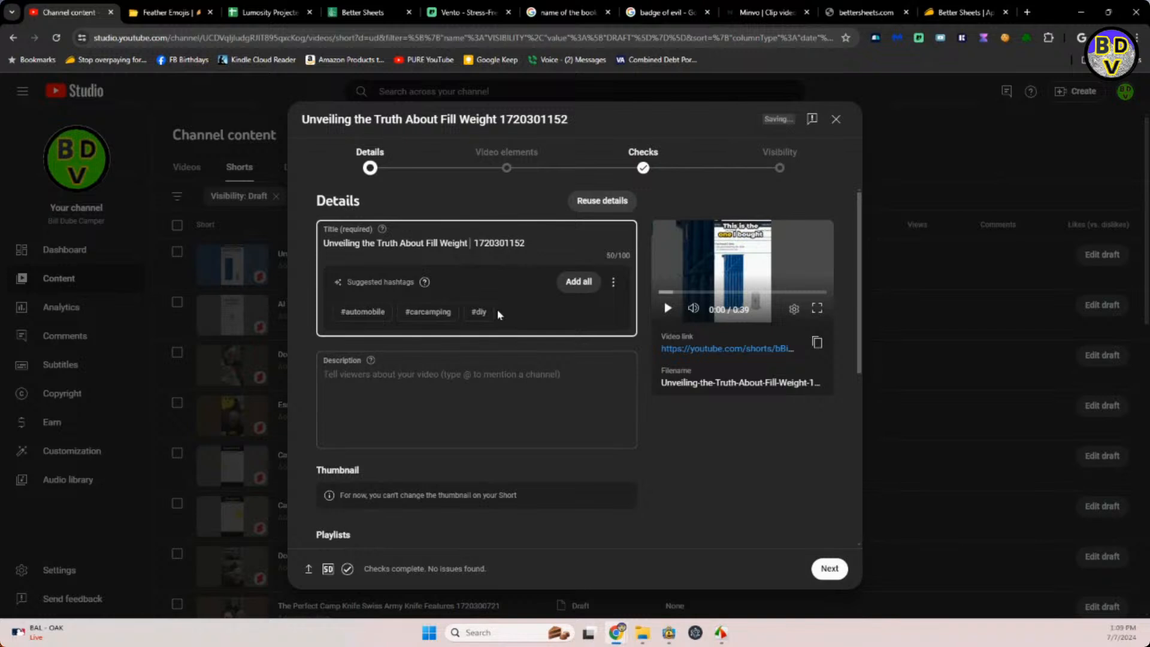
key(ctrl+v)
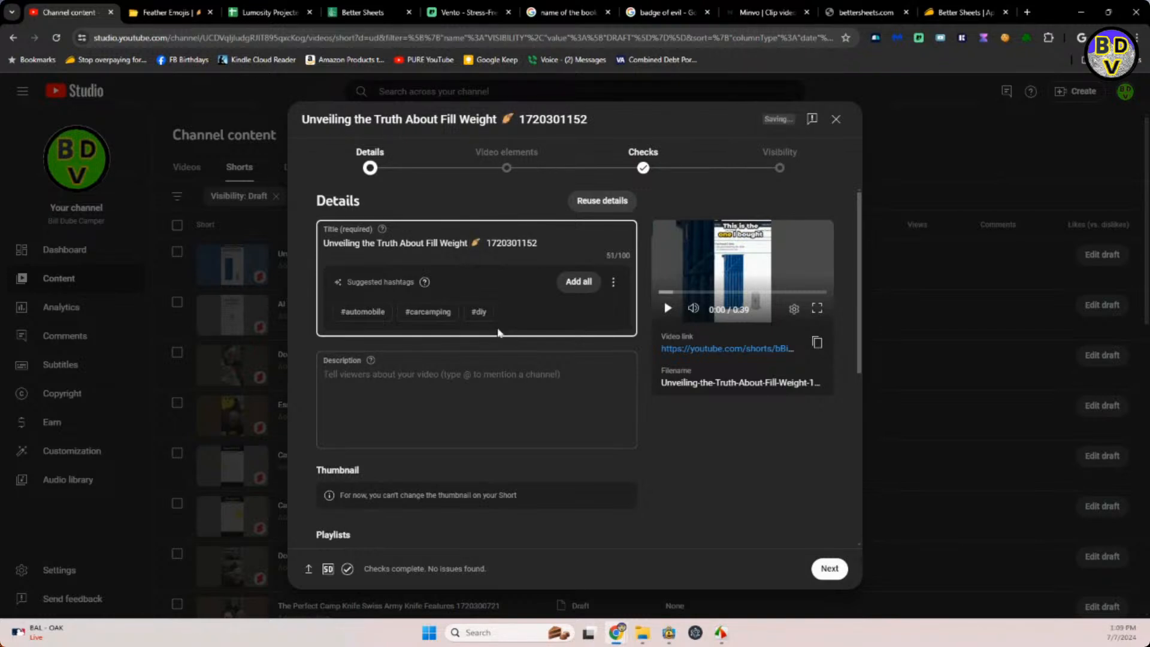
Copy the title text and feather emoji, without the trailing number, into the Short's description.
click(460, 372)
drag(551, 239, 320, 246)
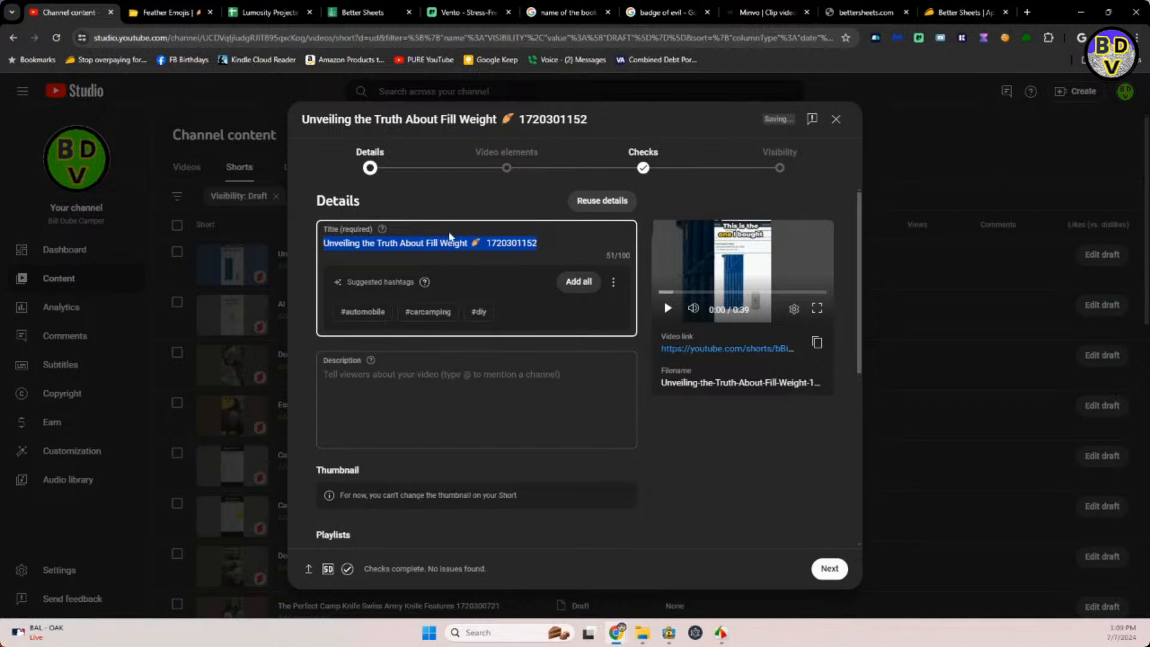
drag(482, 242, 278, 239)
click(336, 380)
key(ctrl+v)
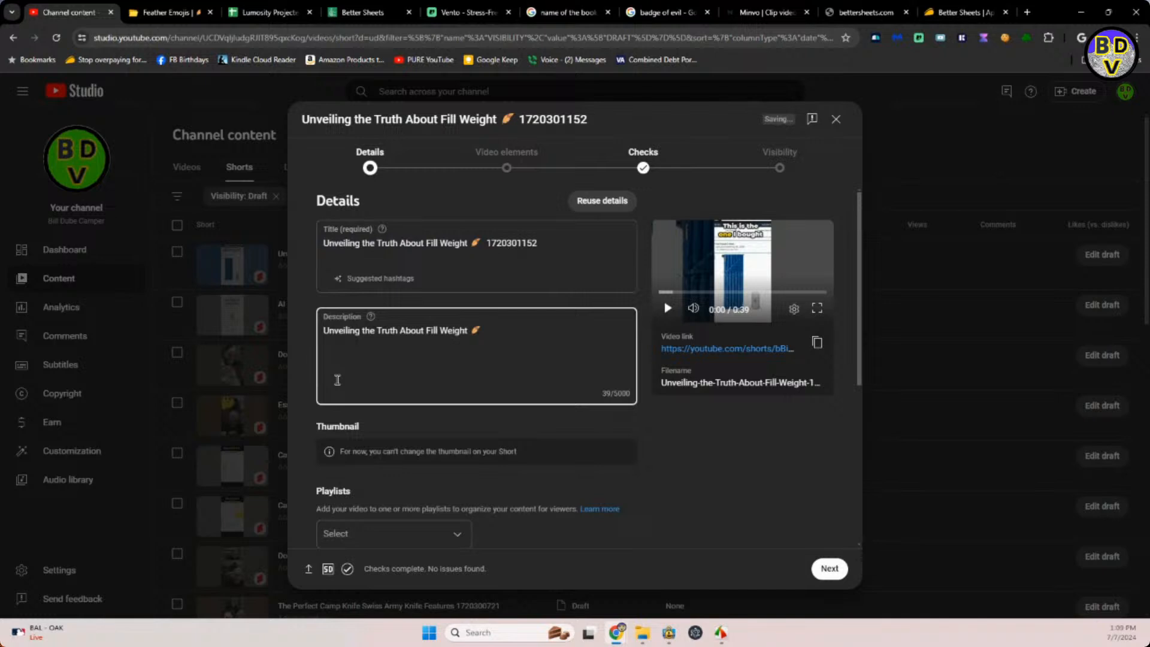
Append a sentence beginning "Quick short about fill weight and sleeping" after the feather emoji in the description.
text(QW)
key(BackSpace)
key(BackSpace)
text(uick short about fill weight and)
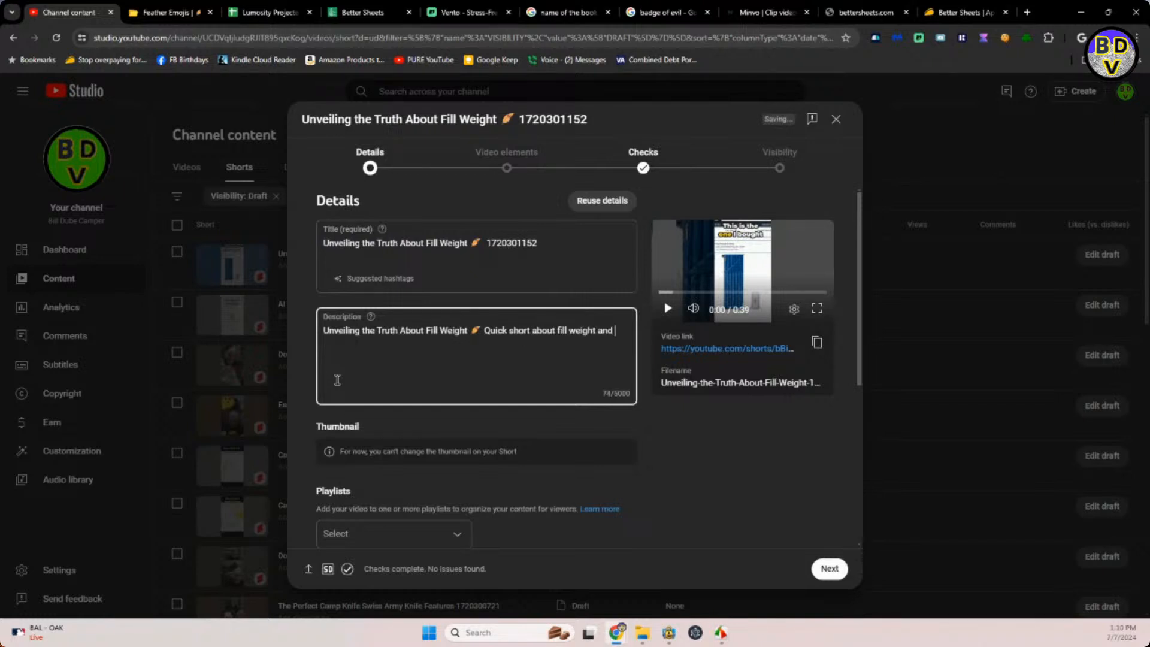
text( sleeping bag.)
Add the fill weight Short to the CAMPER SHORTS VIDEOS playlist.
scroll(482, 474, down, 3)
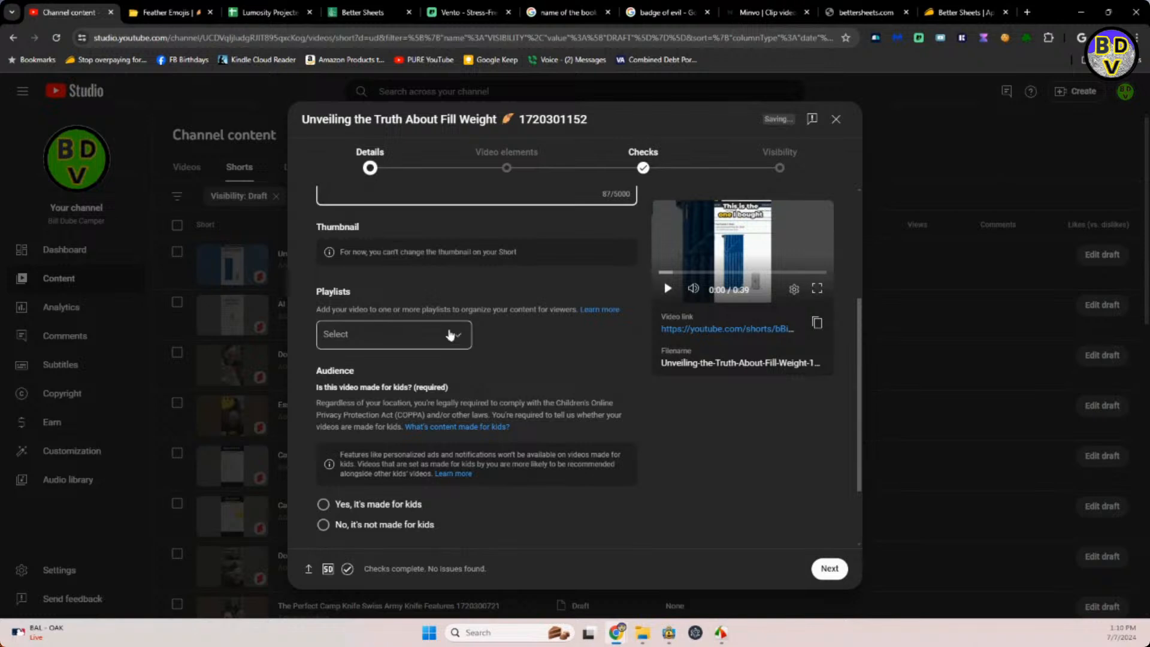
click(458, 335)
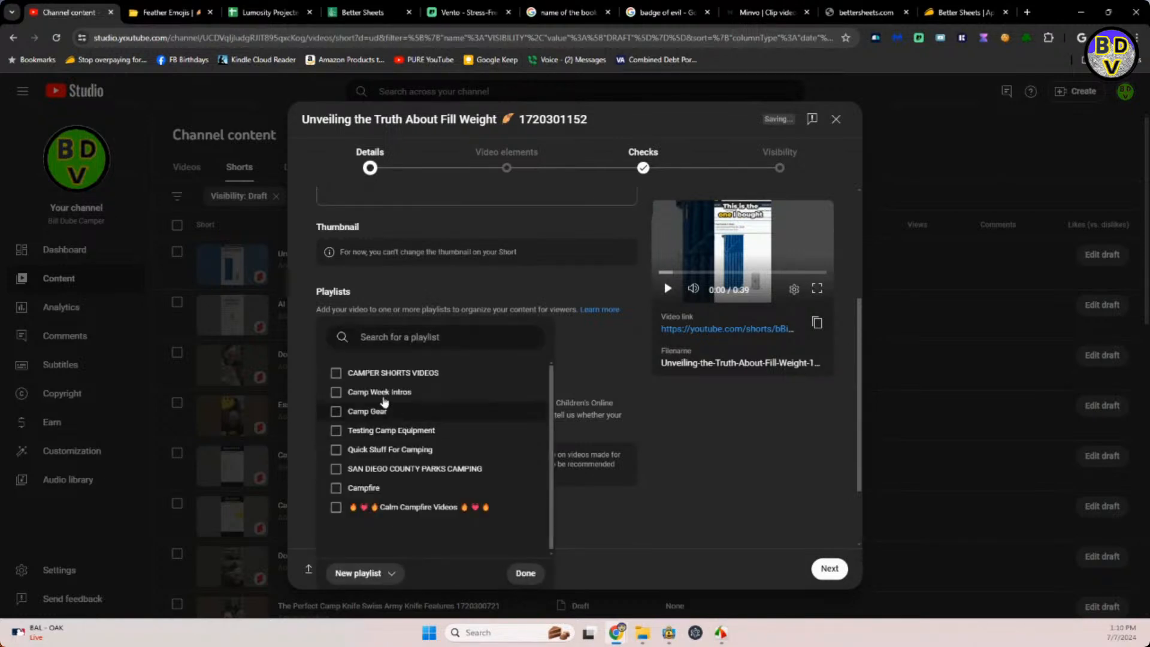
click(359, 380)
click(673, 413)
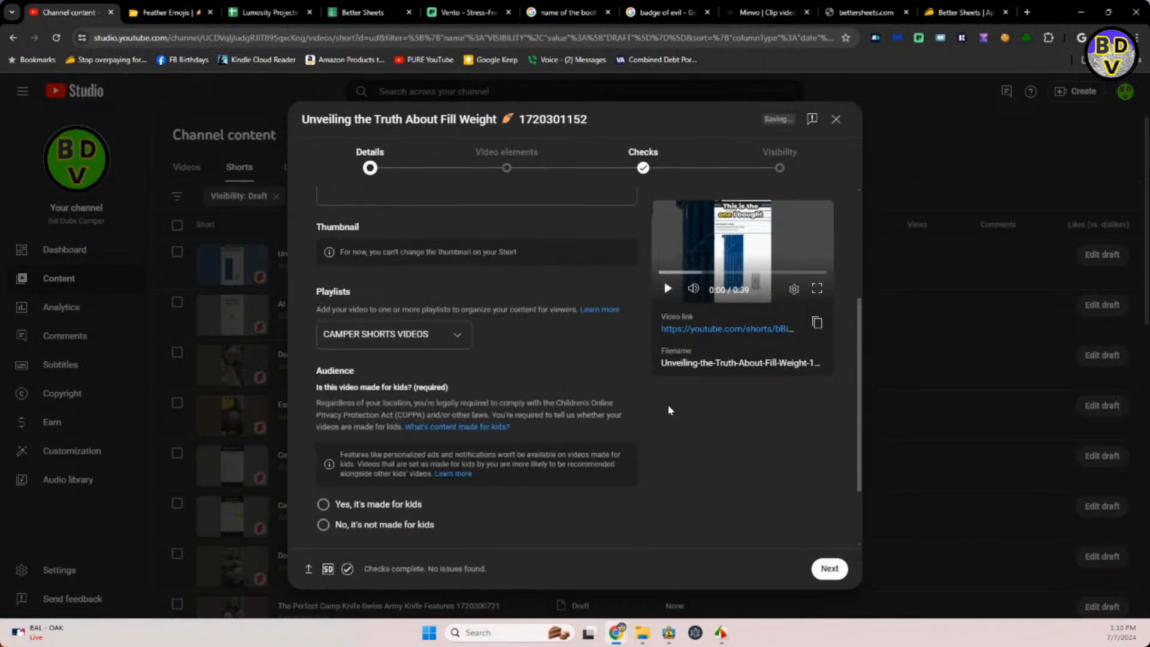
Mark the fill weight Short as not made for kids and answer No to the altered content question.
scroll(674, 437, down, 2)
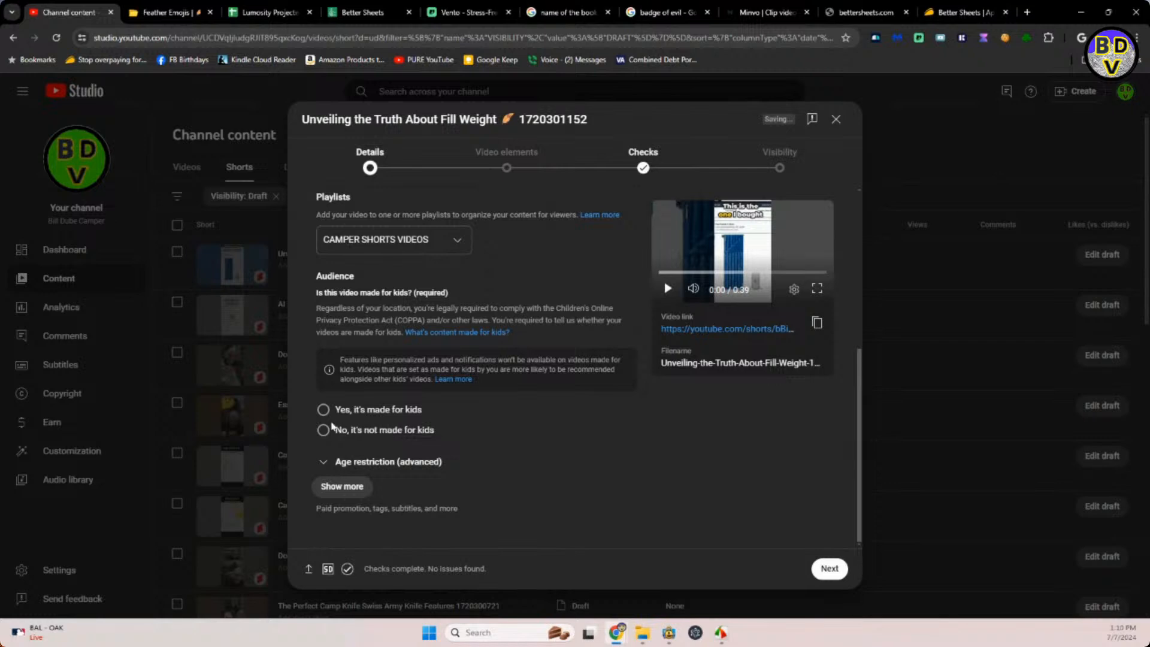
click(324, 429)
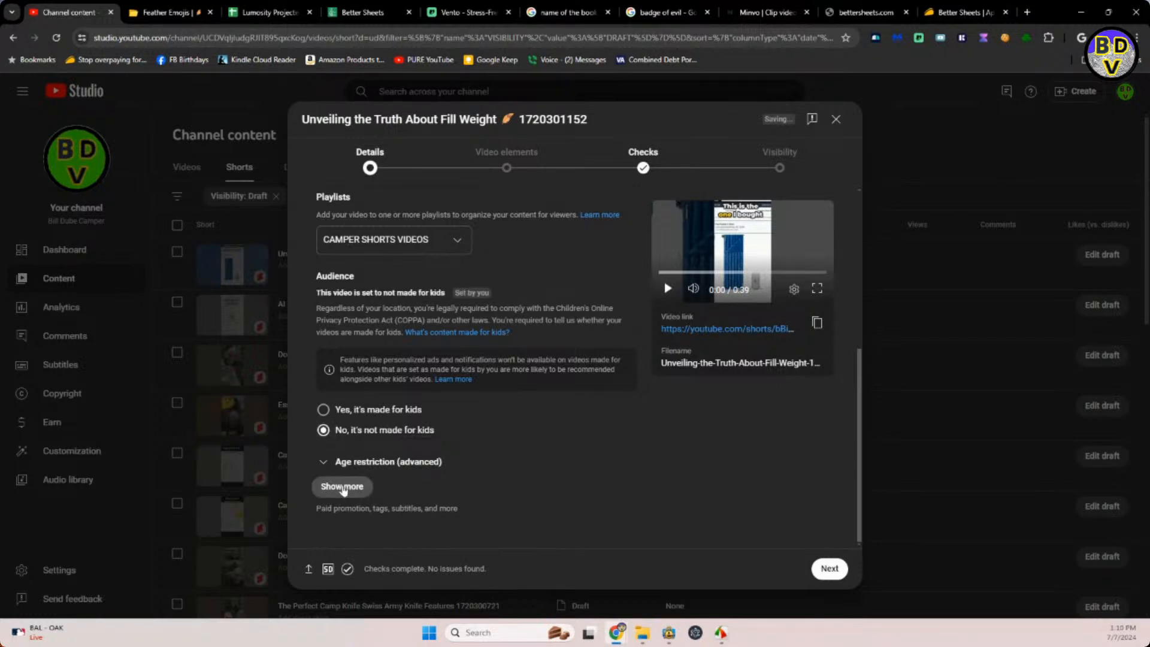
click(343, 488)
scroll(546, 467, down, 4)
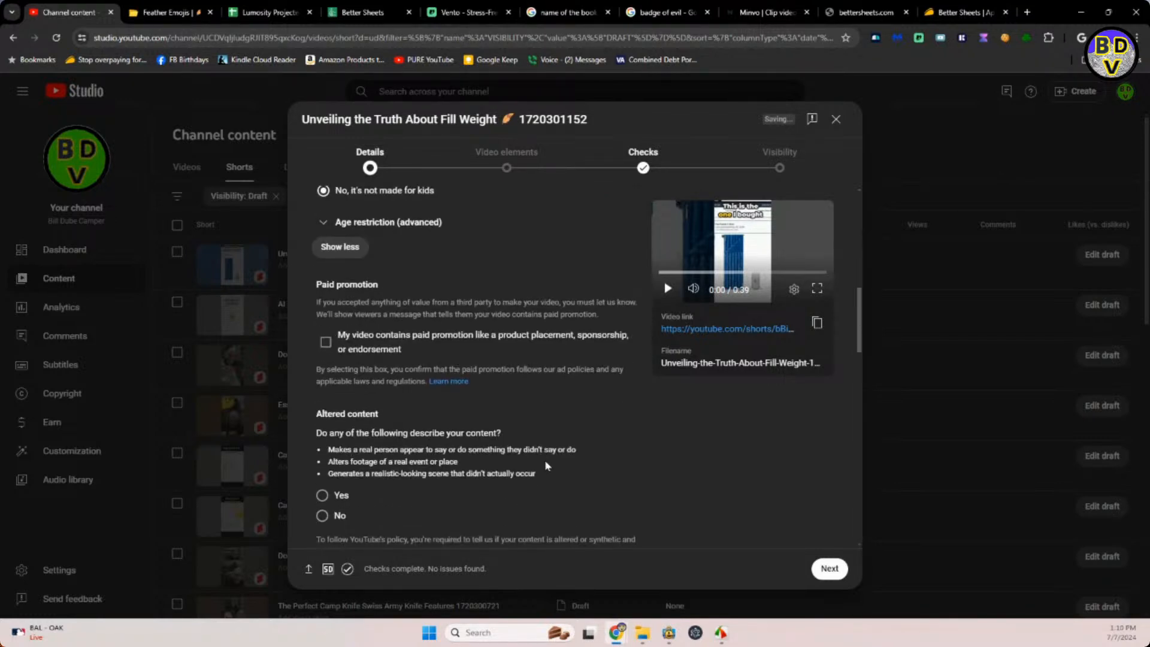
click(323, 516)
scroll(468, 425, down, 2)
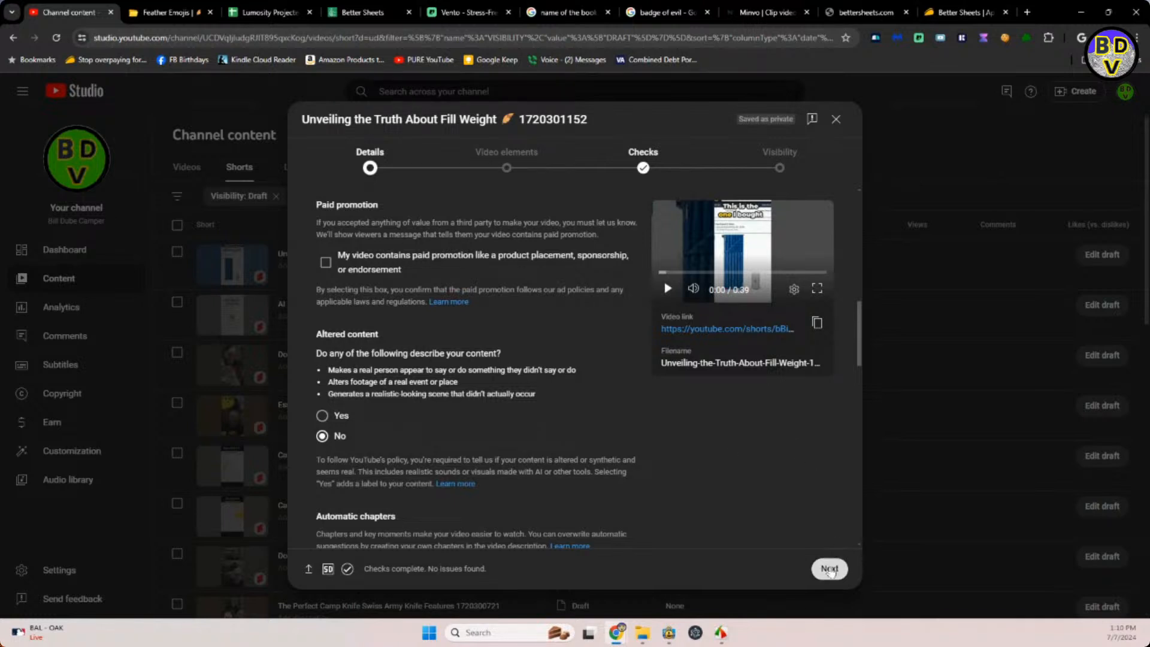
Schedule the fill weight Short to go public on Jul 8, 2024 at 2:59 PM, and dismiss the confirmation.
click(833, 565)
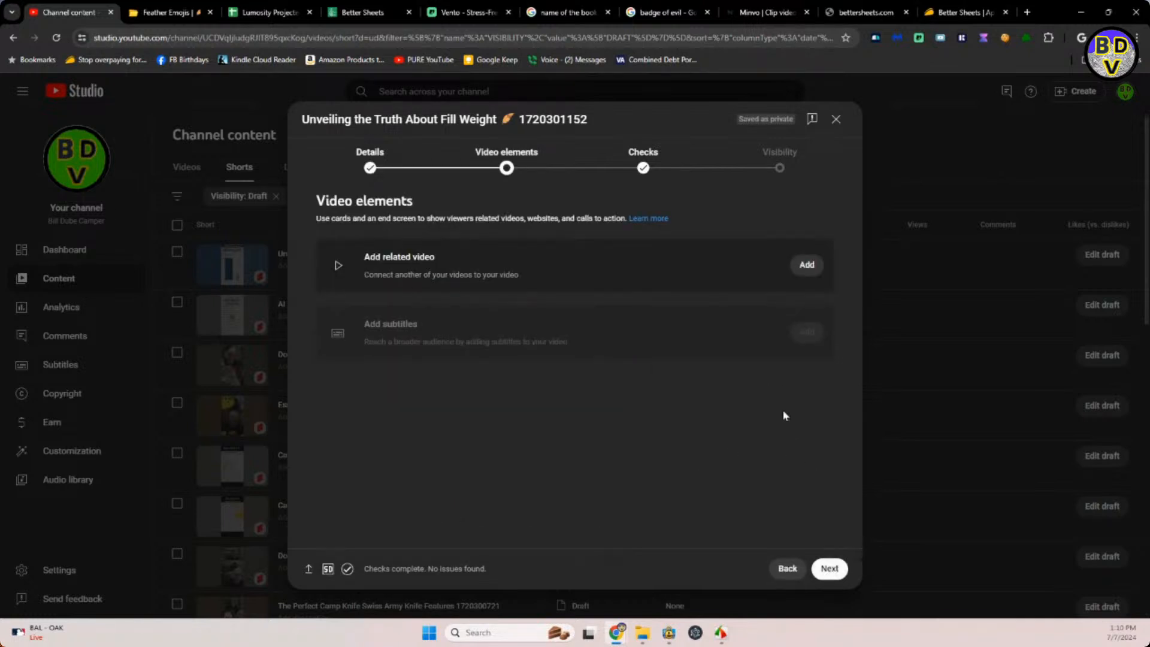
click(779, 161)
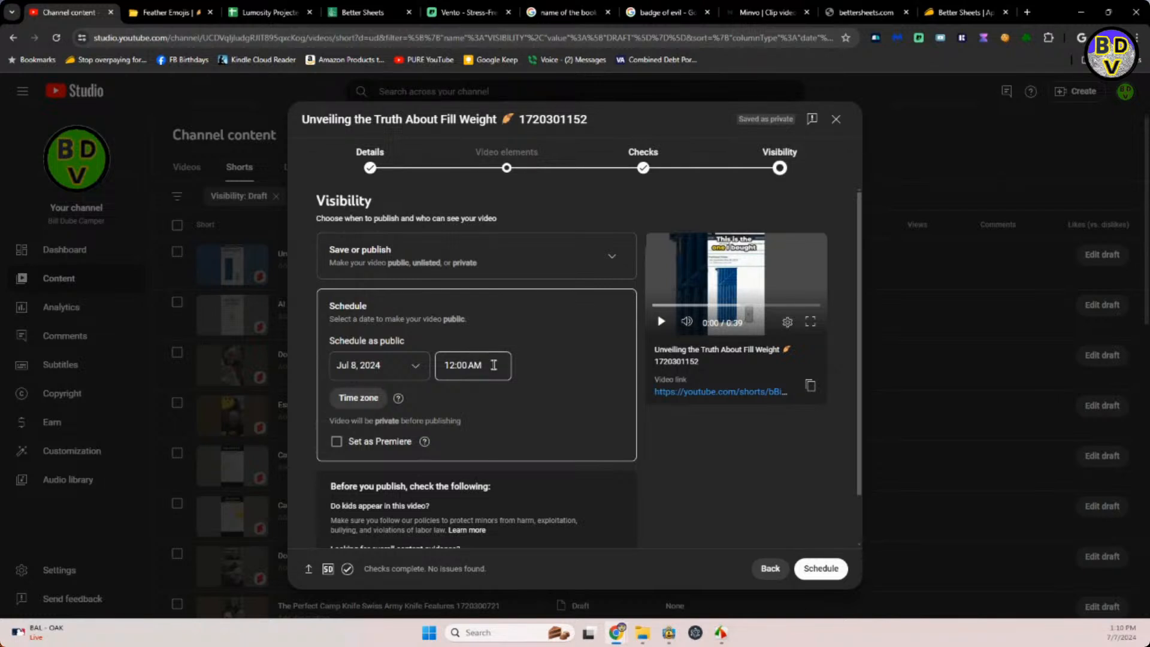
drag(494, 365, 438, 374)
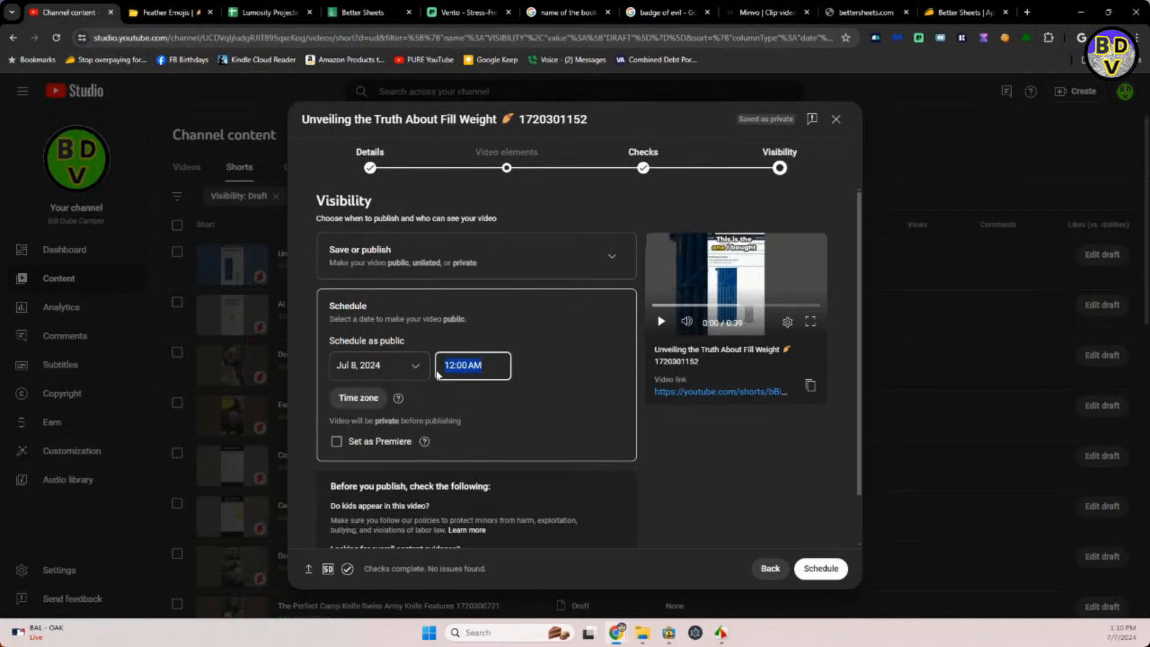
text(2:59 PM)
click(827, 569)
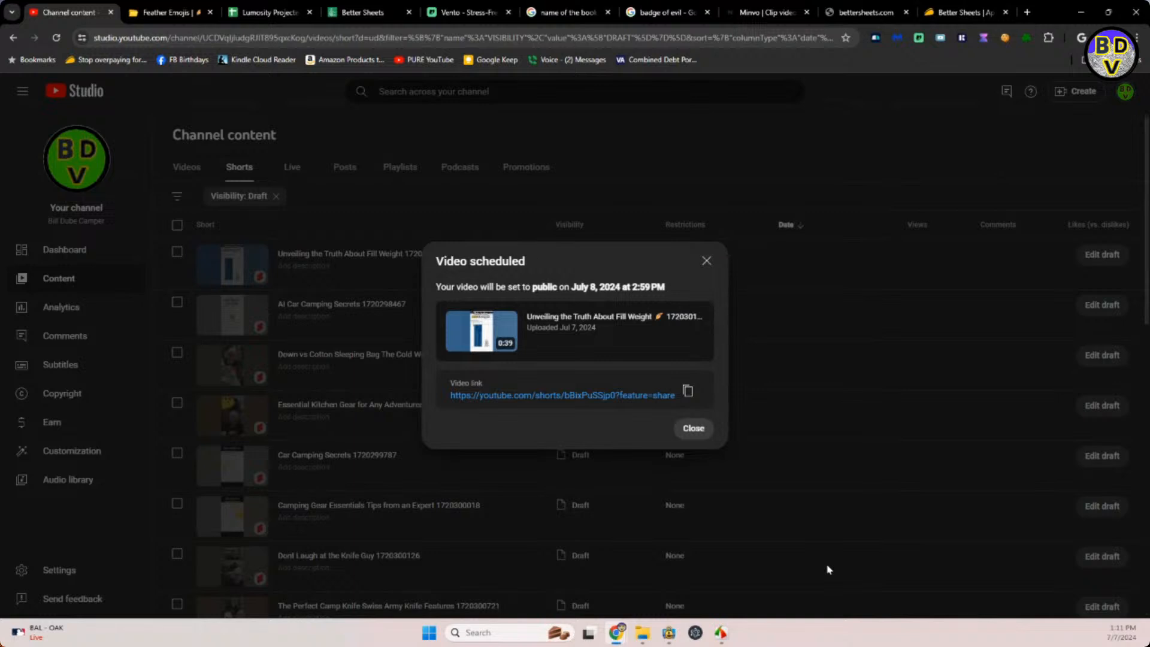
click(694, 429)
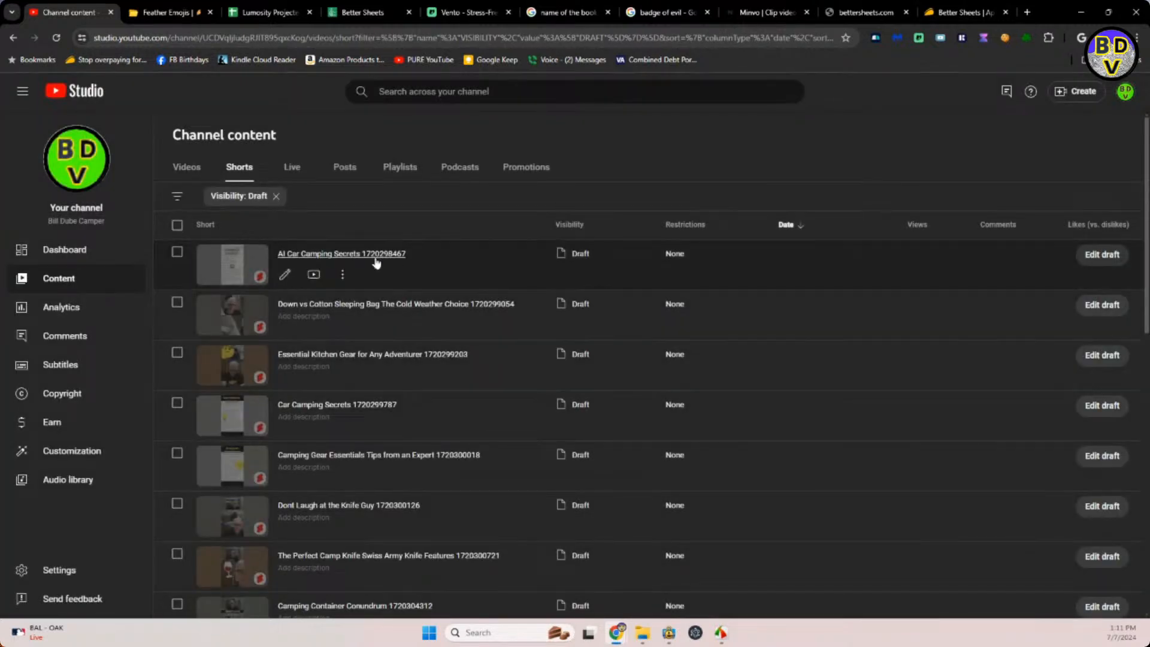
Open the AI Car Camping Secrets draft, then search emojidb.org for "car" and copy the red car emoji.
click(376, 254)
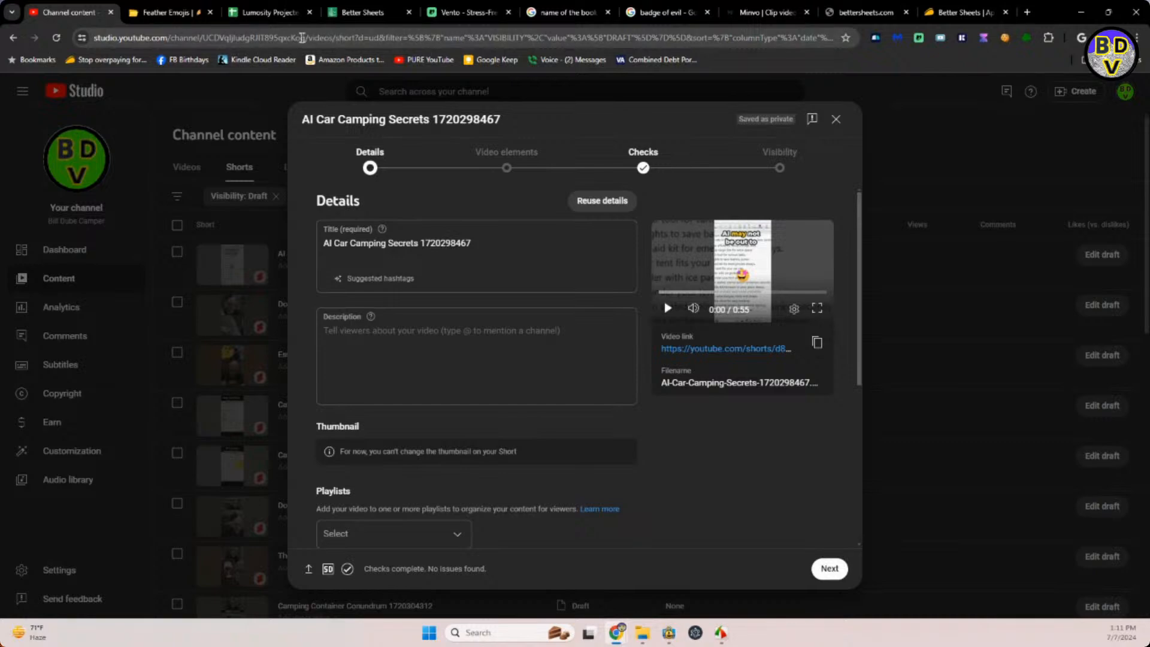
click(171, 14)
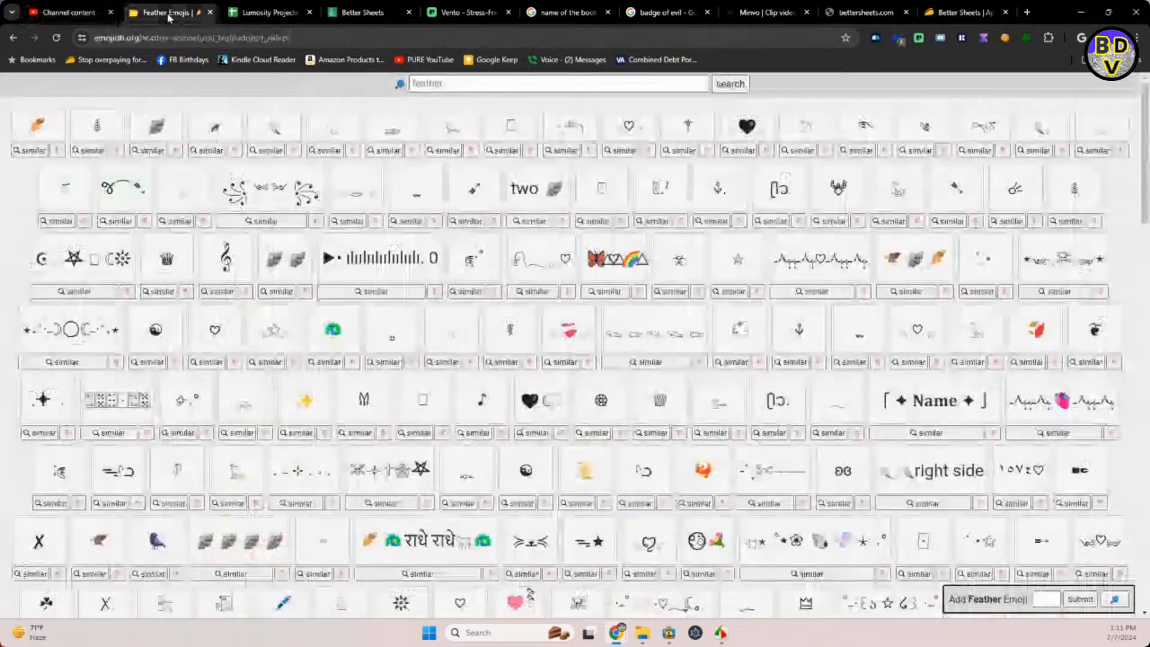
click(443, 82)
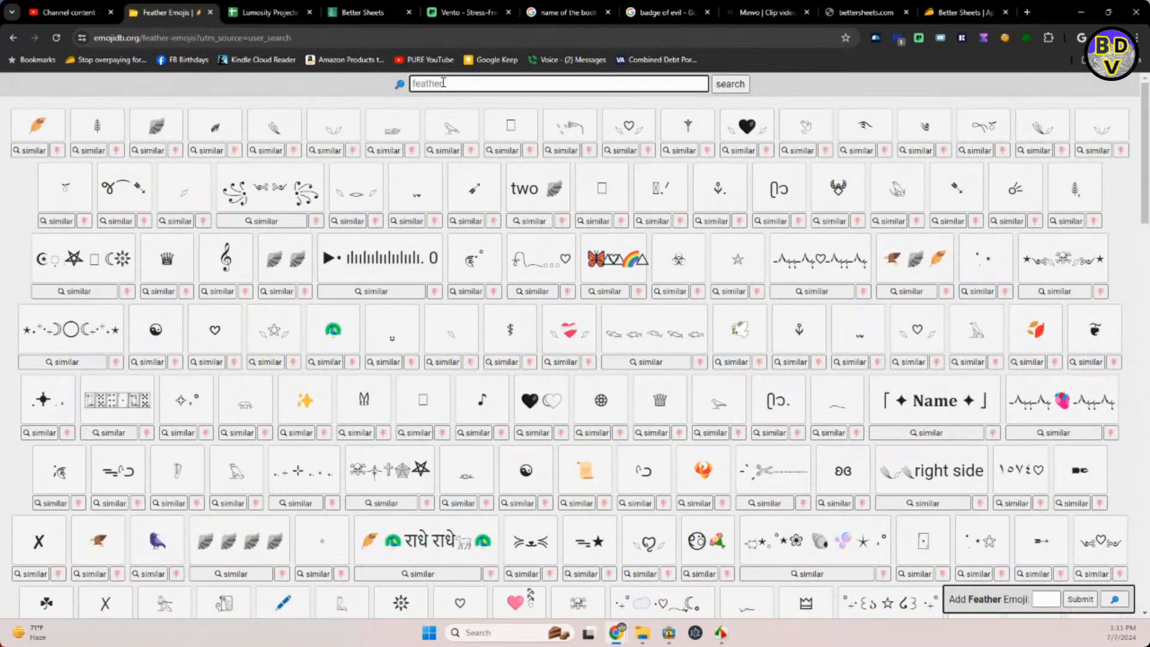
key(ctrl+a)
key(BackSpace)
text(car)
key(Return)
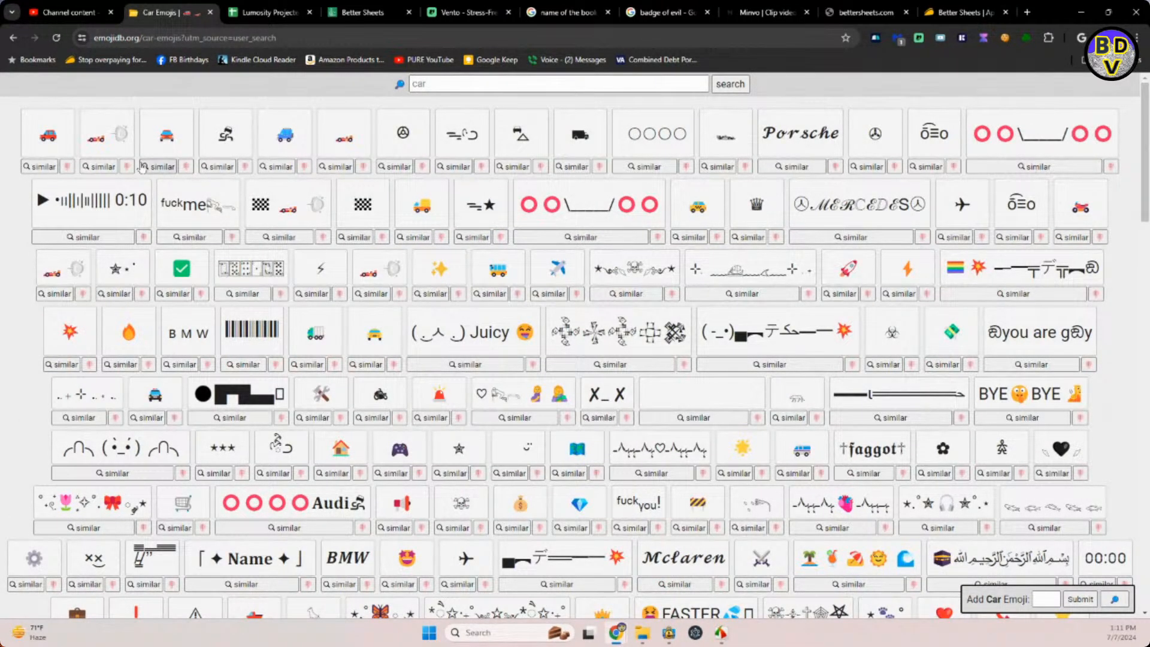
click(48, 143)
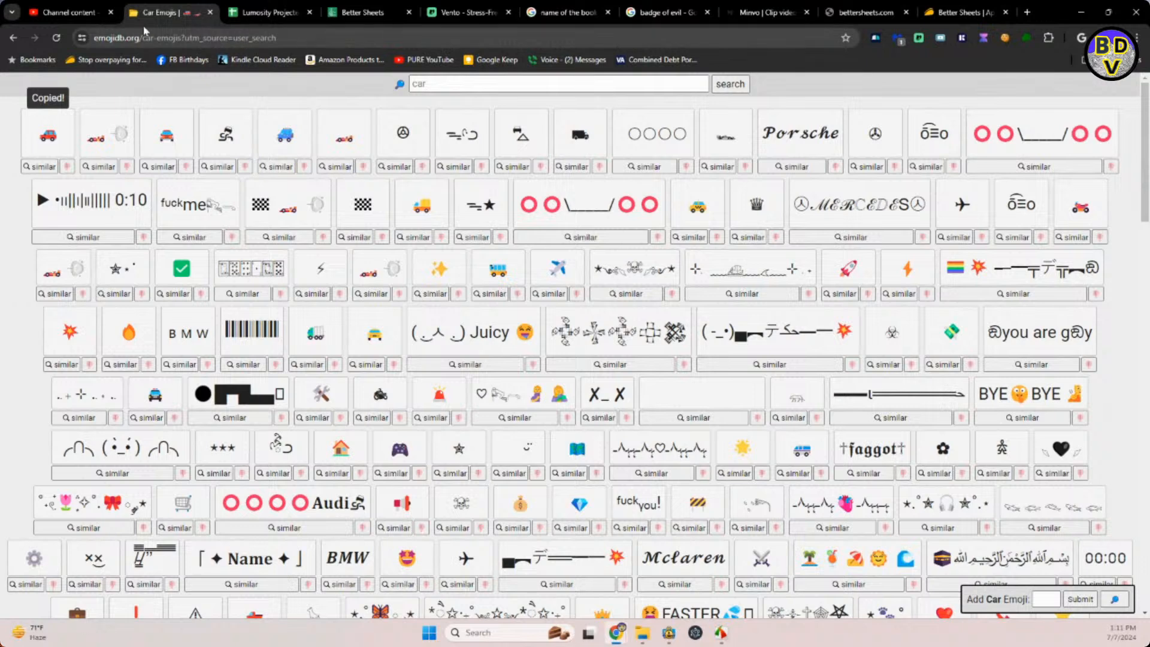
Back in YouTube Studio, insert the copied car emoji after "Secrets" in the draft's title.
click(67, 12)
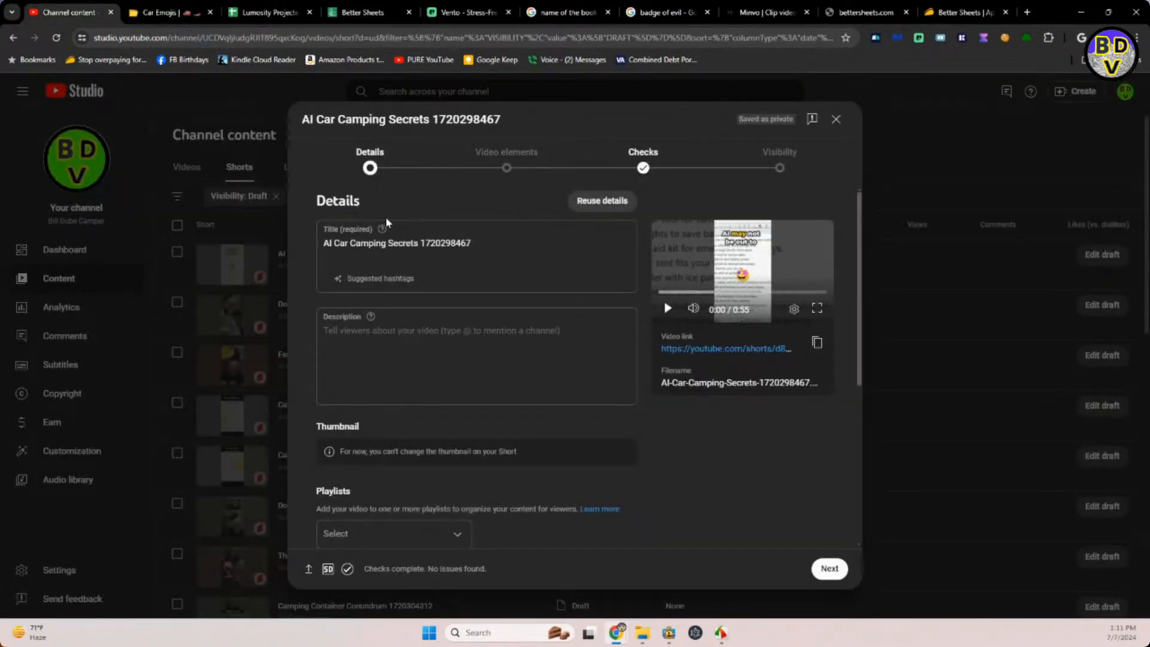
click(421, 244)
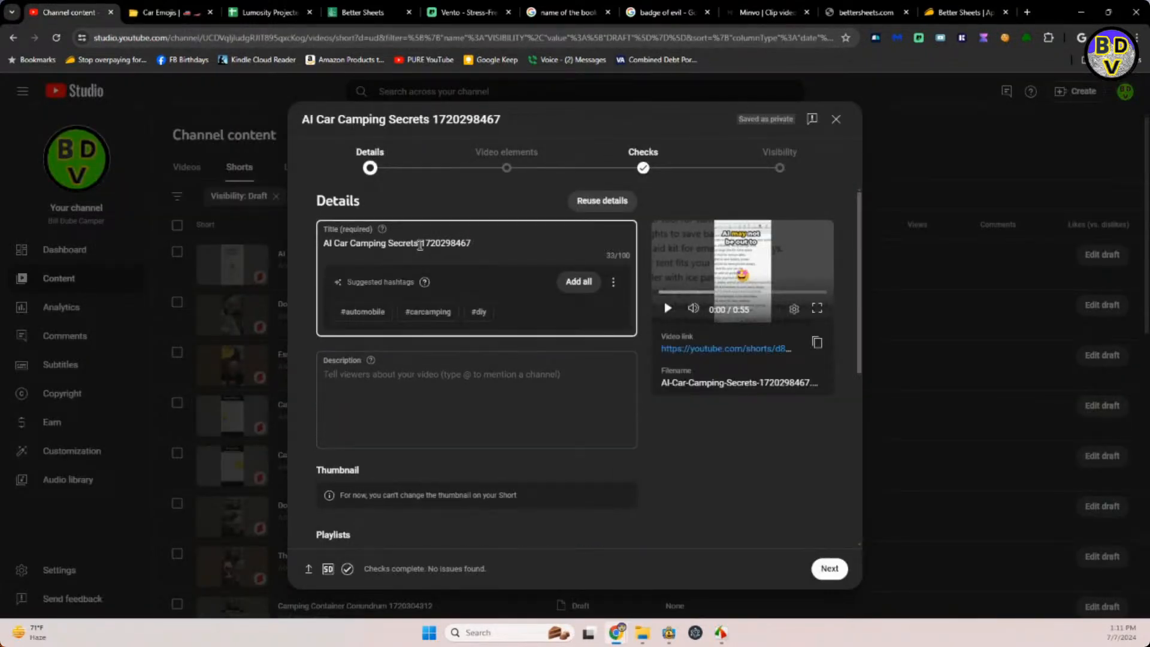
key(ctrl+v)
Copy "AI Car Camping Secrets" with its car emoji from the title into the description.
drag(433, 243, 301, 249)
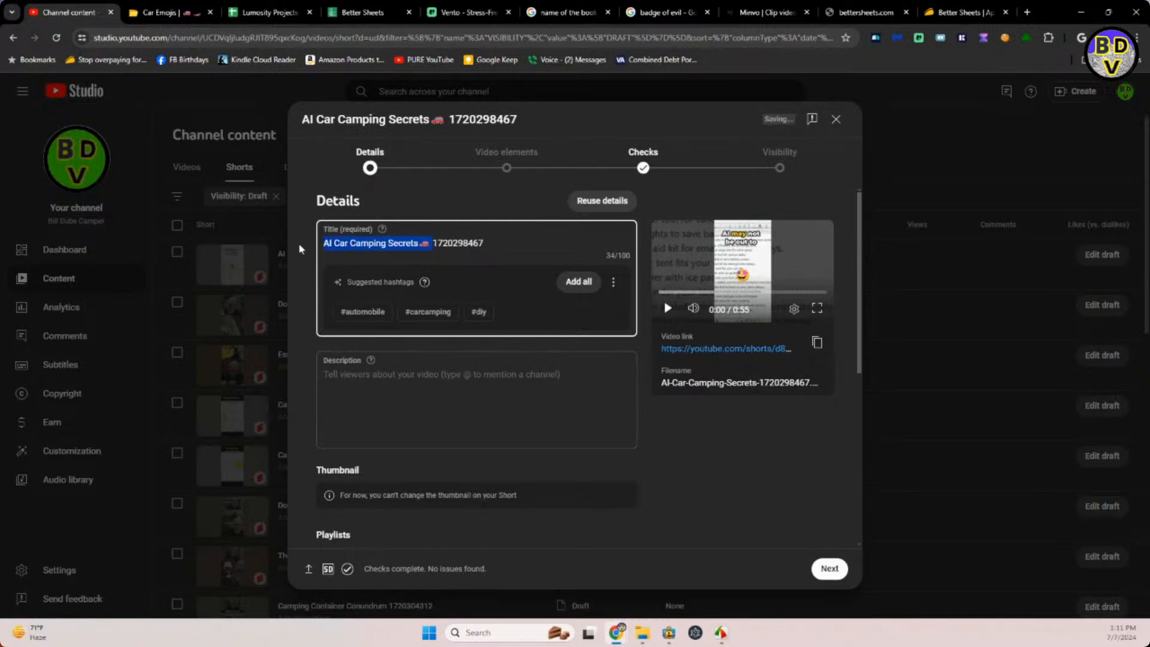
key(ctrl+c)
click(350, 372)
key(ctrl+v)
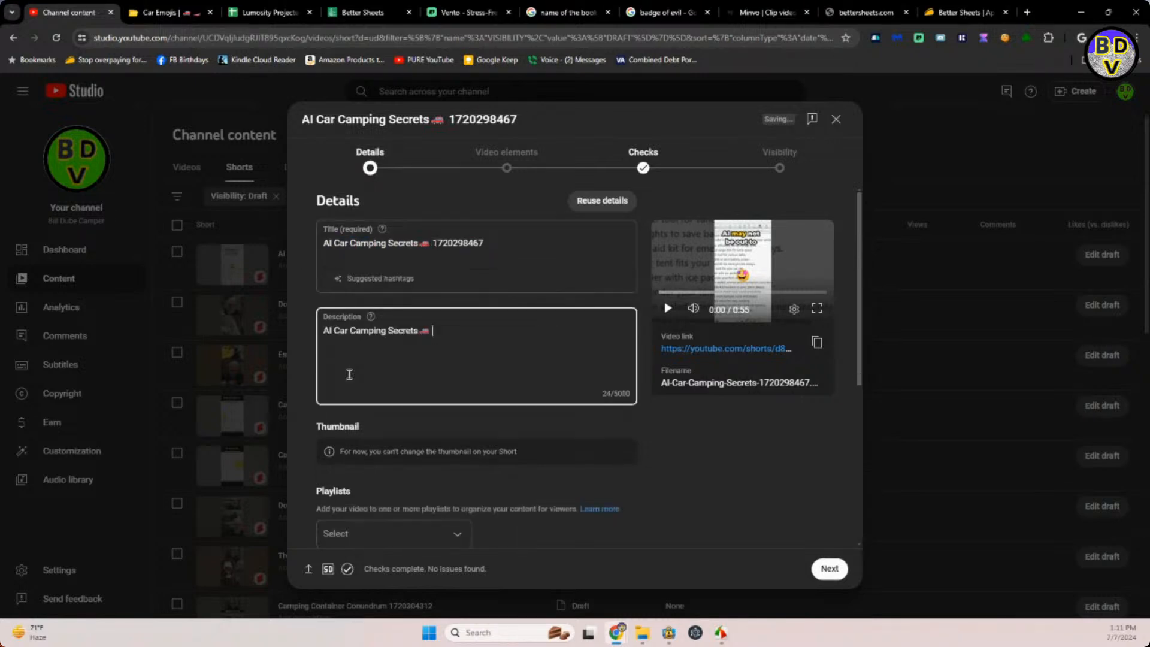
Add the AI Car Camping Secrets Short to the CAMPER SHORTS VIDEOS playlist.
scroll(585, 360, down, 4)
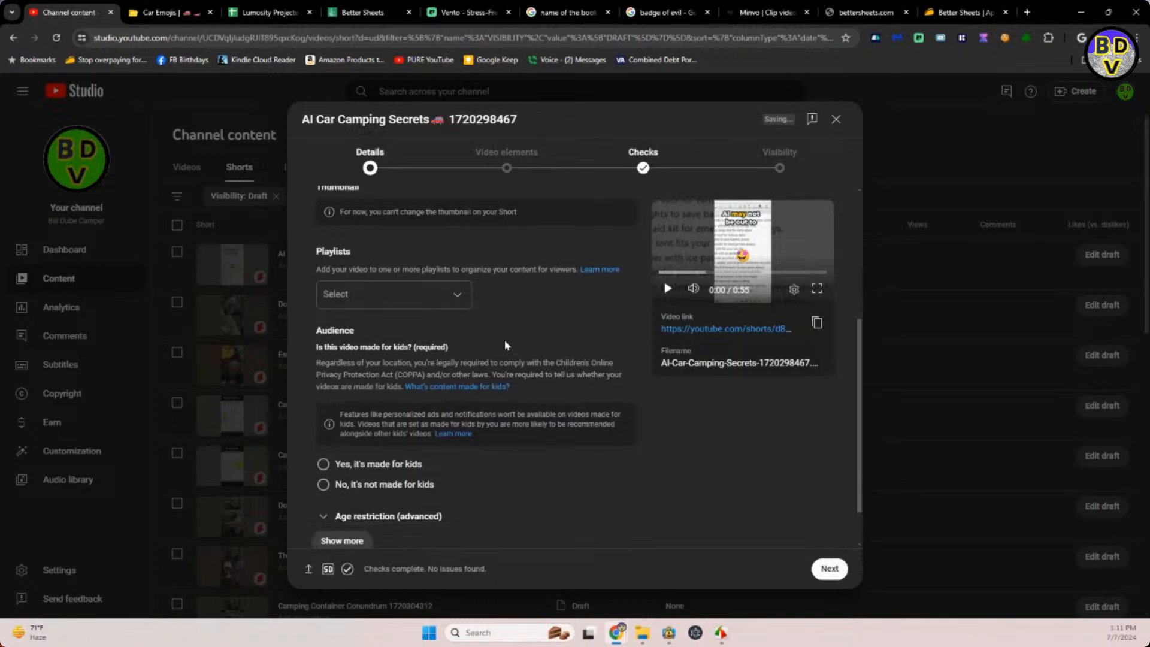
click(456, 305)
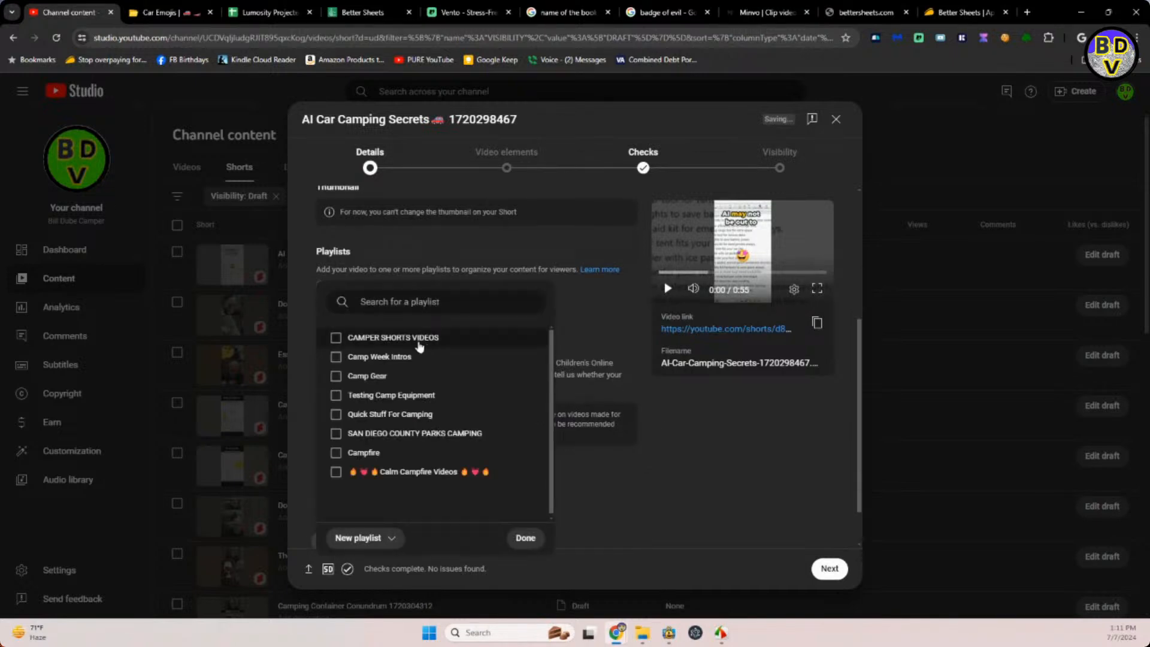
click(413, 339)
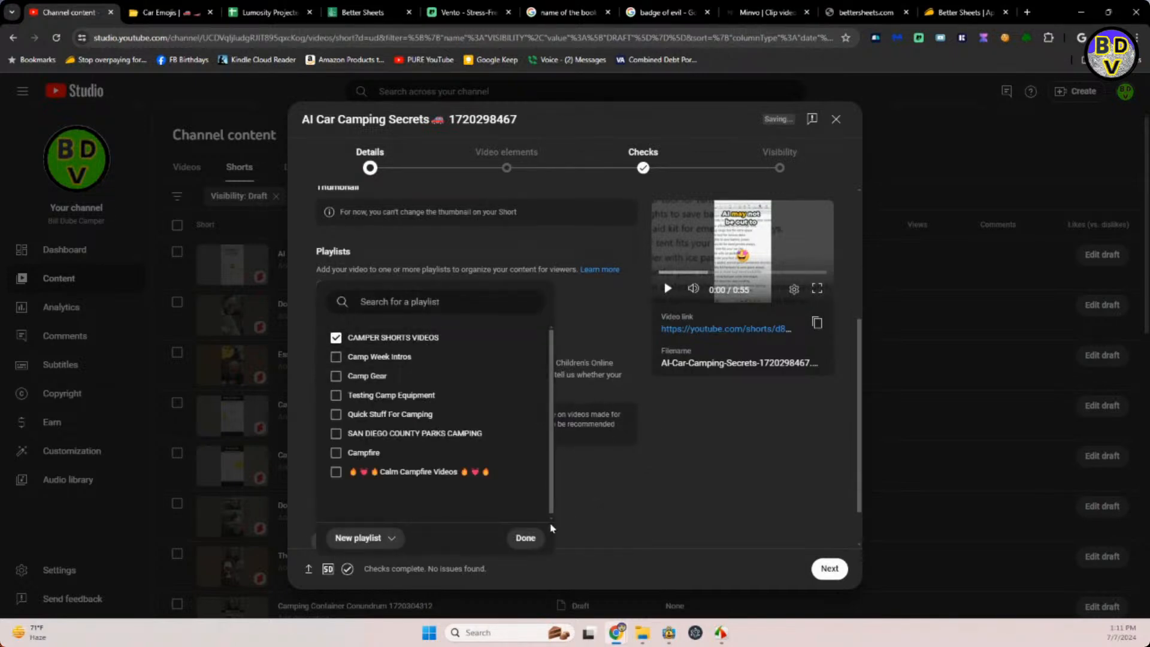
click(519, 537)
Mark the AI Car Camping Secrets Short as not made for kids and answer No to the altered content question.
scroll(605, 496, down, 1)
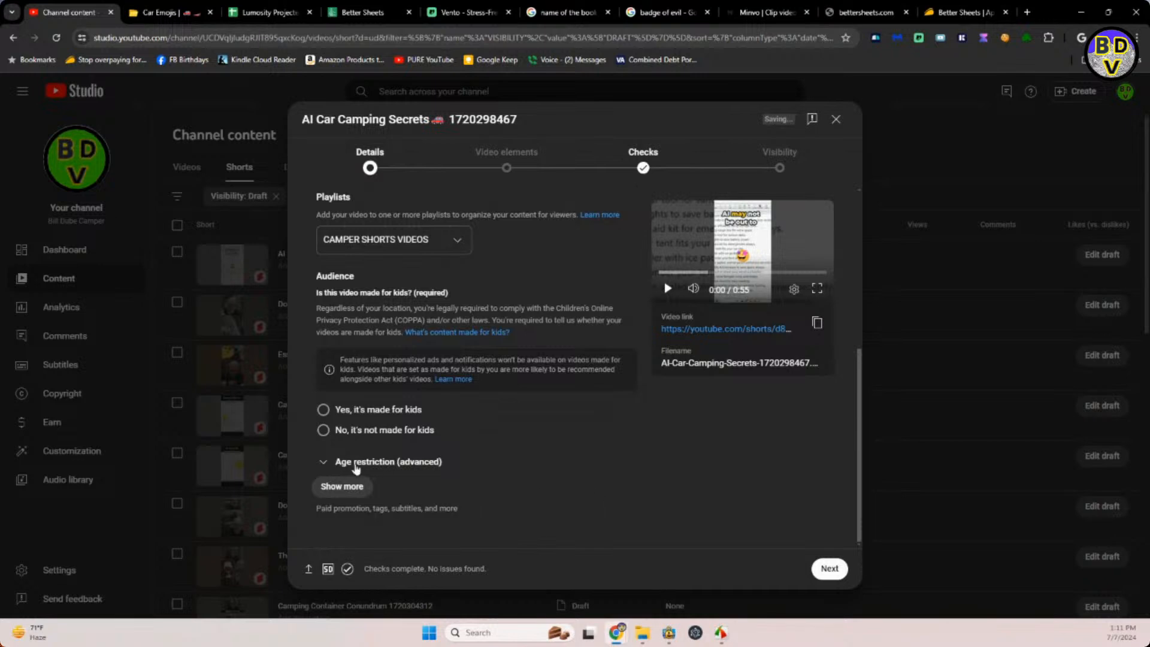
click(323, 430)
click(337, 485)
scroll(475, 486, down, 3)
scroll(474, 484, down, 1)
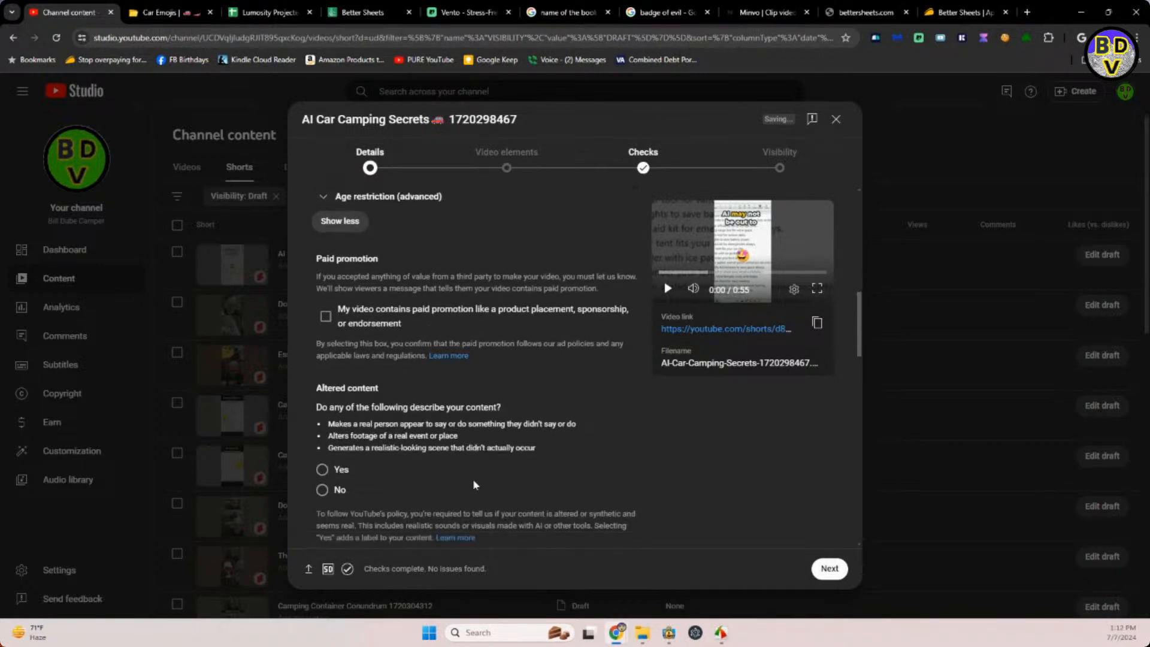
click(322, 478)
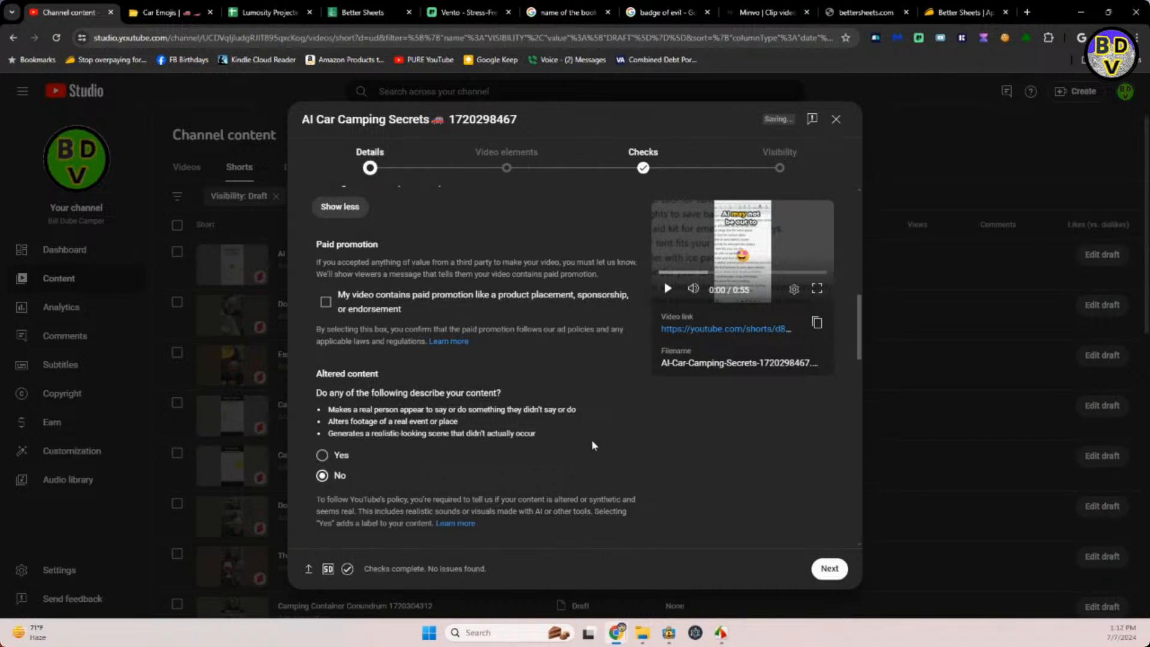
Schedule the AI Car Camping Secrets Short to go public on Jul 8, 2024 at 6:59 PM, and dismiss the confirmation.
click(792, 165)
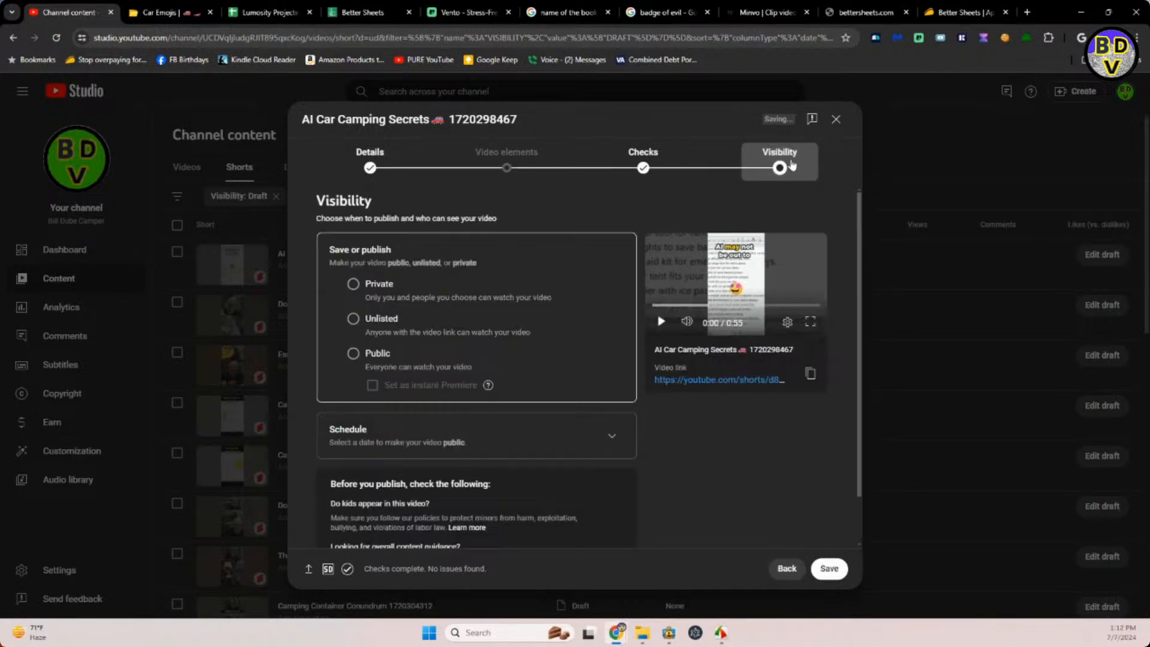
click(607, 439)
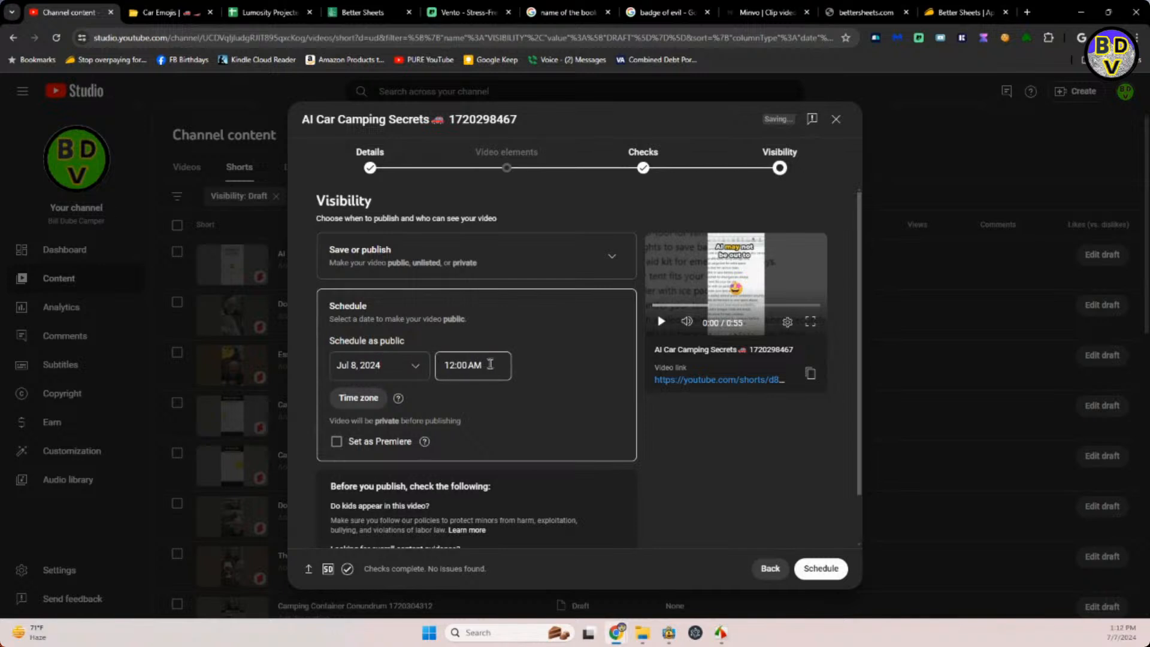
drag(491, 365, 437, 367)
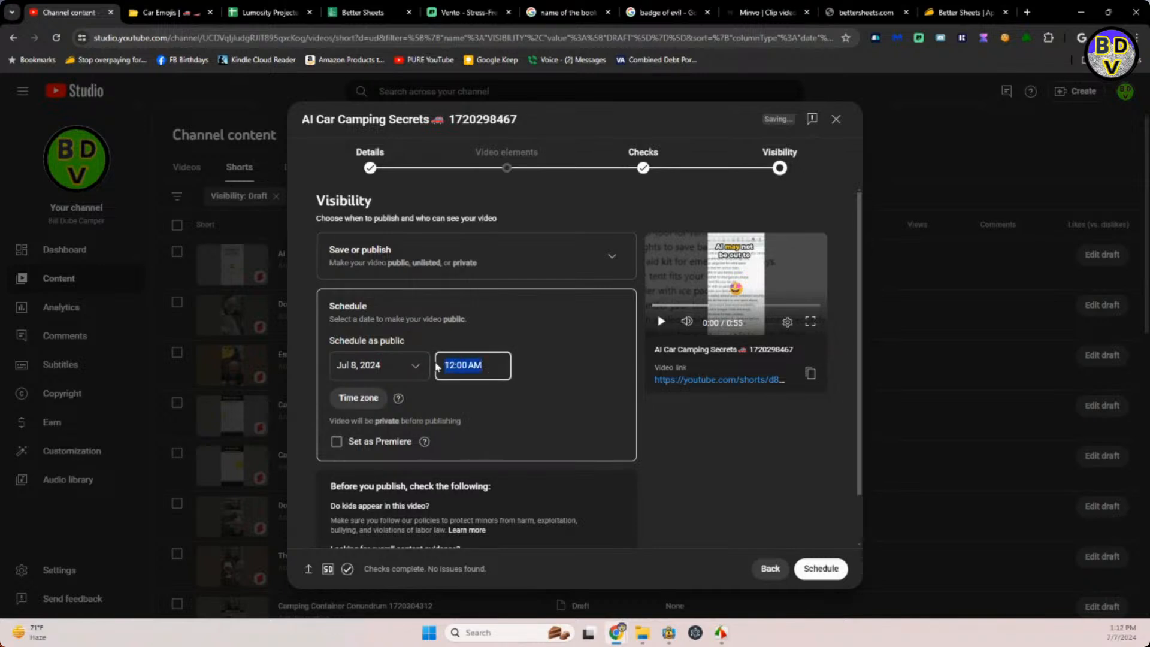
text(6:59 PM)
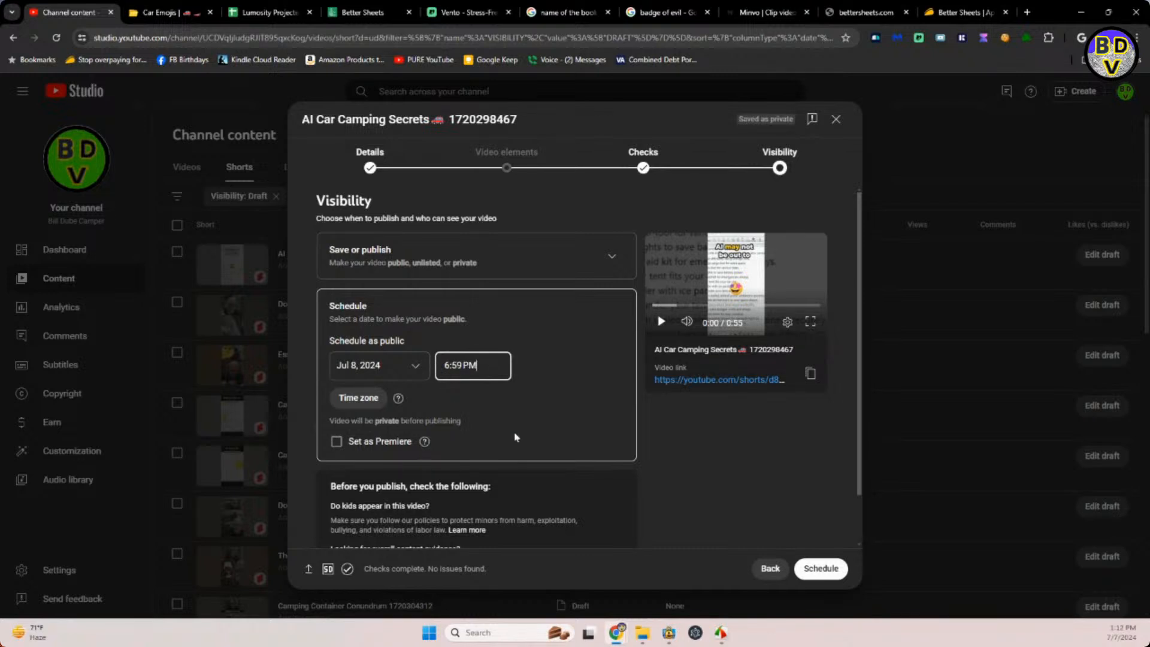
click(819, 574)
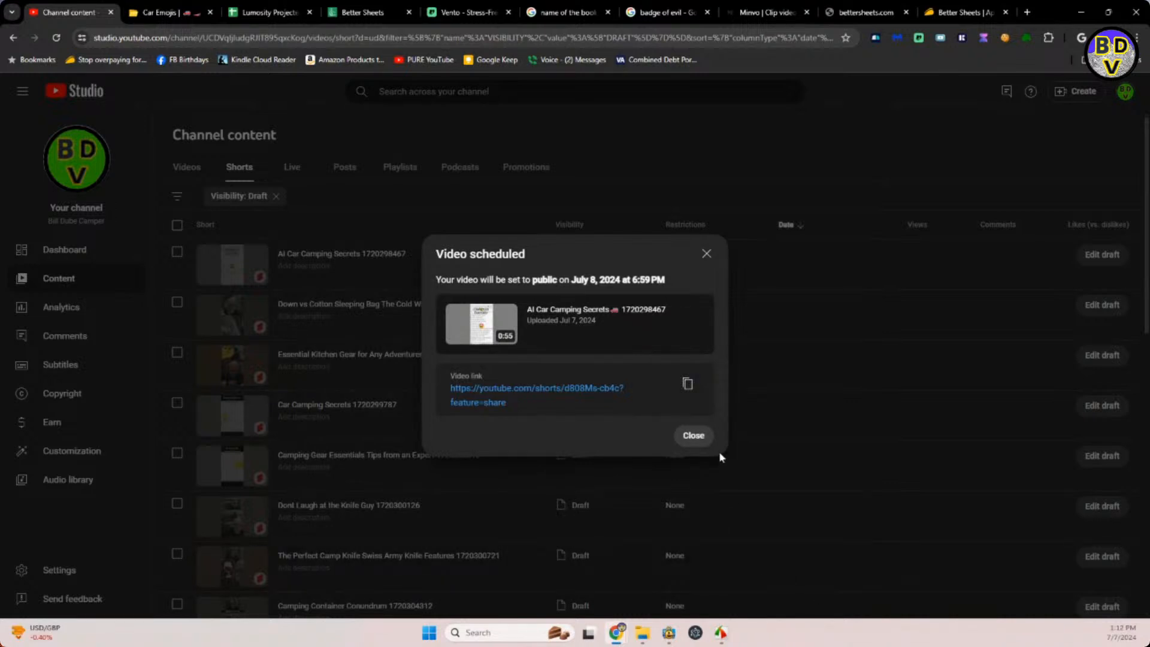
click(702, 442)
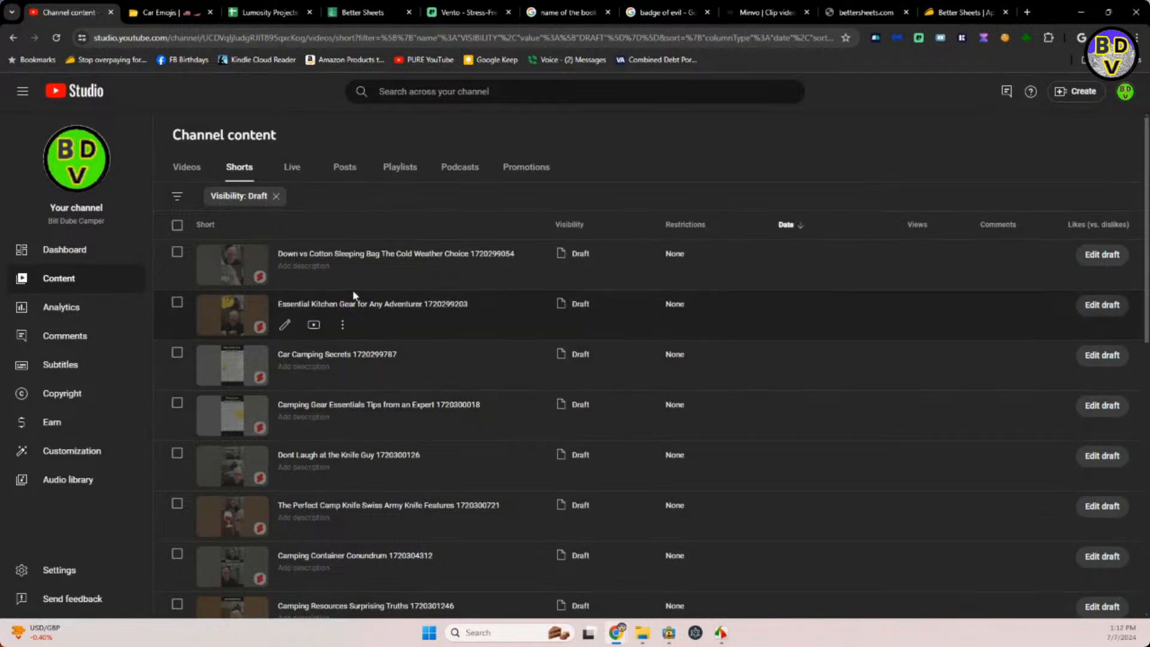
Open the Down vs Cotton Sleeping Bag draft, add a space after "Choice" in its title, and copy the blue cold-face emoji found under "cold" on emojidb.org.
click(354, 254)
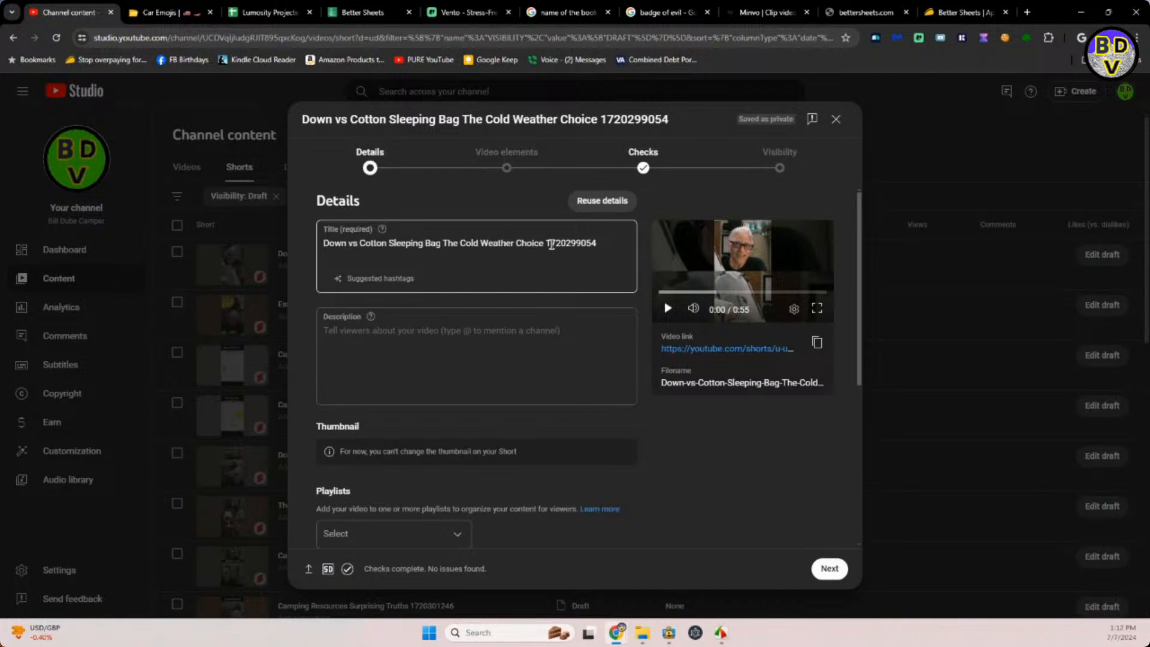
click(544, 243)
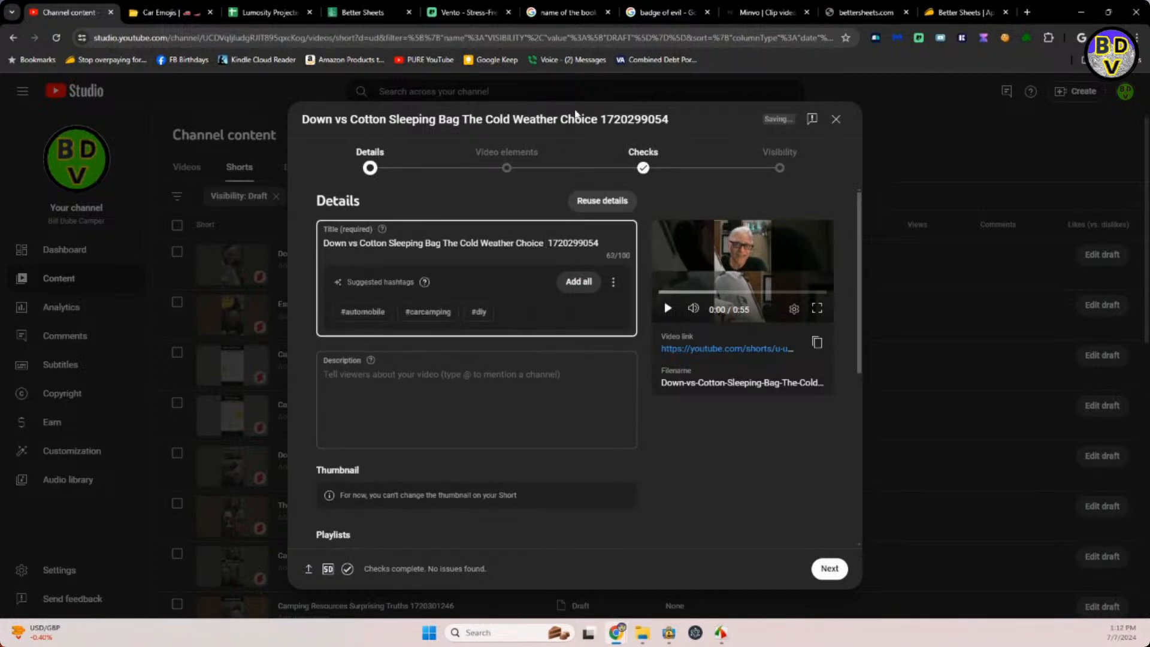
click(174, 12)
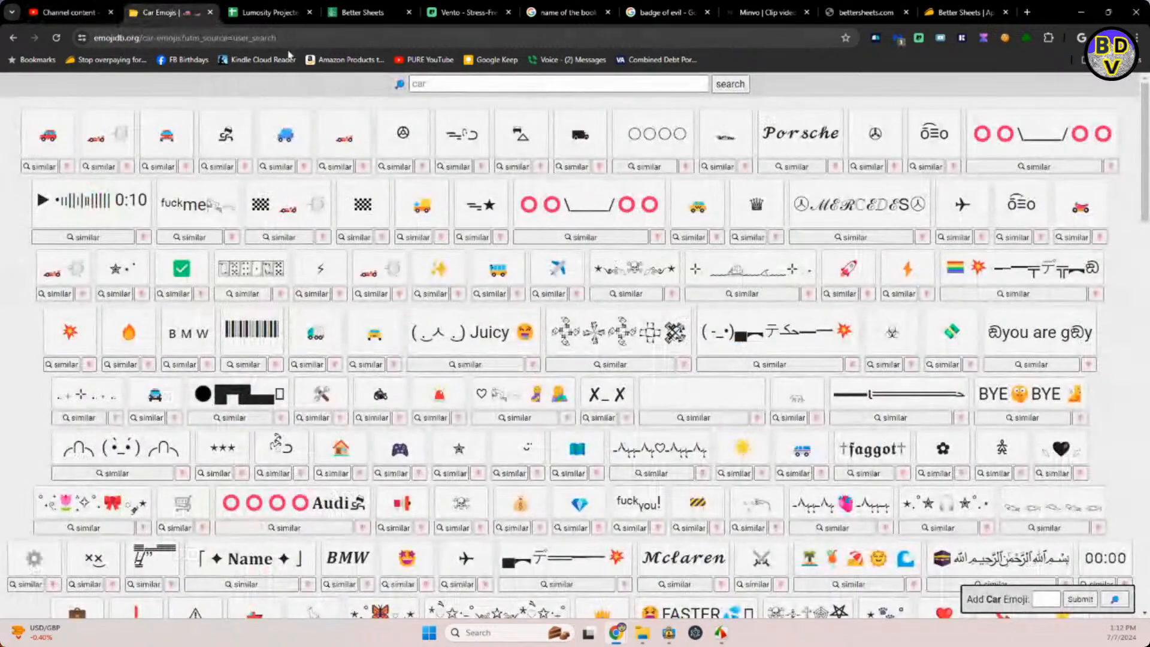
click(421, 88)
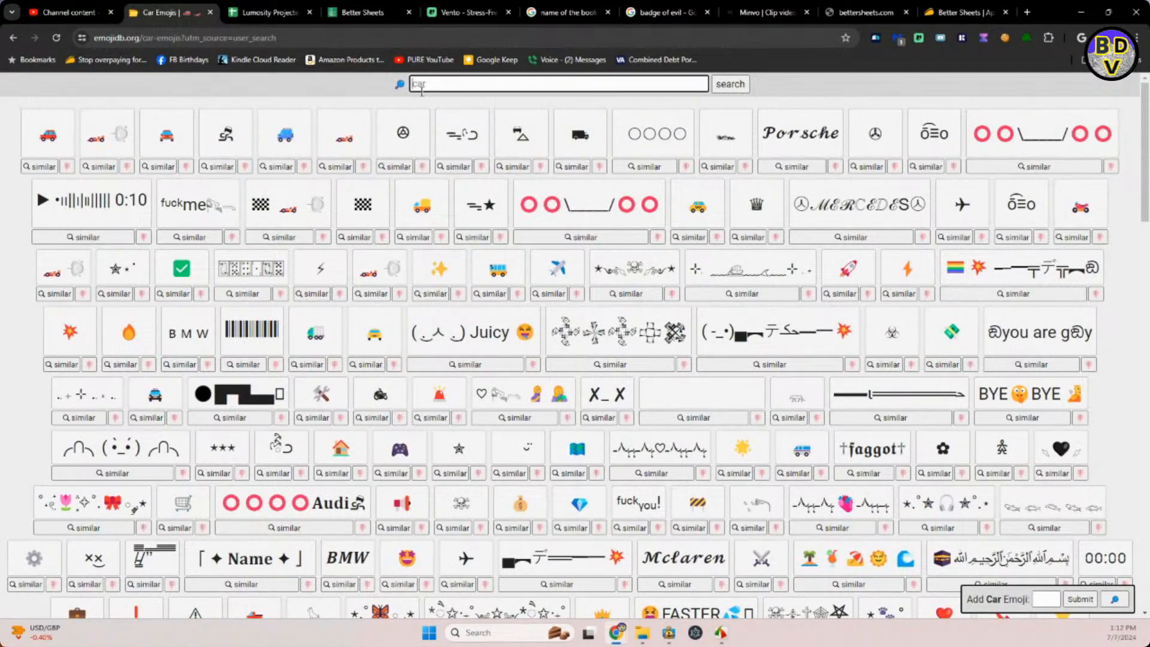
text(cold)
key(Return)
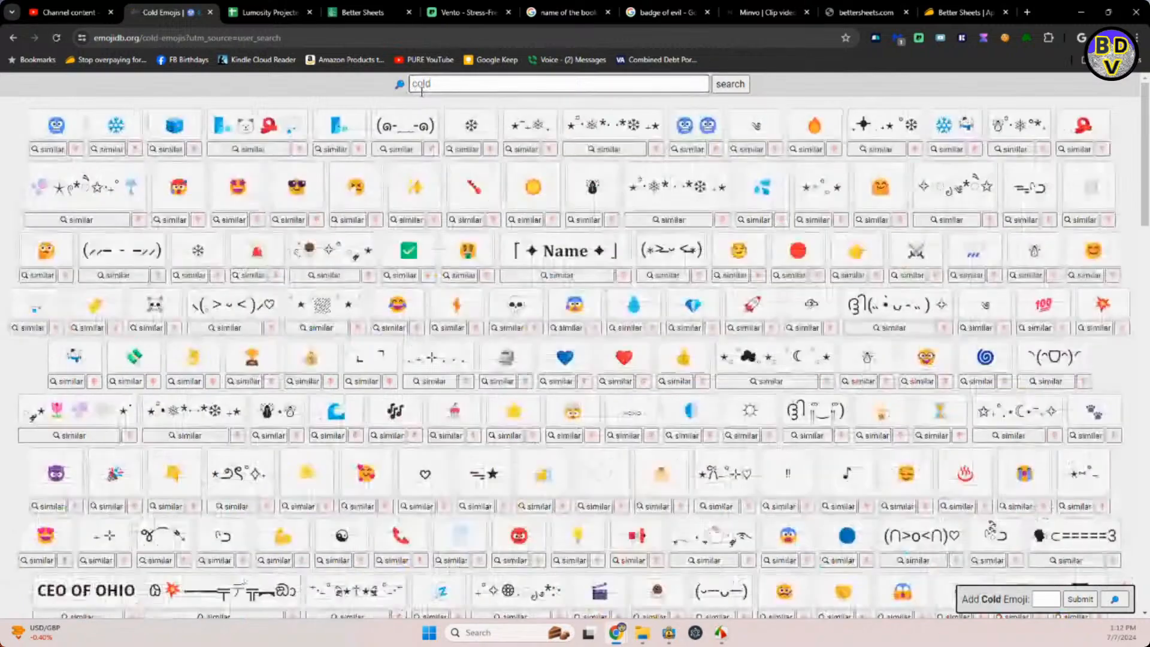
click(57, 126)
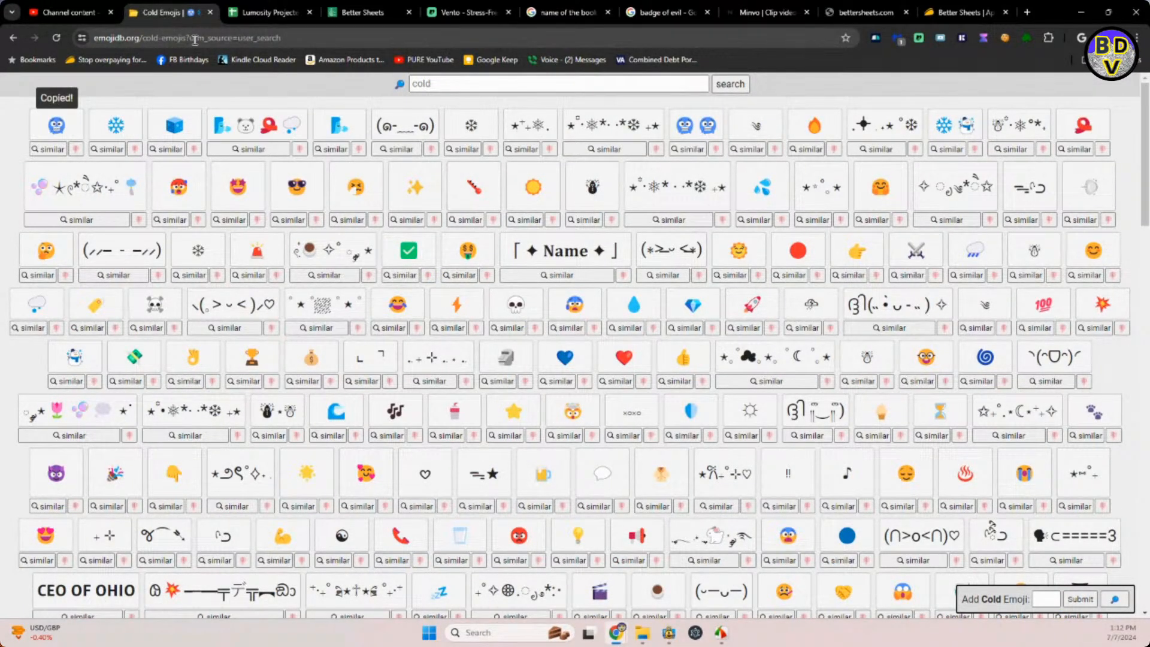
Back in YouTube Studio, insert the cold-face emoji after "Choice" in the sleeping bag Short's title.
click(58, 12)
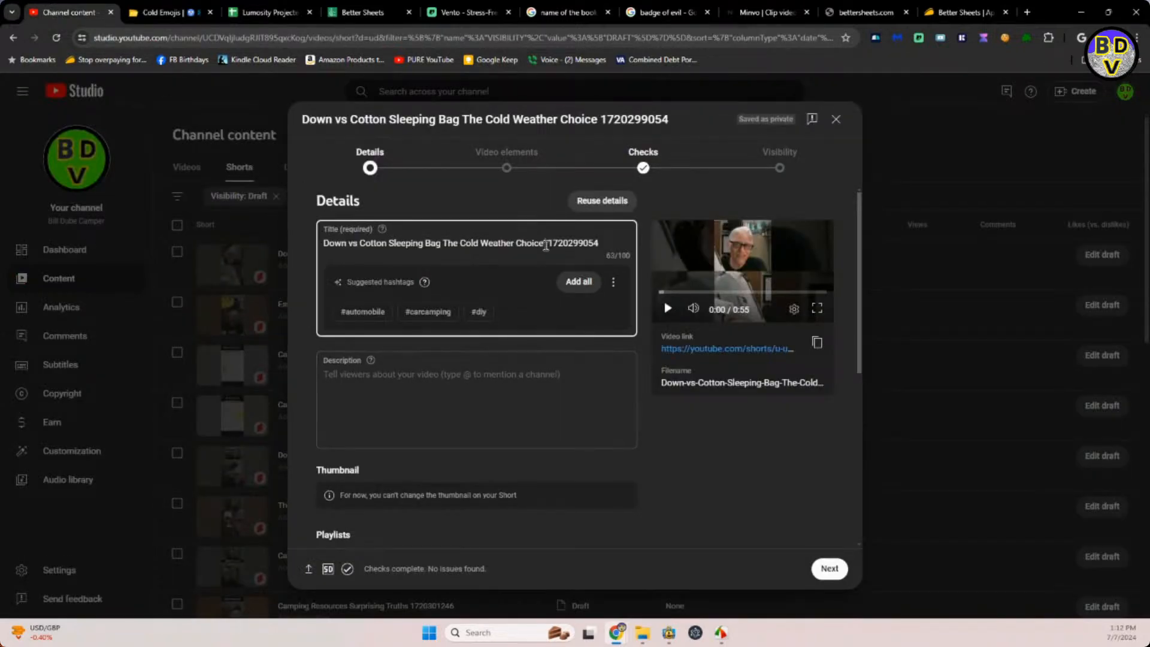
click(547, 245)
key(ctrl+v)
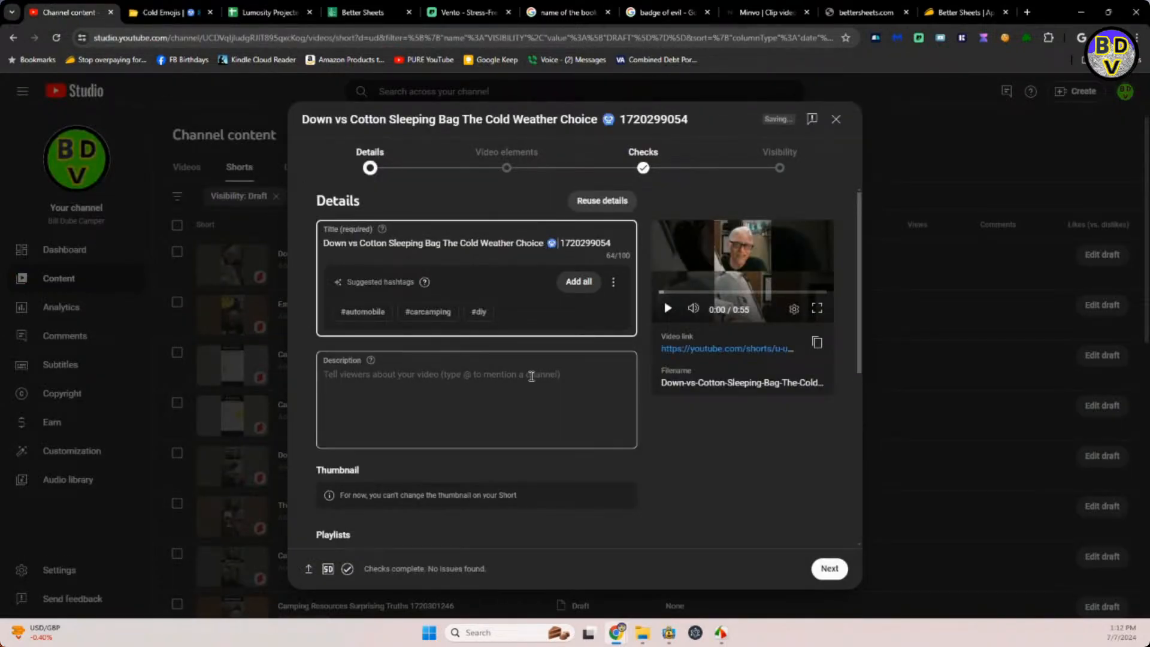
Copy "Down vs Cotton Sleeping Bag The Cold Weather Choice" with its emoji from the title into the description.
click(532, 375)
click(556, 244)
drag(556, 244, 321, 252)
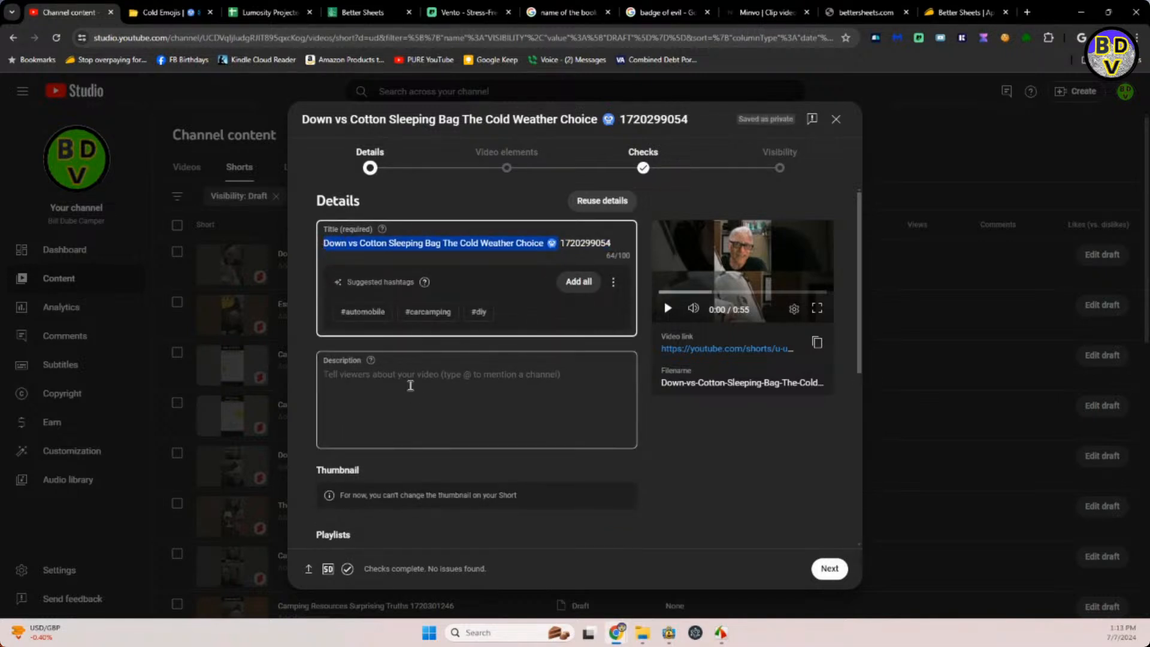
click(406, 379)
key(ctrl+v)
key(Return)
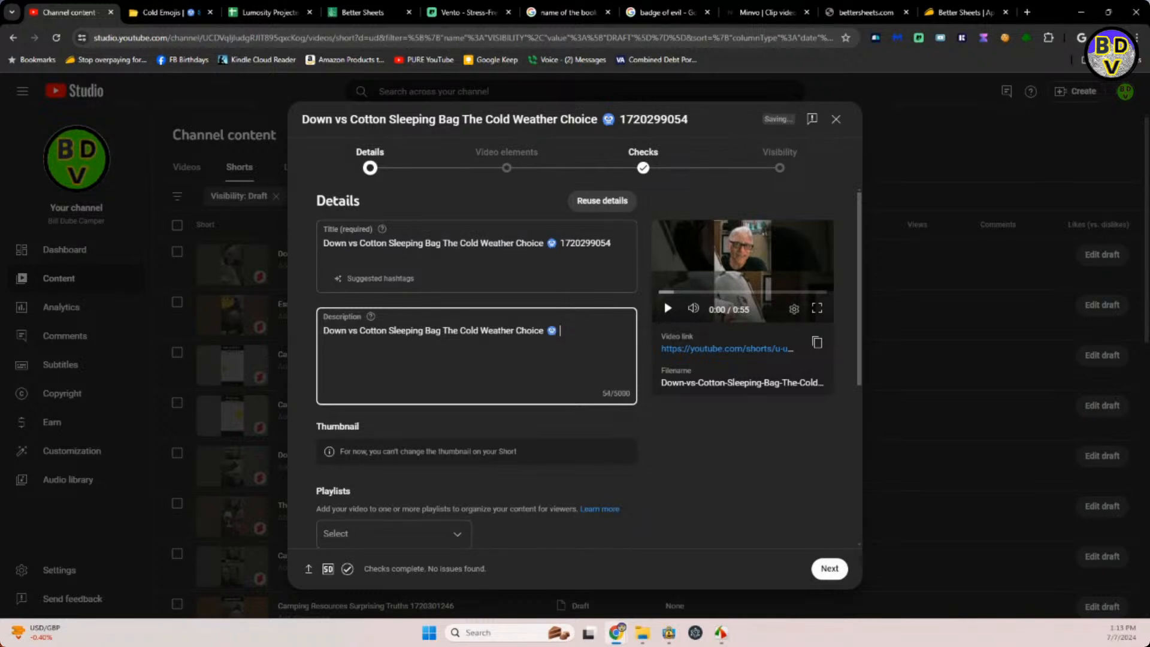
key(super+v)
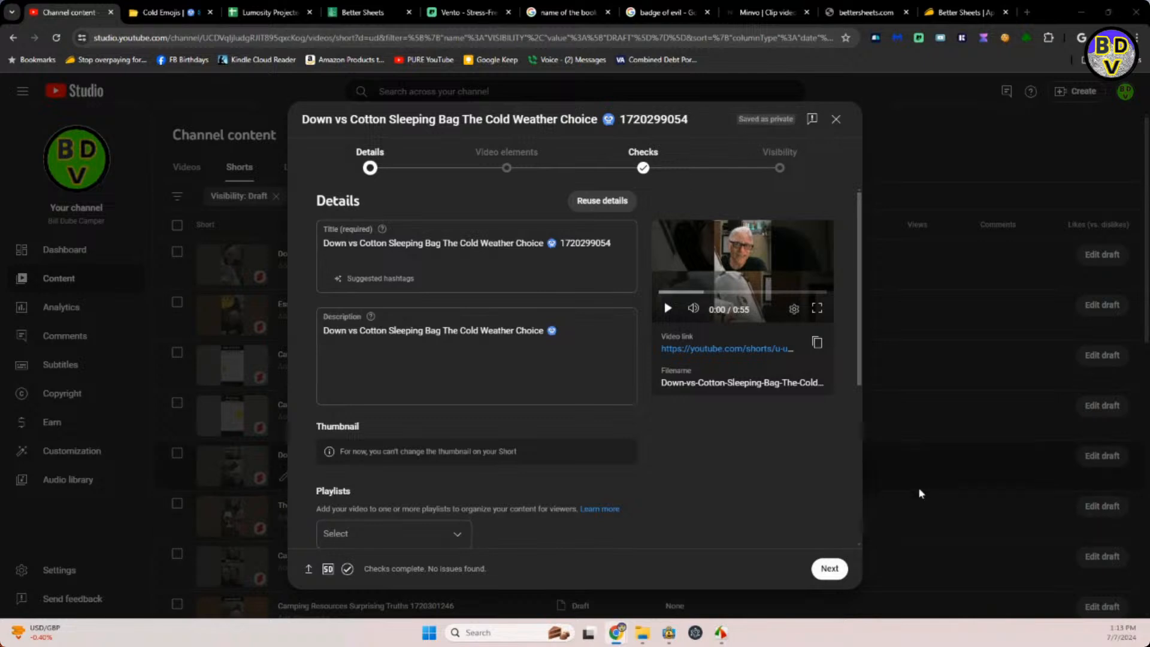
Add the Down vs Cotton Sleeping Bag Short to the CAMPER SHORTS VIDEOS playlist.
scroll(732, 462, down, 1)
scroll(732, 462, down, 3)
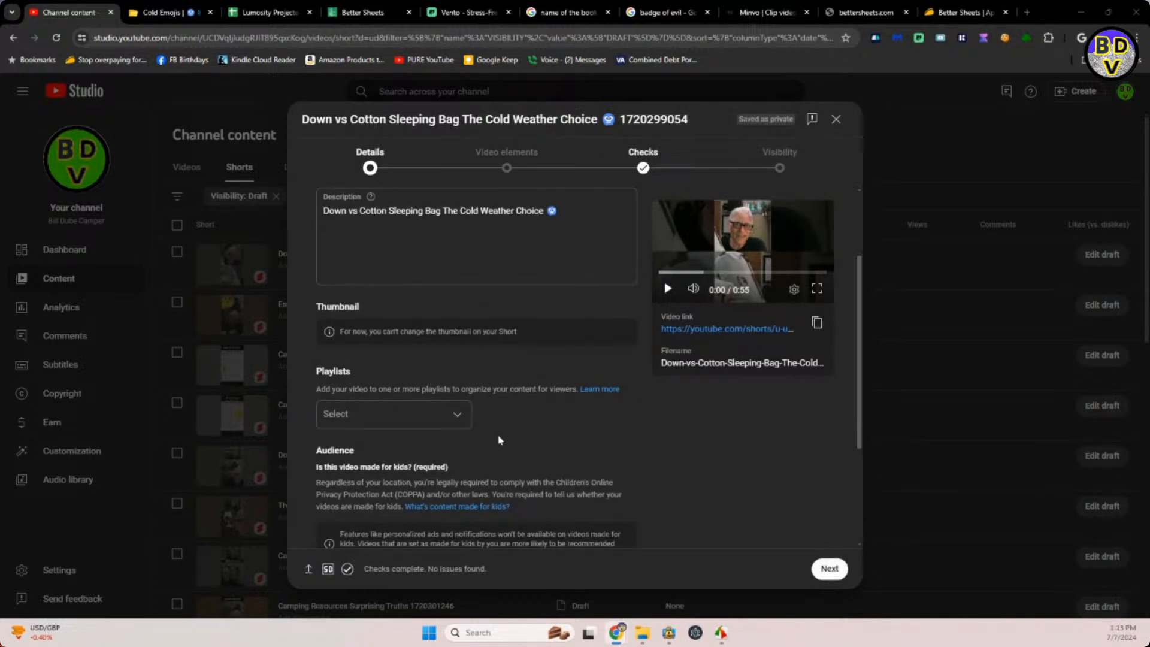
click(454, 420)
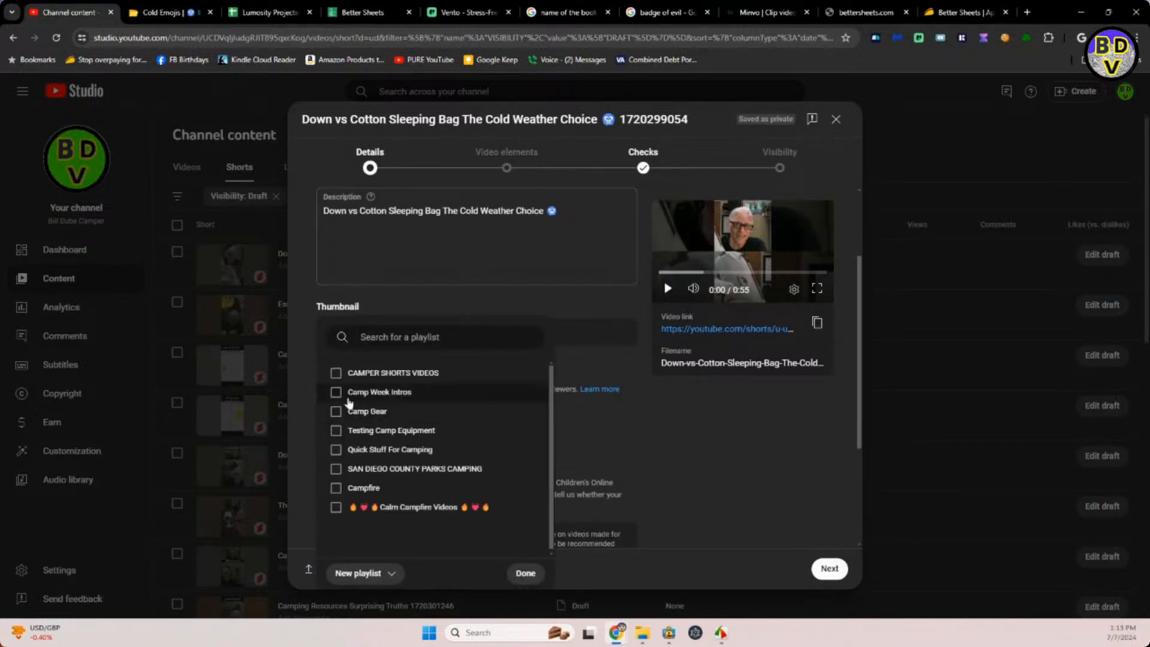
click(336, 374)
click(621, 432)
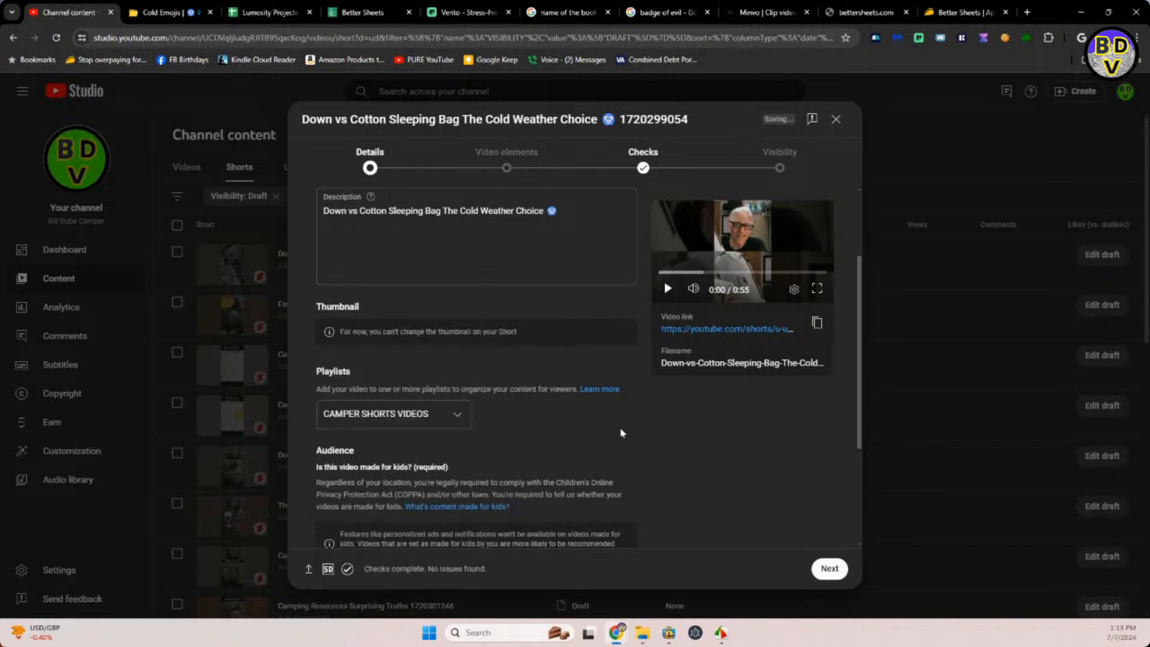
Mark the sleeping bag Short as not made for kids and answer No to the altered content question.
scroll(622, 432, down, 2)
scroll(621, 432, down, 2)
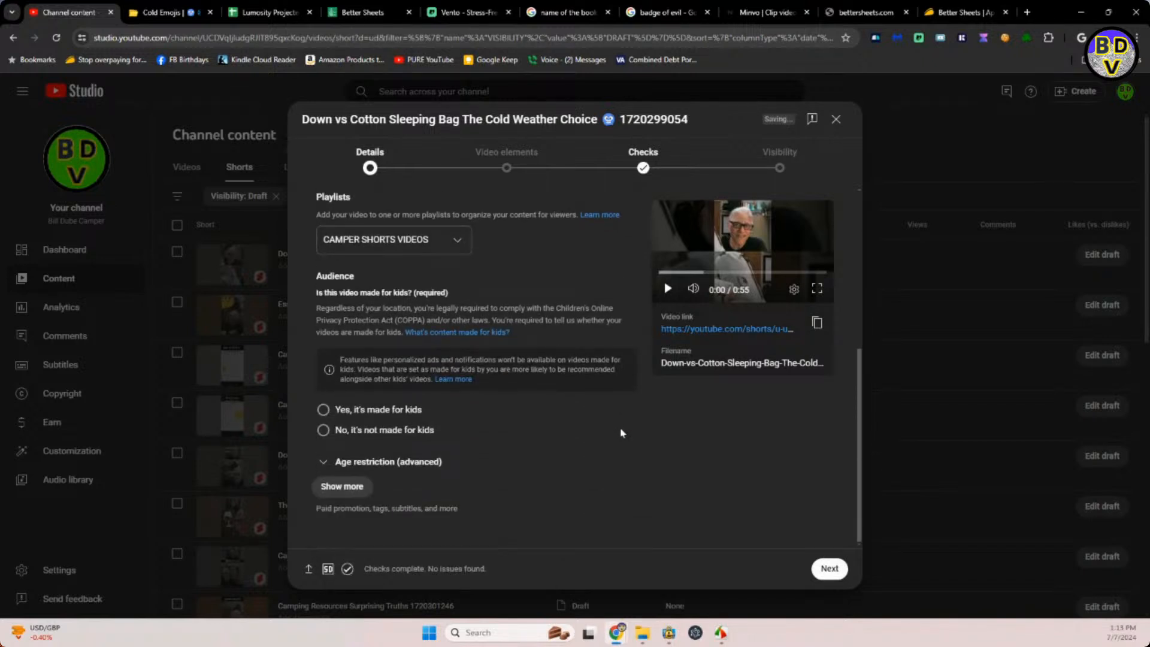
click(323, 431)
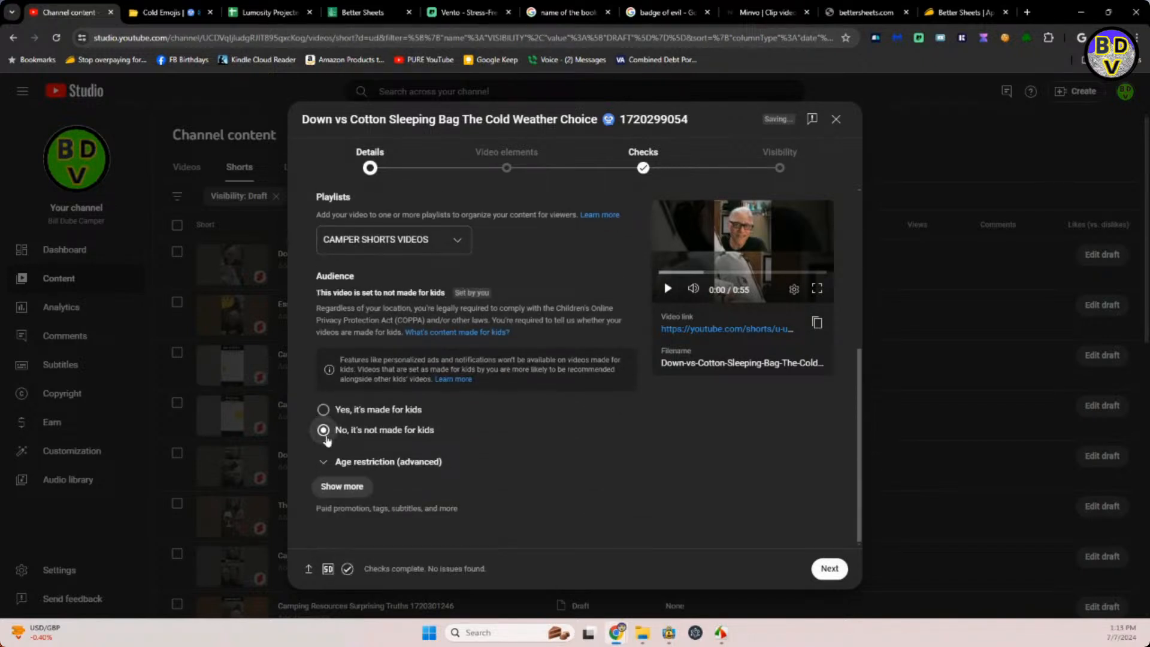
click(347, 488)
scroll(462, 488, down, 1)
scroll(462, 489, down, 4)
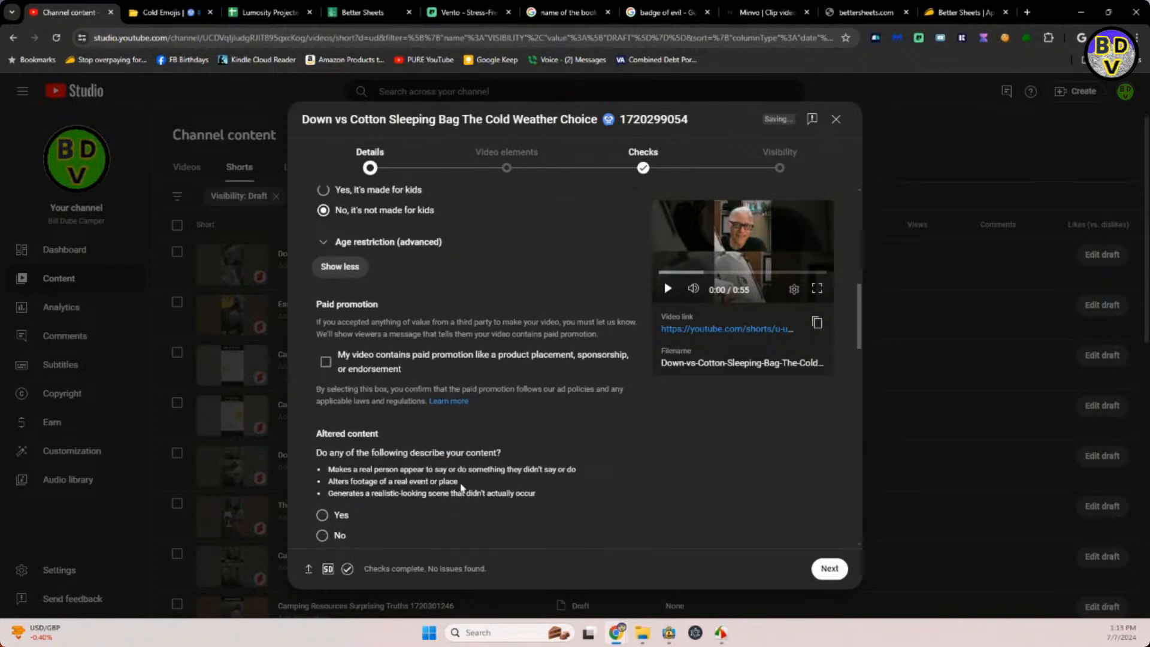
click(323, 475)
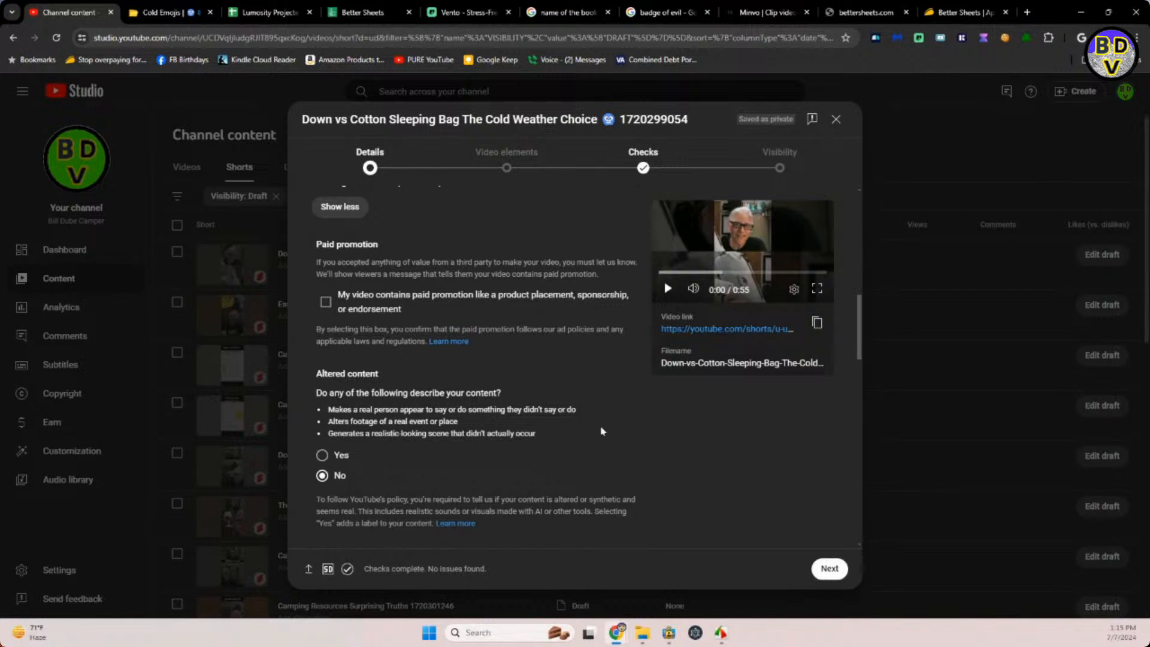
Schedule the sleeping bag Short to go public on Jul 9, 2024 at 9:59 AM and close the confirmation.
click(779, 169)
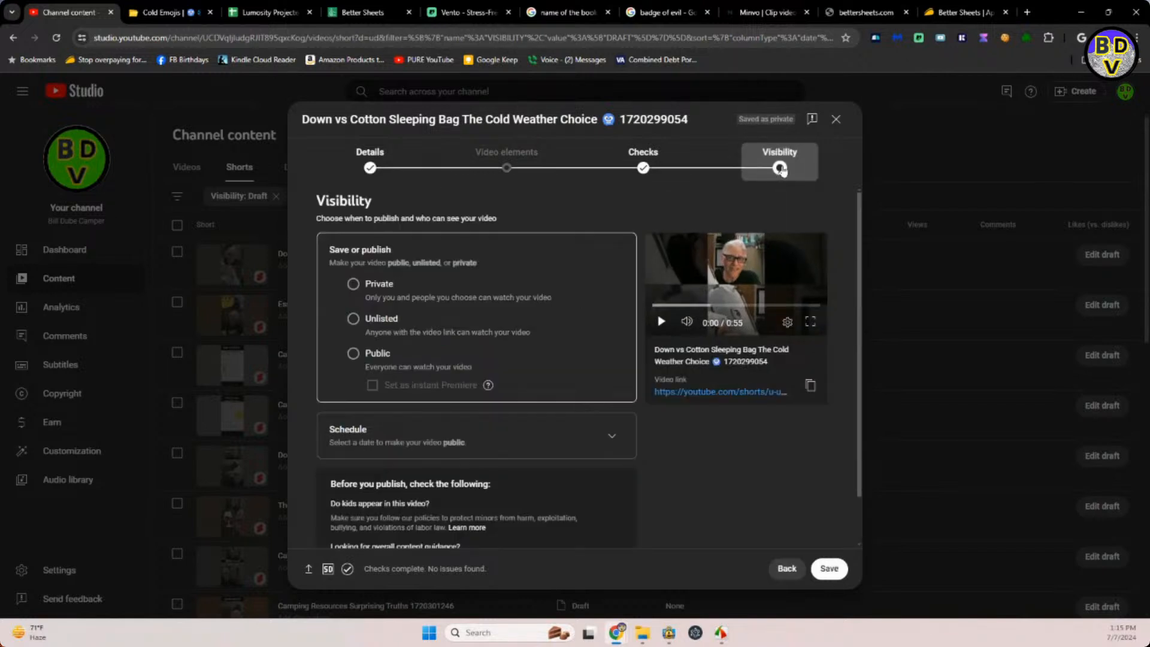
click(599, 435)
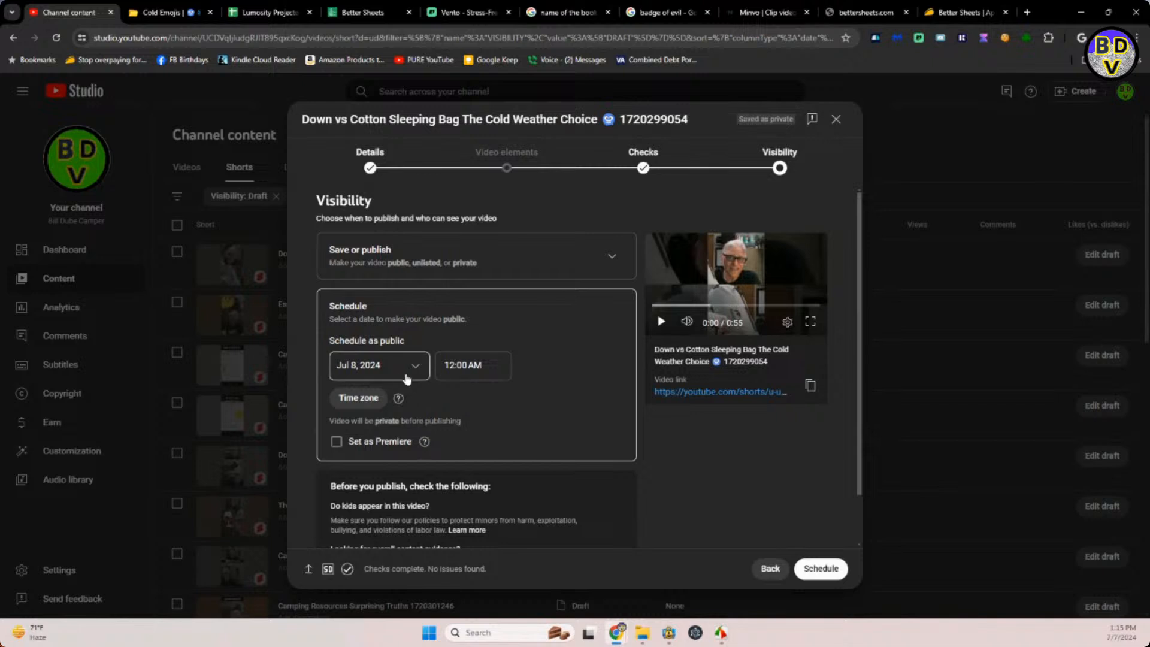
click(412, 365)
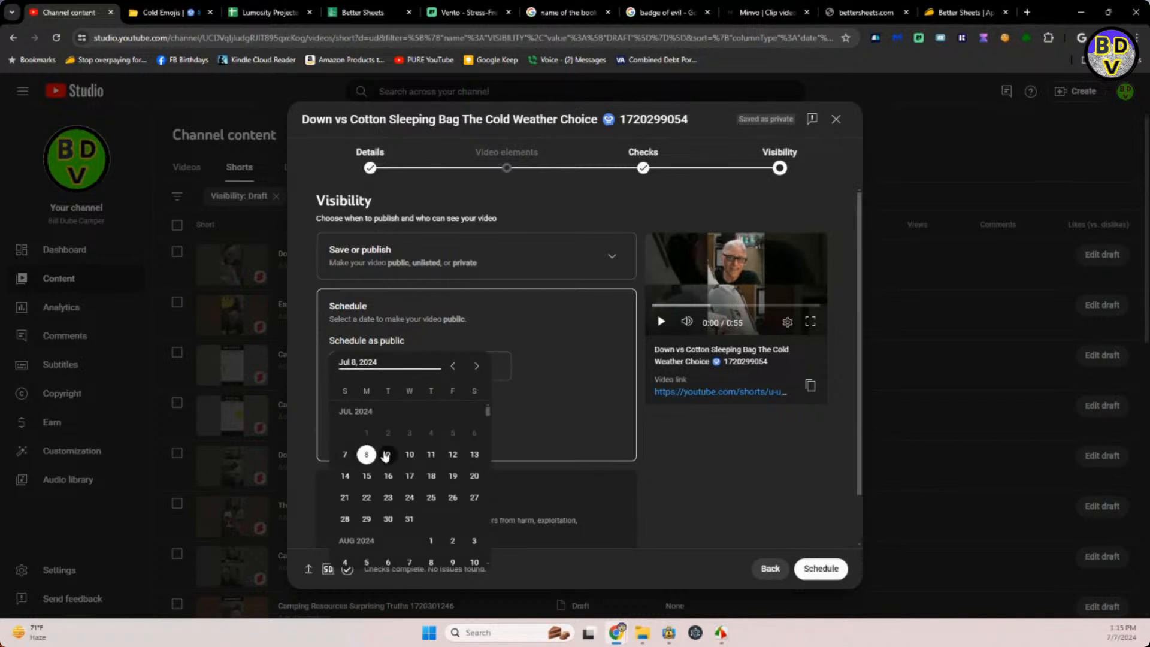
click(386, 456)
click(487, 362)
drag(488, 363, 436, 370)
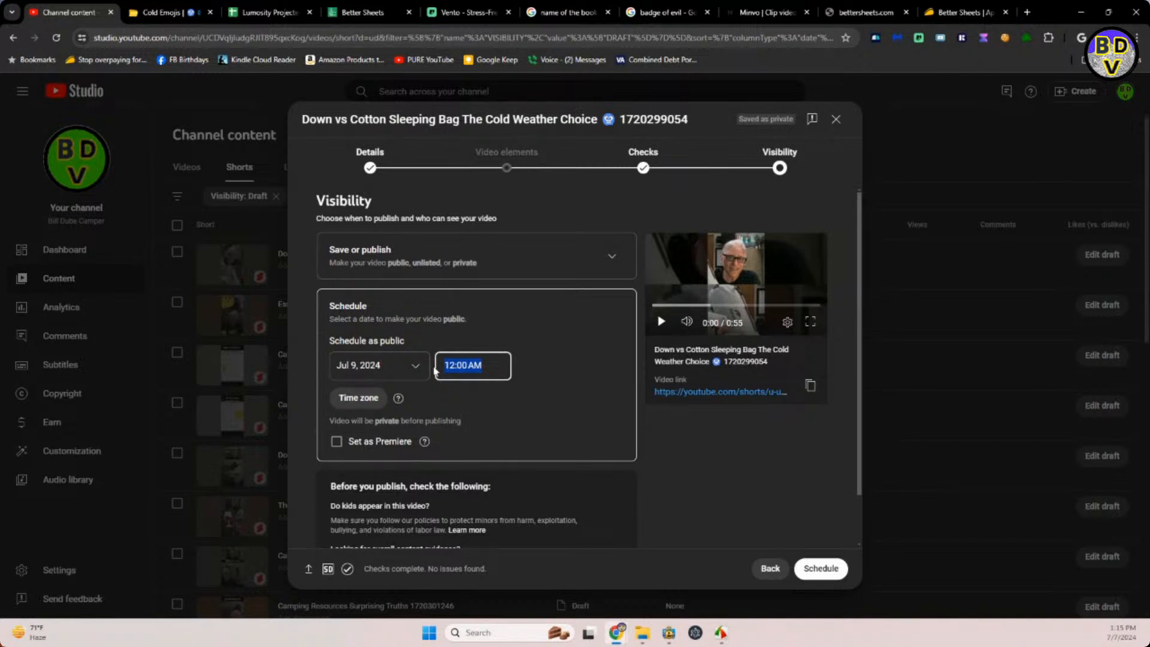
text(9:)
text(55)
text( AM)
click(816, 569)
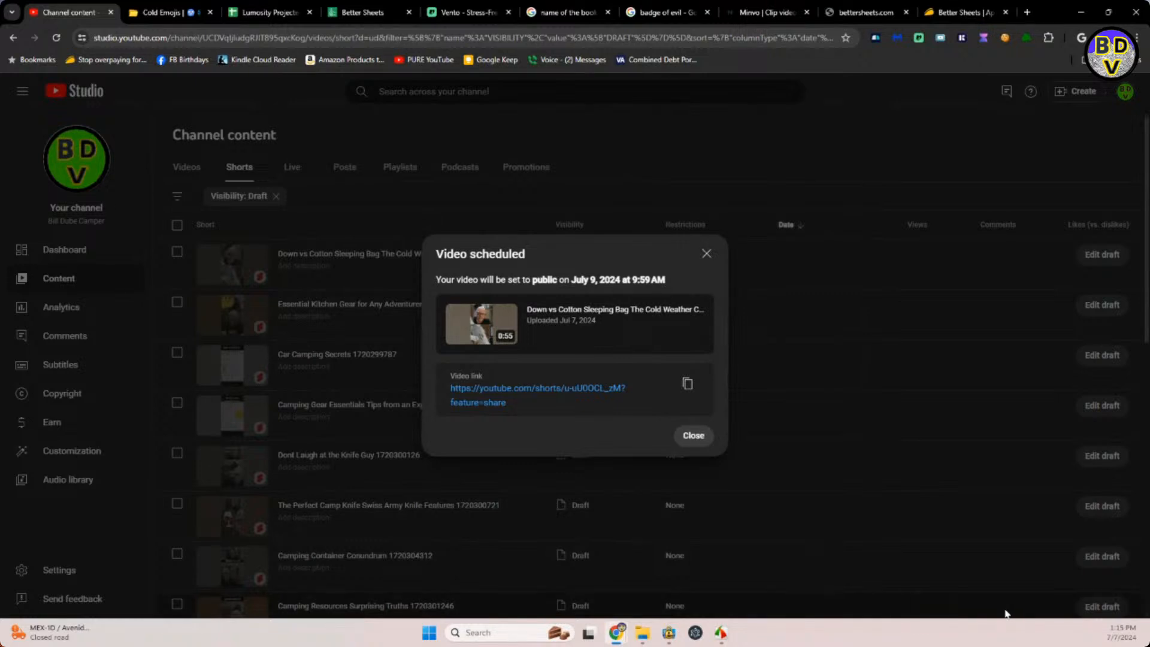
click(693, 436)
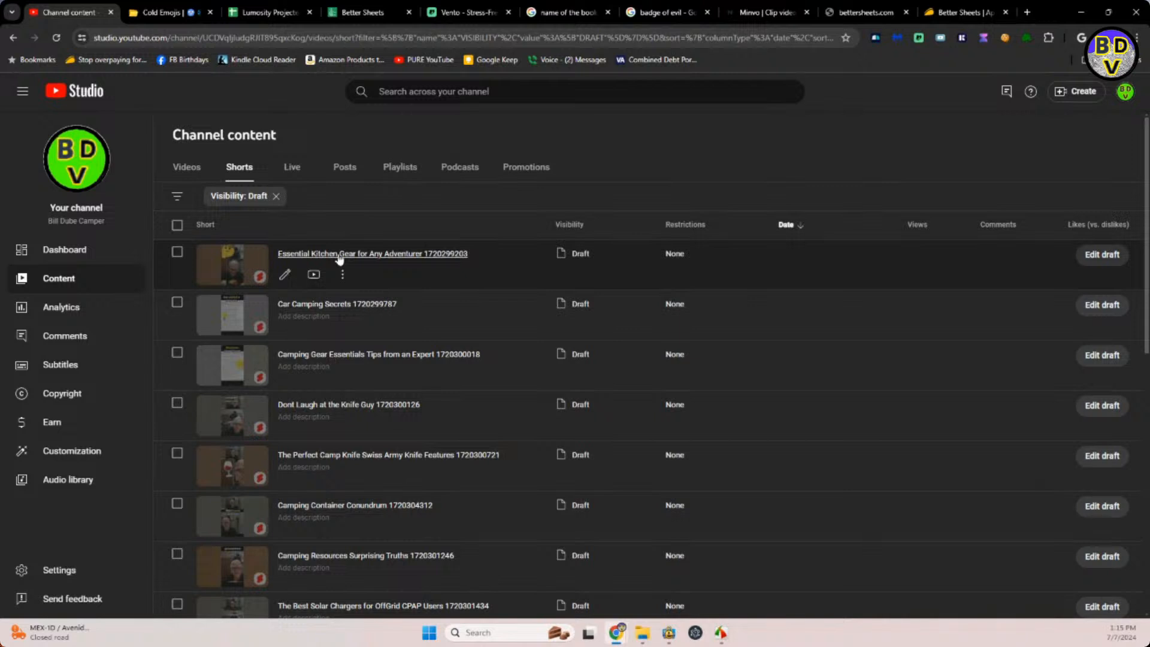
Open the Essential Kitchen Gear for Any Adventurer draft, and copy the frying pan emoji found under "kitchen" on emojidb.org.
click(340, 256)
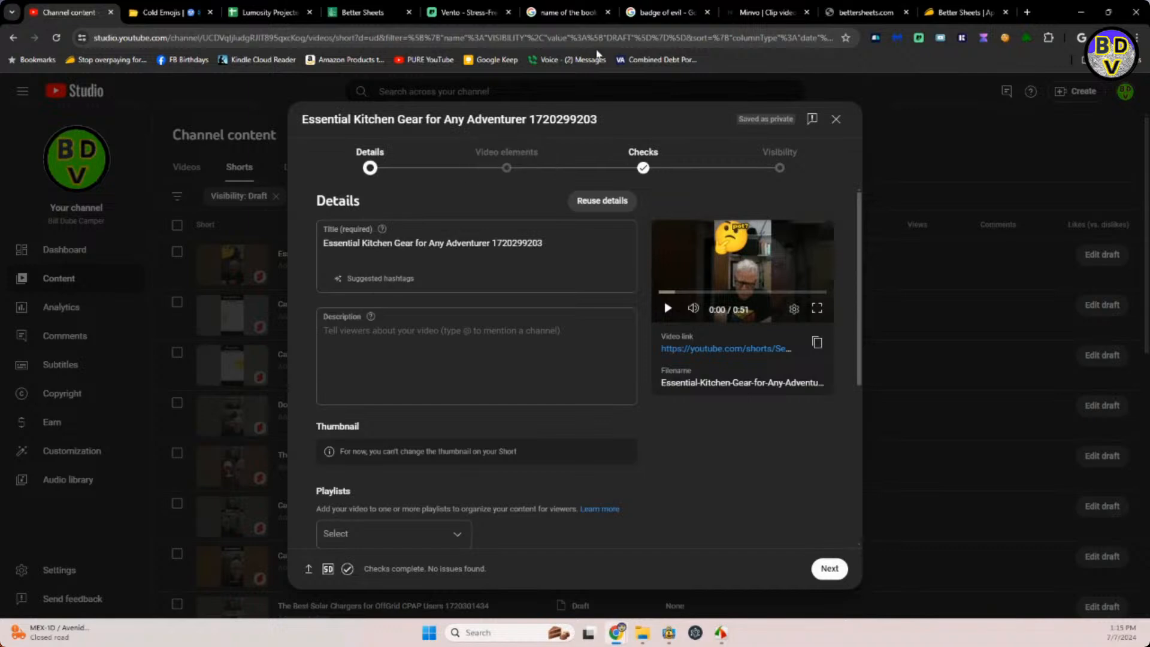
click(158, 13)
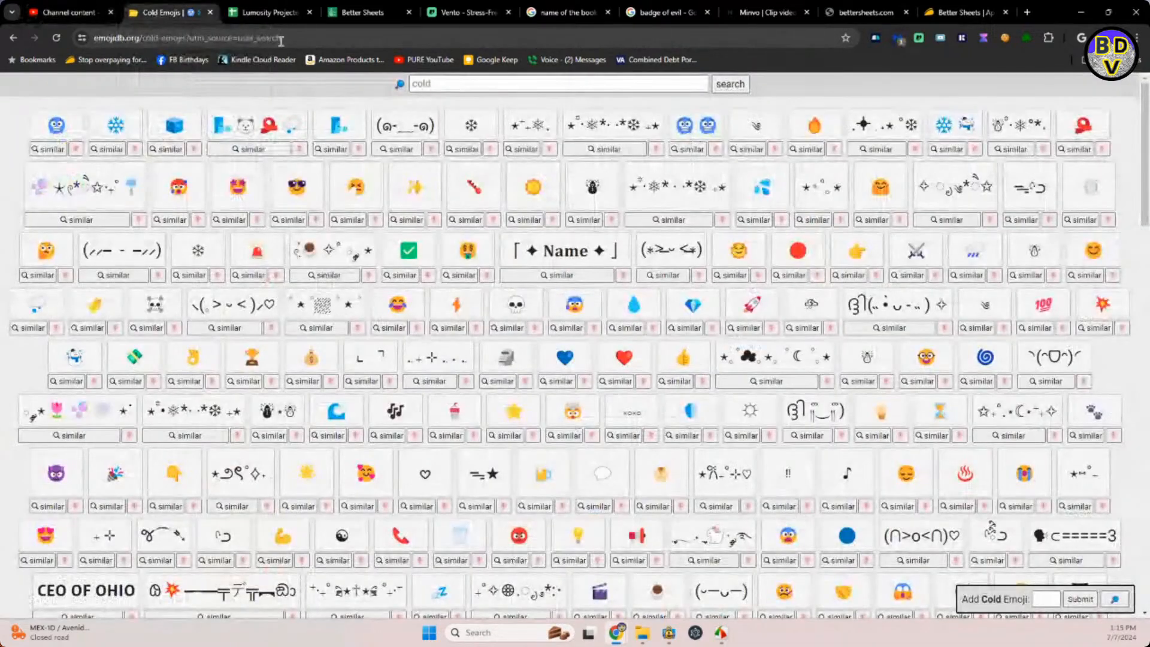
click(435, 82)
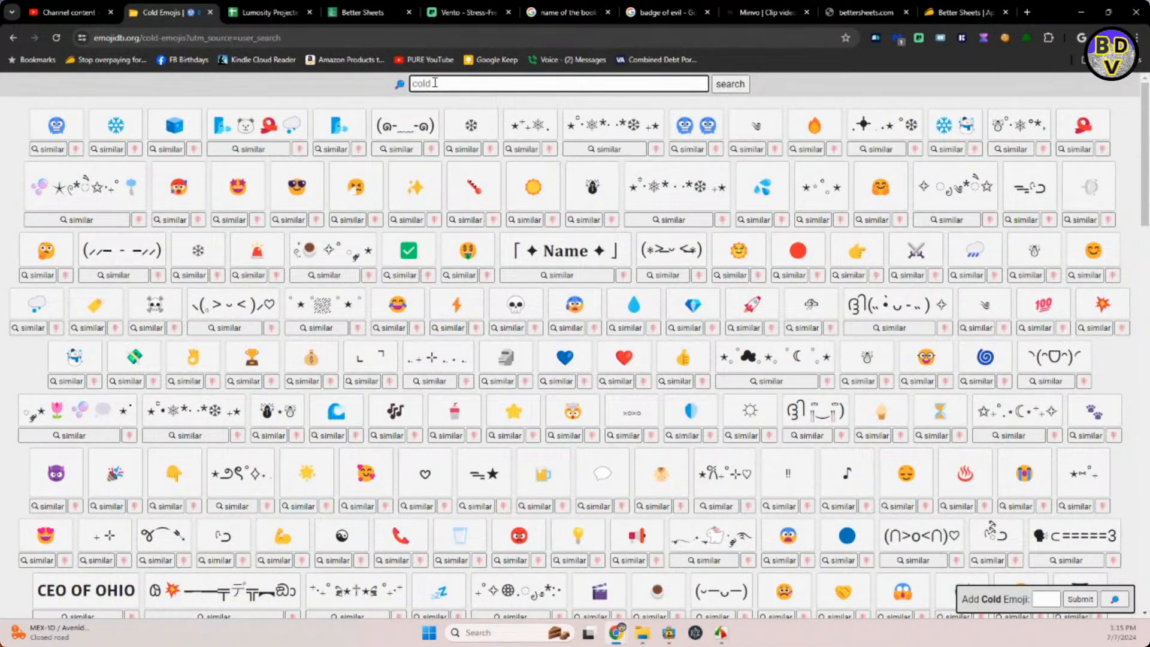
text(kitchen)
key(Return)
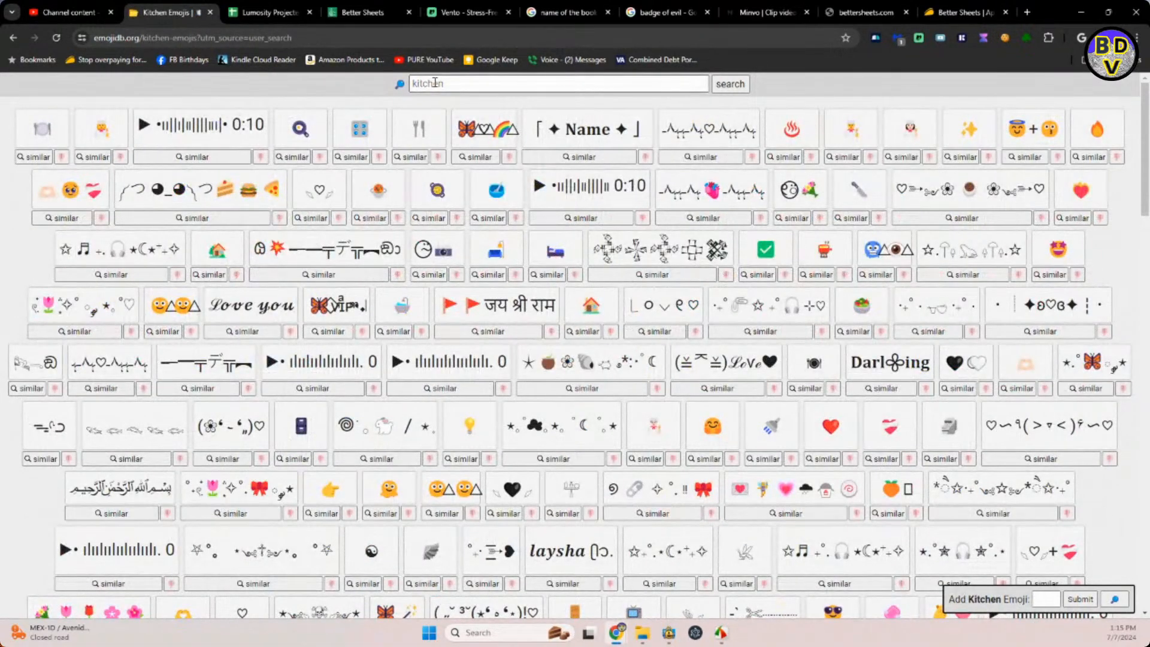
click(293, 132)
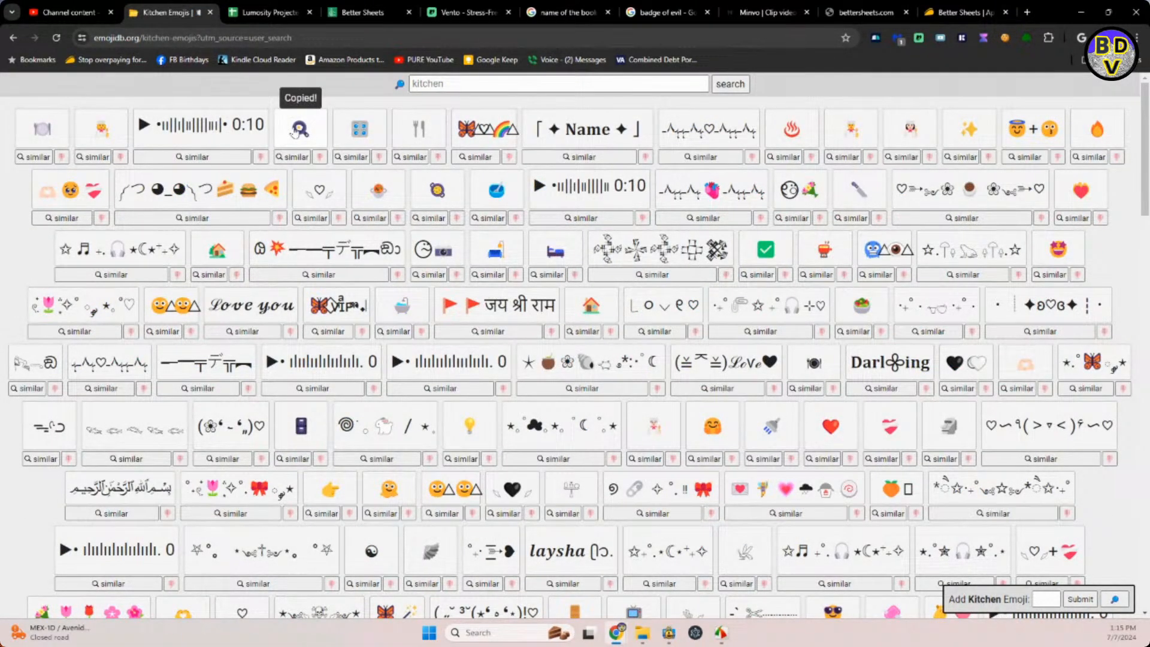
Back in YouTube Studio, insert the frying pan emoji after "Adventurer" in the kitchen gear Short's title.
click(61, 13)
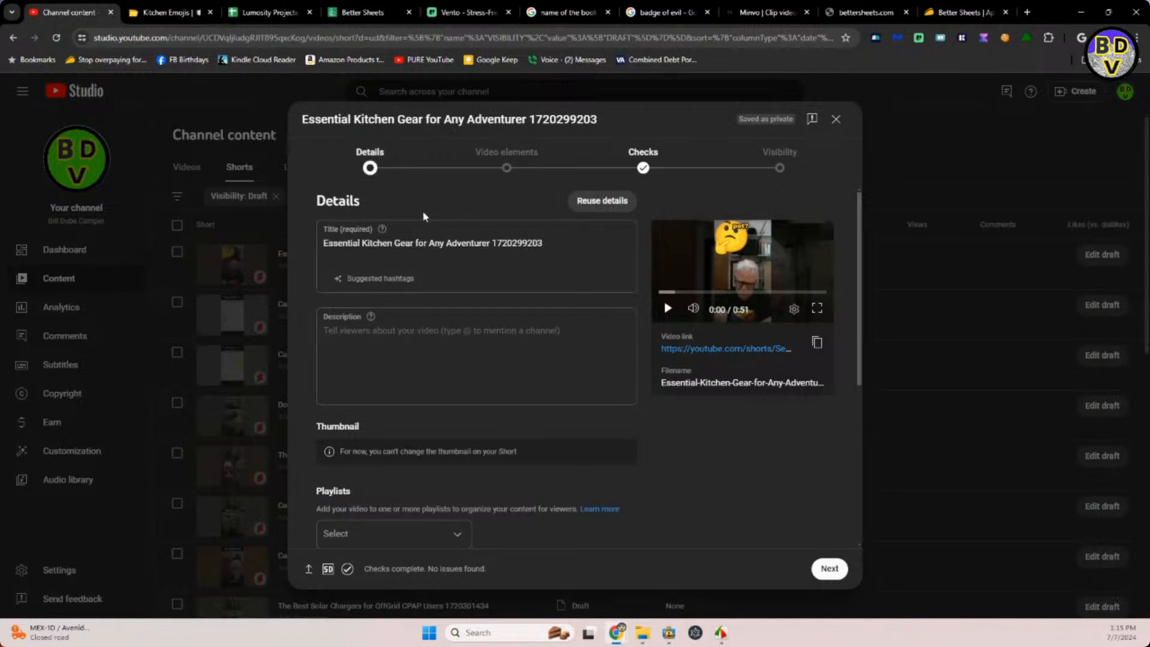
click(489, 245)
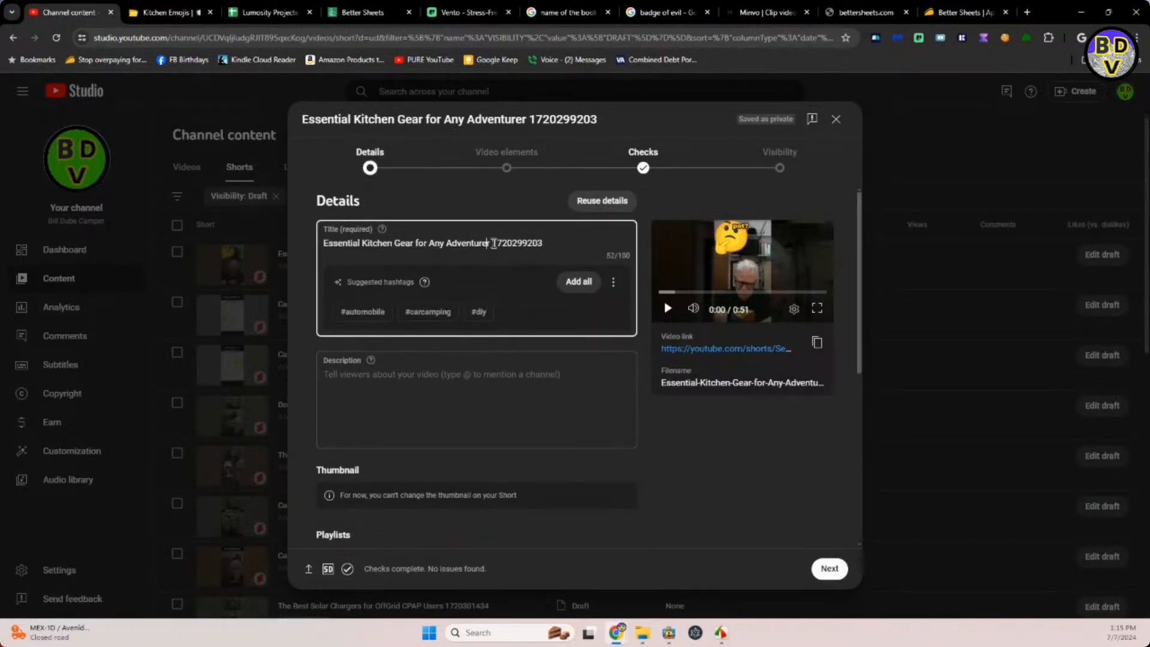
key(ctrl+v)
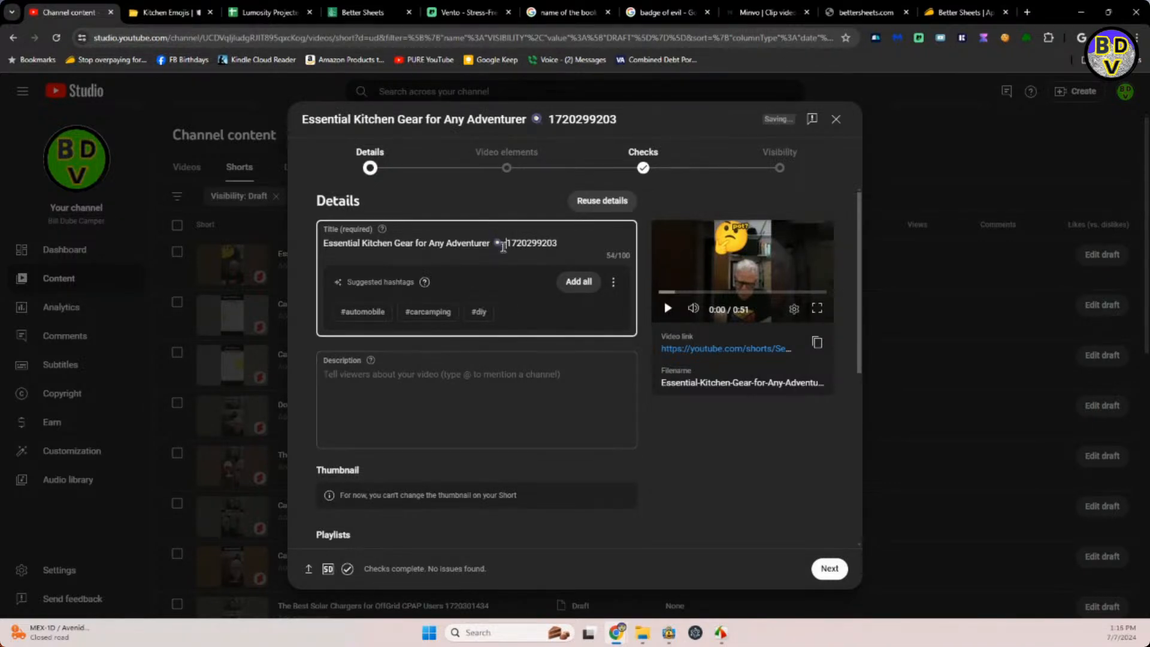
Copy "Essential Kitchen Gear for Any Adventurer" with its emoji from the title into the description.
drag(503, 245, 314, 243)
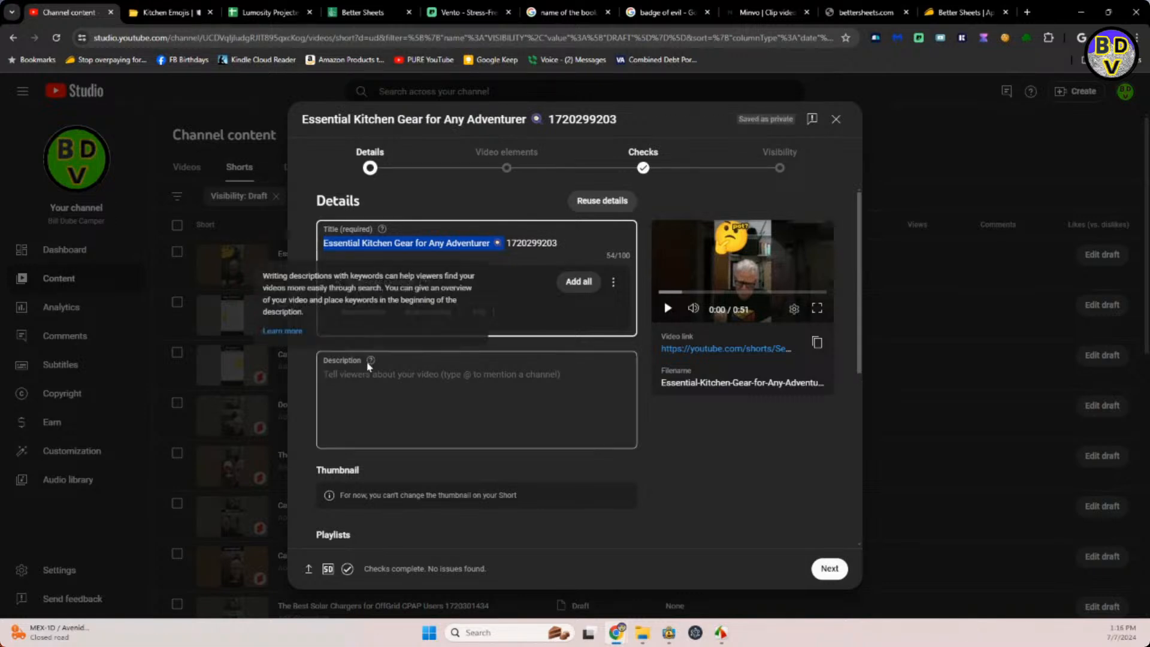
click(371, 376)
key(ctrl+v)
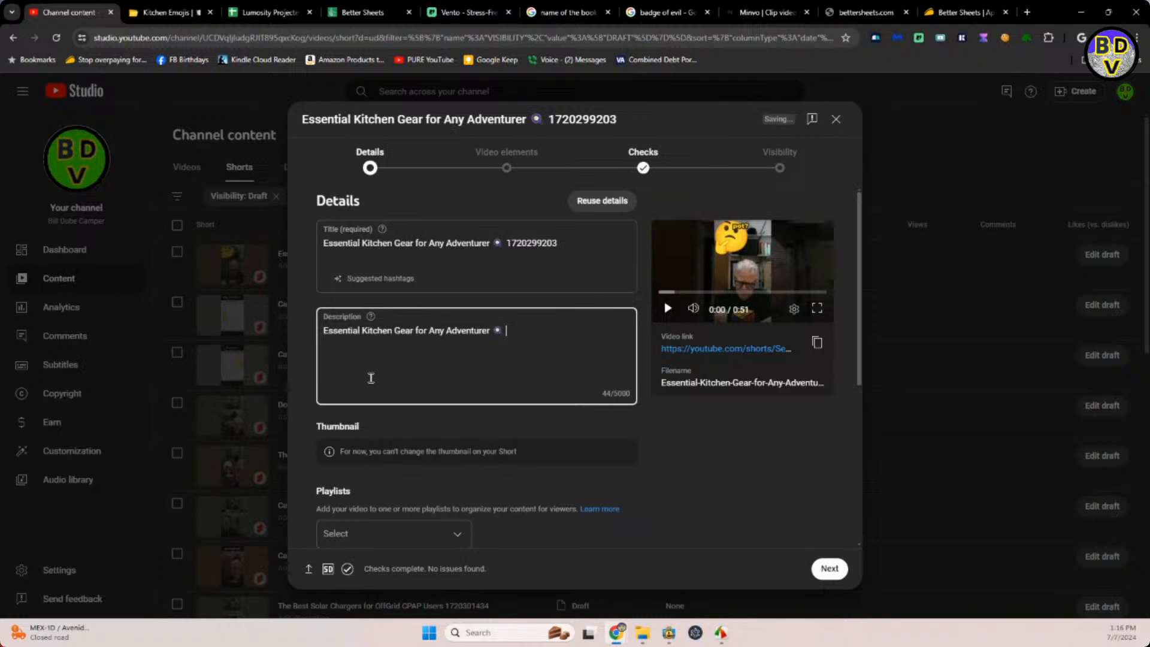
Continue the description with "Always good to have your gear ready to go. I actually have realized over the years to have two sets is best.".
text(Always good to have your gear)
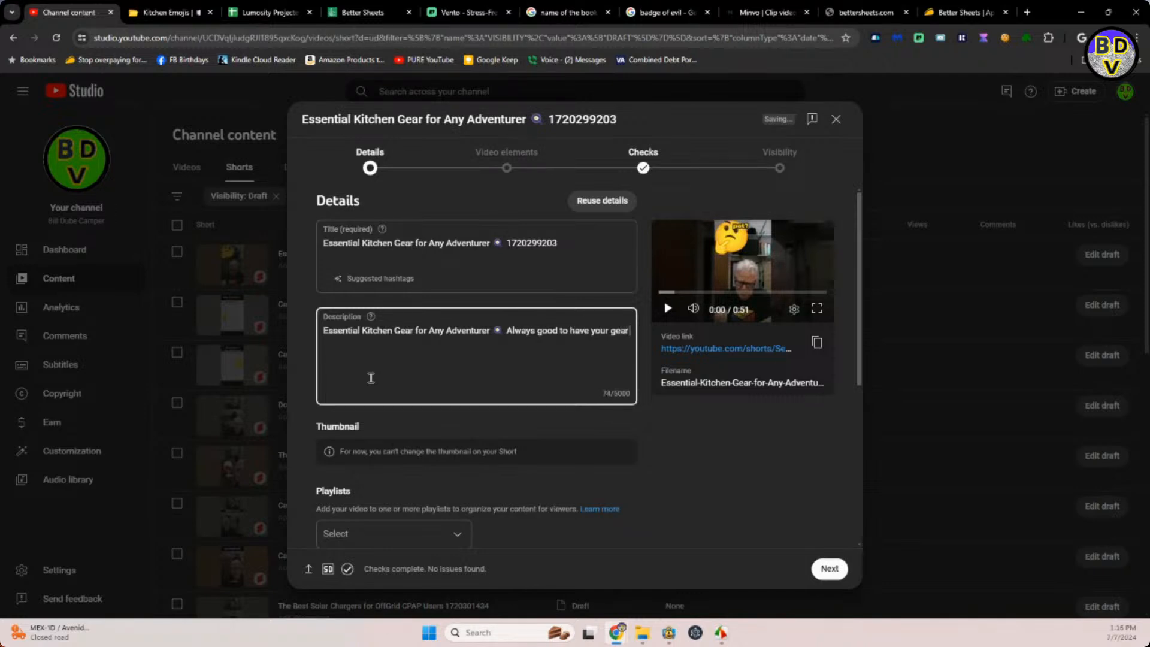
text( ready to go.  I acutally)
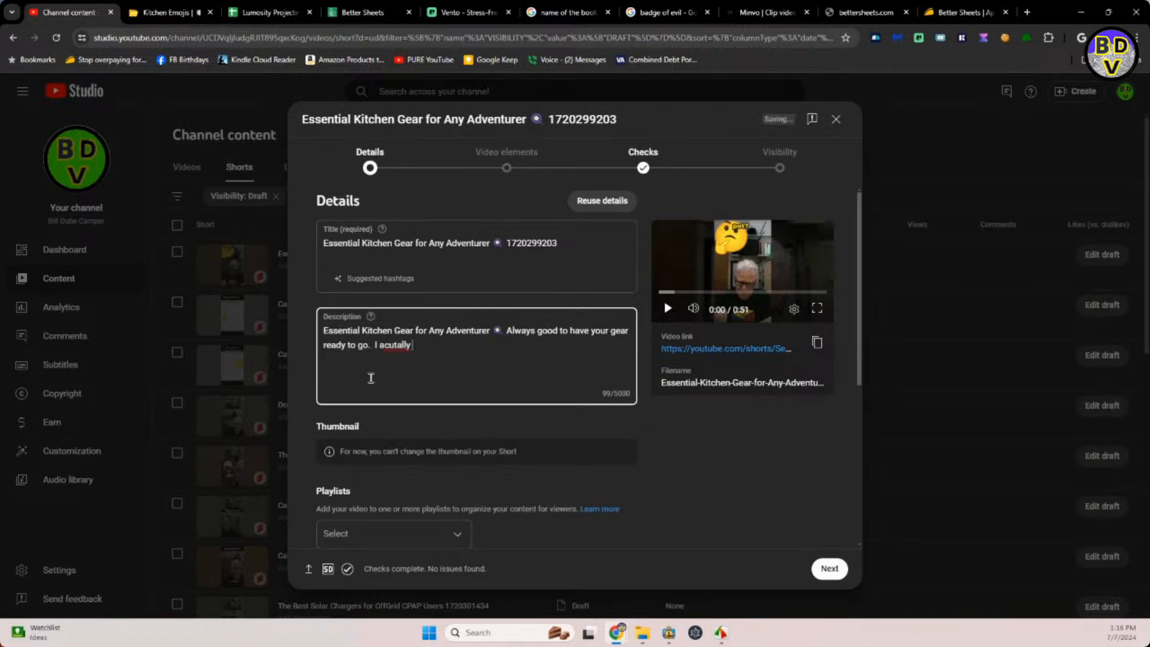
key(BackSpace)
key(BackSpace)
key(BackSpace)
key(BackSpace)
key(BackSpace)
text(tually have realized of)
key(BackSpace)
text(ver the years to ha)
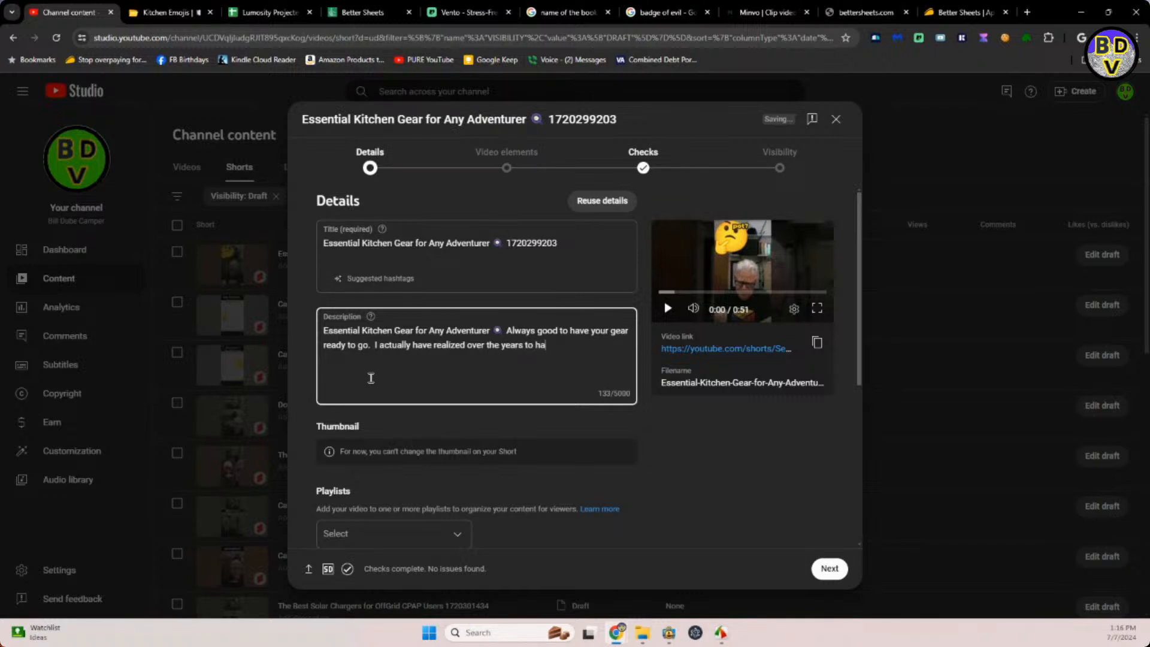
text(ve two sets is best)
key(Return)
Add to the description "Don't use your camp gear for cooking at home as you will find yourself out camping without your trusty ____________.".
text(Don't use your ca mp)
key(BackSpace)
key(BackSpace)
key(BackSpace)
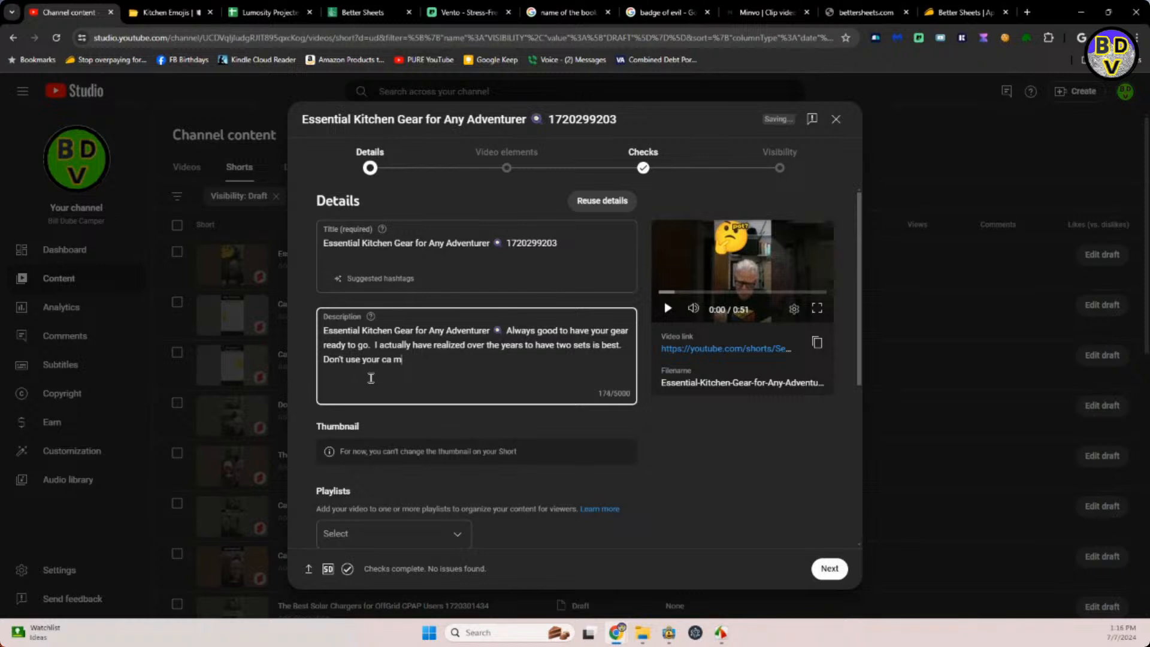
text(mp gear for cooking at home as )
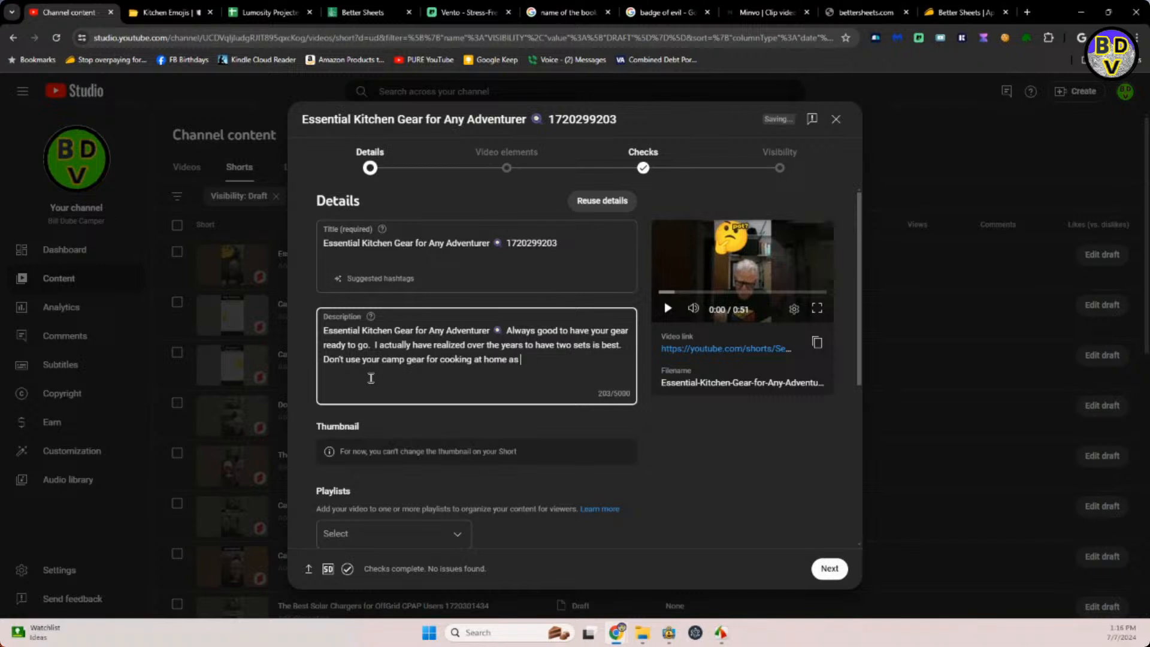
text(you will find yourself out camping without your T)
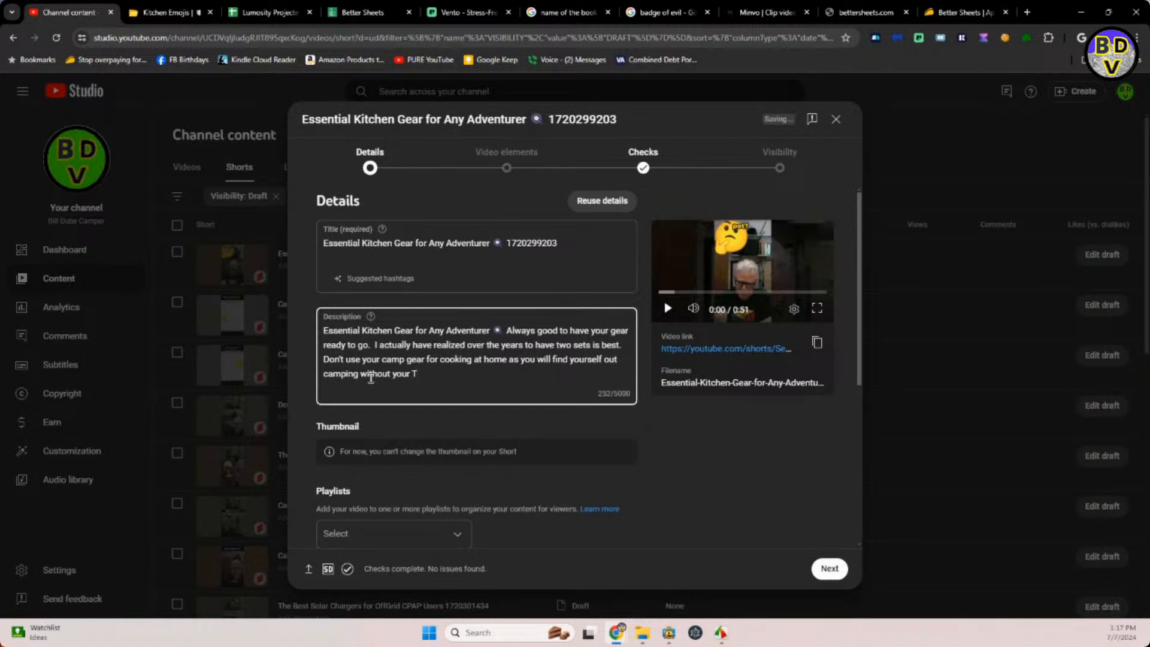
key(BackSpace)
text(trusty ______________.)
Add the Essential Kitchen Gear Short to the CAMPER SHORTS VIDEOS playlist.
click(447, 534)
click(336, 374)
click(617, 448)
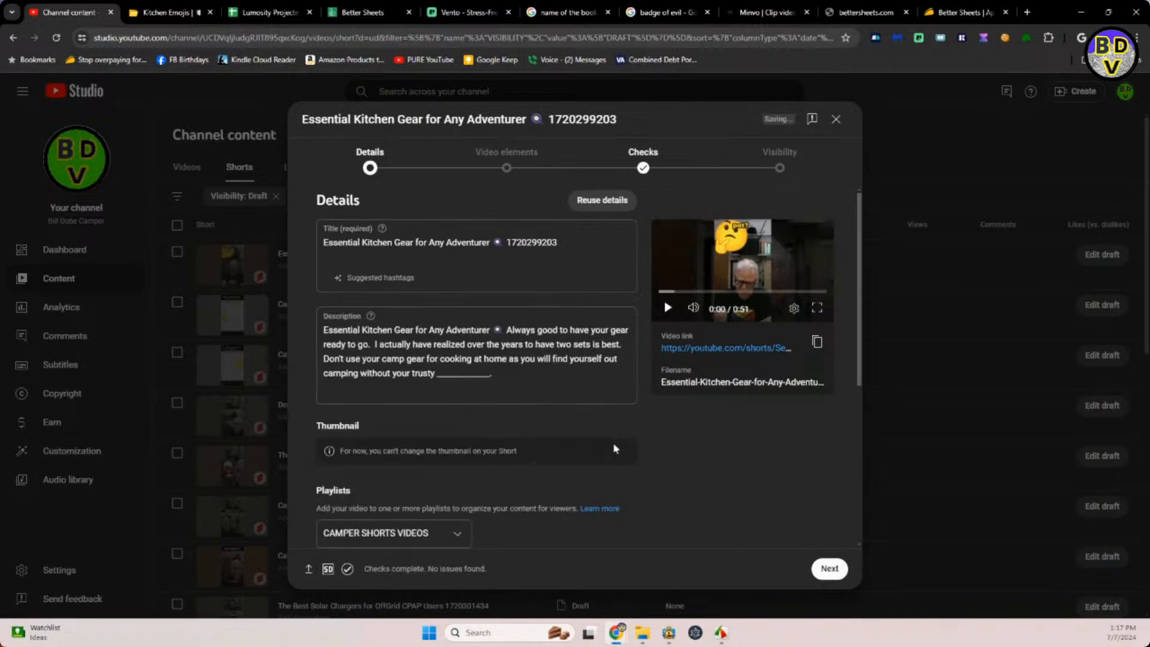
Mark the kitchen gear Short as not made for kids and answer No to the altered content question.
scroll(652, 440, down, 3)
scroll(652, 439, down, 2)
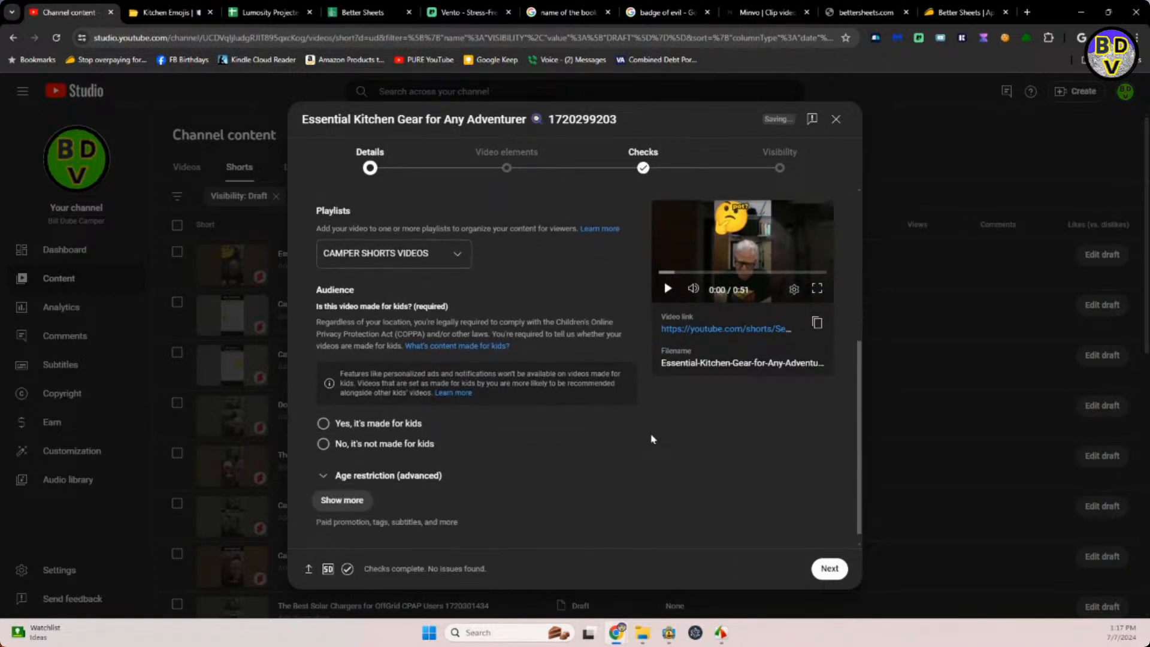
click(324, 444)
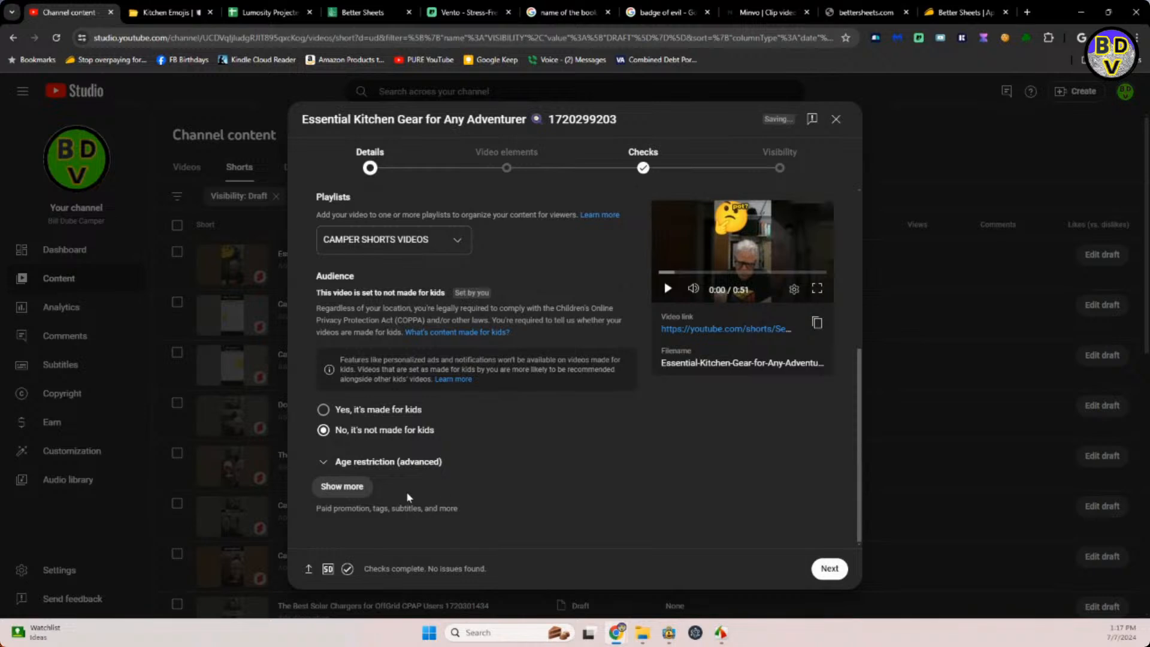
click(348, 487)
scroll(381, 482, down, 2)
scroll(381, 481, down, 3)
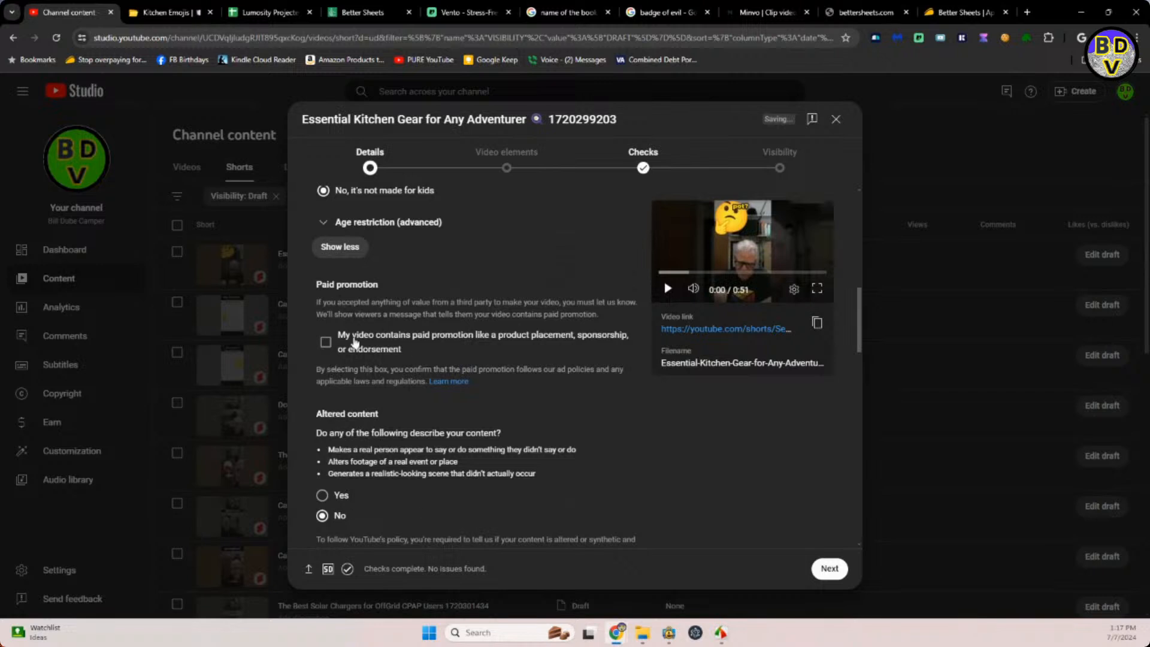
Schedule the Essential Kitchen Gear Short to go public on July 9, 2024 at 2:59 PM.
click(776, 163)
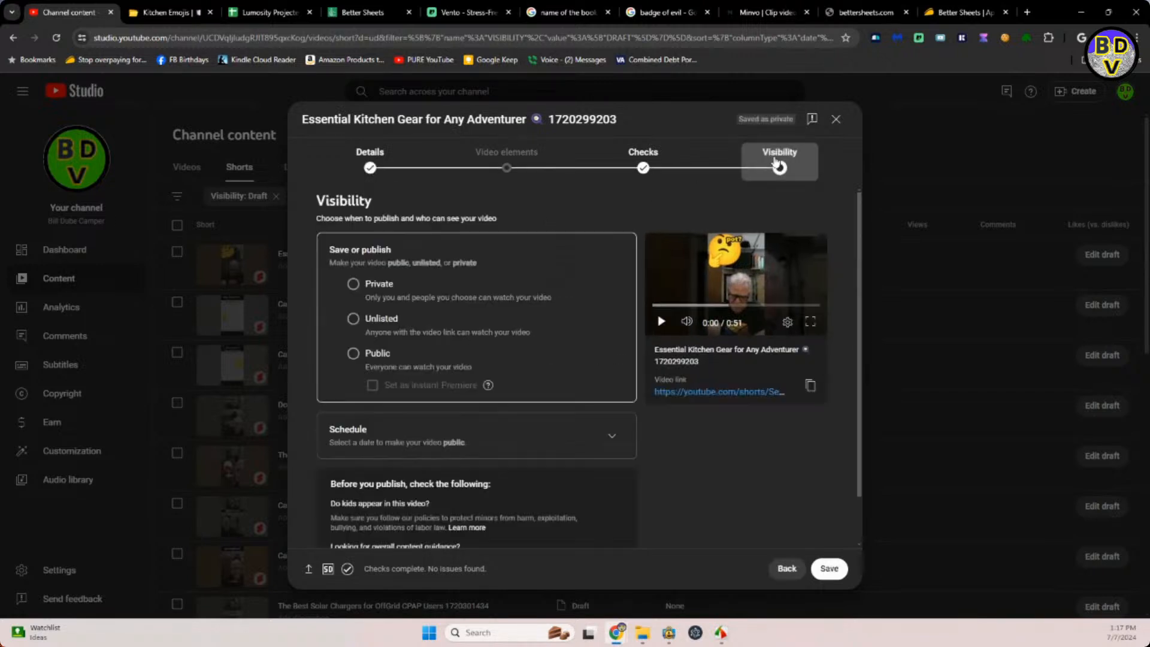
click(606, 432)
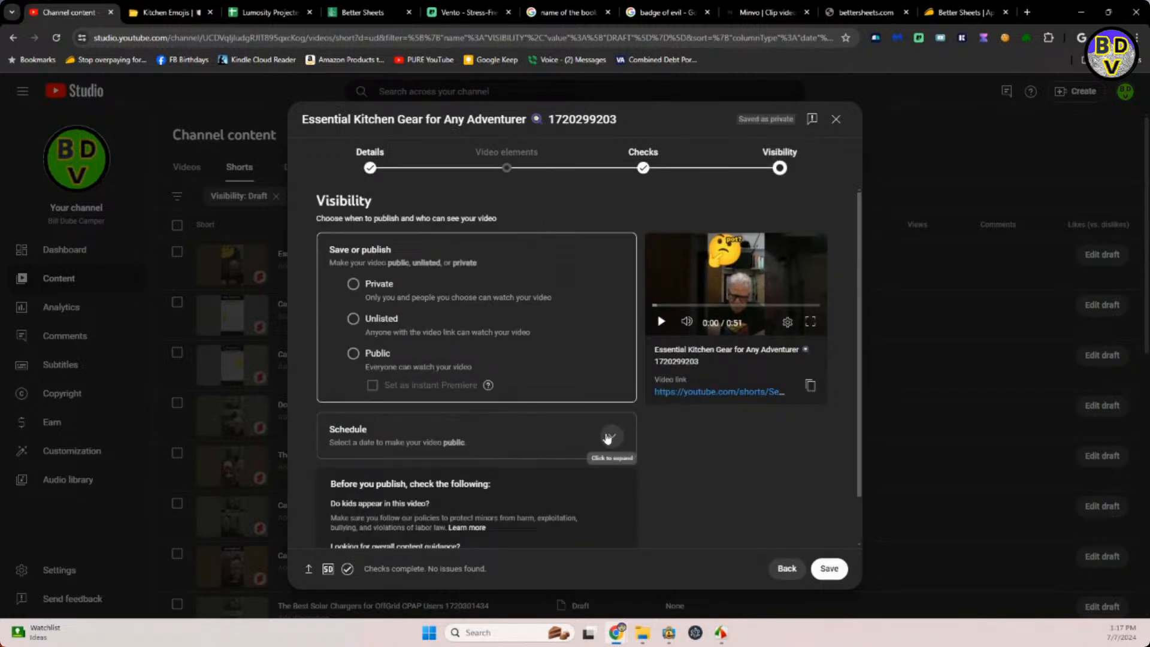
click(369, 365)
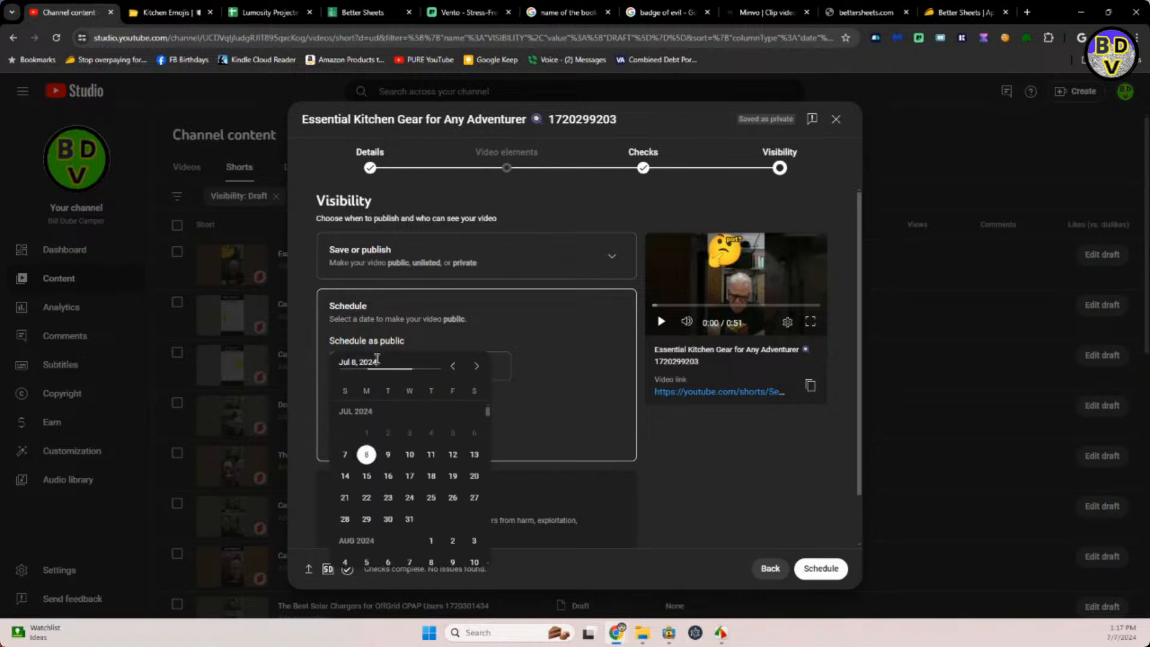
click(386, 455)
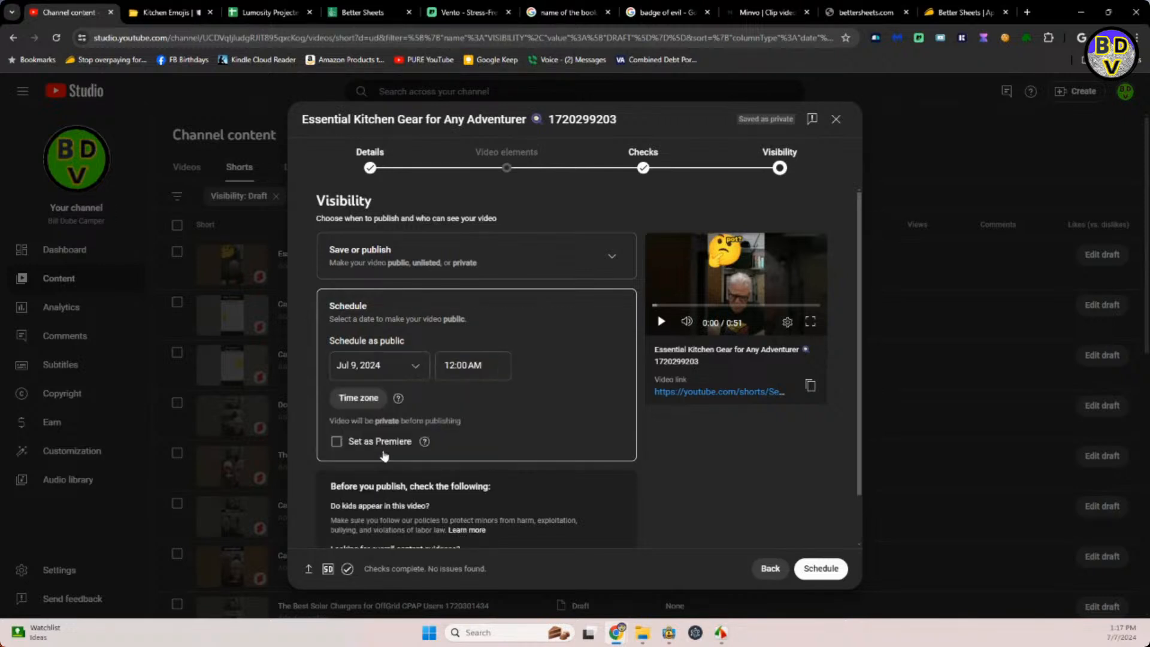
drag(497, 361, 427, 376)
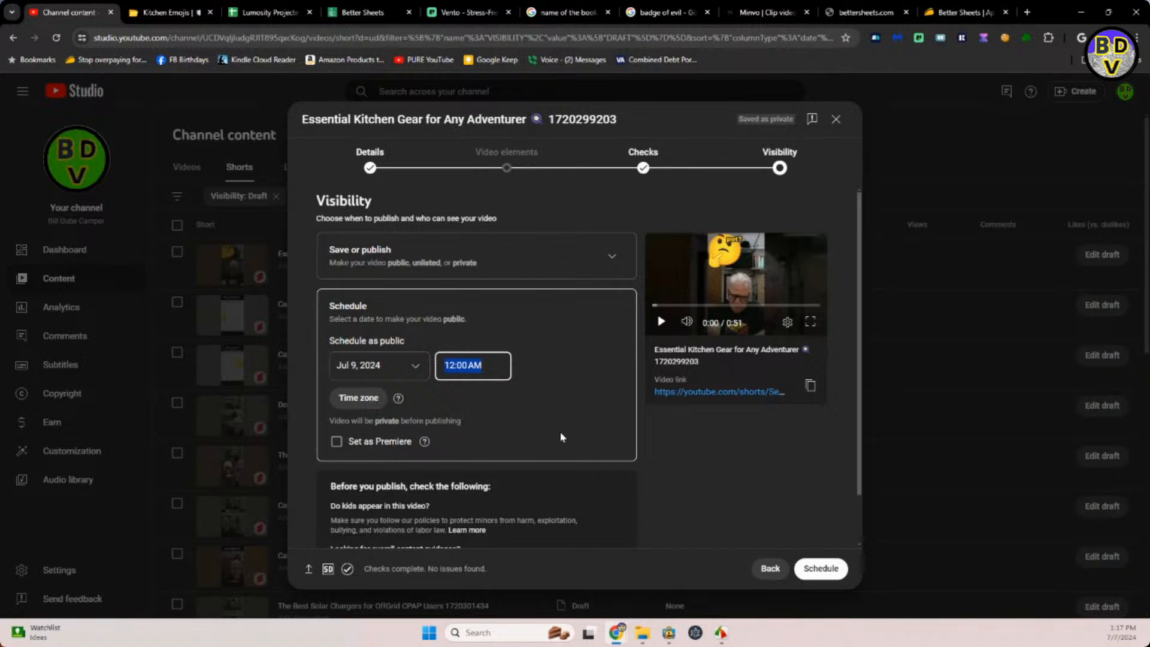
text(2)
text(:55)
text( PM)
click(829, 568)
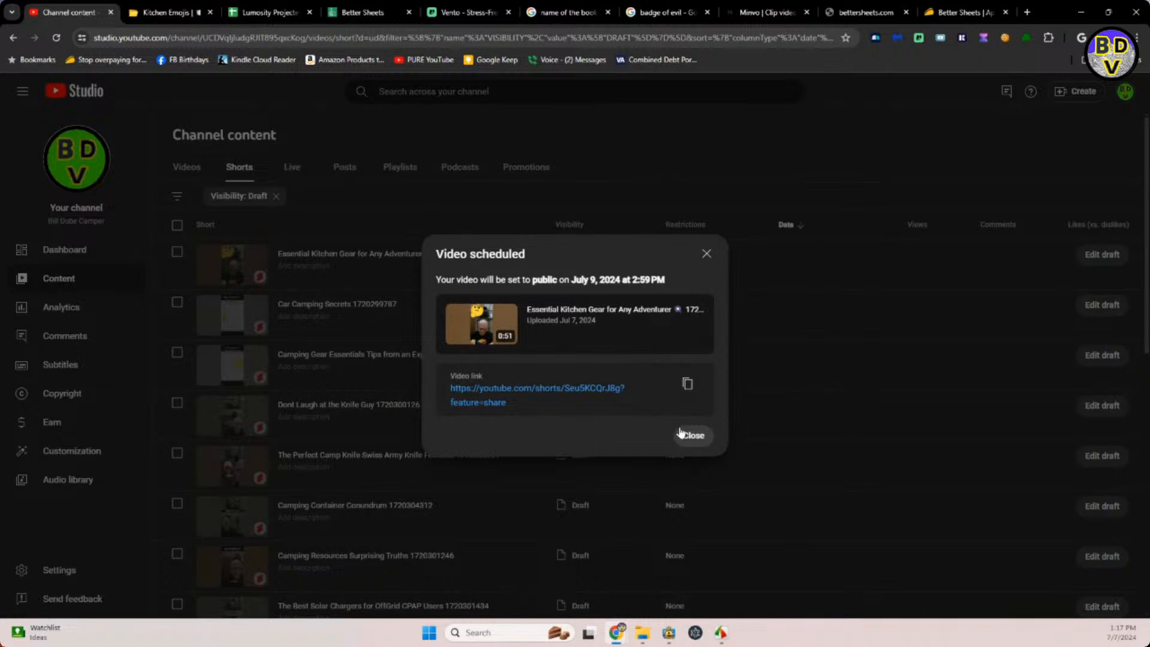
click(689, 436)
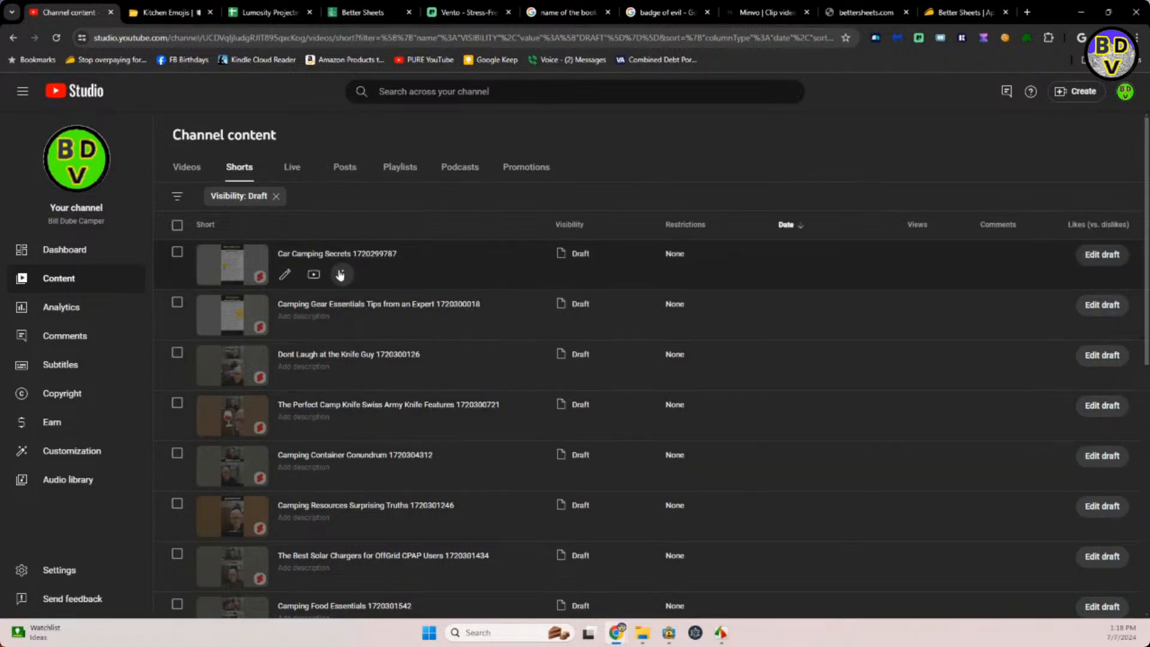
Open the Car Camping Secrets draft, then search the emoji site for "car" and copy the red car emoji.
click(338, 254)
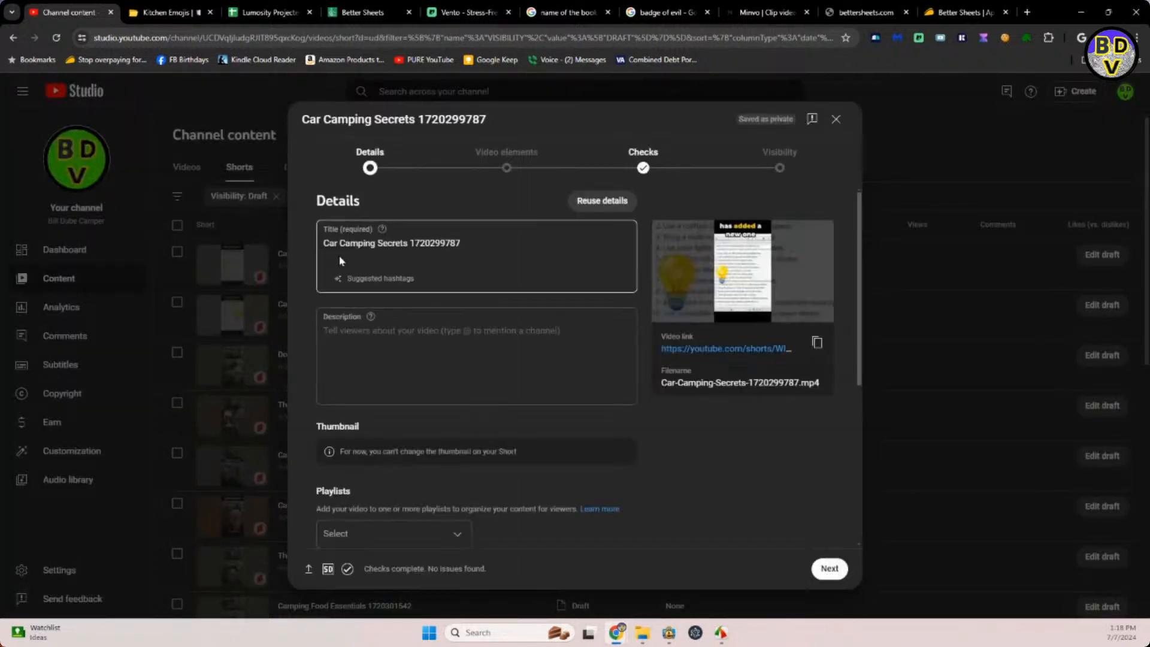
click(164, 10)
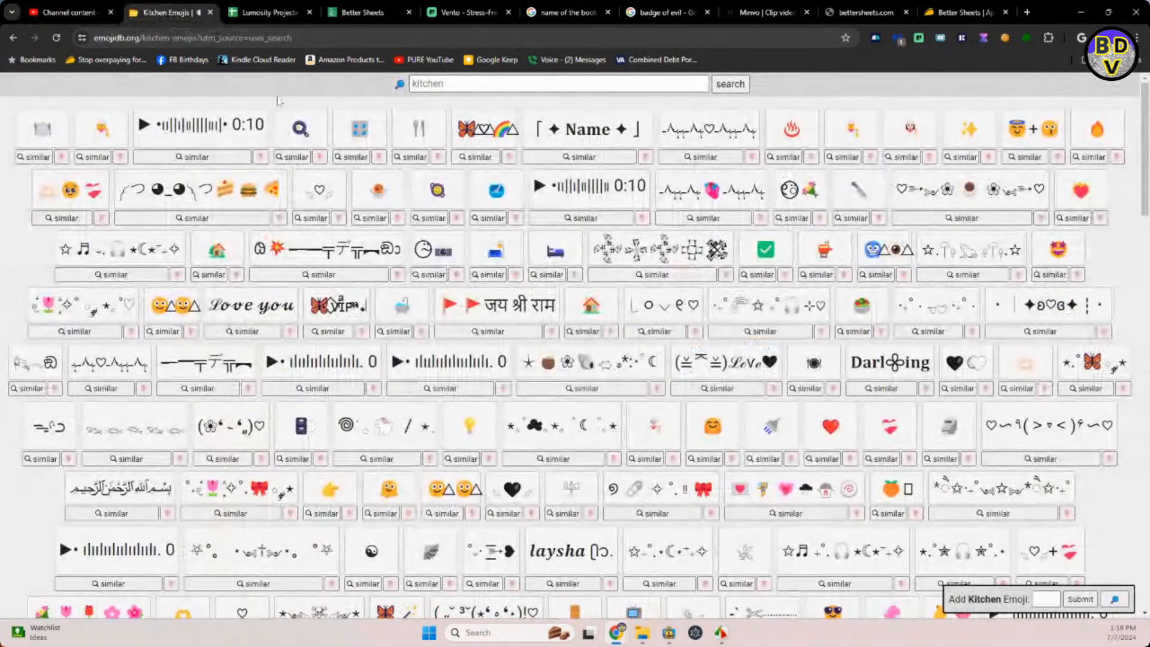
click(438, 83)
key(ctrl+a)
text(ca)
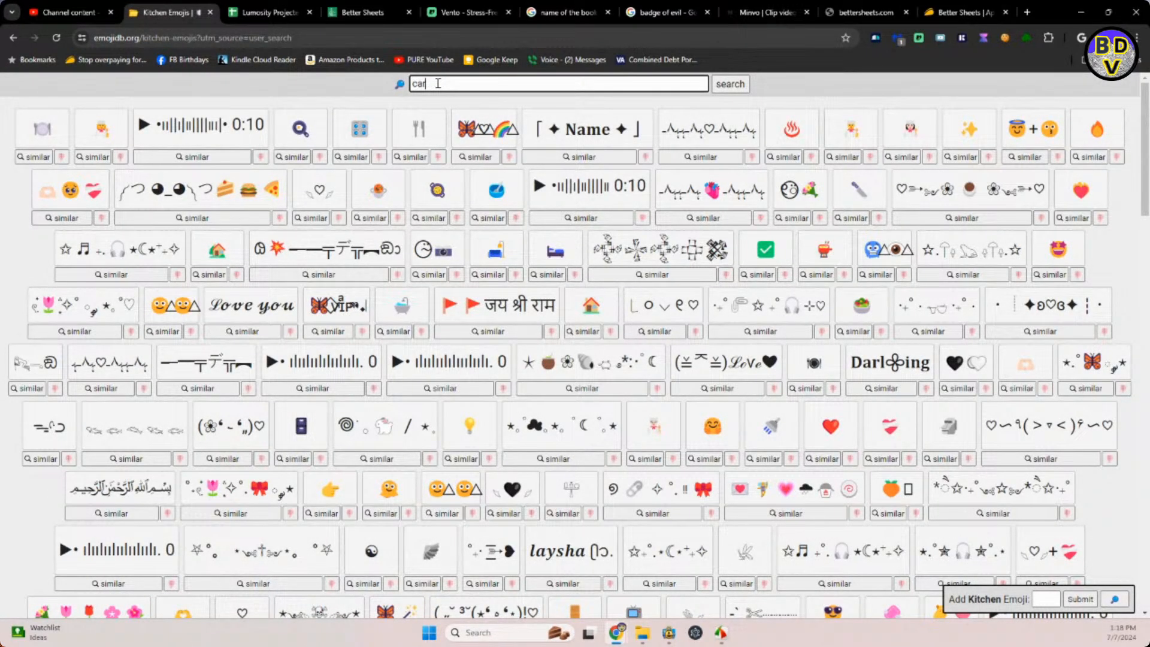
text(r)
key(Return)
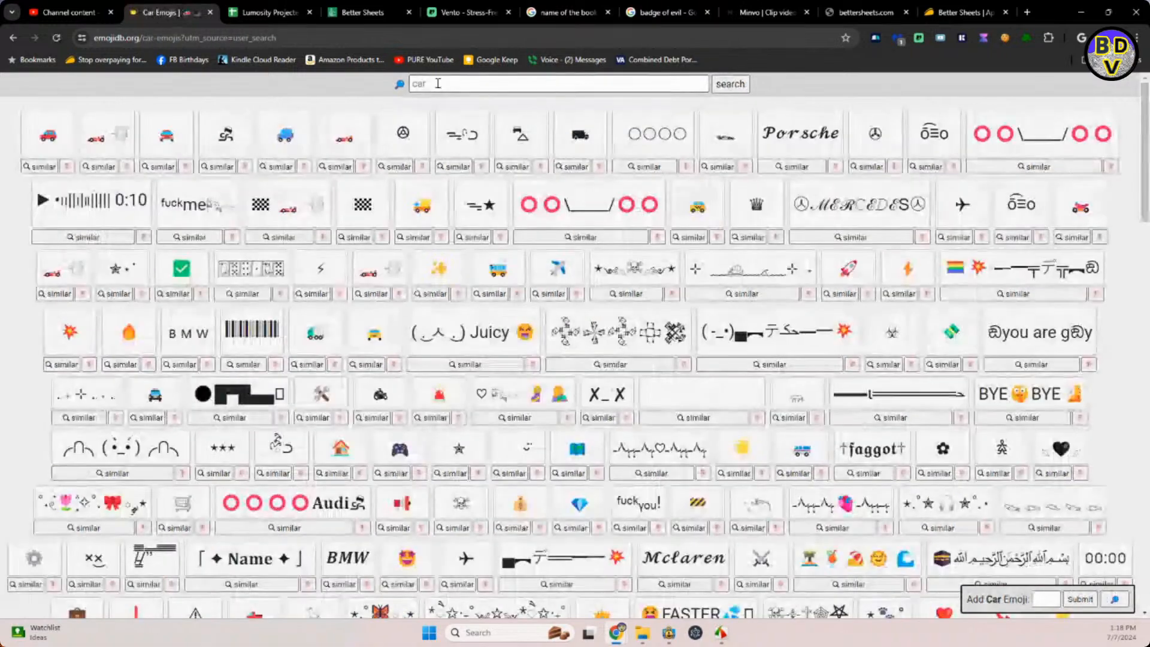
click(47, 132)
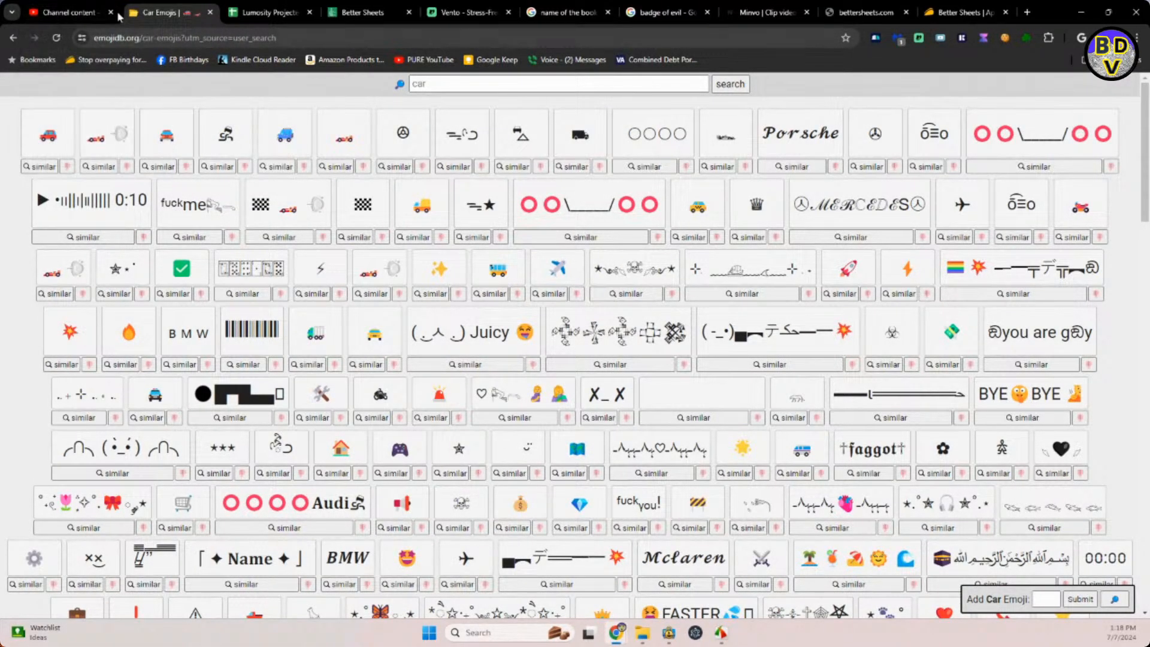
click(48, 135)
Paste the car emoji into cell I6 of the Various sheet in the Lumosity Projected Release Dates spreadsheet.
click(255, 12)
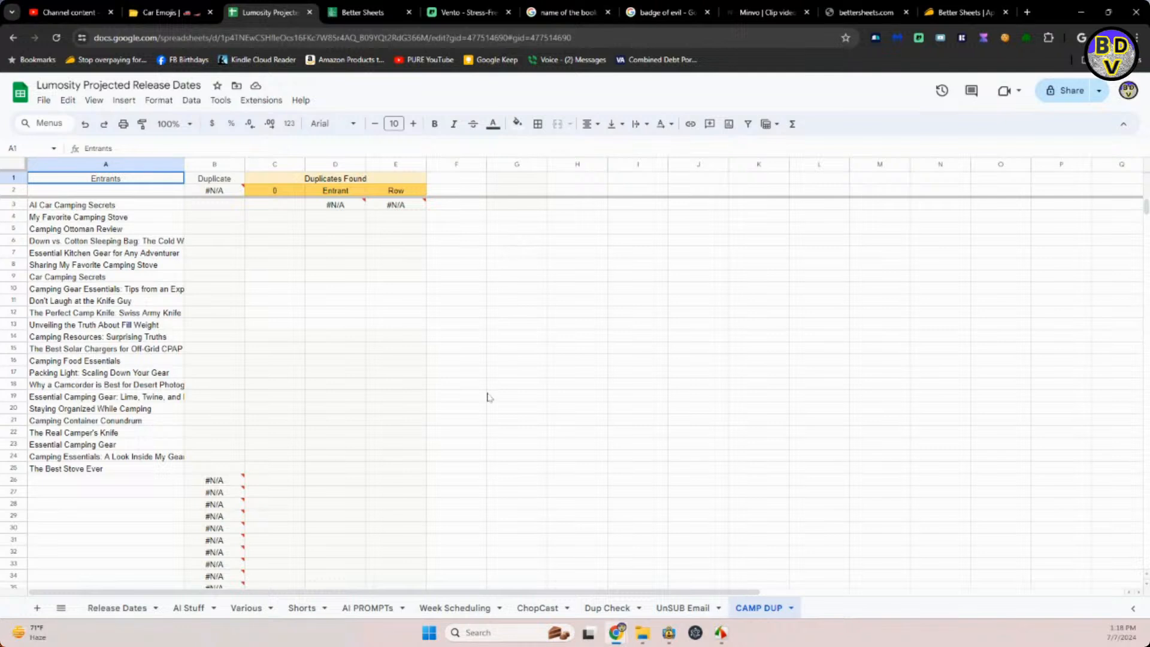
click(250, 609)
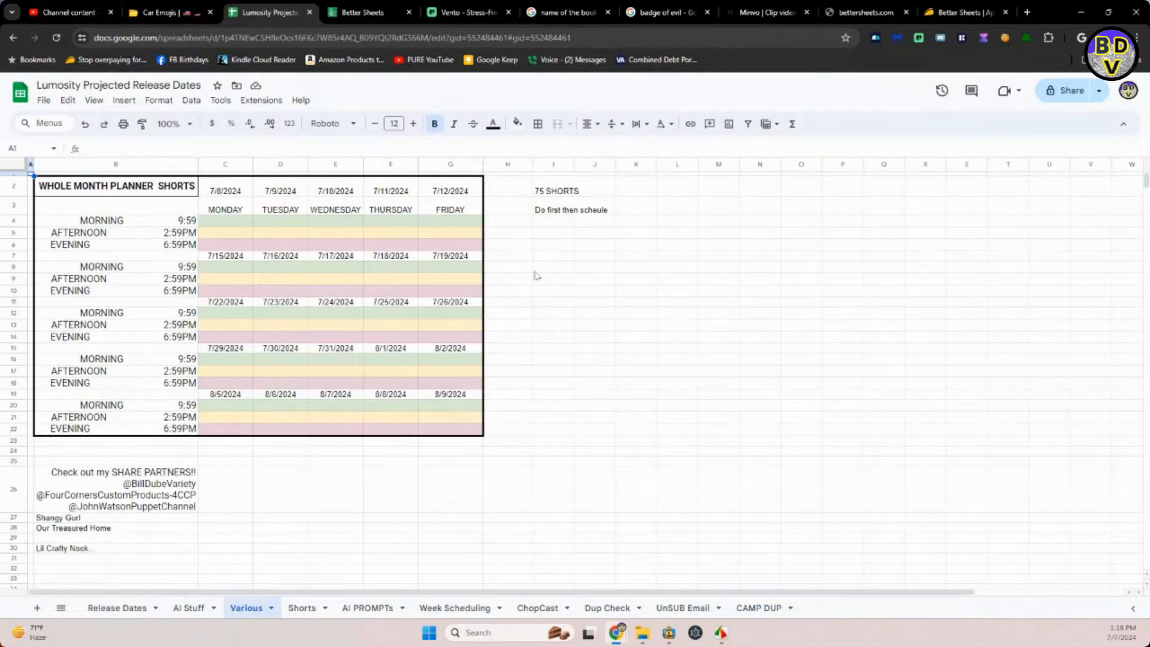
click(553, 247)
key(ctrl+v)
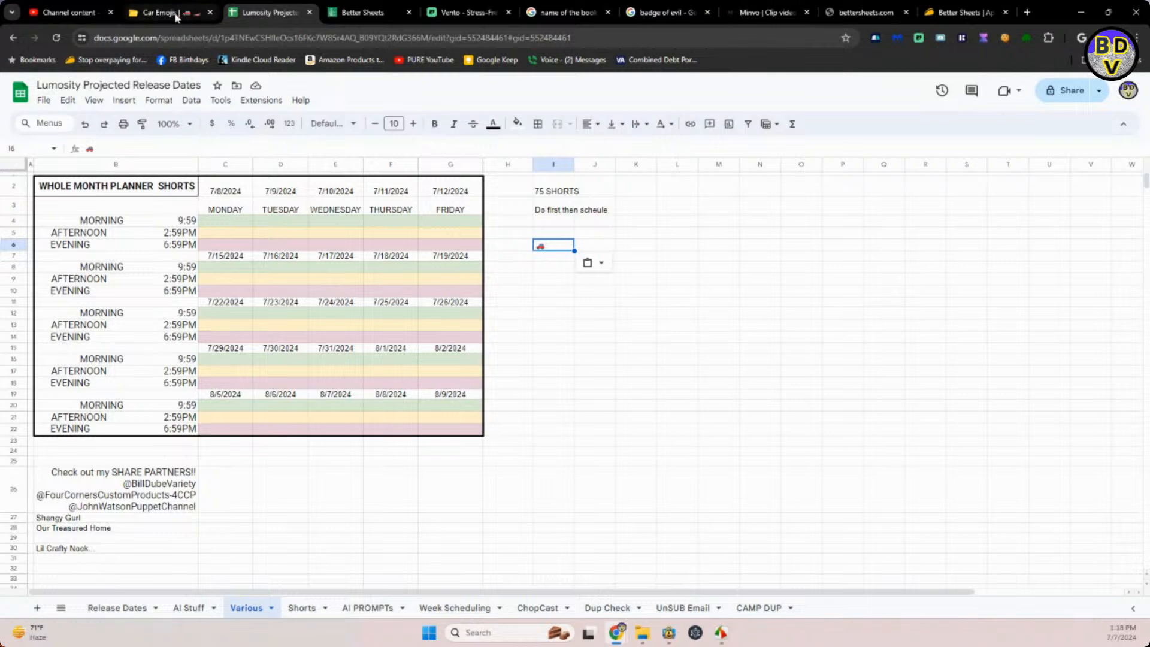
Back in YouTube Studio, insert the car emoji after "Car Camping Secrets" in the Short's title, with a space before it.
click(180, 13)
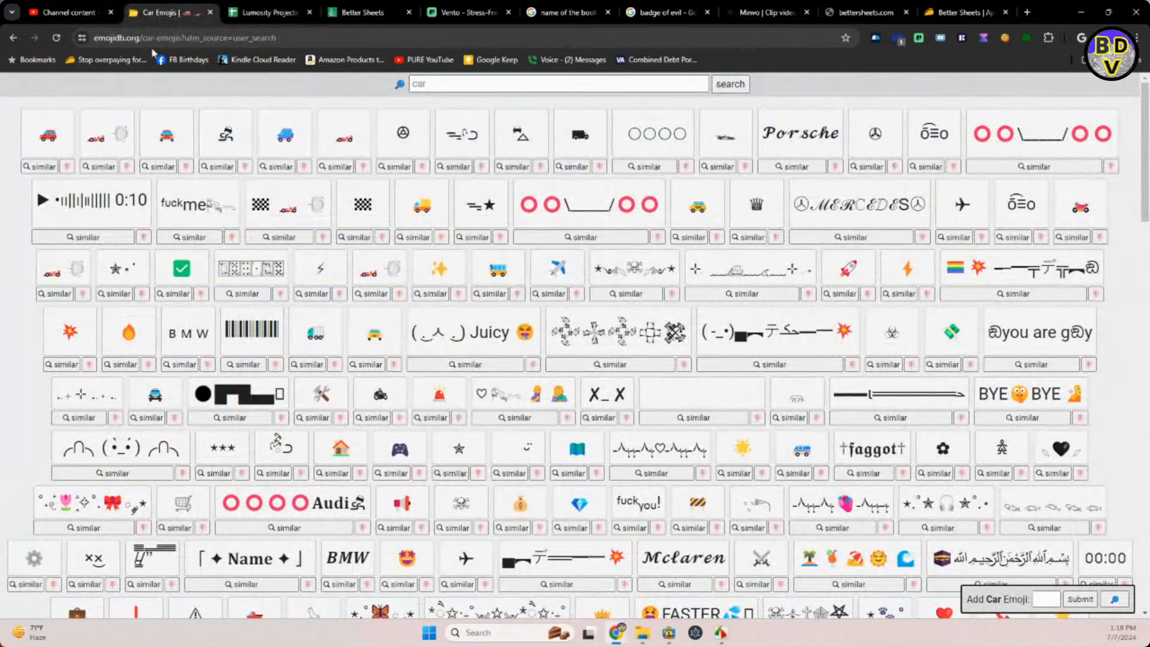
click(69, 12)
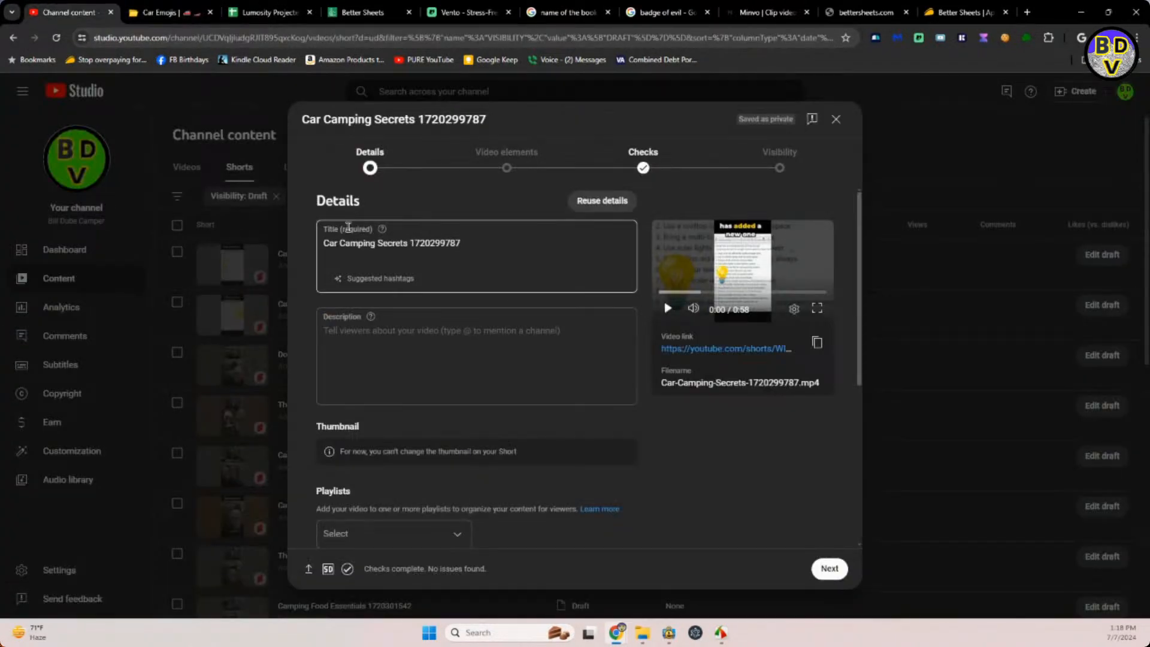
click(404, 240)
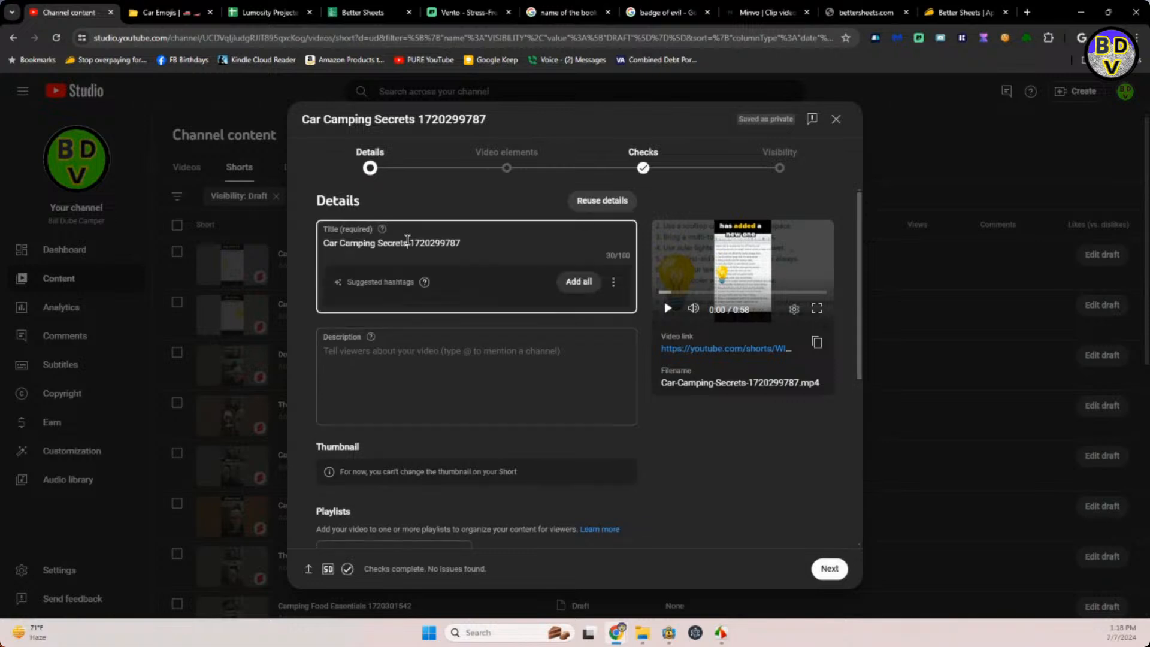
text(🚗)
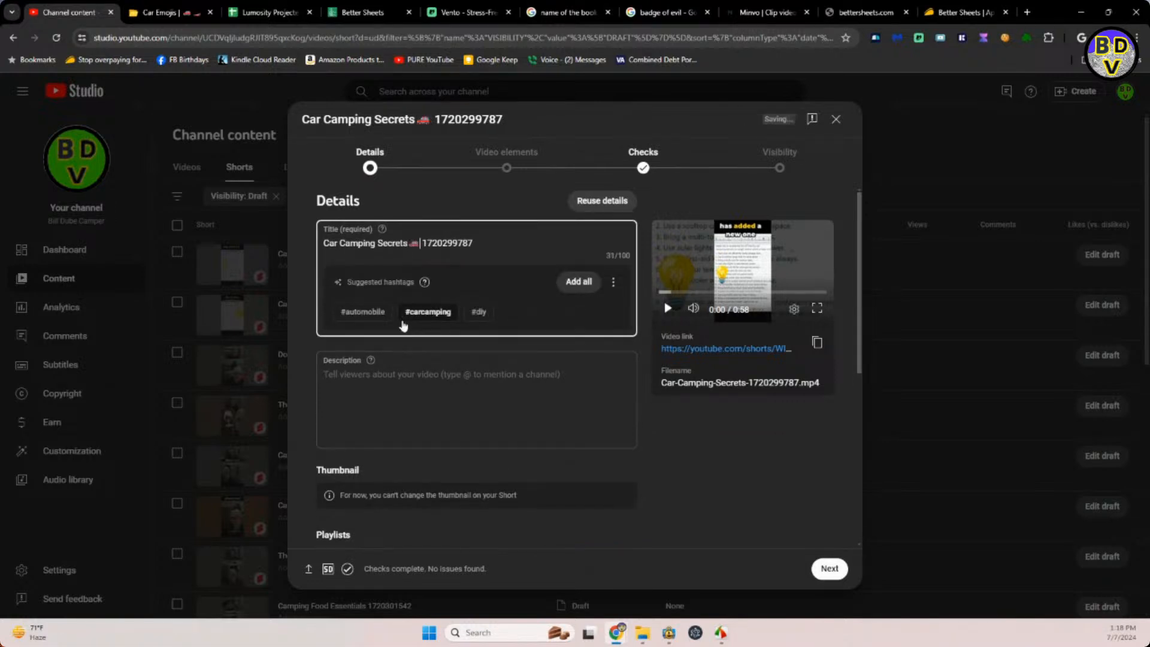
click(409, 244)
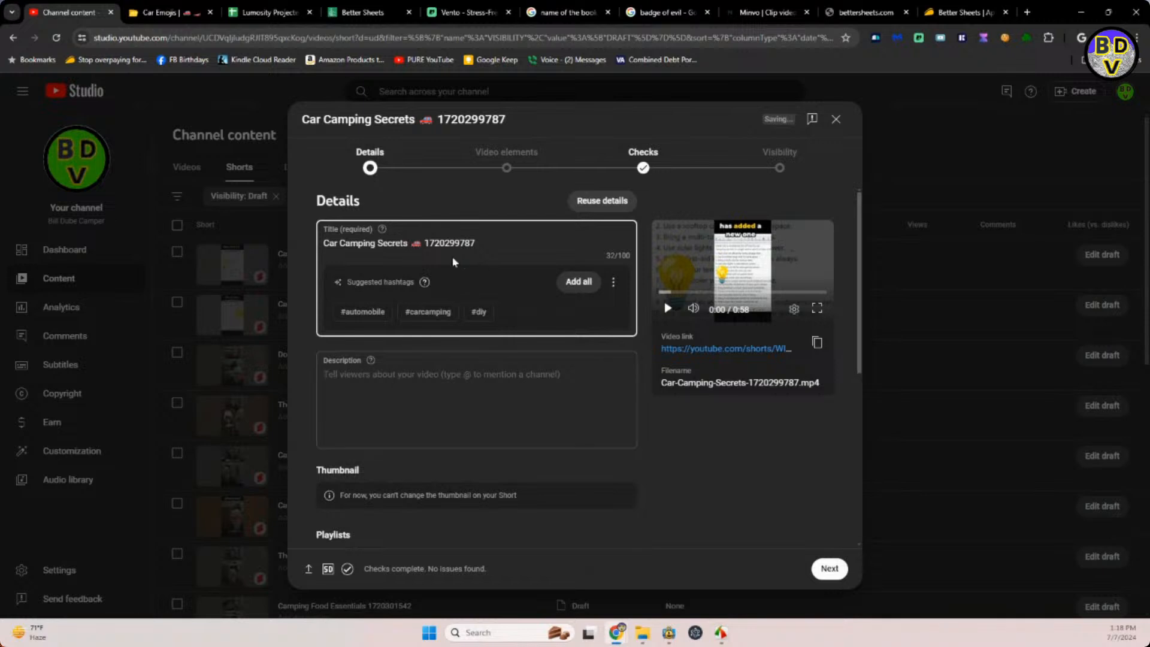
Copy "Car Camping Secrets" with its car emoji from the title into the description.
drag(424, 246, 316, 250)
key(ctrl+c)
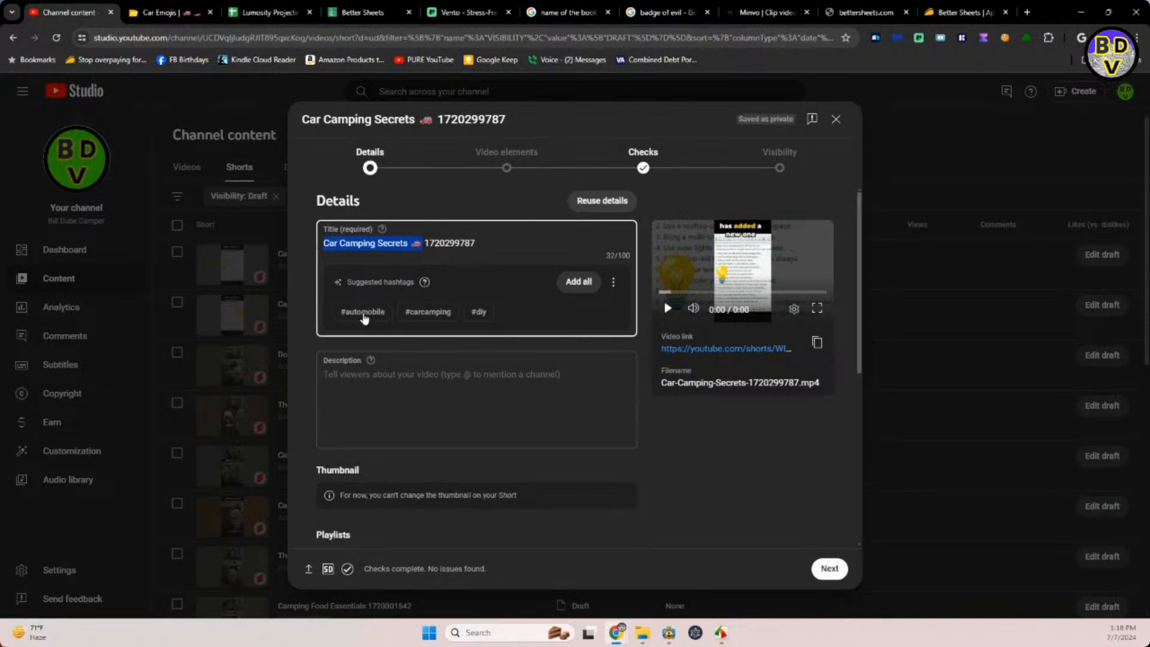
click(366, 372)
key(ctrl+v)
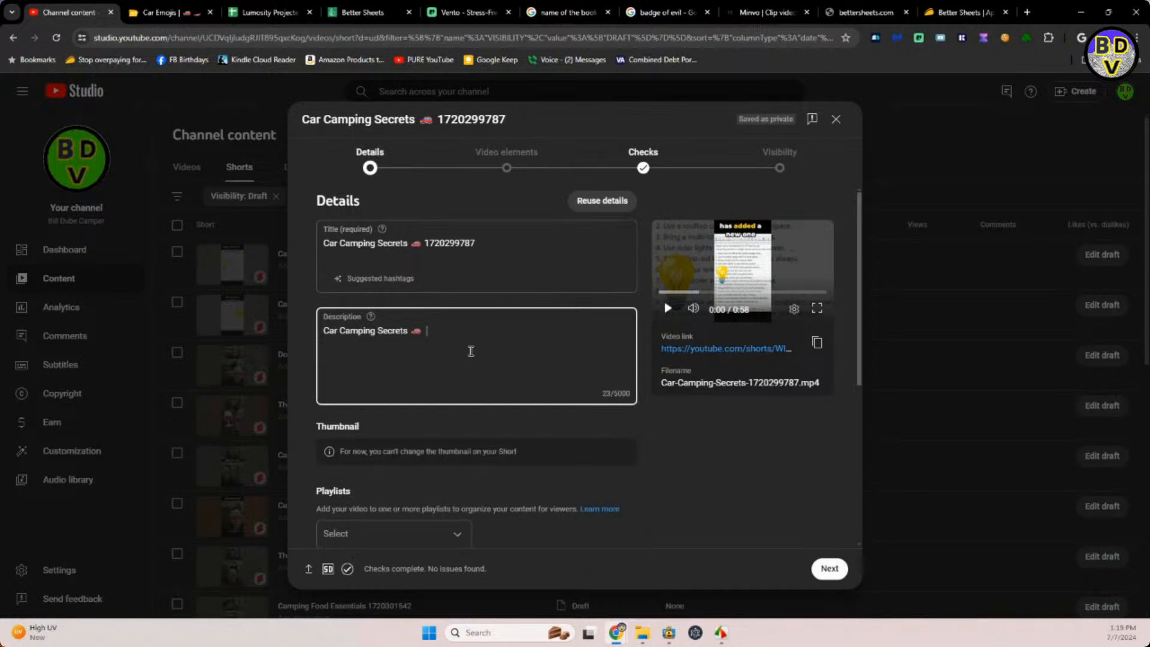
Continue the description with "Let your computer help you to come up with ideas and lists. #camping".
text(Helpoihng)
key(BackSpace)
key(BackSpace)
key(BackSpace)
key(BackSpace)
key(BackSpace)
text(Let your computer hel)
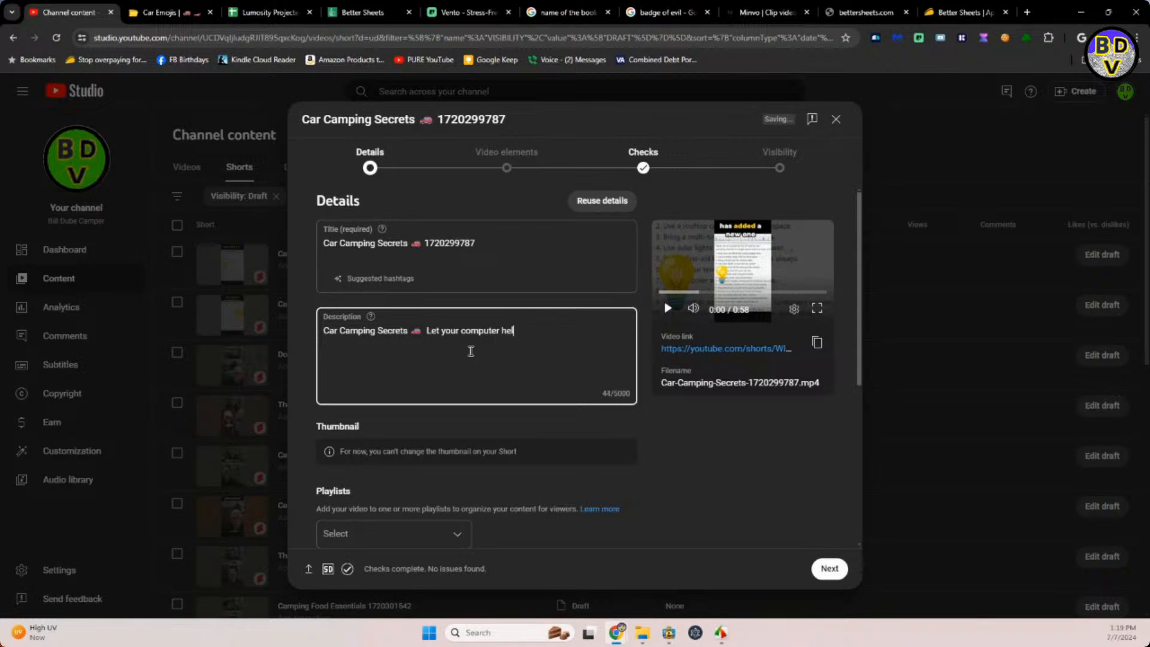
text(p you to come uip with ideas and )
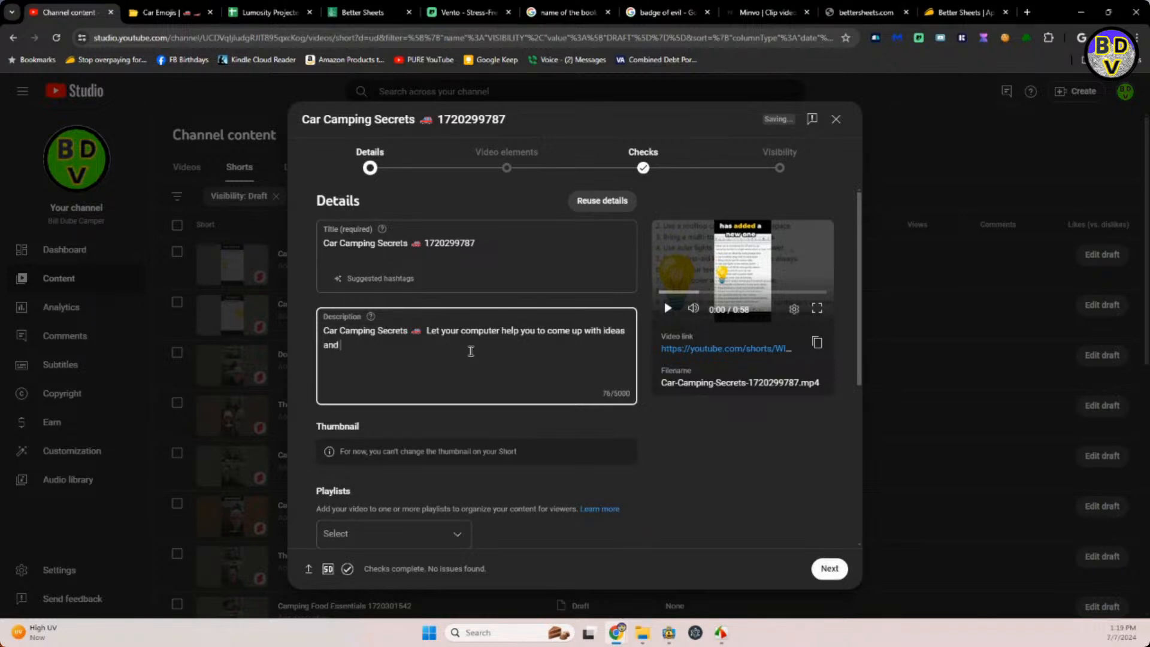
text(lists. #camping)
Add the Car Camping Secrets Short to the CAMPER SHORTS VIDEOS playlist.
click(454, 534)
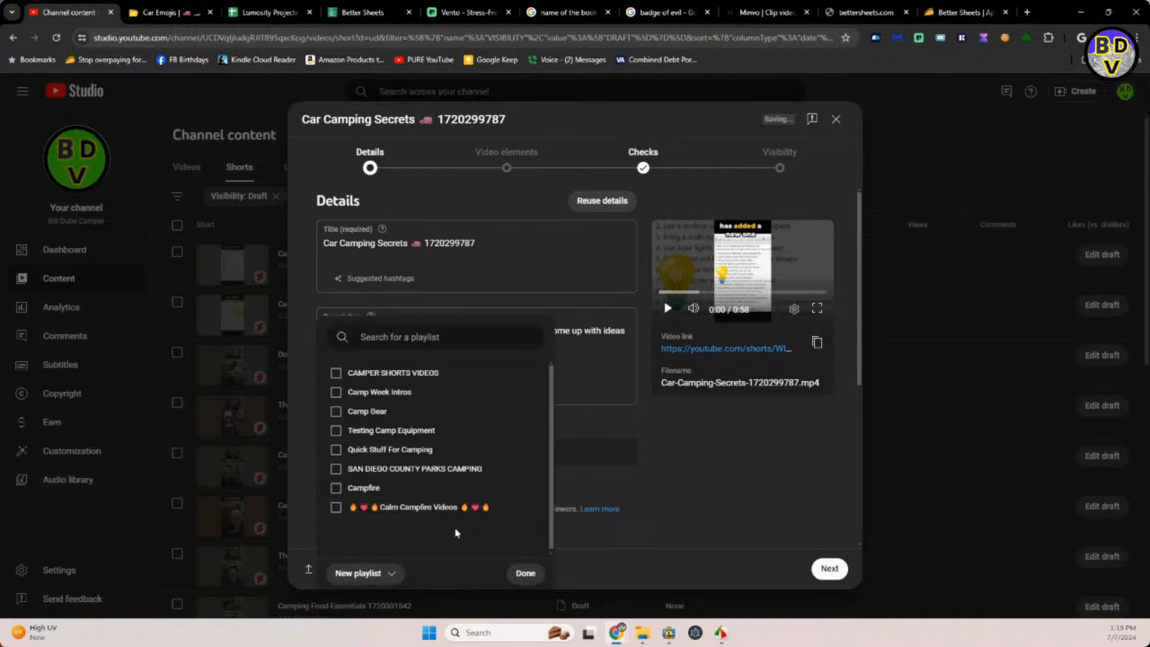
click(336, 373)
click(525, 573)
Mark the Car Camping Secrets Short as not made for kids and answer No to the altered content question.
scroll(614, 463, down, 5)
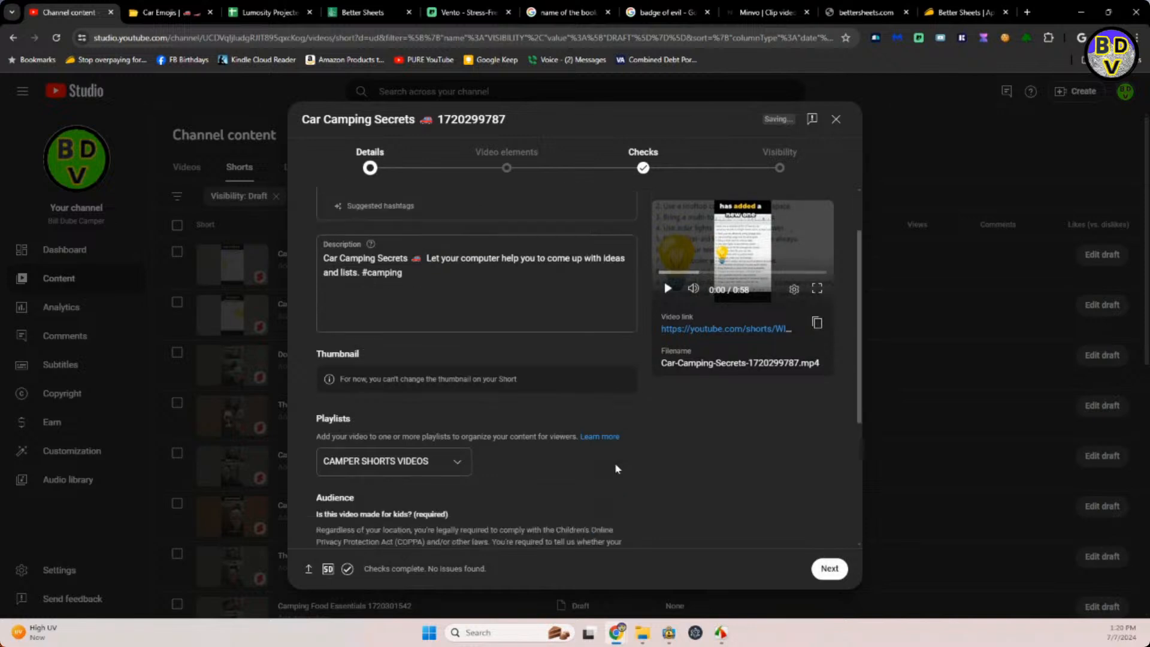
scroll(469, 380, down, 1)
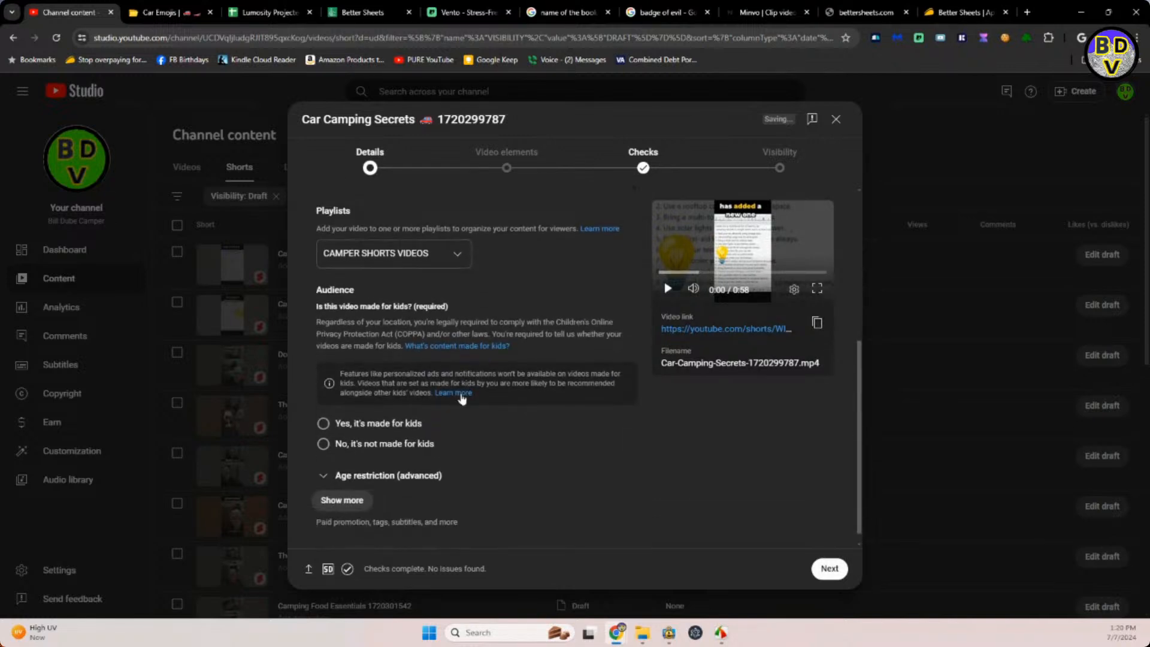
click(323, 444)
click(339, 500)
scroll(430, 468, down, 4)
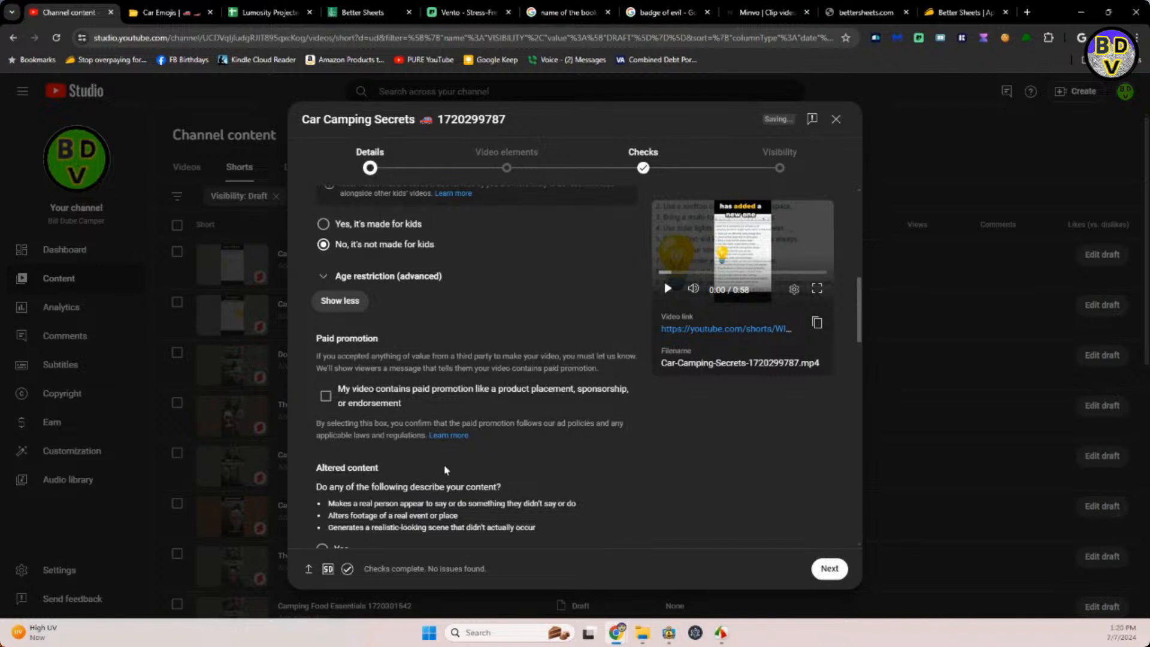
scroll(445, 470, down, 1)
click(322, 450)
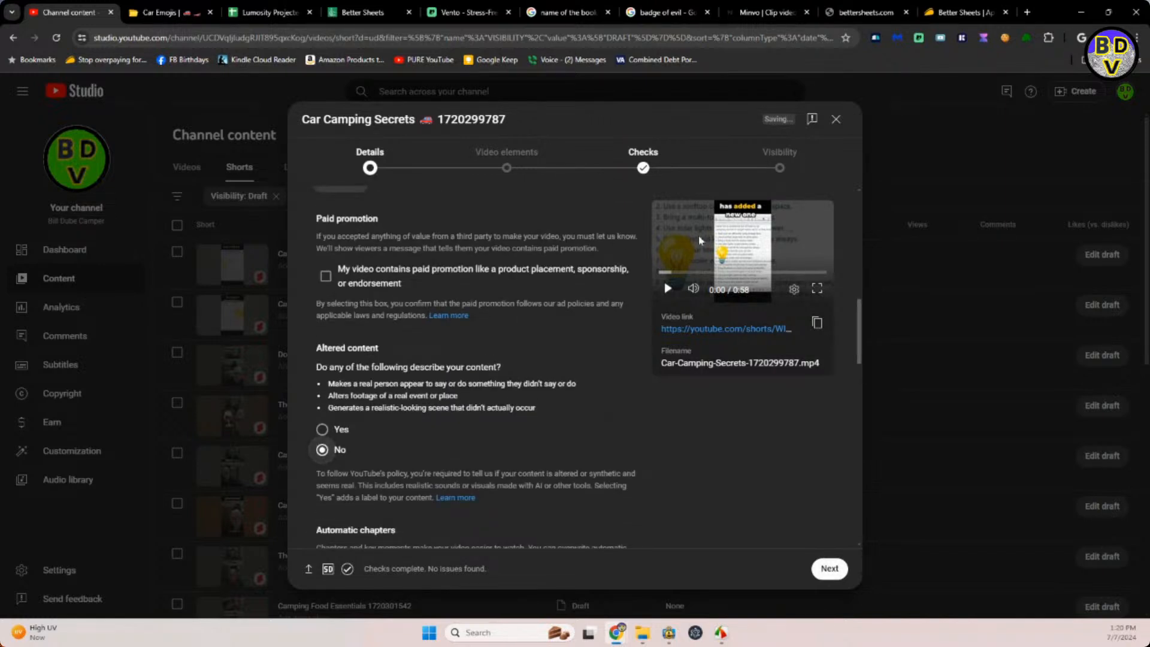
Open the visibility settings of the Car Camping Secrets Short and choose Jul 9, 2024 as its scheduled publish date.
click(760, 174)
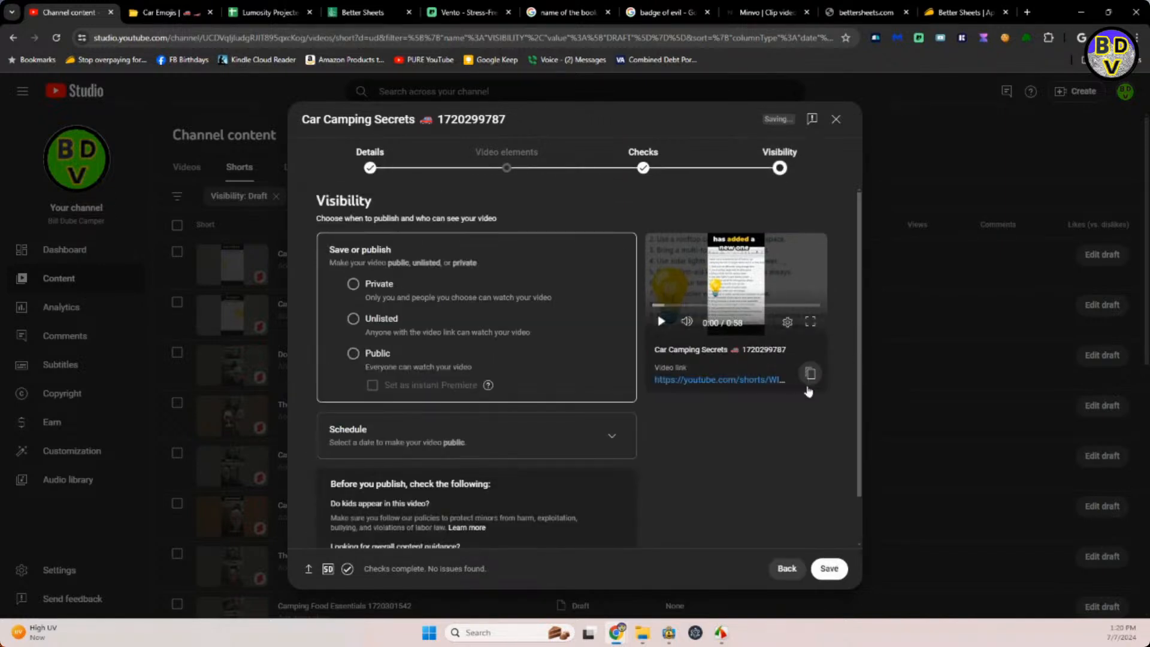
click(830, 568)
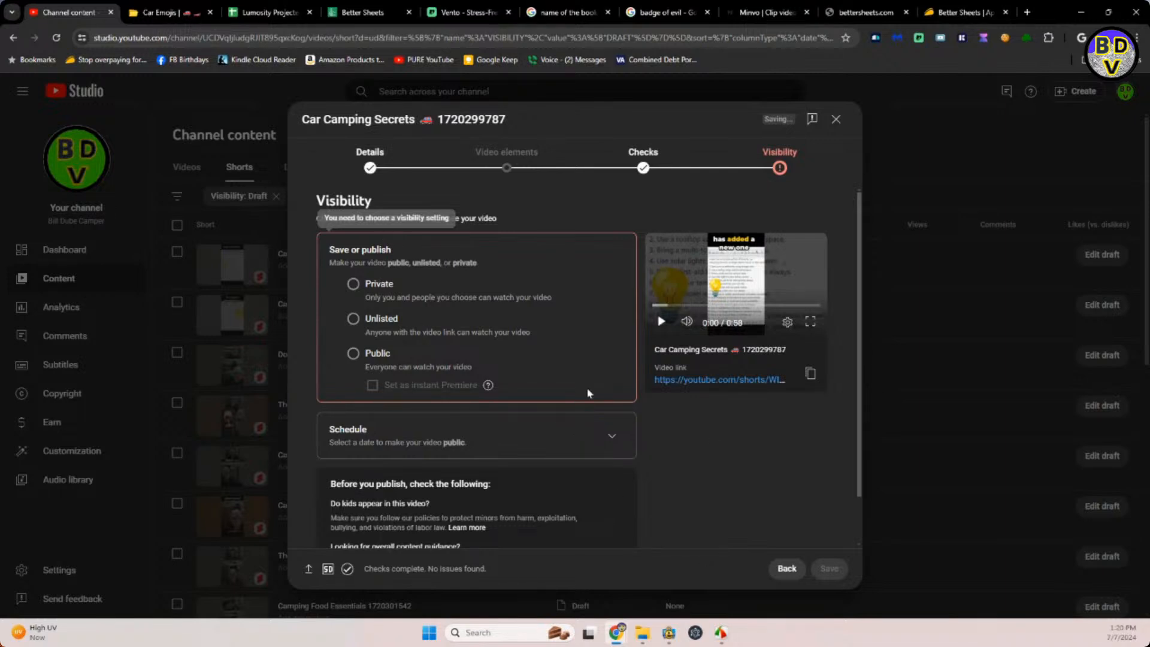
click(611, 436)
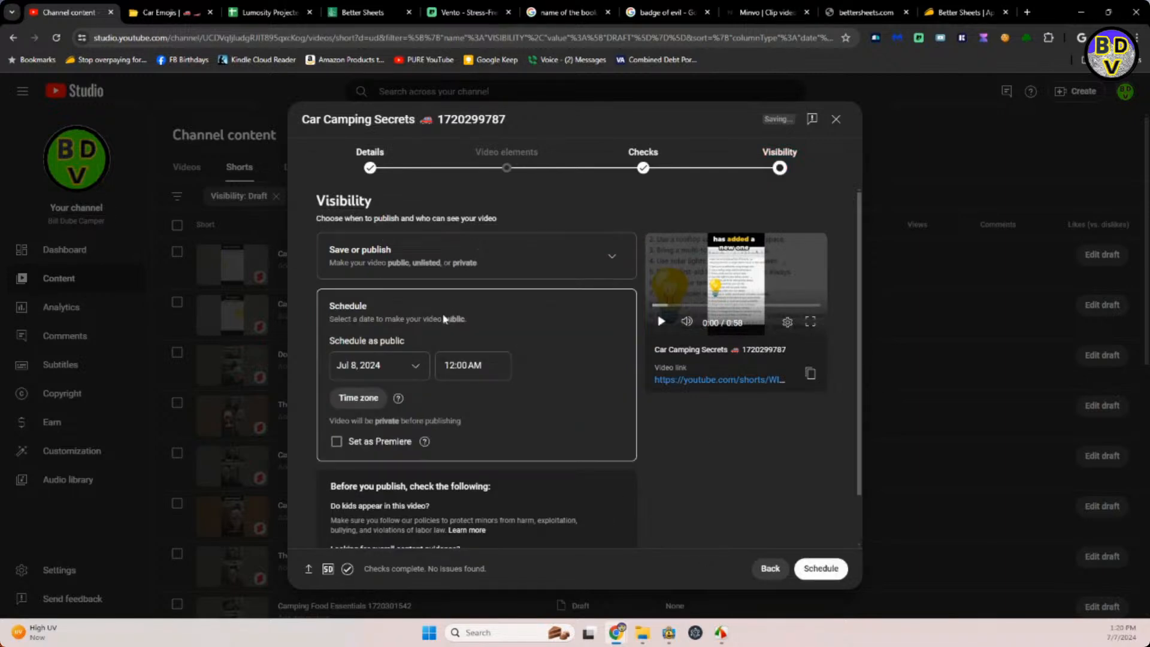
click(416, 365)
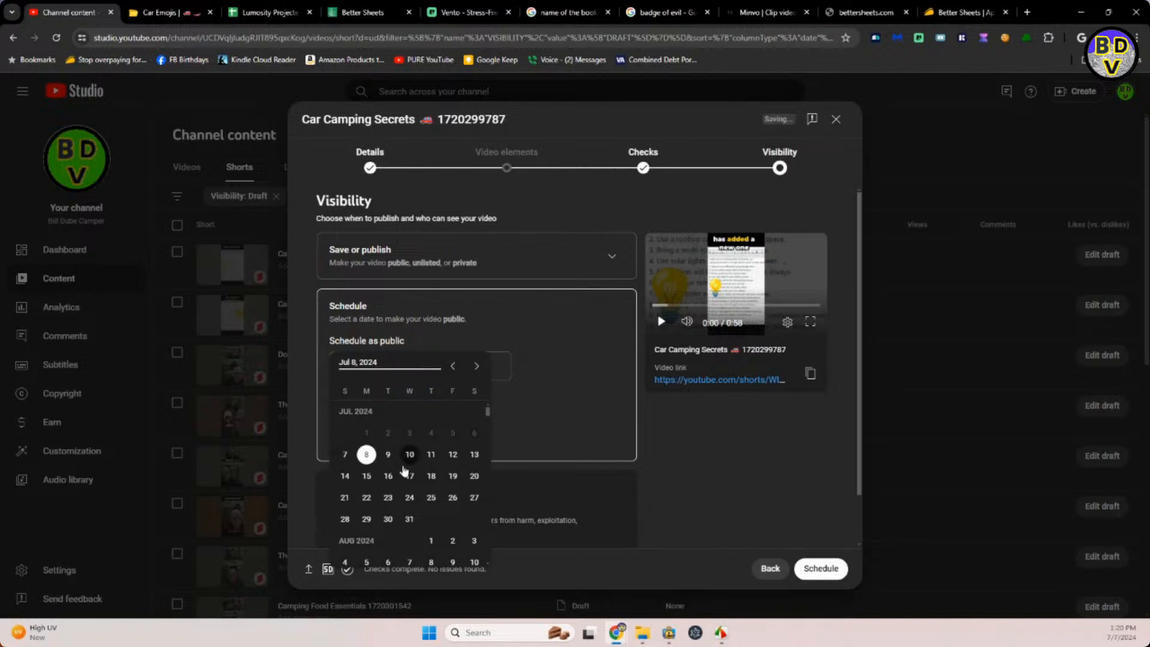
click(387, 457)
Set the publish time to 6:59 PM and schedule the Car Camping Secrets Short.
click(483, 375)
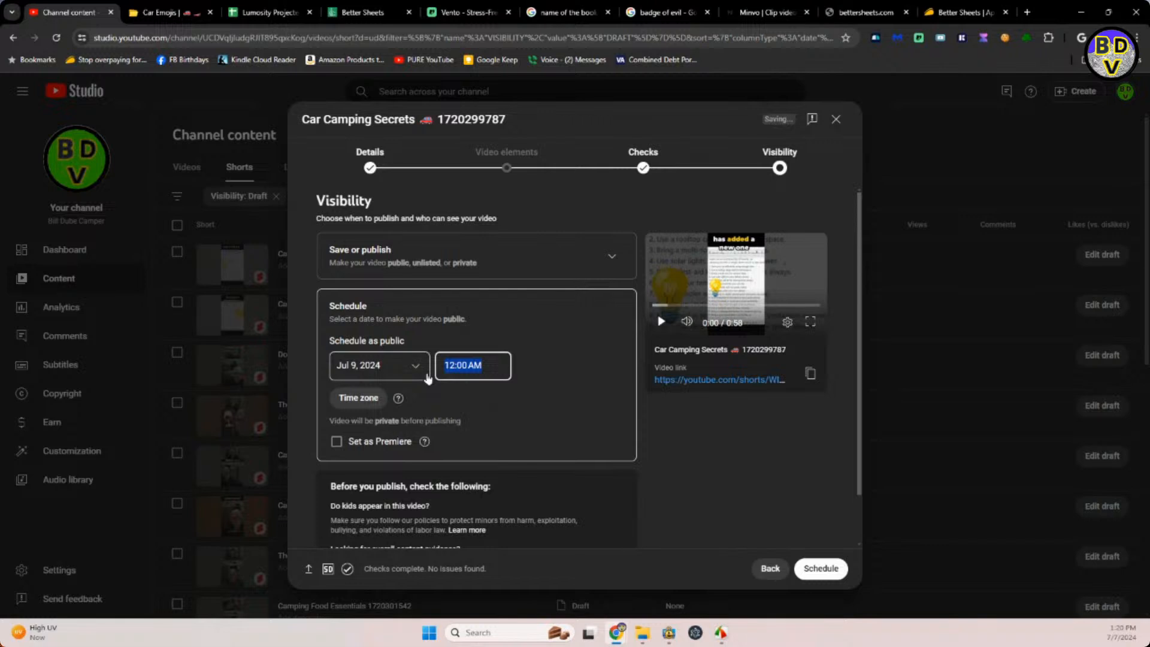
text(6)
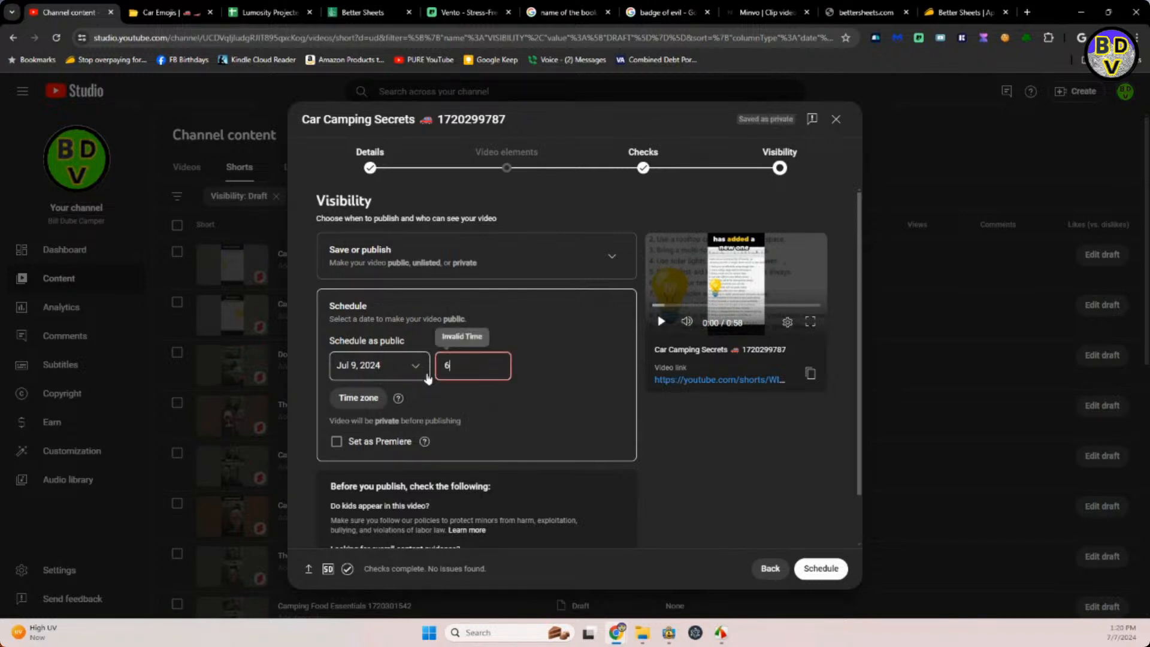
text(A:59pm)
click(456, 365)
key(Delete)
key(BackSpace)
text(:)
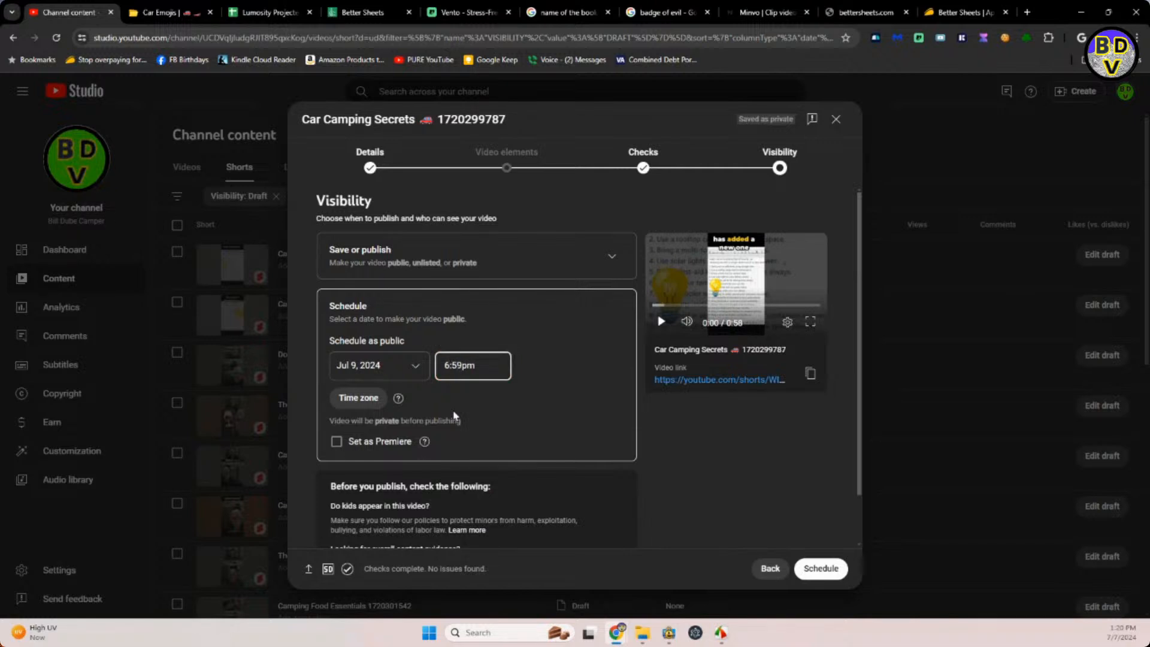
click(819, 573)
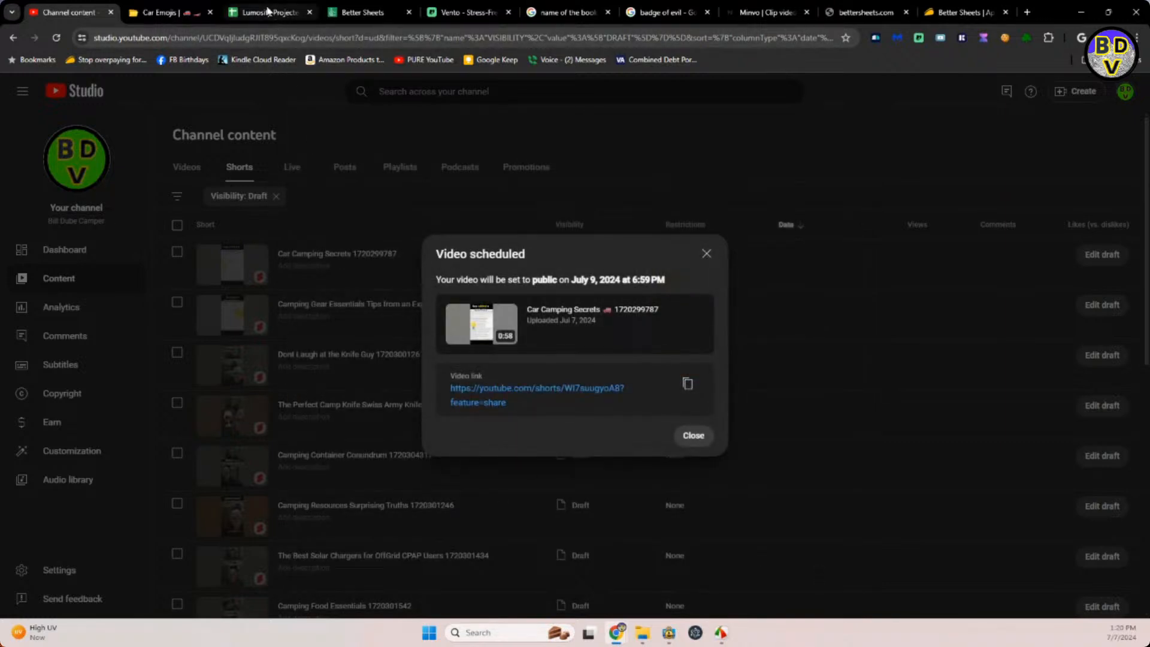
Switch to the Lumosity Projected Release Dates spreadsheet and start cell I10 with "Car camping and recreation shorts".
mouse_move(268, 12)
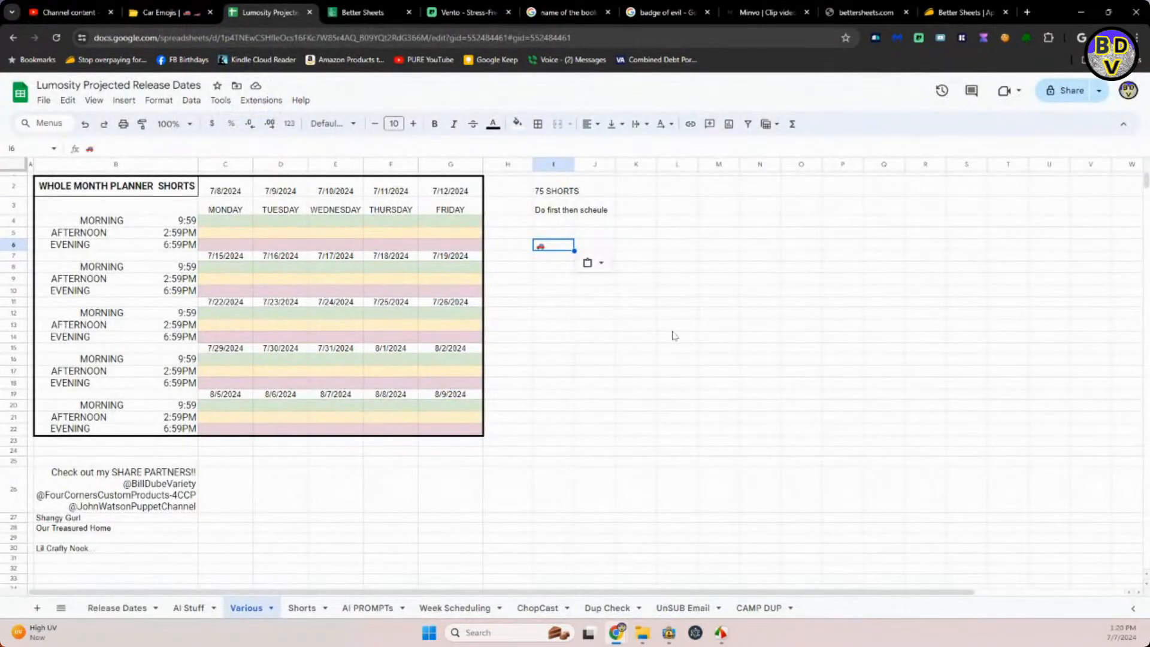
click(559, 293)
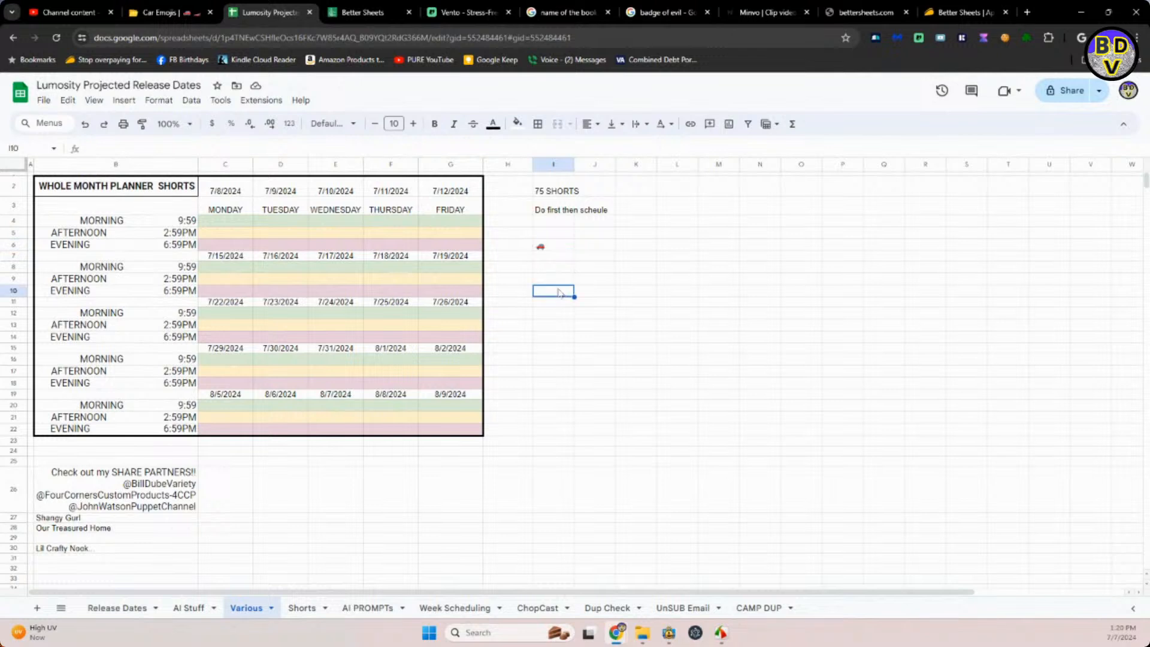
text(q)
text(ar camping)
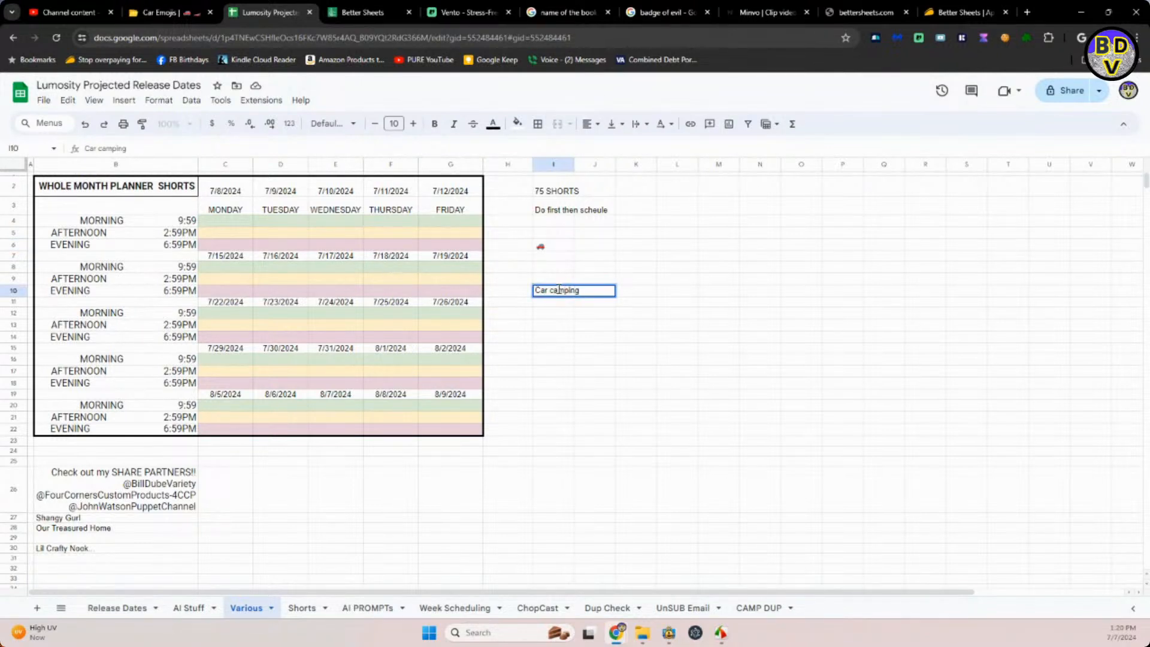
text( and recreatoins)
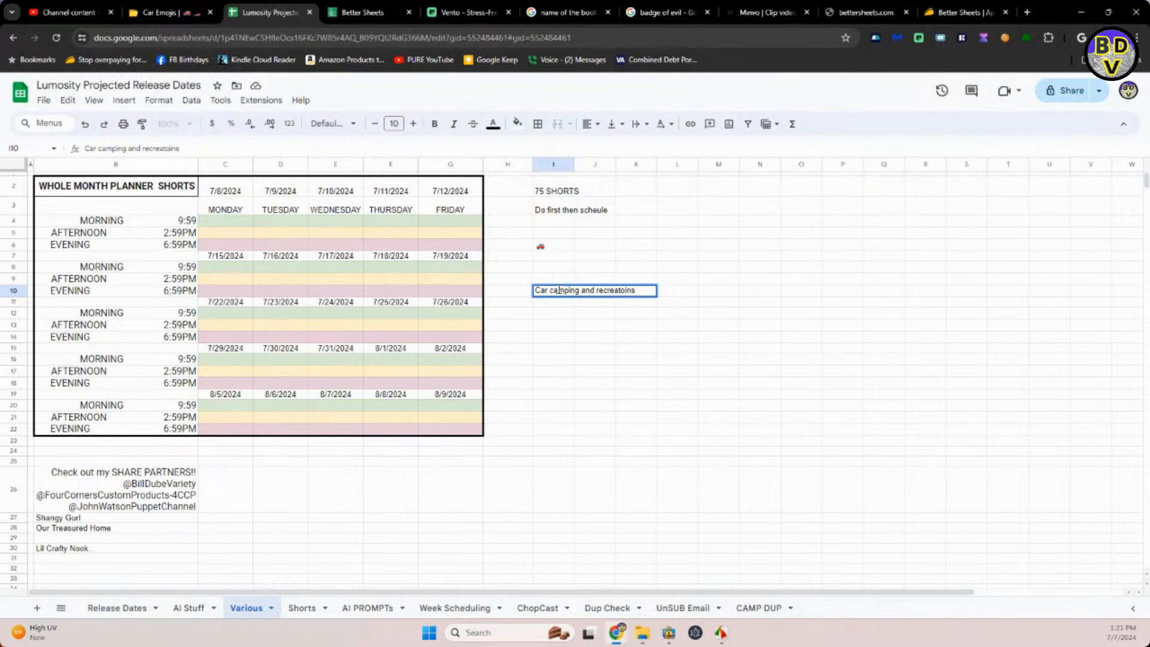
text(ion shorts)
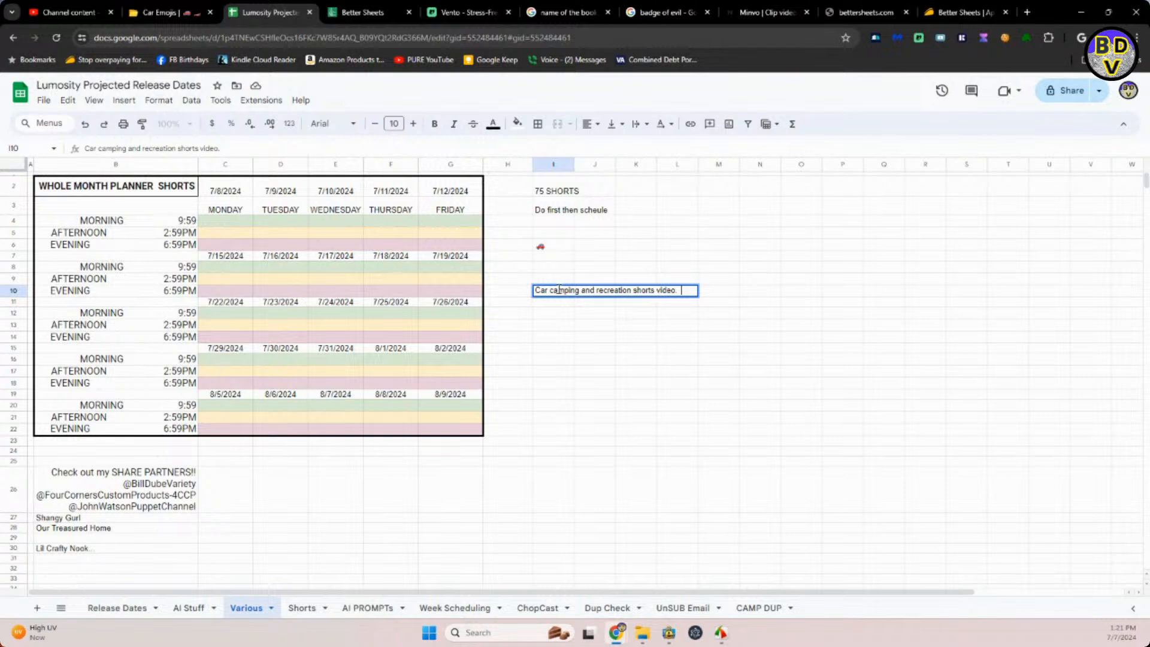
Complete the text in cell I10 with "video. #camping, #campgear, #vacation".
text(video.  #camping, C)
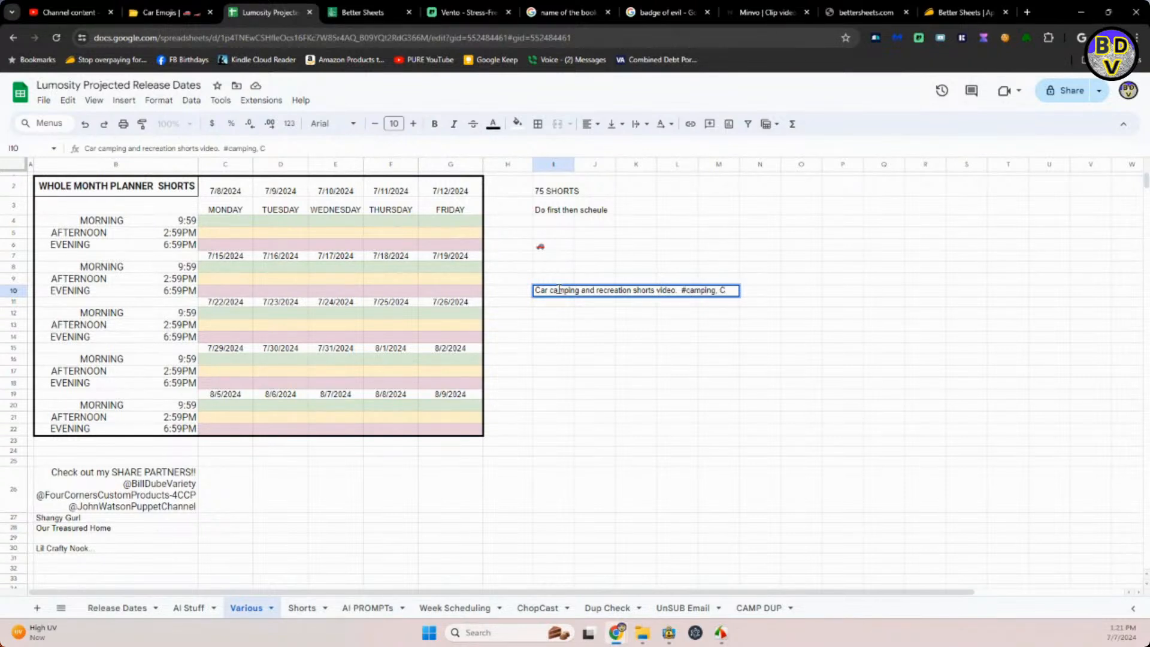
key(BackSpace)
text(#camp)
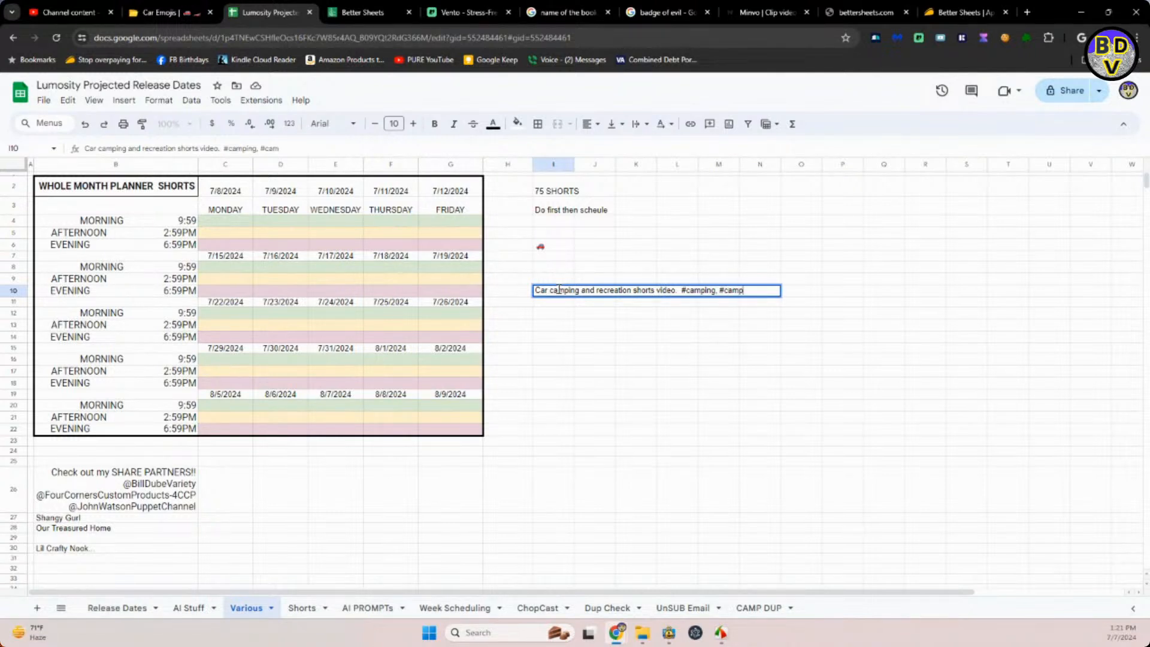
text(gear, #vacateion)
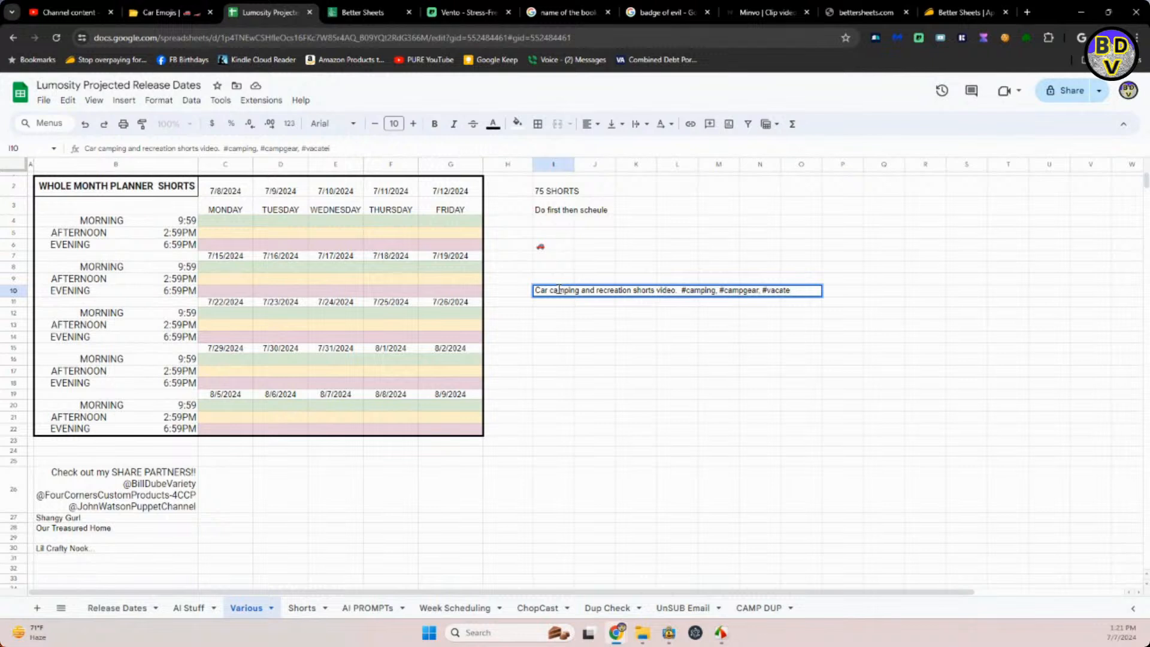
text(n)
key(Return)
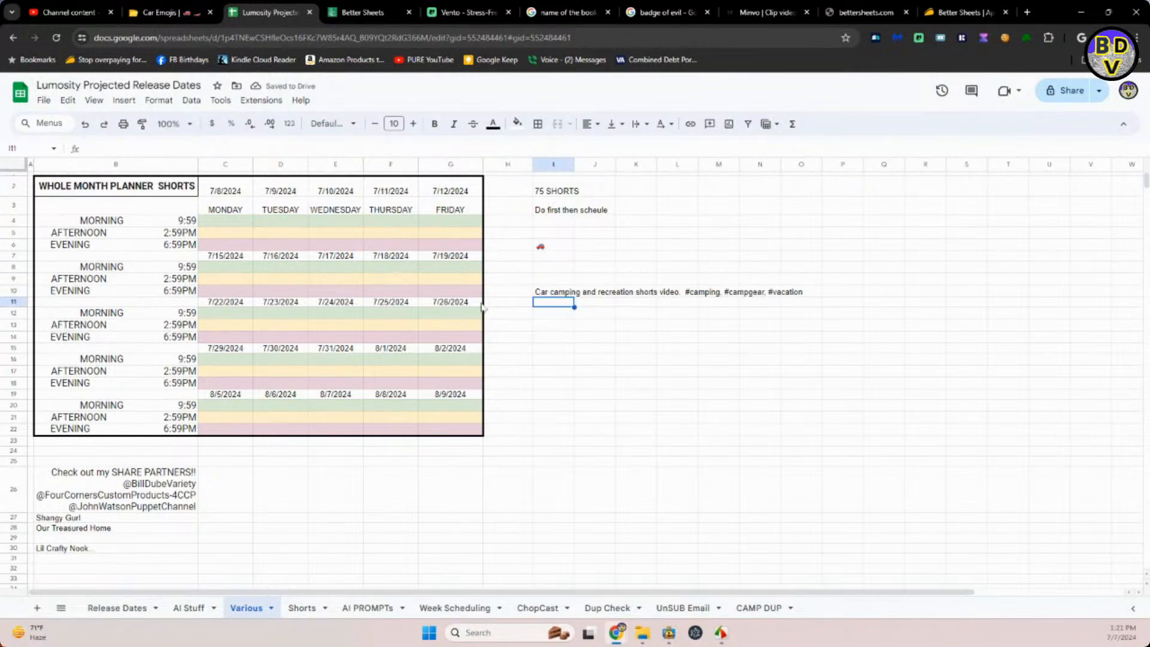
Copy the I10 text into the description of the Camping Gear Essentials Tips from an Expert draft in YouTube Studio.
click(542, 295)
key(ctrl+c)
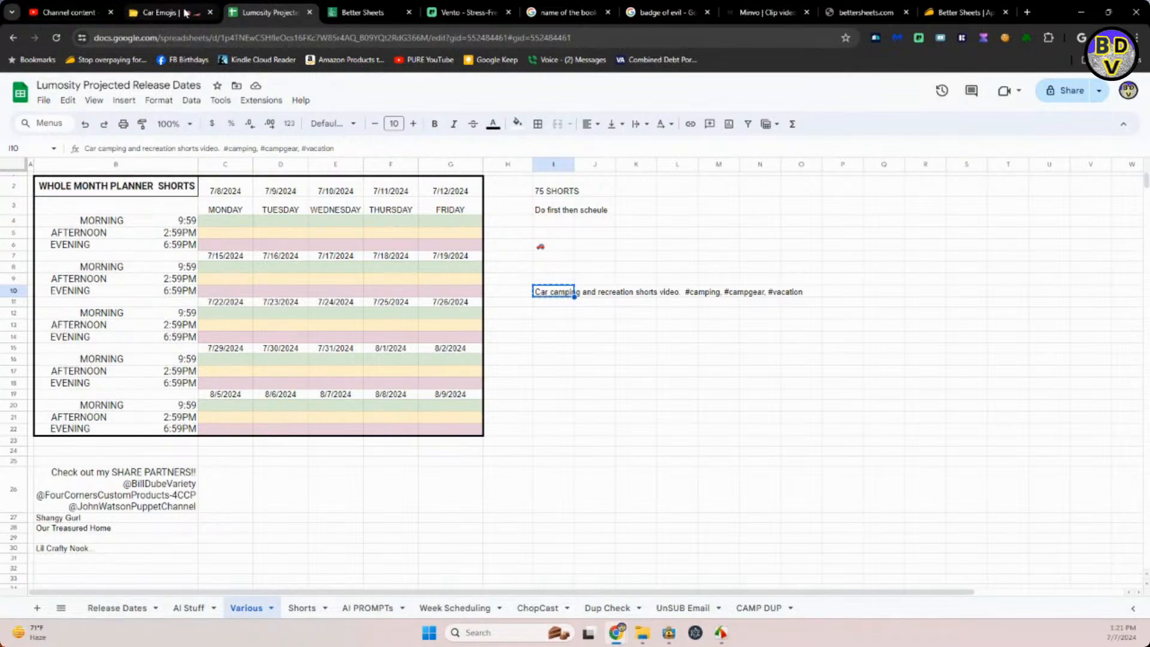
click(77, 16)
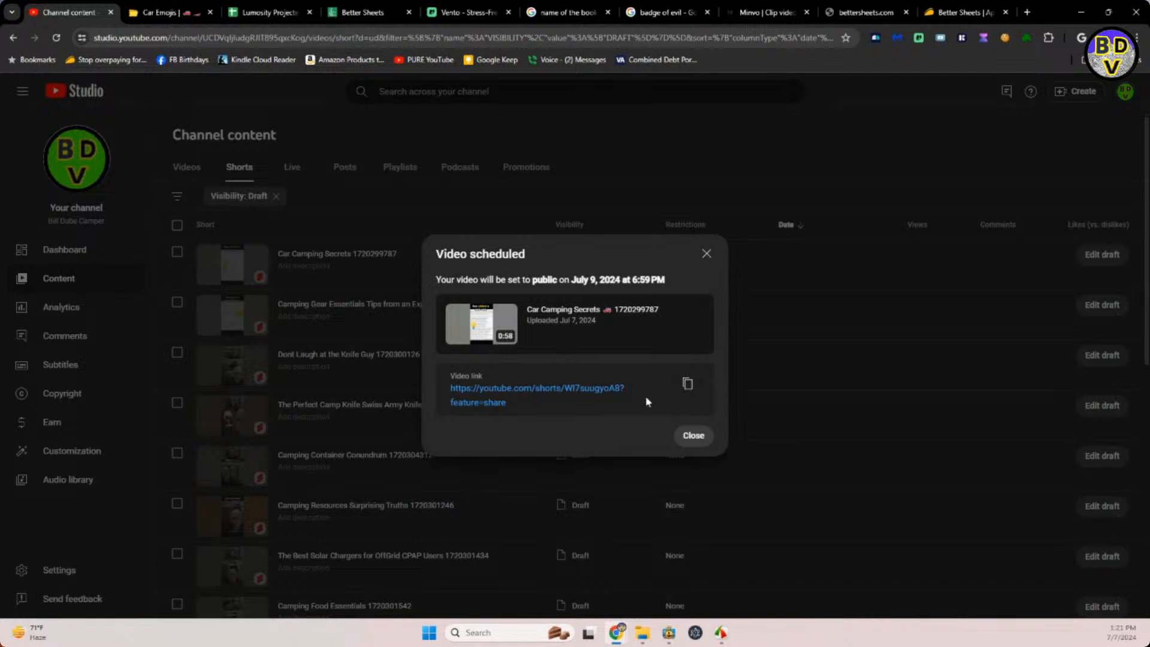
click(695, 437)
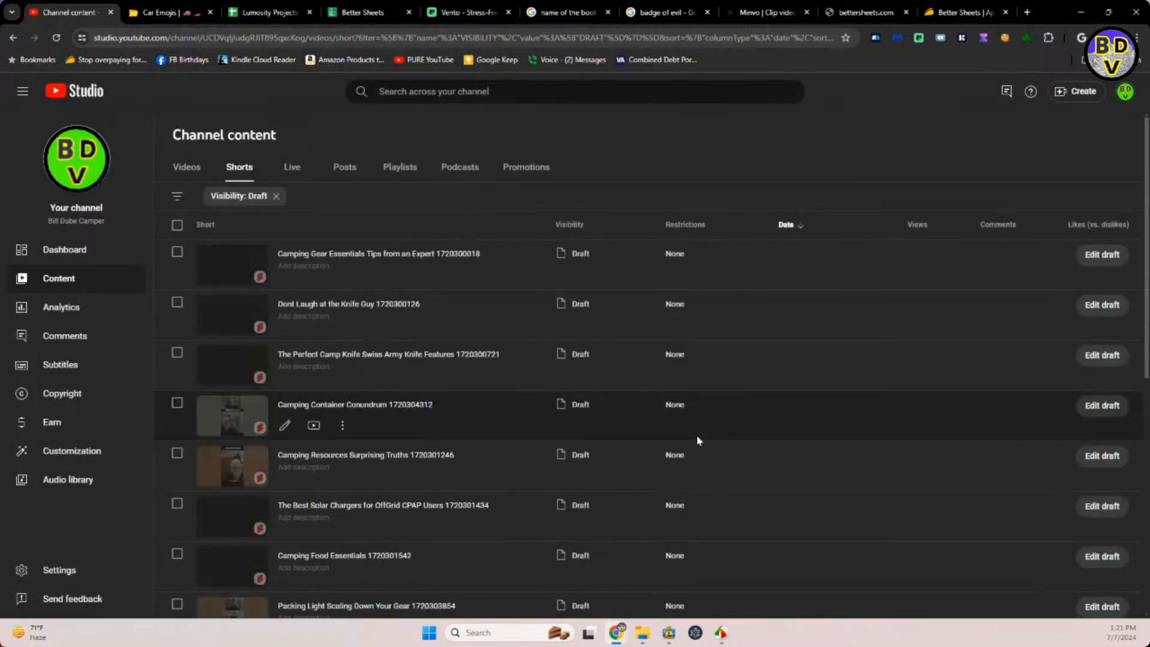
click(360, 253)
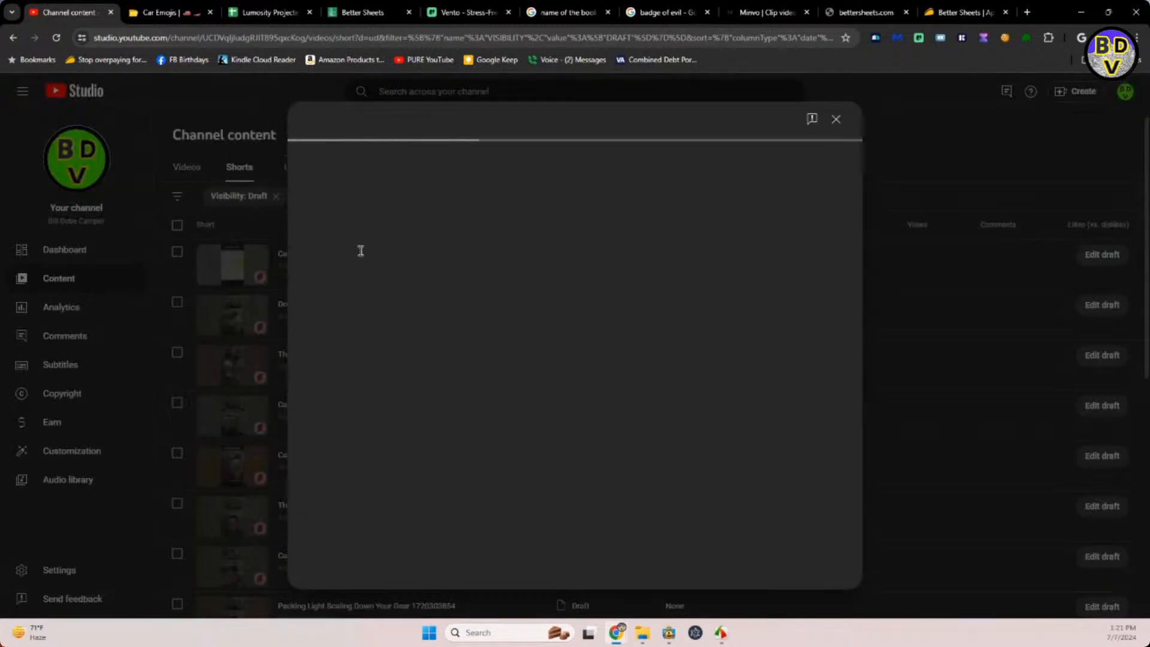
click(369, 336)
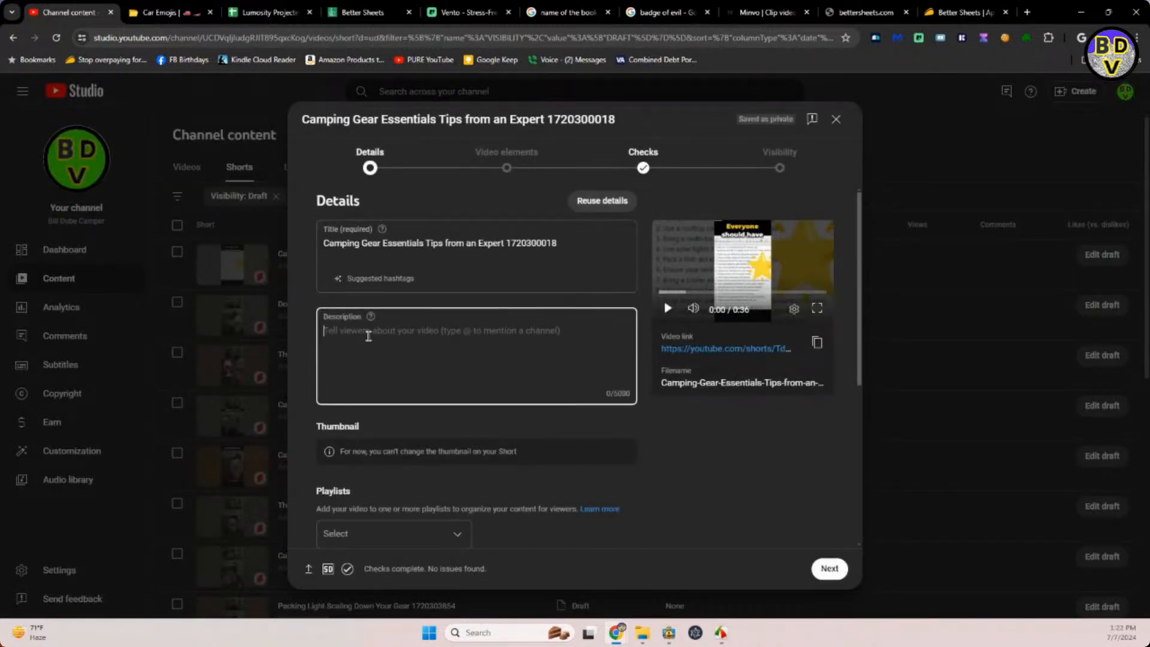
key(ctrl+v)
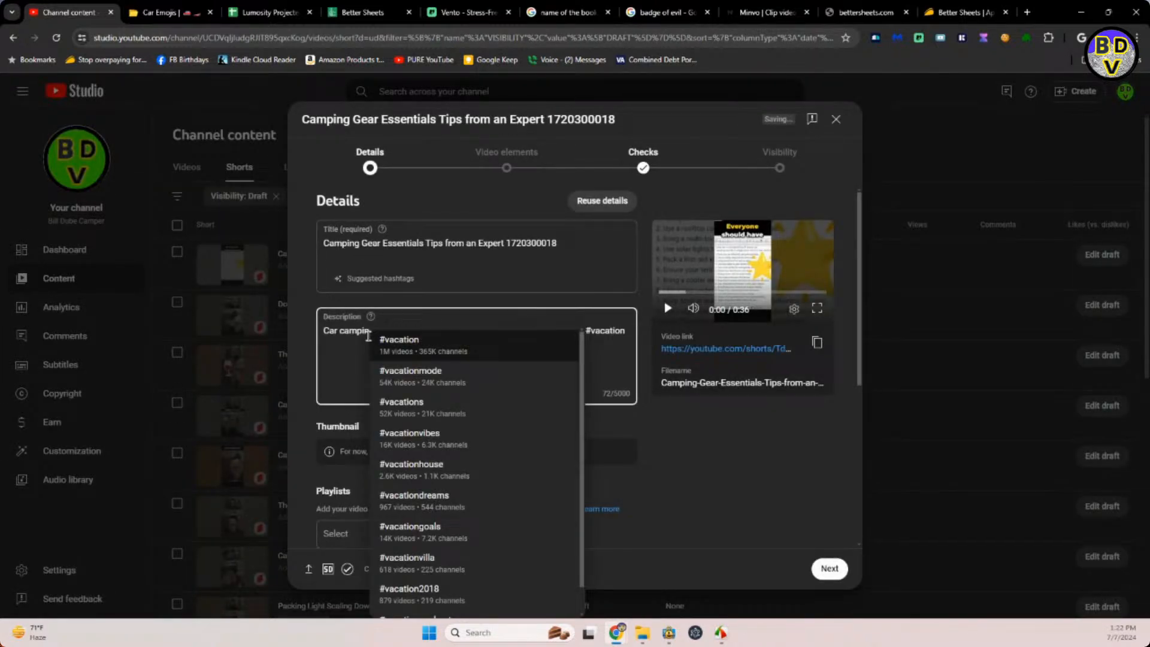
Place the cursor after "Expert" in the title, then search the emoji site for "axe" and copy the dagger emoji.
click(509, 273)
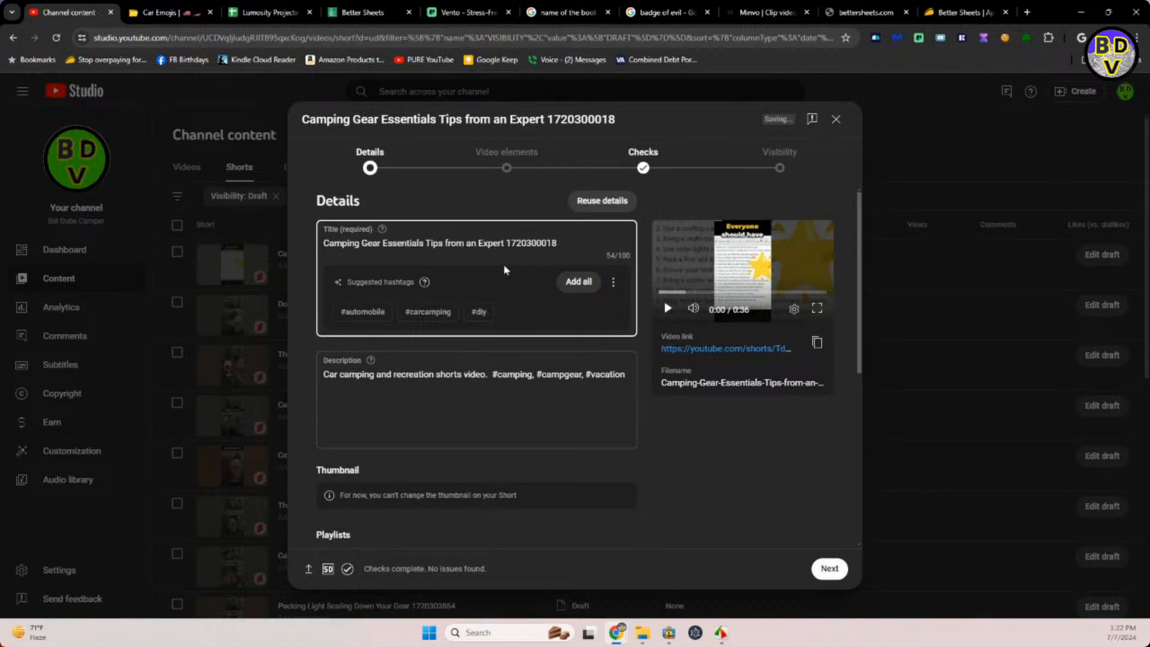
click(178, 18)
click(424, 86)
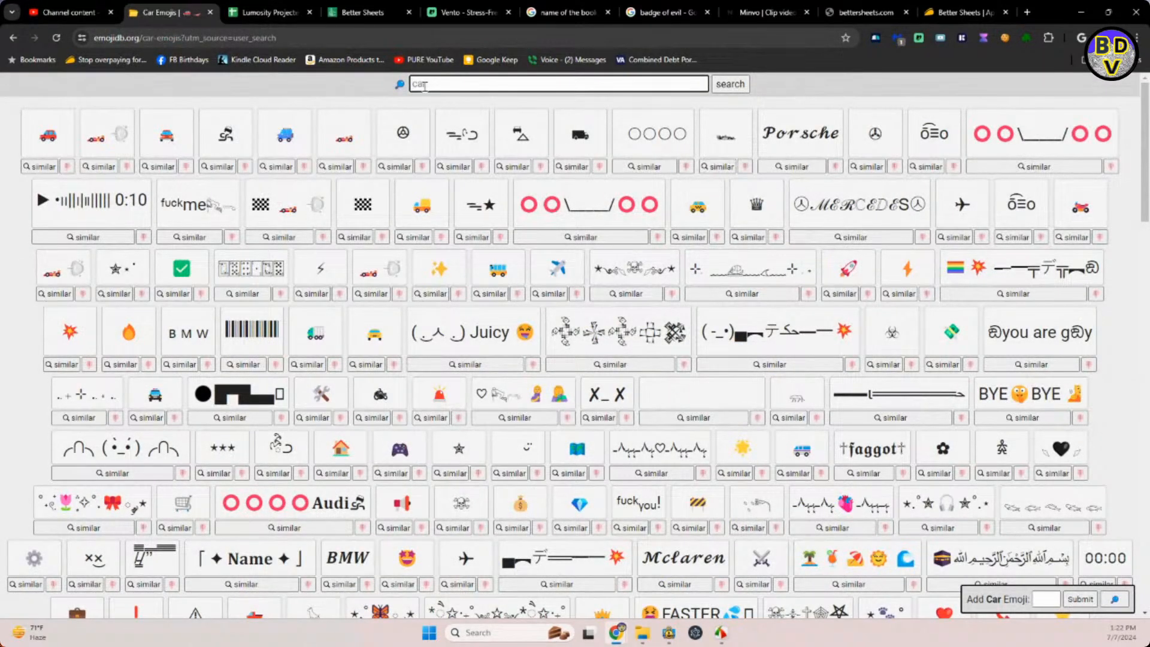
text(axe)
key(Return)
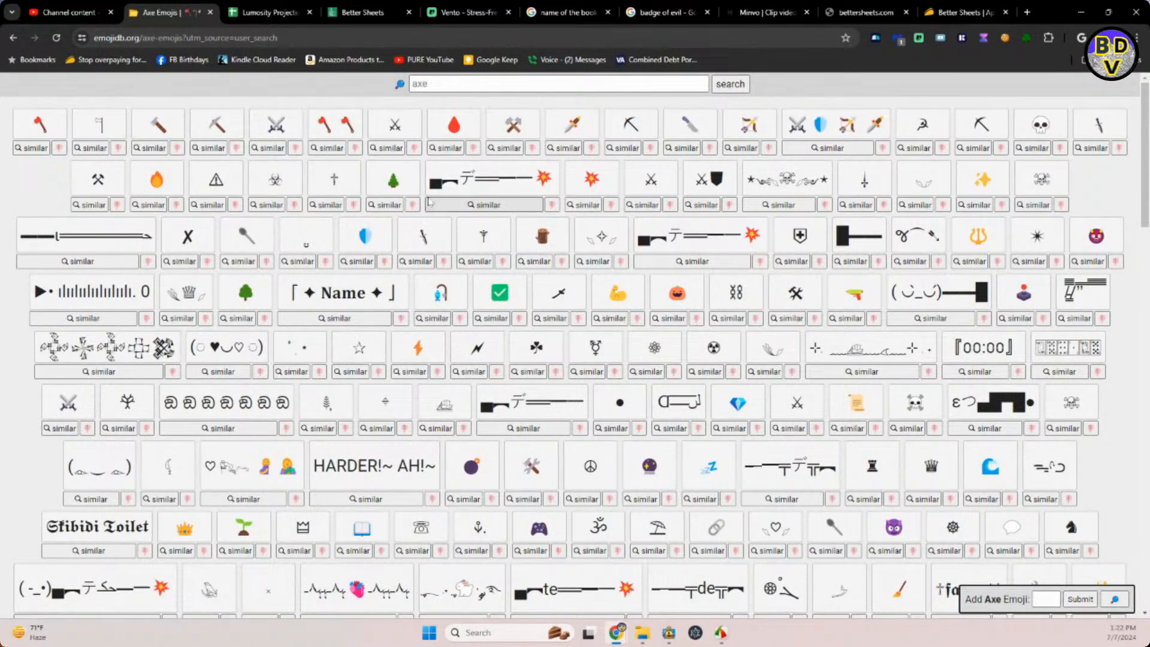
click(573, 130)
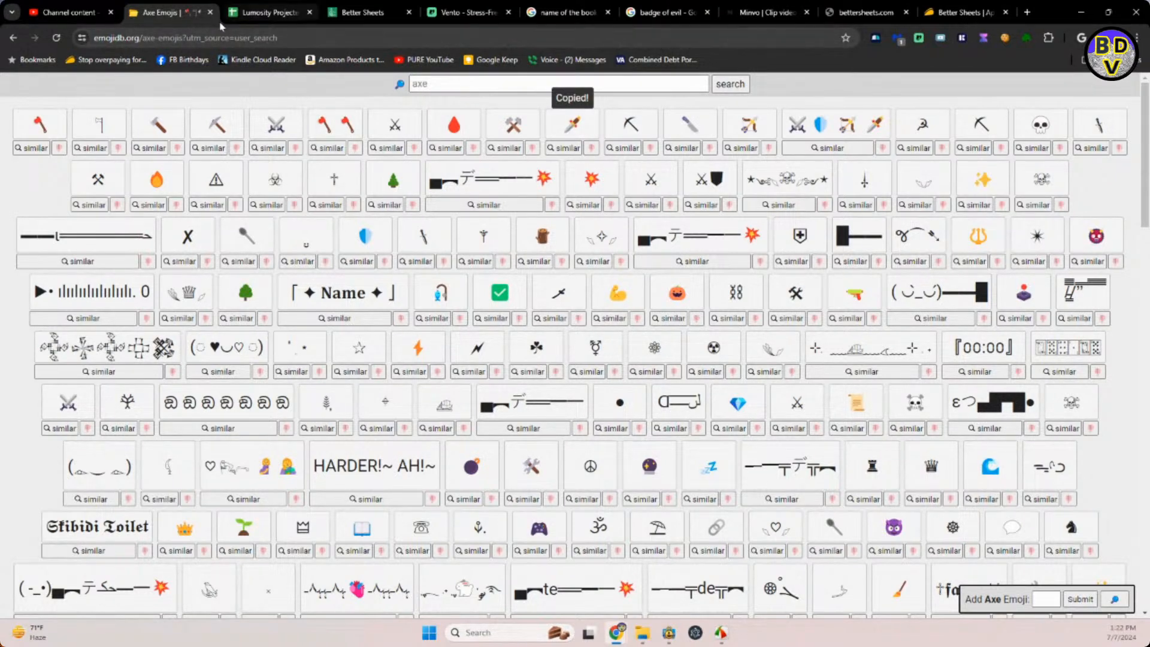
Insert the dagger emoji after "Expert" in the Short's title and copy the title wording with its emoji to the start of the description.
click(91, 19)
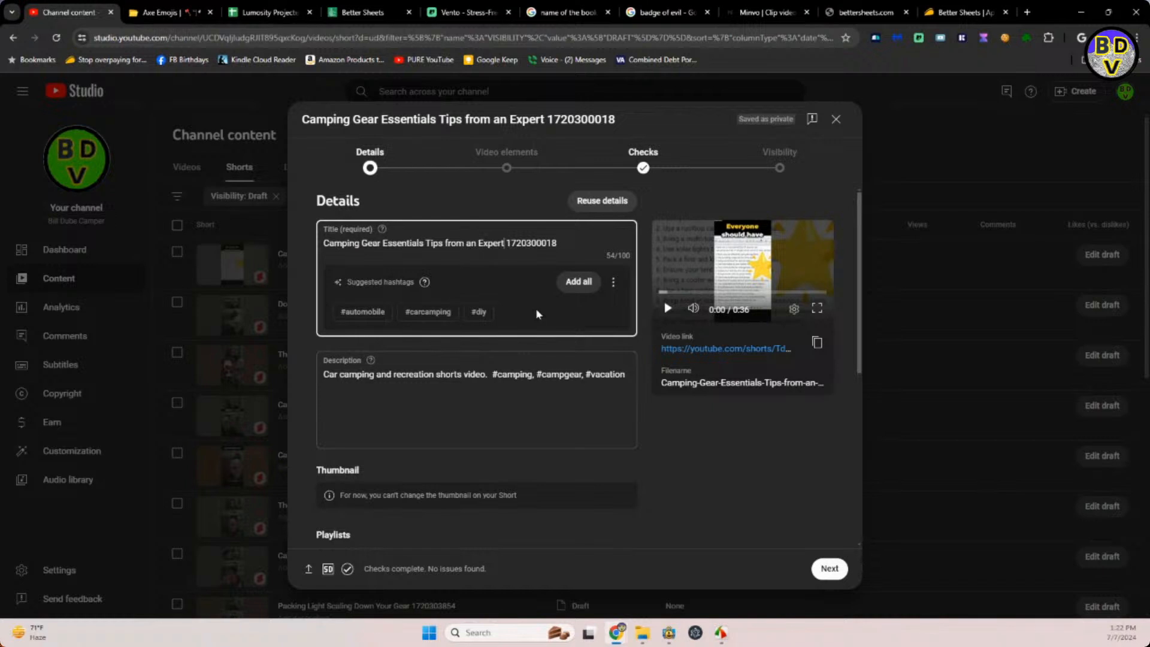
key(ctrl+v)
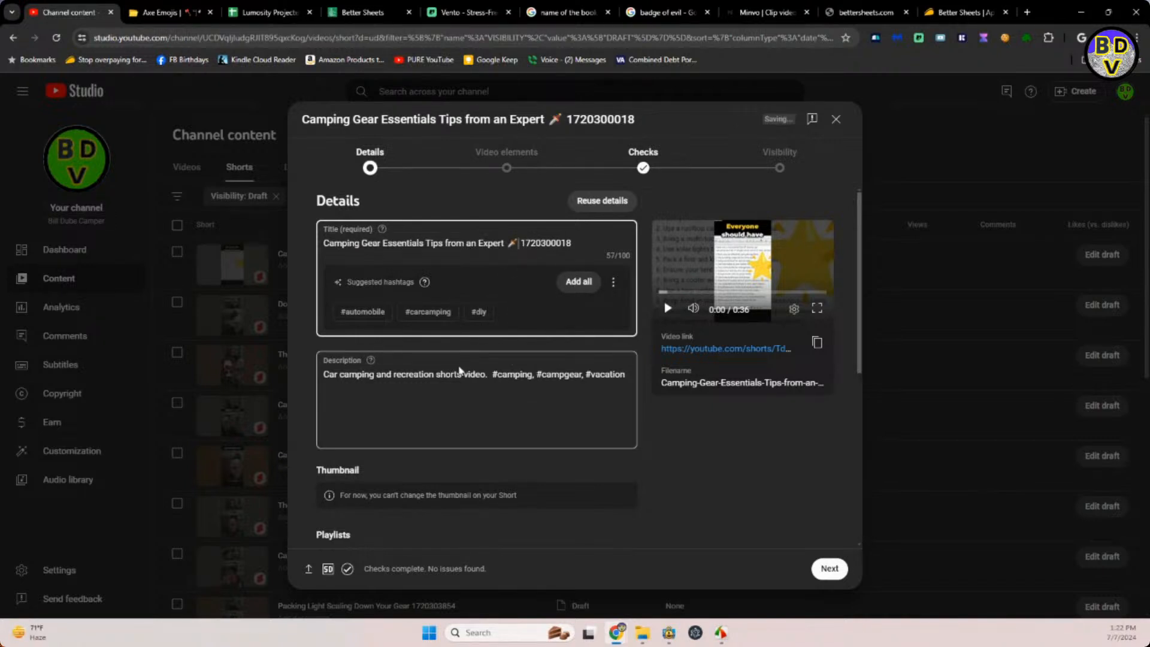
drag(517, 238, 320, 249)
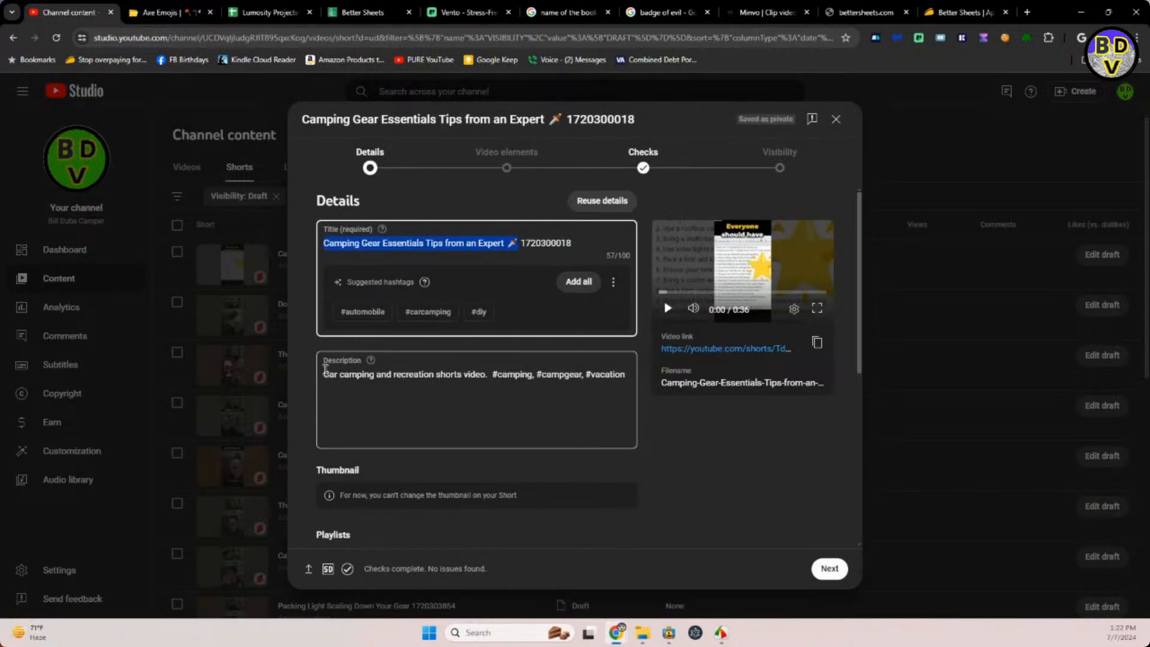
click(324, 372)
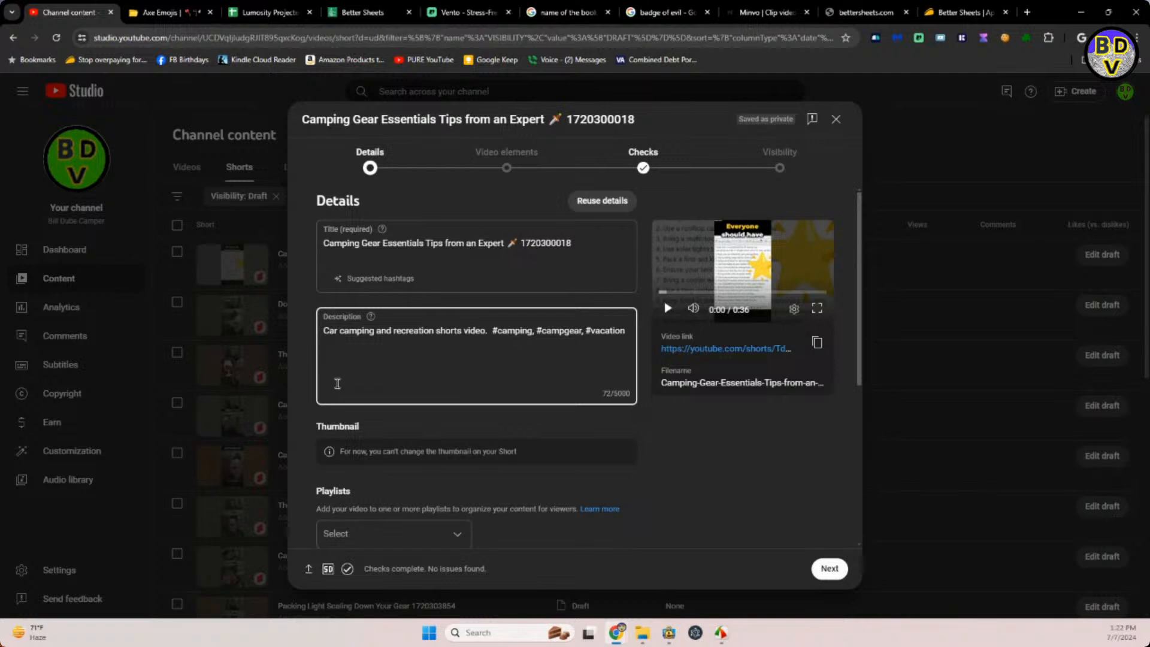
key(ctrl+v)
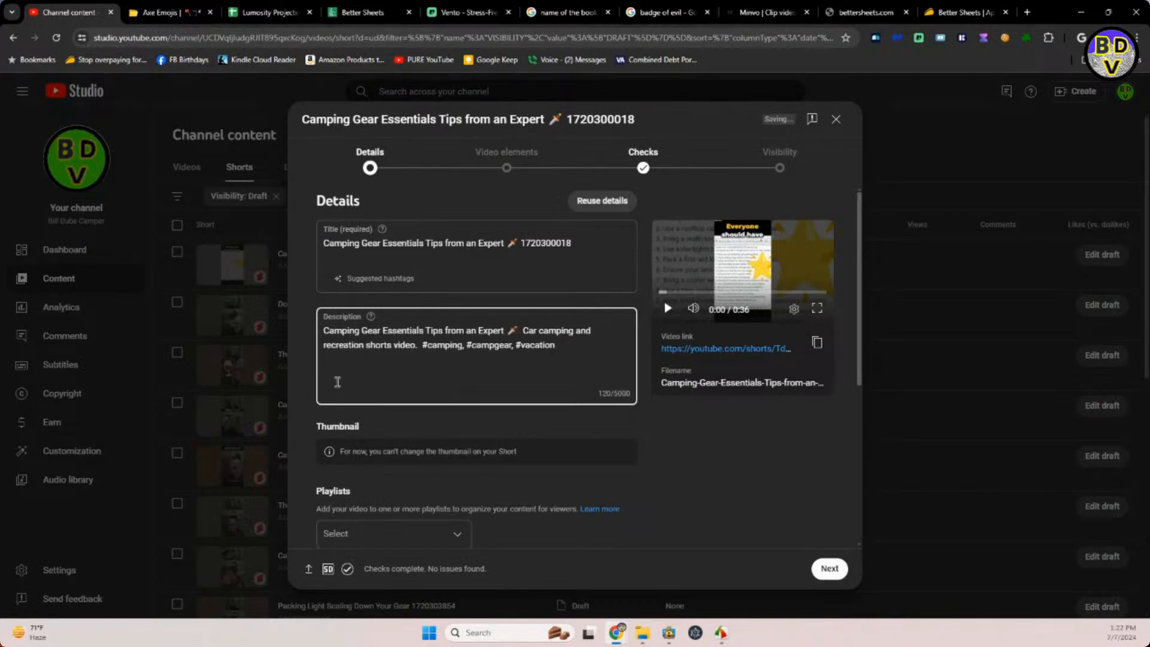
Add the Camping Gear Essentials Short to the CAMPER SHORTS VIDEOS playlist.
scroll(466, 490, down, 1)
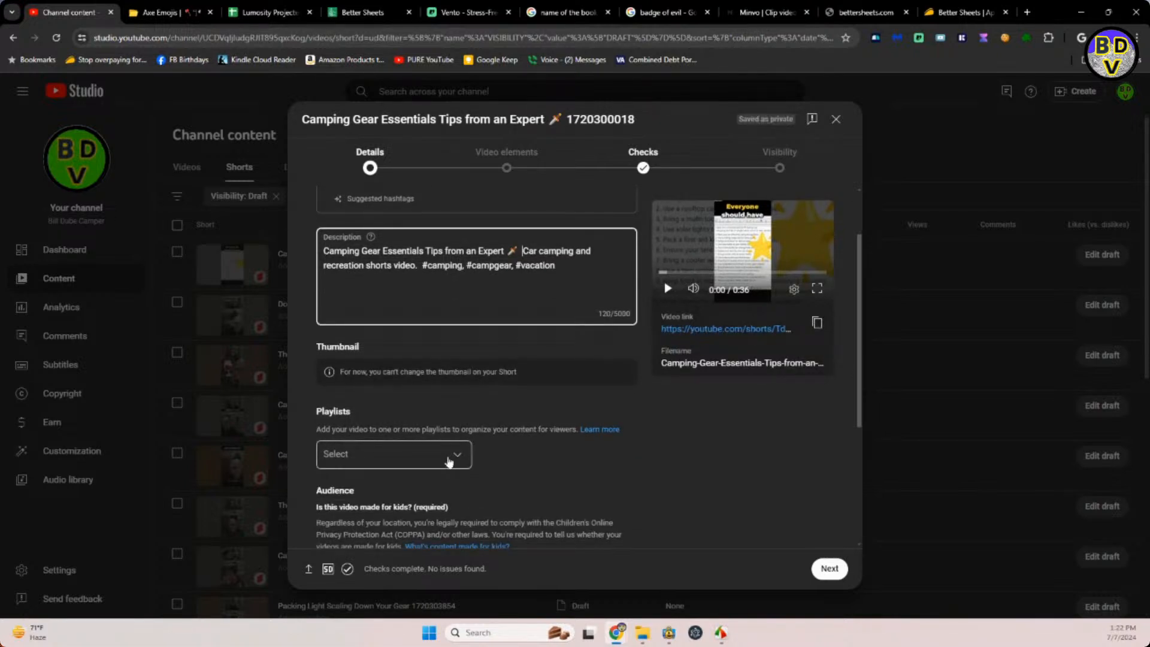
click(453, 456)
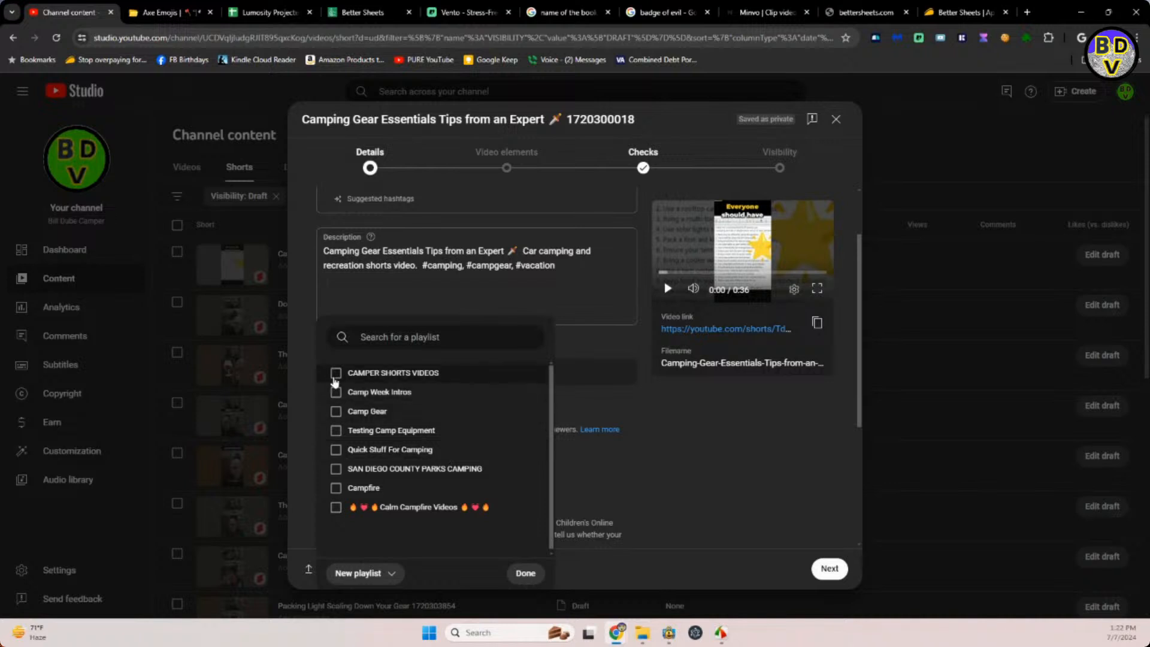
click(336, 372)
click(664, 451)
scroll(668, 488, down, 3)
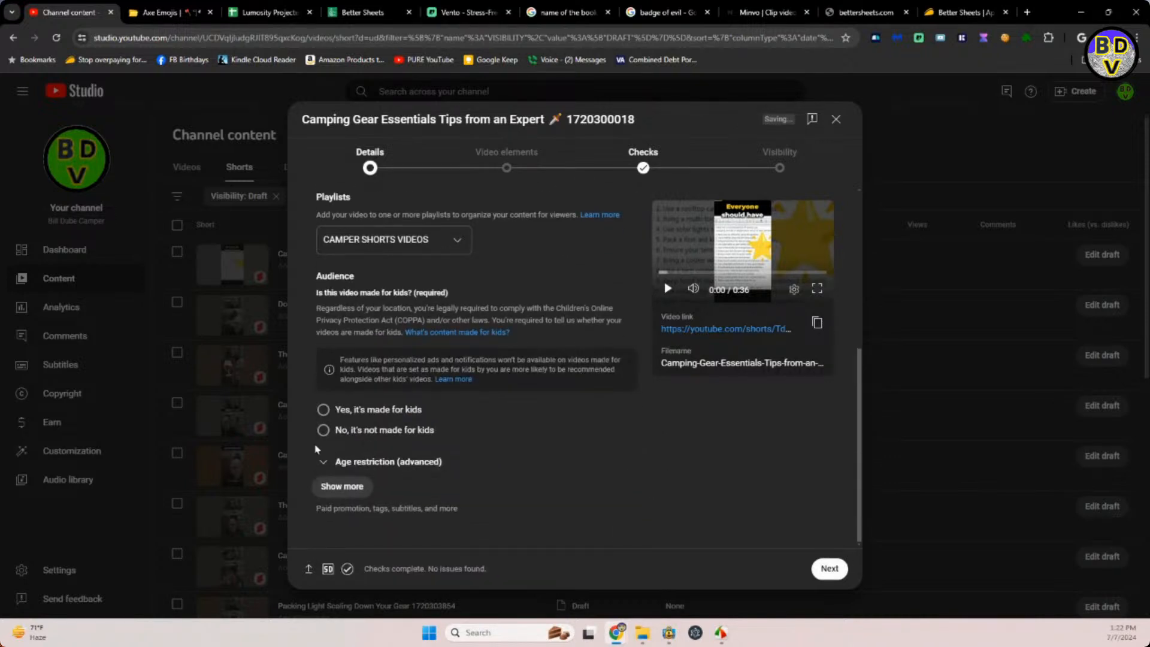
Mark the Camping Gear Essentials Short as not made for kids and answer No to the altered content question.
click(324, 431)
click(342, 486)
scroll(418, 472, down, 5)
scroll(419, 471, down, 1)
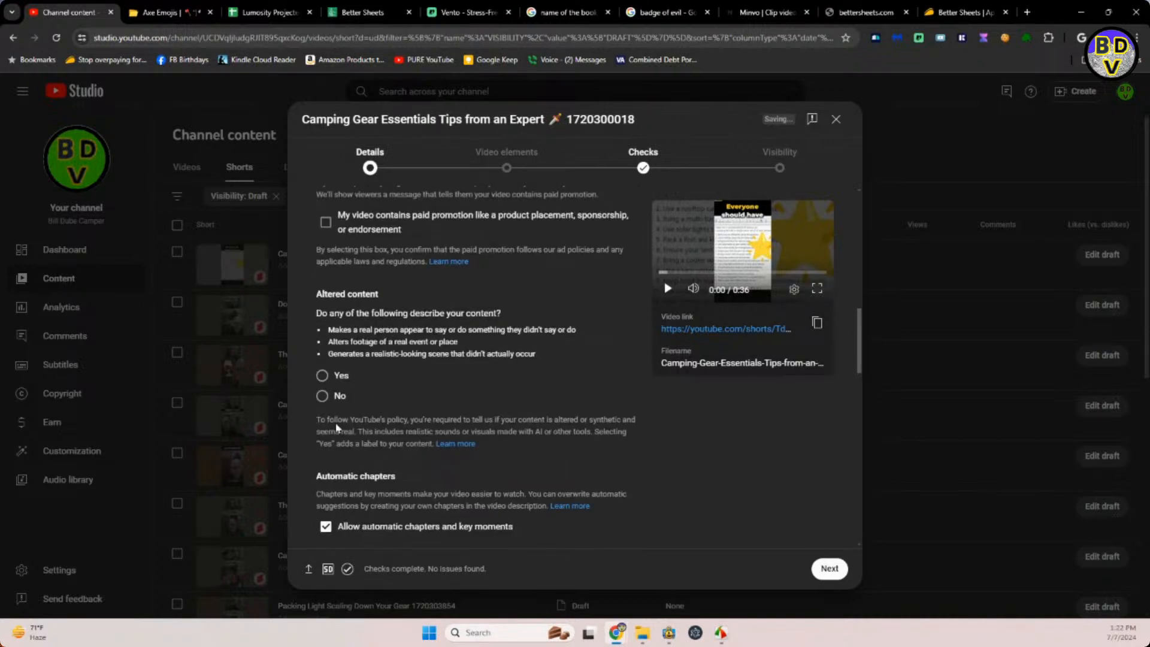
click(323, 399)
scroll(489, 381, down, 2)
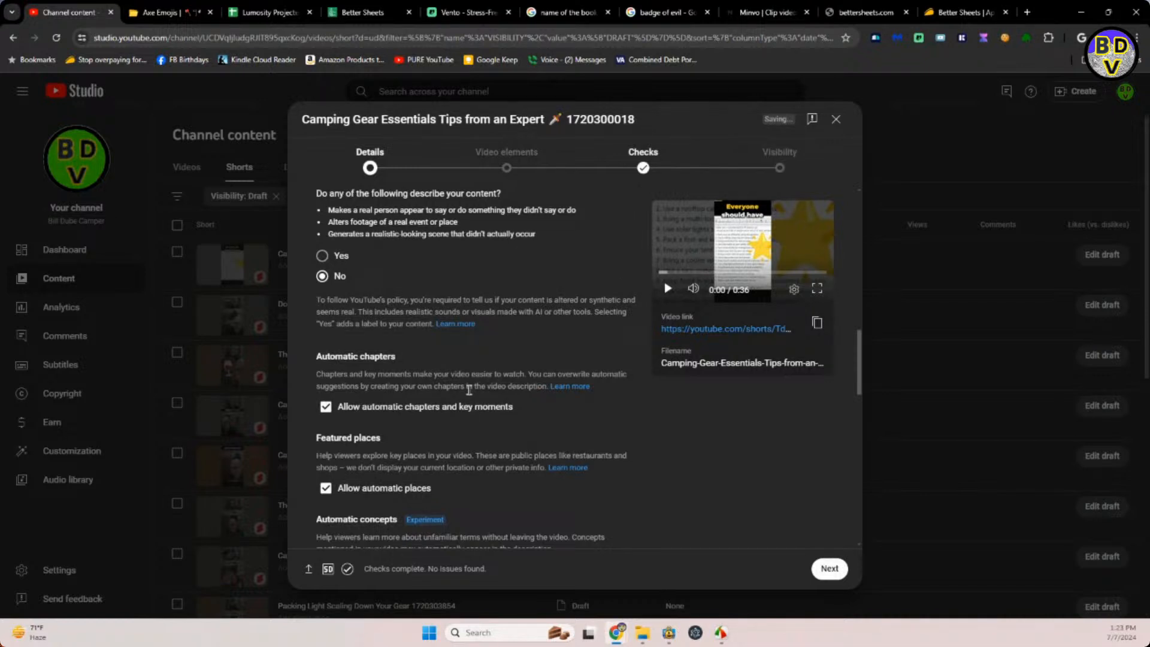
scroll(471, 392, down, 2)
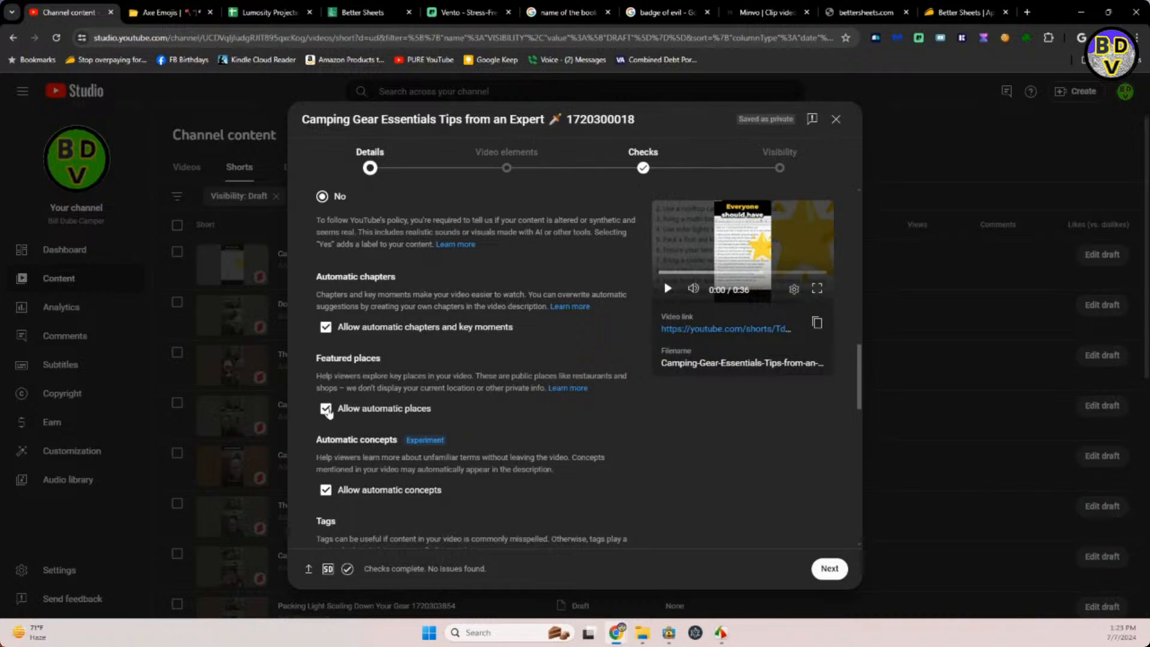
click(326, 410)
scroll(413, 381, down, 5)
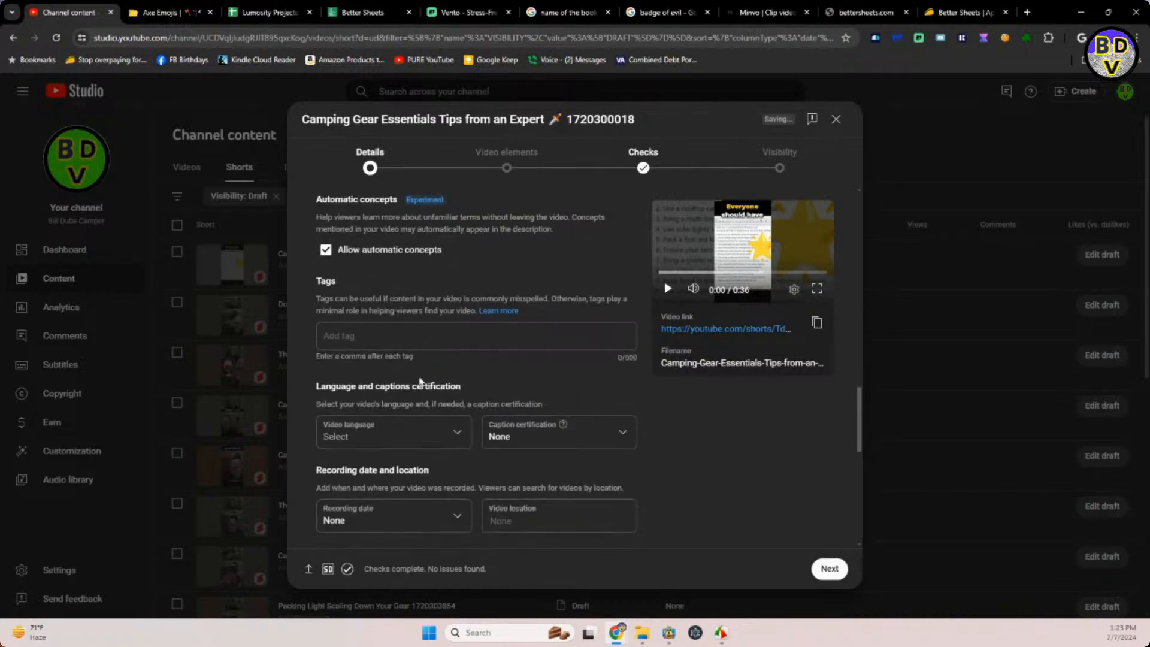
scroll(420, 381, up, 10)
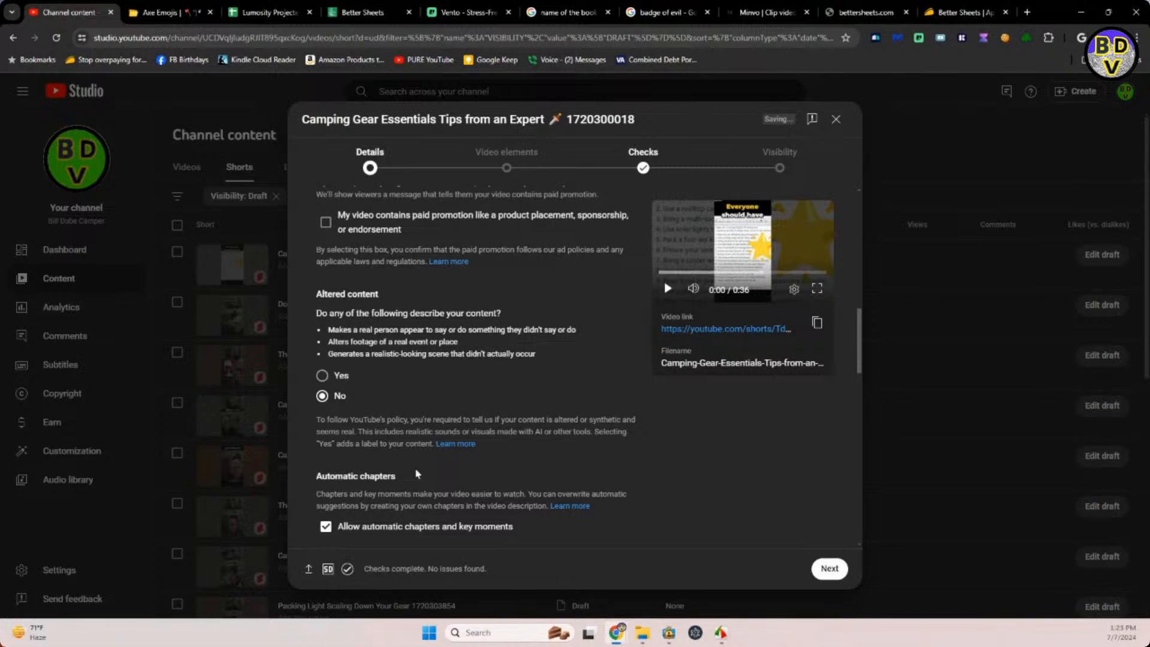
scroll(417, 462, down, 1)
scroll(416, 457, down, 2)
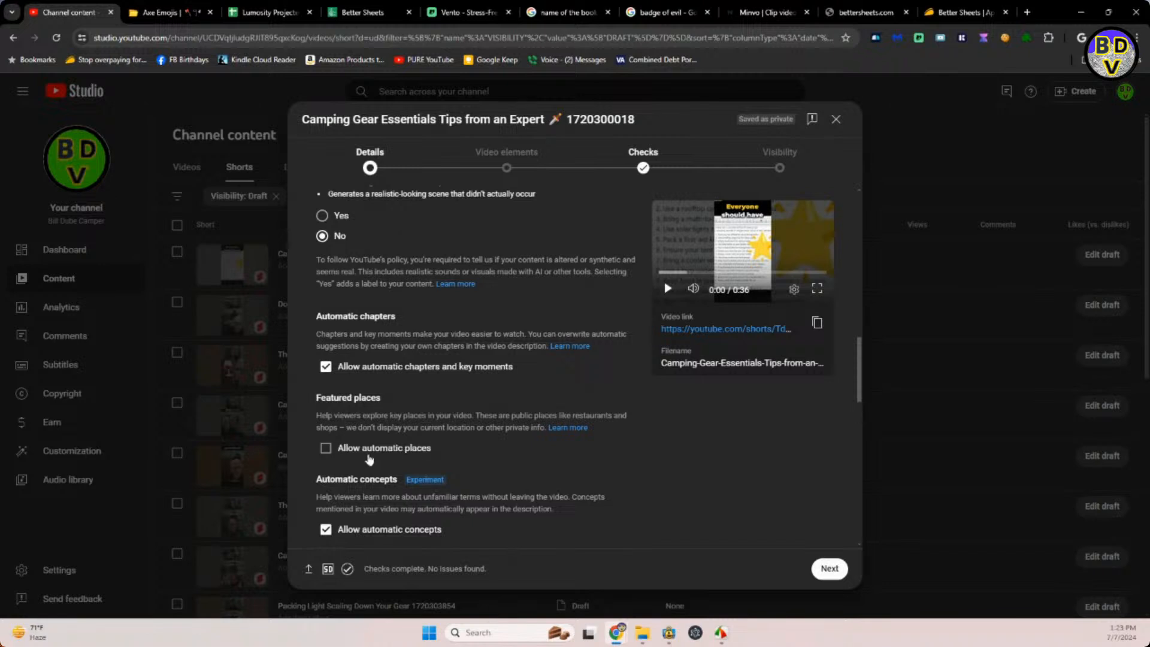
click(334, 451)
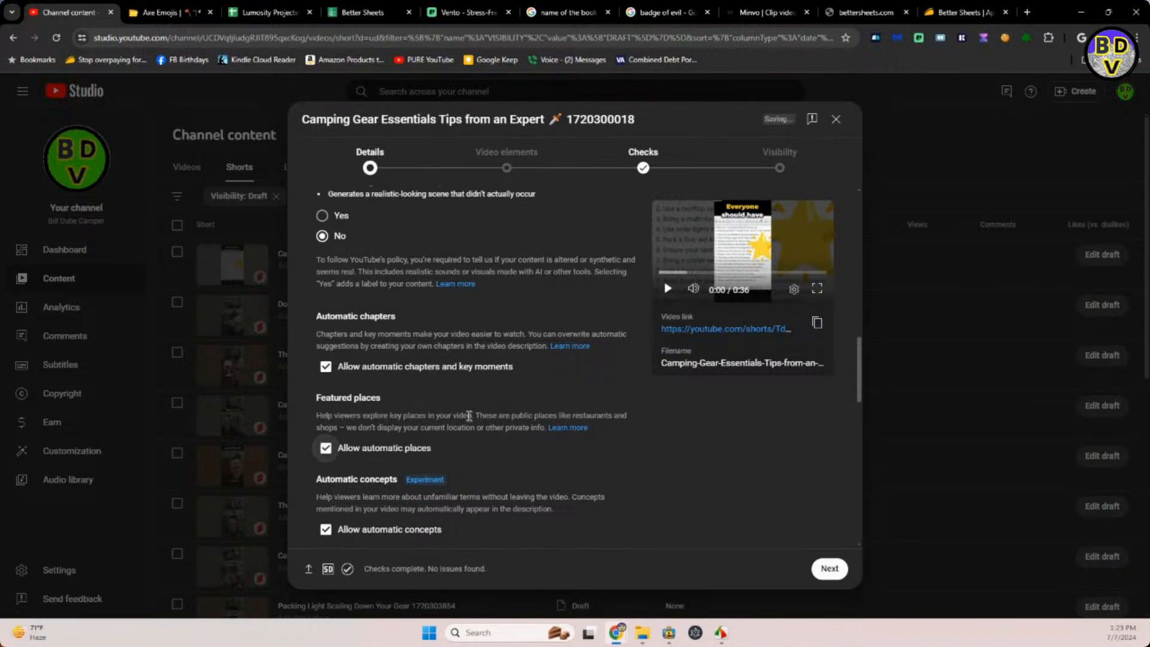
Schedule the Camping Gear Essentials Short to go public on Jul 10, 2024 at 9:59 AM.
click(779, 164)
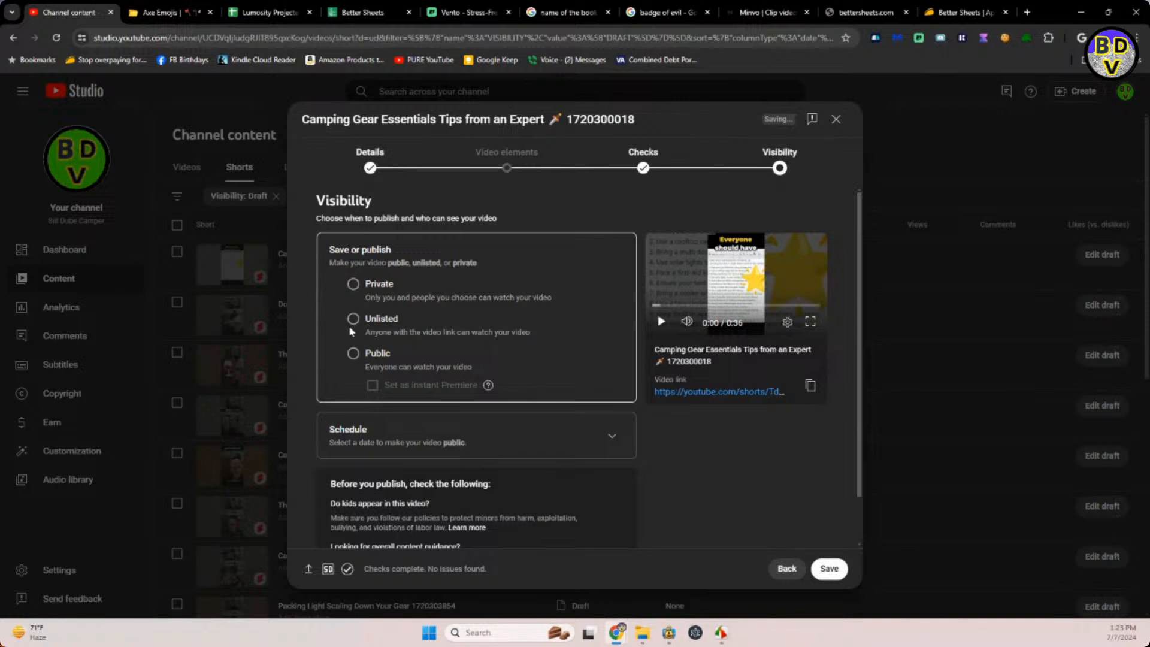
click(610, 436)
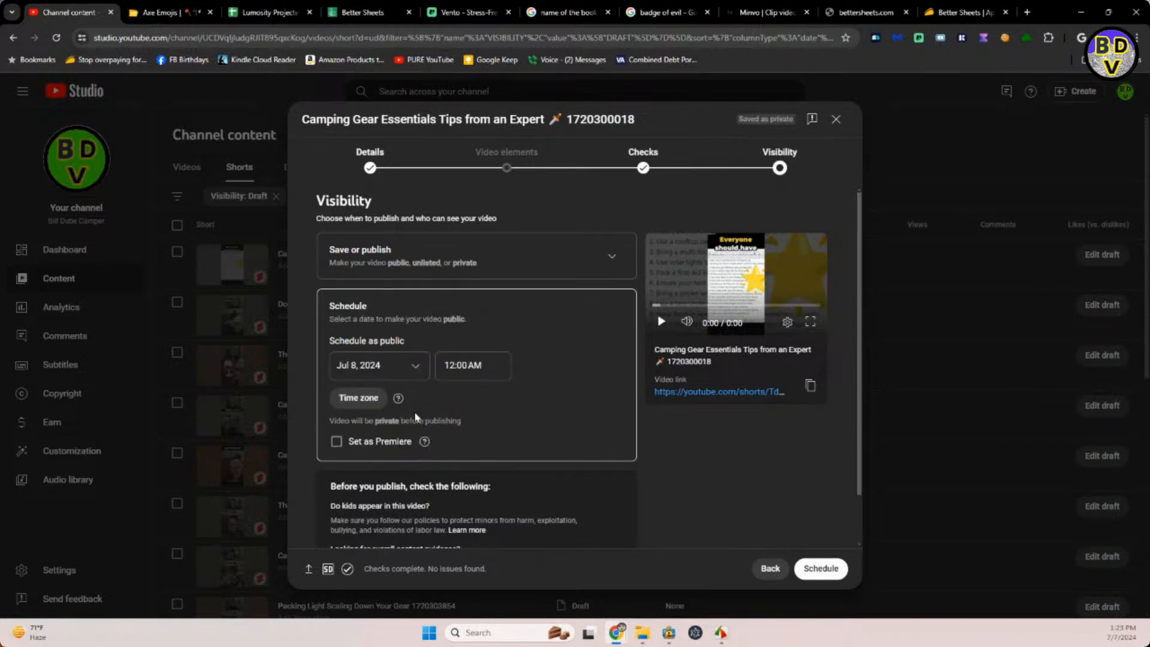
click(401, 366)
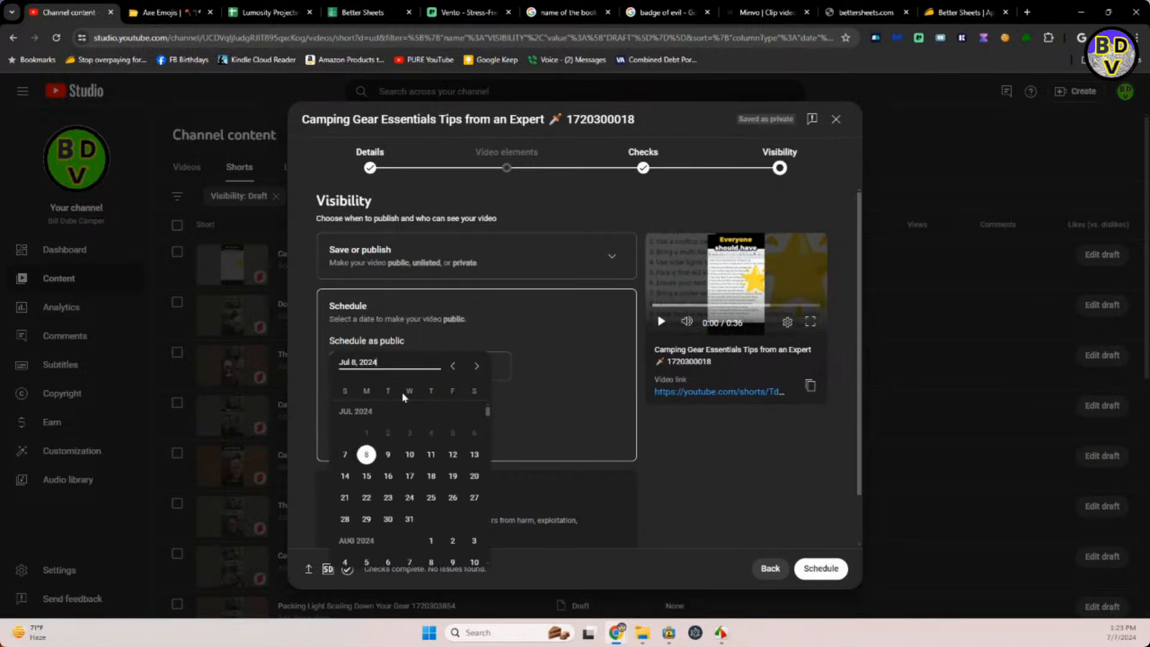
click(417, 456)
click(479, 365)
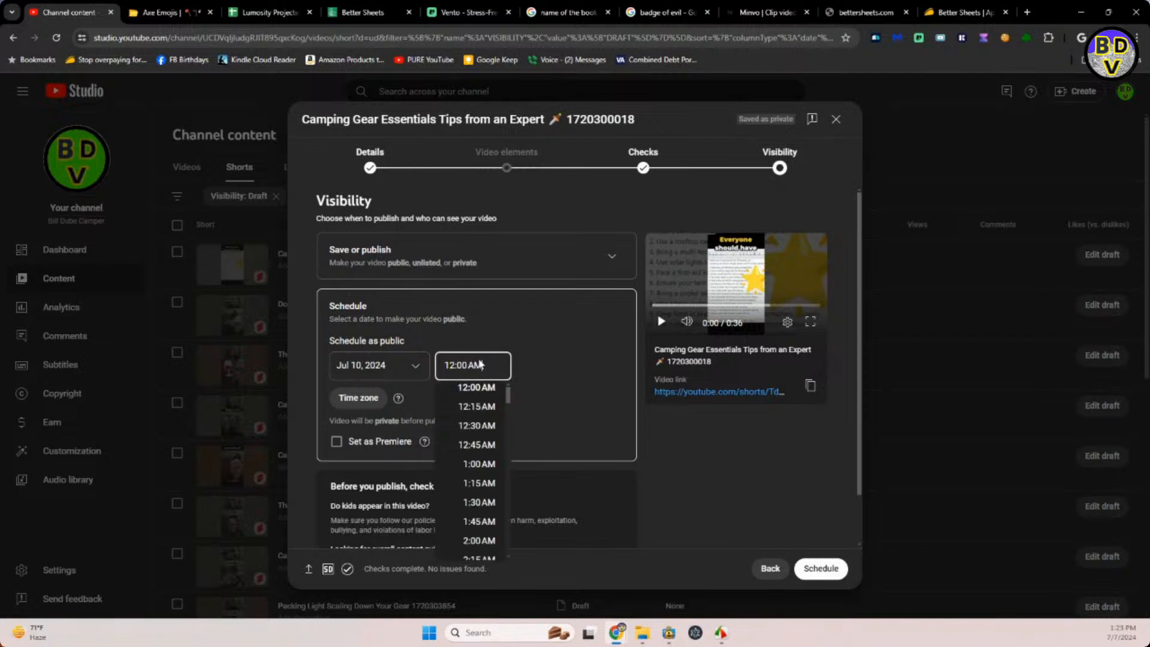
drag(485, 360, 413, 386)
text(9:59 AM)
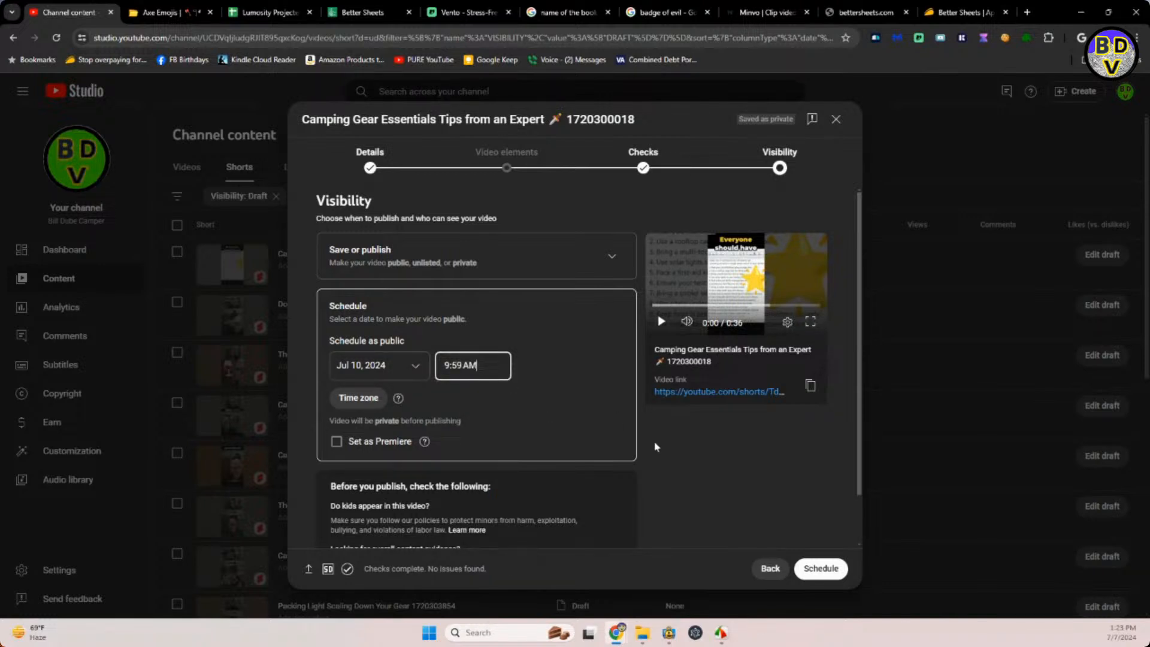
scroll(685, 446, down, 1)
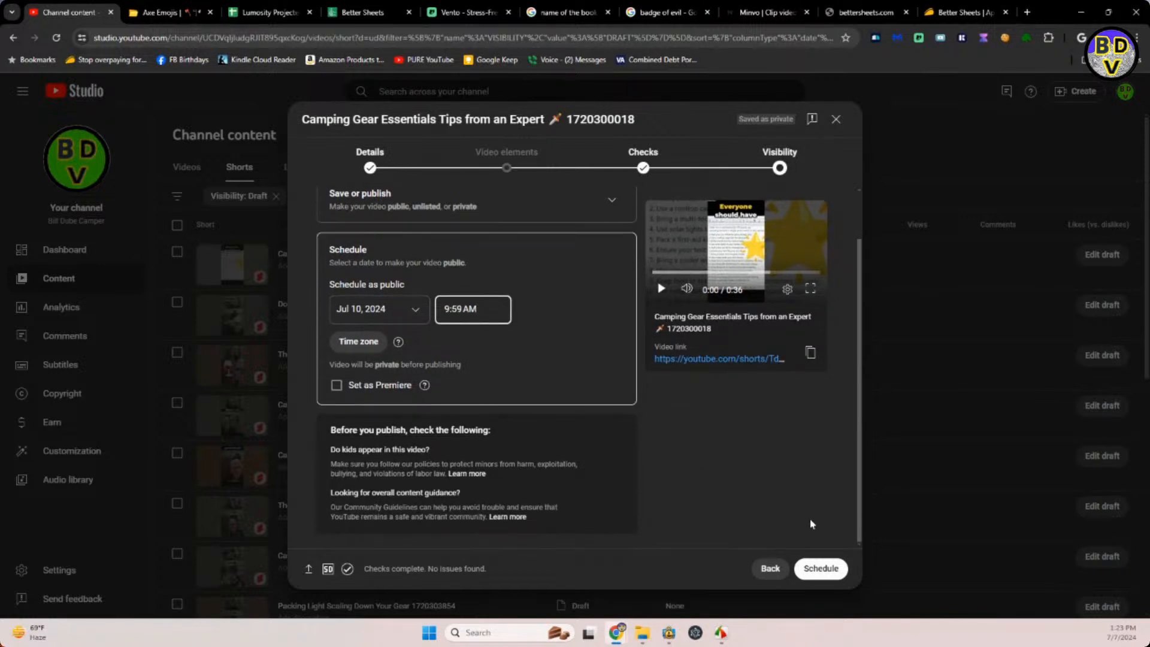
click(810, 571)
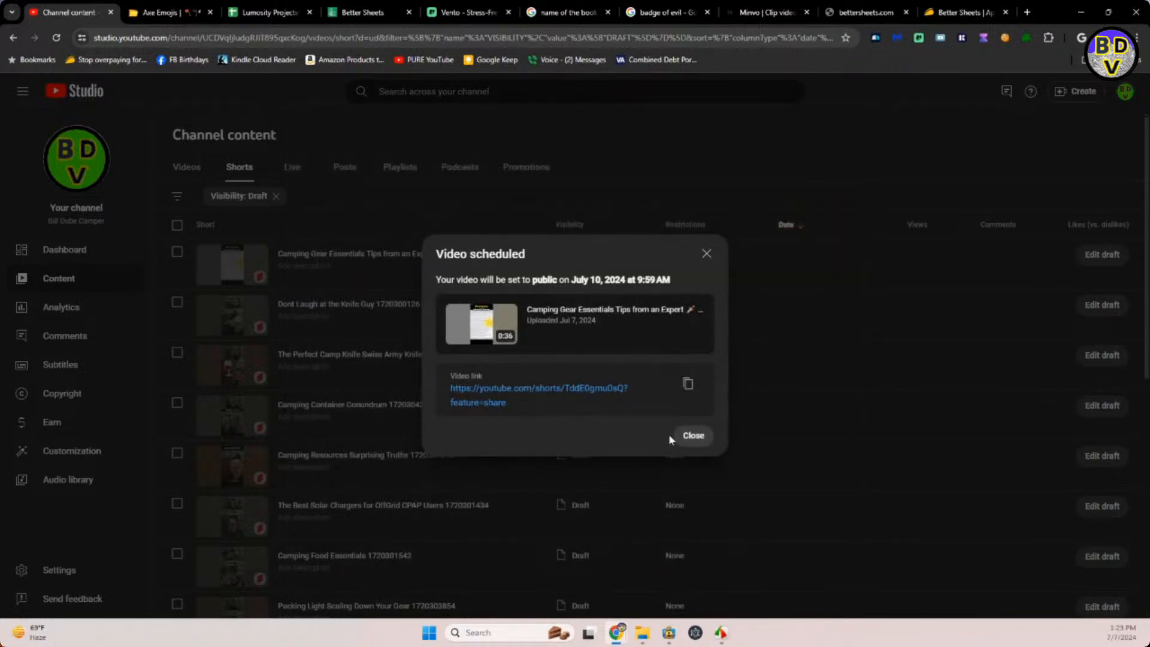
click(695, 434)
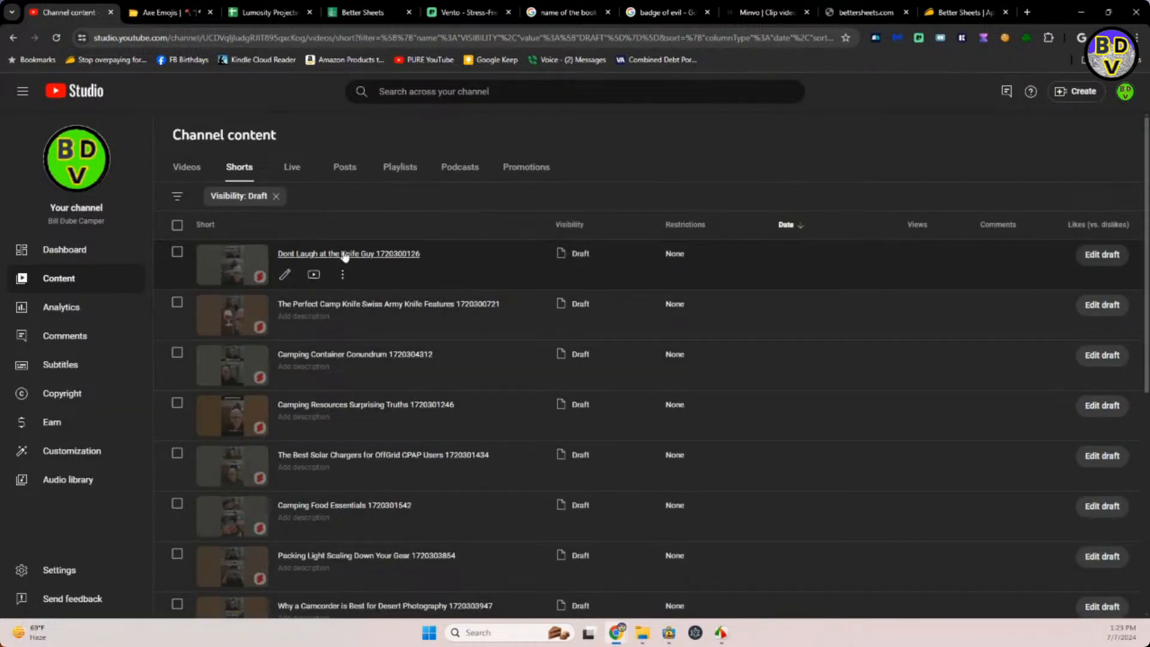
Open the Dont Laugh at the Knife Guy draft, then search the emoji site for "knife" and copy the kitchen knife emoji.
click(345, 254)
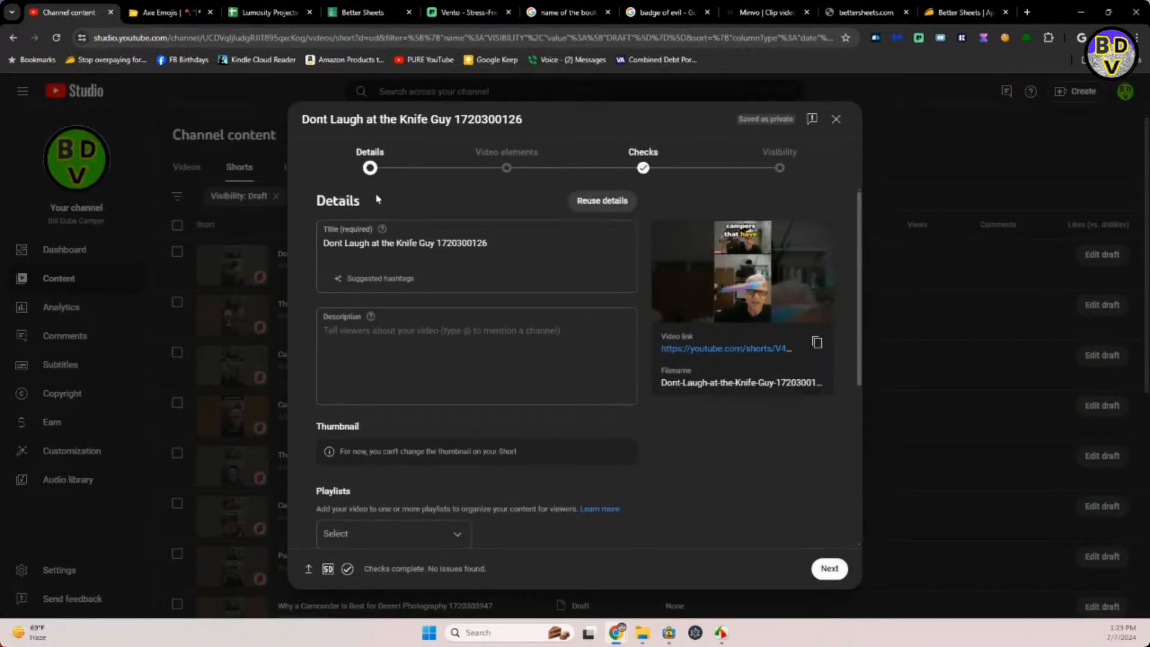
click(168, 13)
click(435, 84)
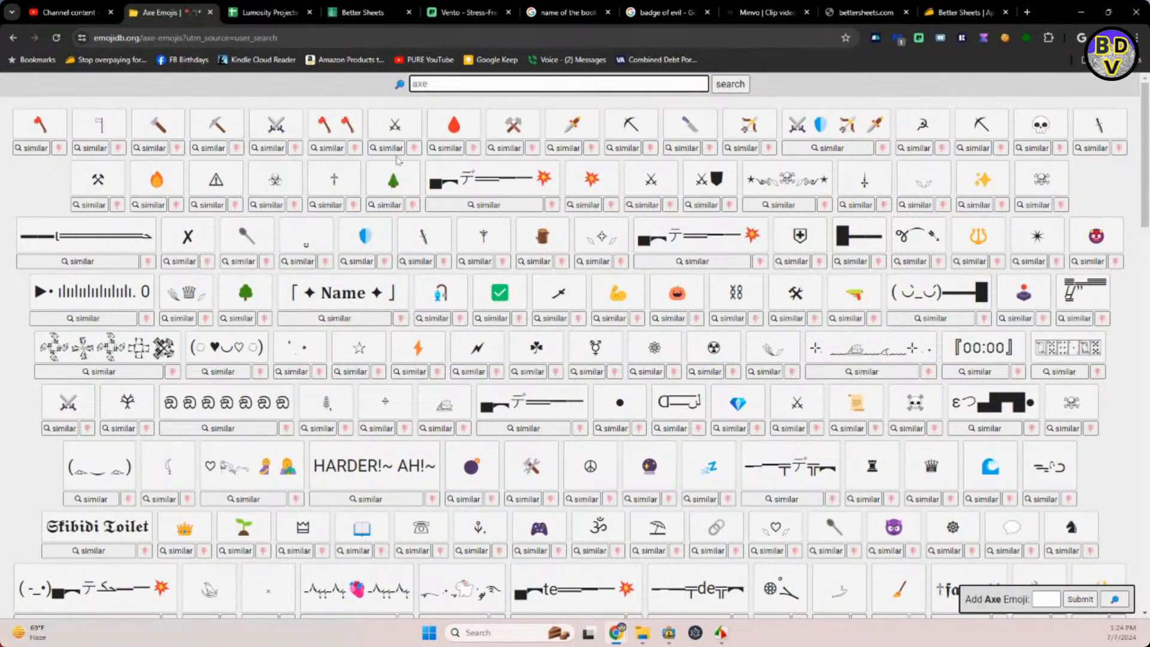
text(k)
key(Return)
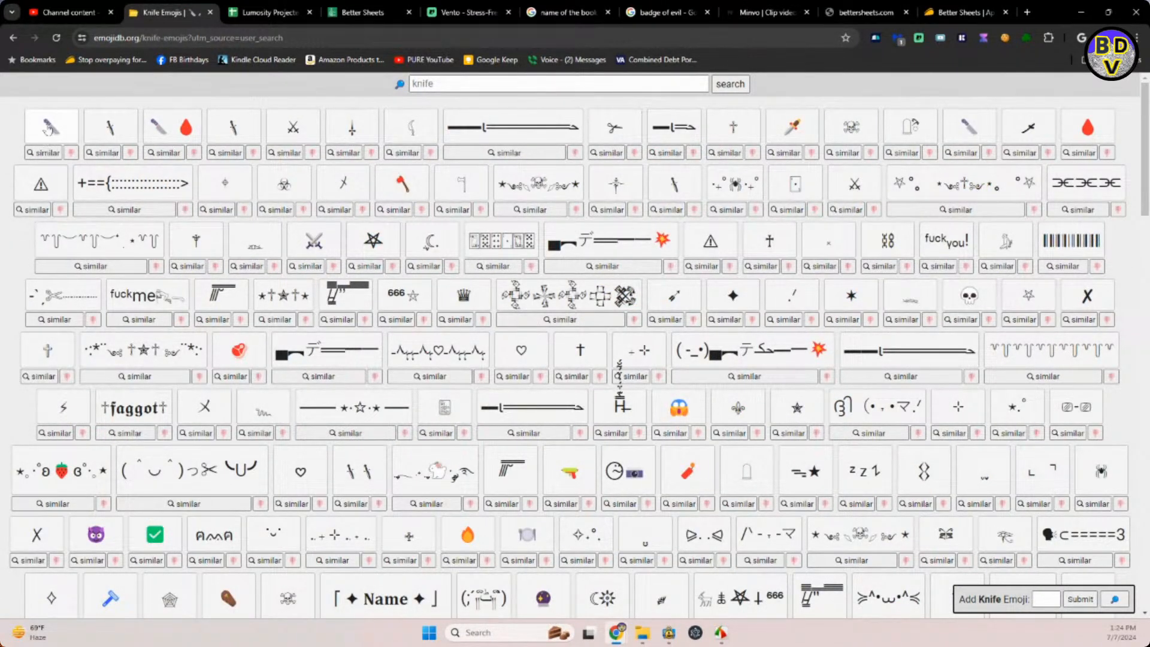
click(51, 138)
Insert the knife emoji after "Guy" in the Short's title in YouTube Studio and correct "Dont" to "Don't".
click(63, 12)
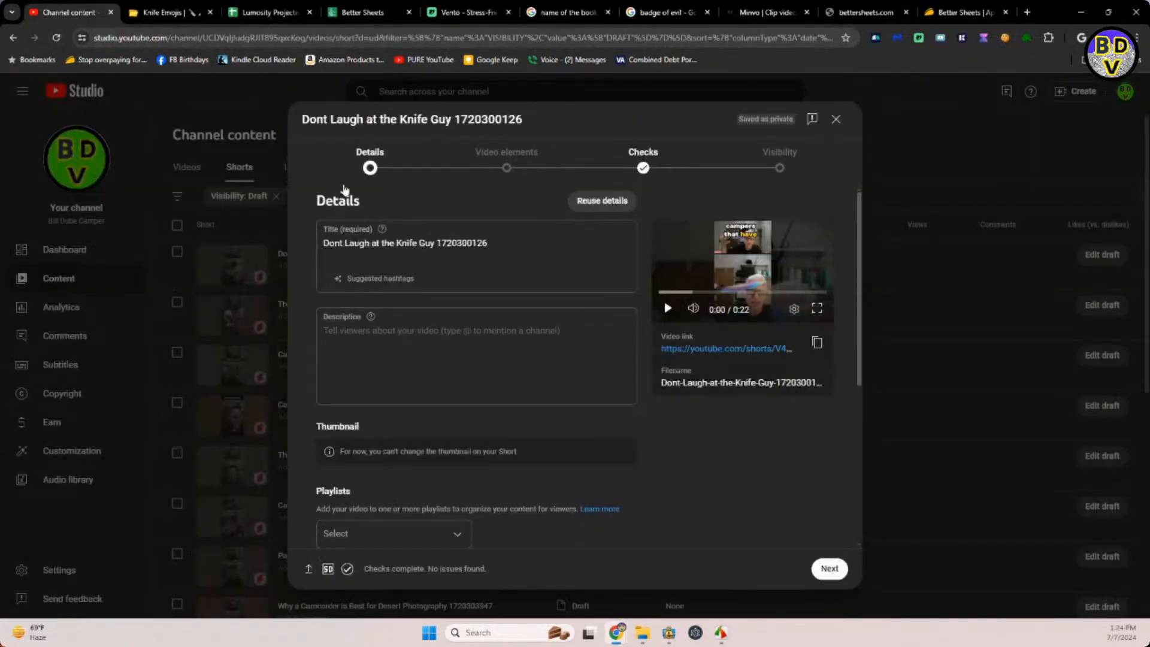
click(435, 242)
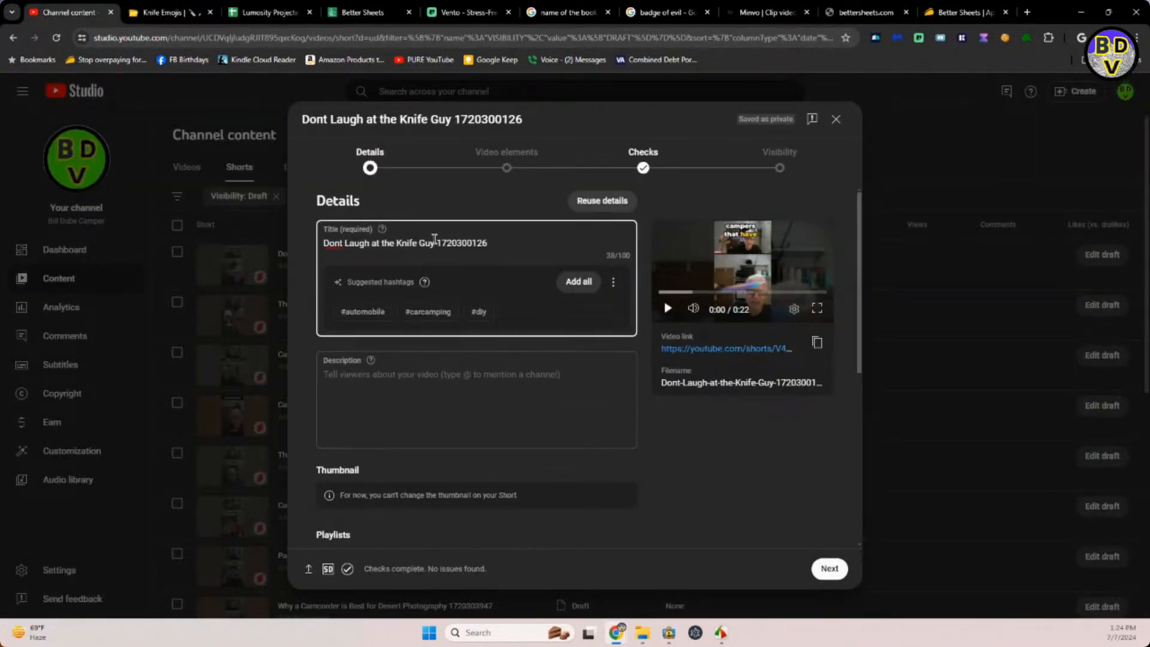
key(ctrl+v)
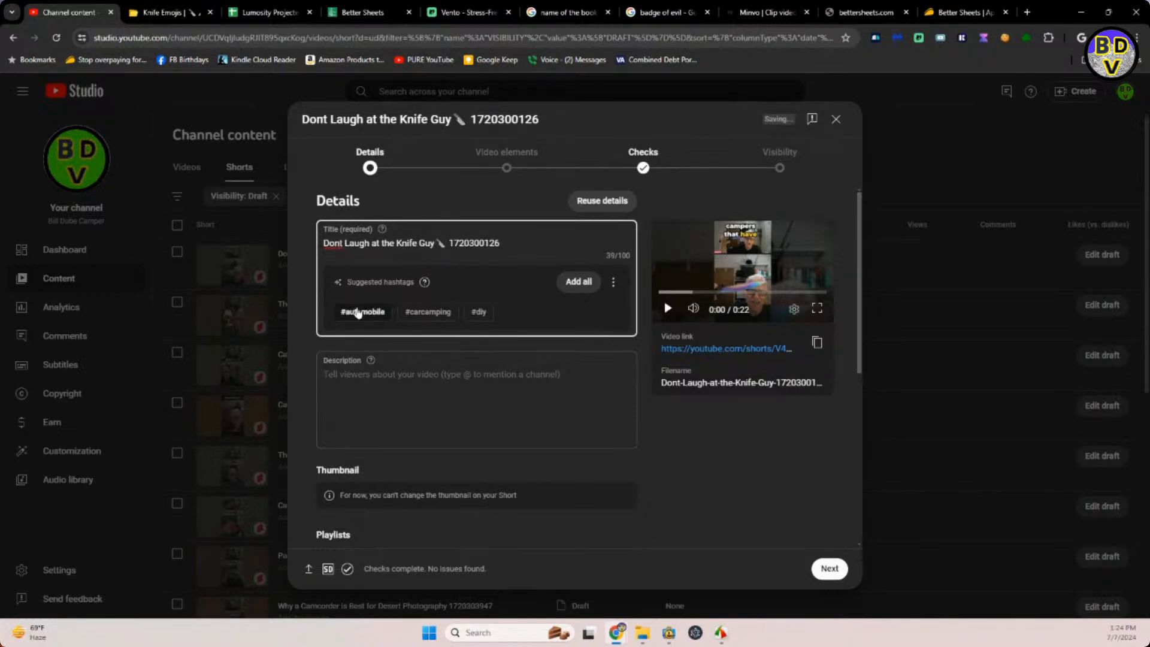
text(')
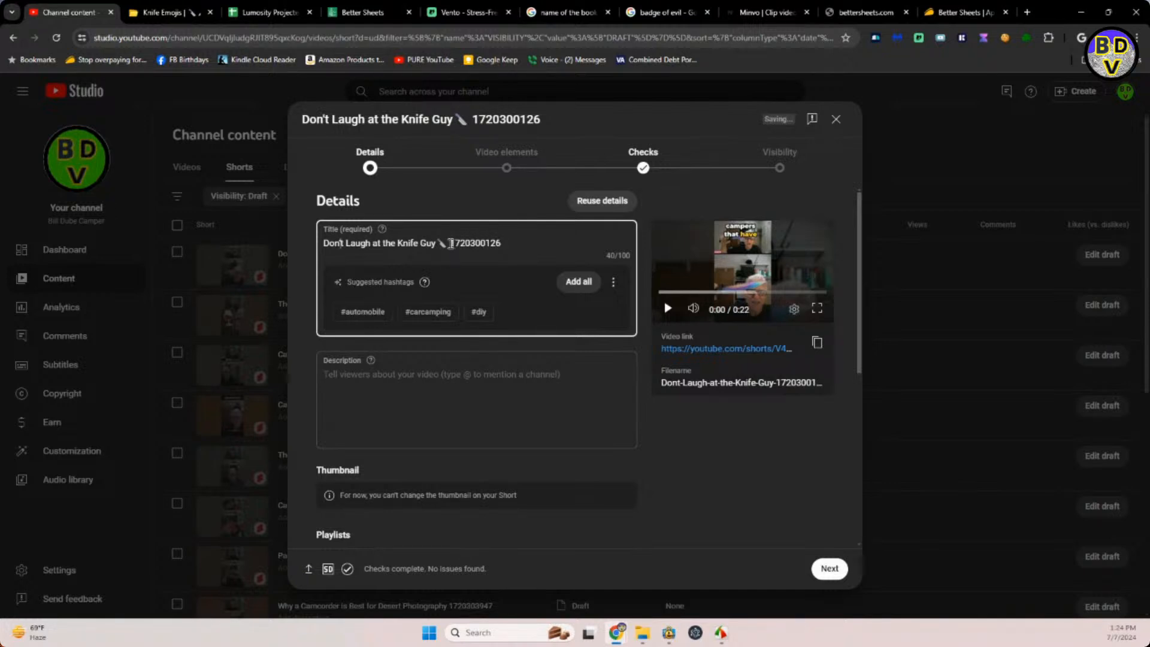
Copy the title wording "Don't Laugh at the Knife Guy" with its emoji into the Short's description.
drag(448, 244, 321, 252)
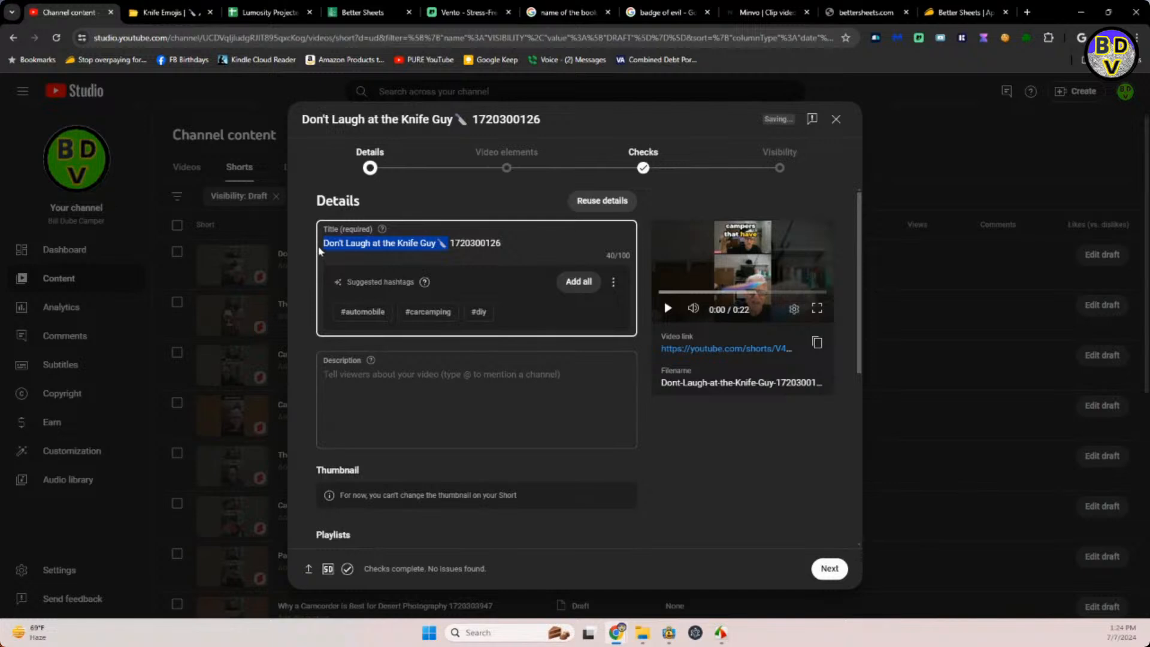
key(ctrl+c)
click(398, 372)
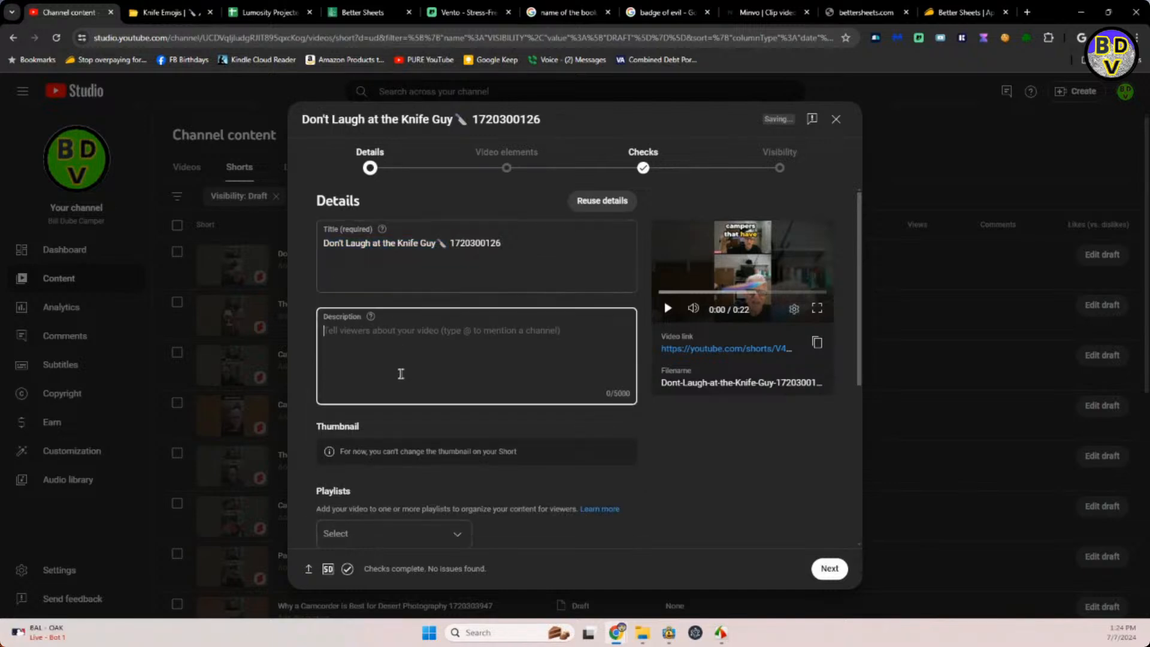
key(ctrl+v)
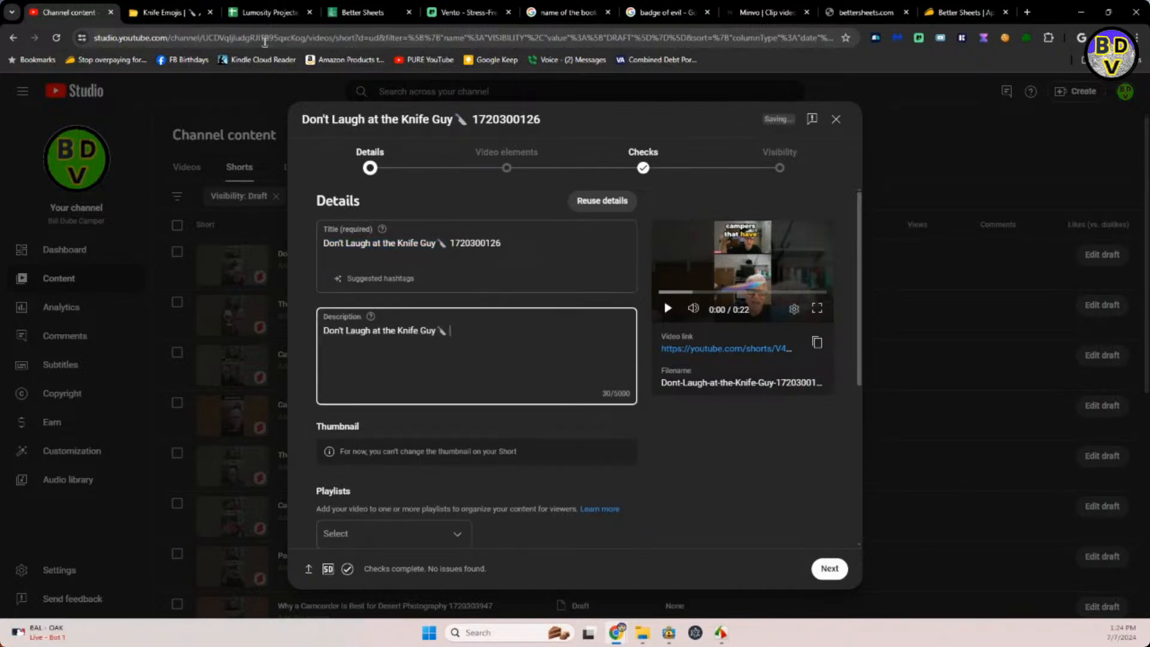
Switch to the Lumosity Projected Release Dates spreadsheet for the reusable description text in I10.
click(246, 13)
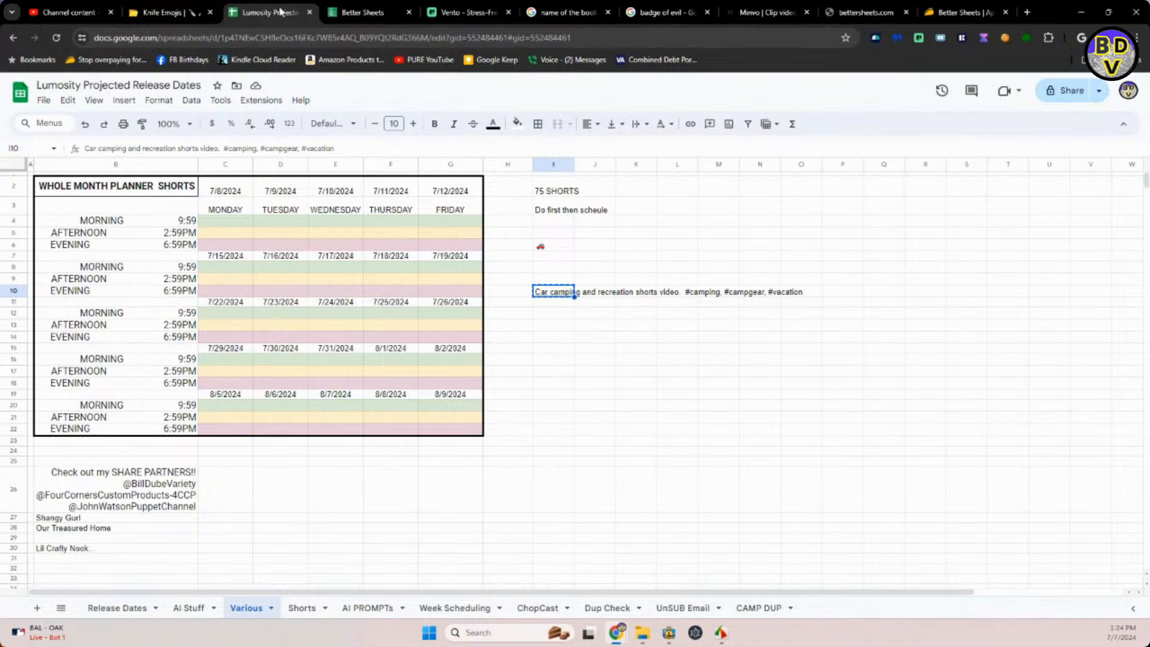
Switch to YouTube Studio and append the reusable car camping description with its #camping, #campgear and #vacation hashtags to the Knife Guy Short's description.
click(157, 14)
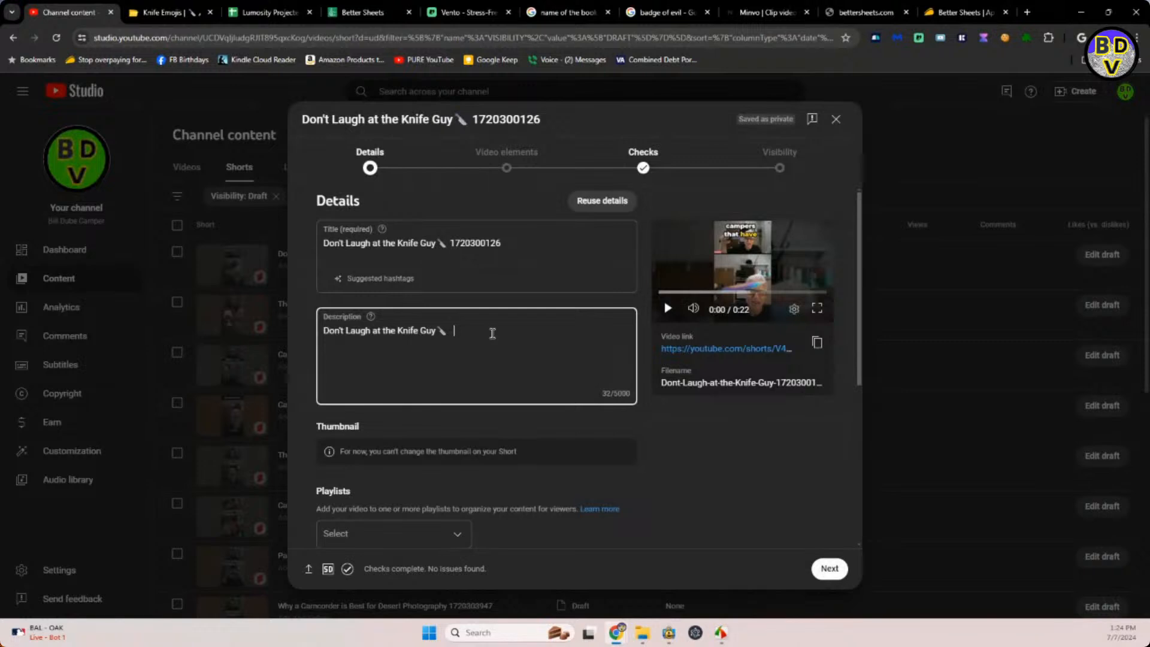
key(ctrl+v)
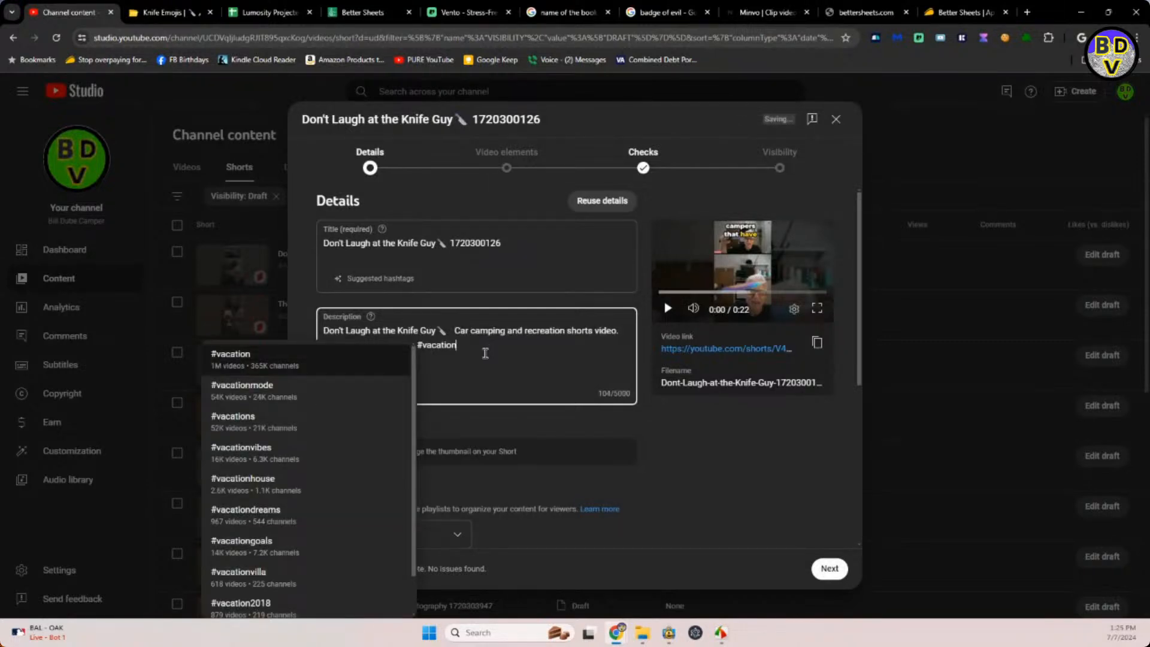
click(542, 441)
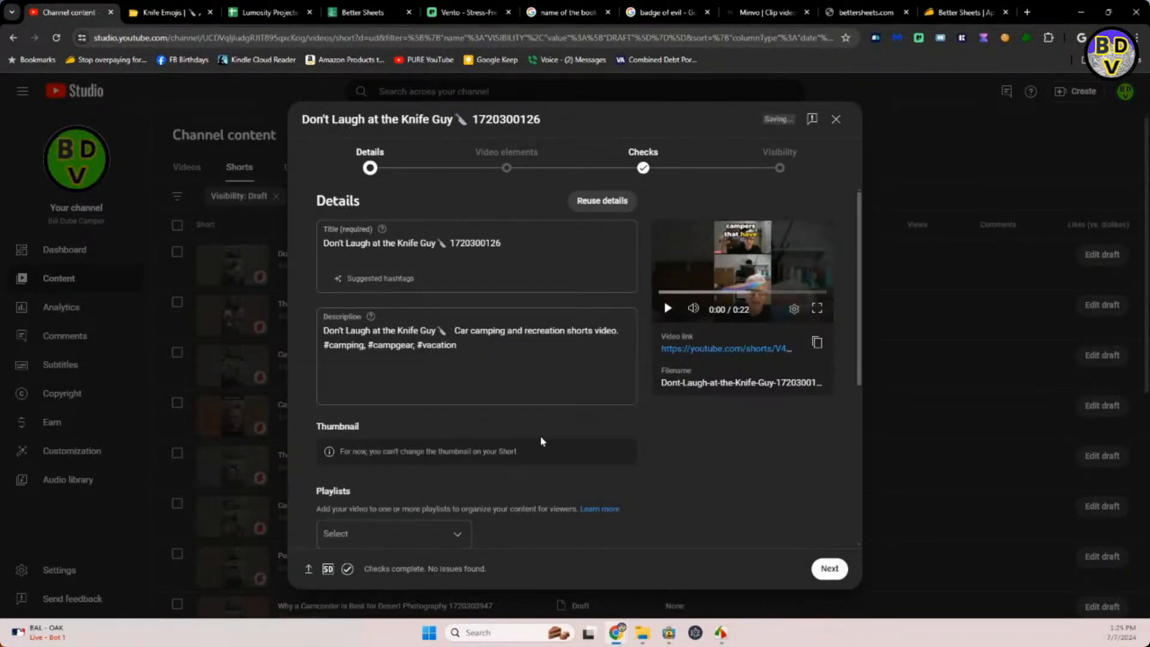
Add the Knife Guy Short to the CAMPER SHORTS VIDEOS playlist.
click(455, 538)
click(336, 373)
click(695, 455)
Set the Knife Guy Short as not made for kids and answer No to the altered content question.
scroll(692, 498, down, 4)
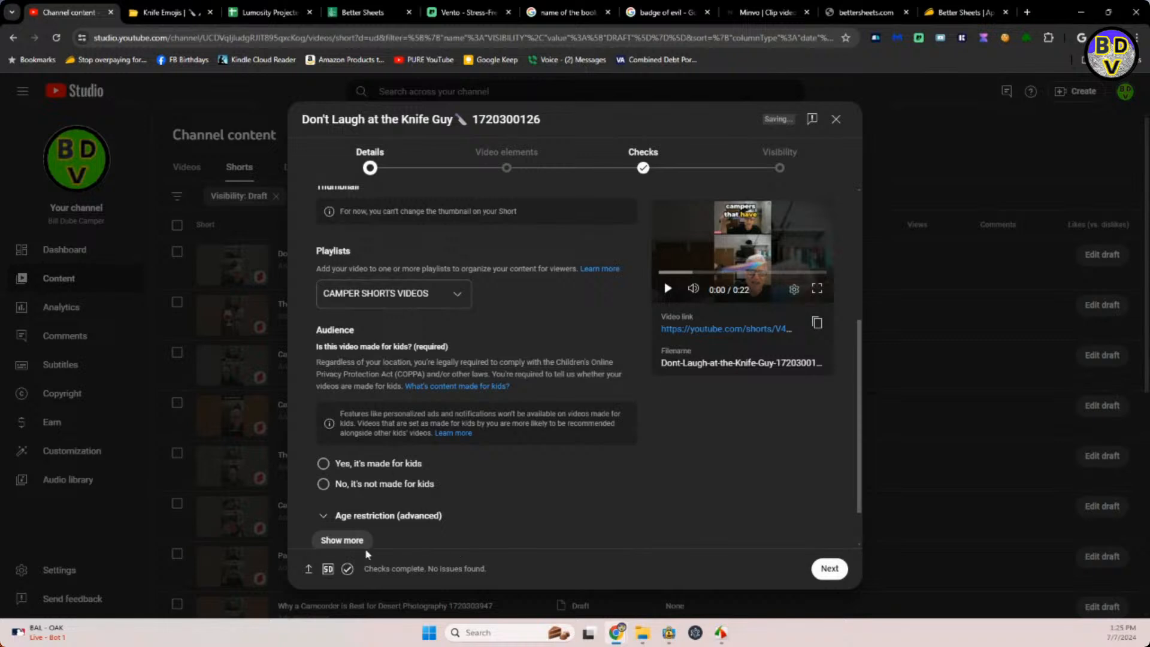
click(323, 484)
click(363, 540)
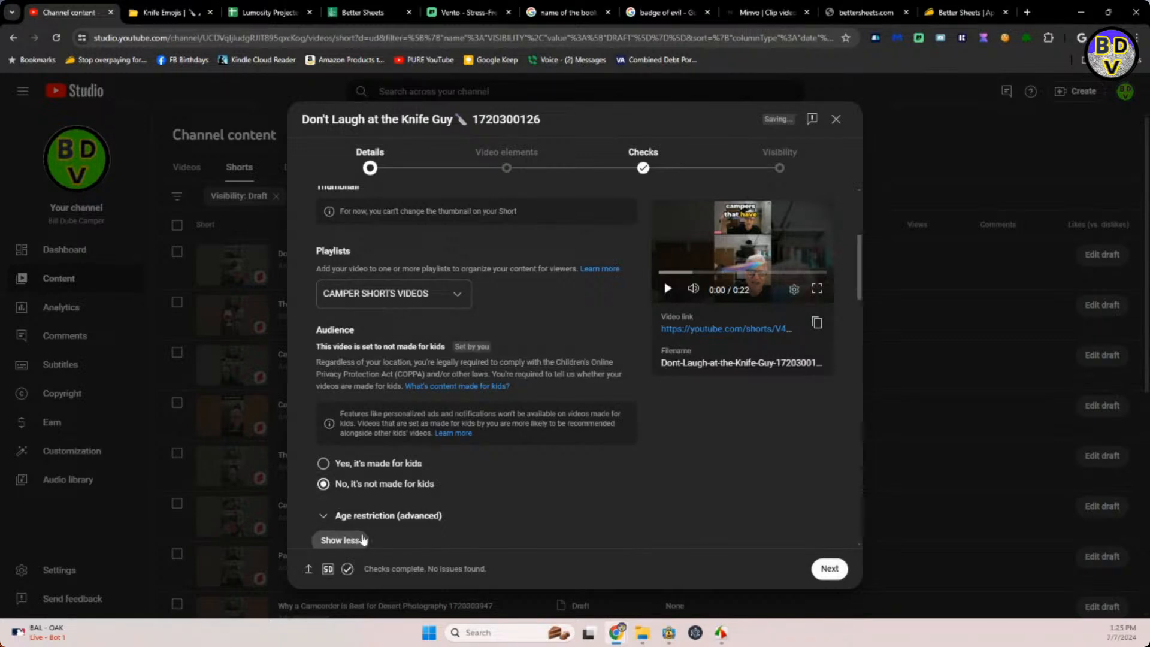
scroll(419, 511, down, 5)
click(323, 530)
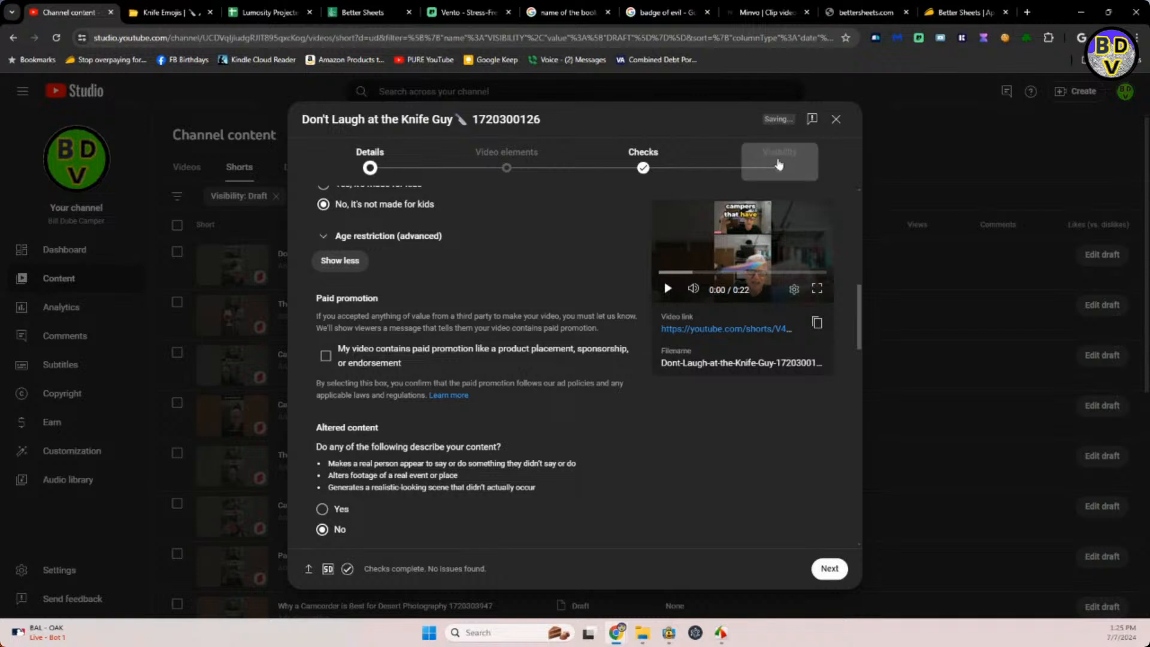
Schedule the Knife Guy Short as public for Jul 10, 2024 at 2:59 PM and dismiss the scheduling confirmation.
click(780, 167)
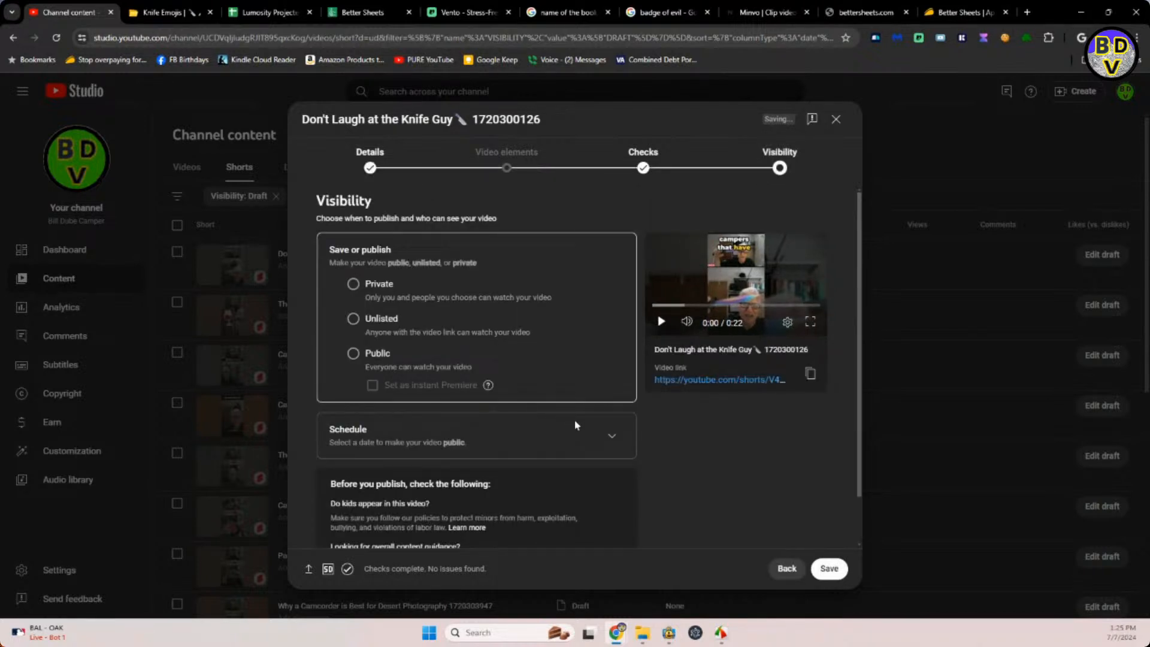
click(610, 436)
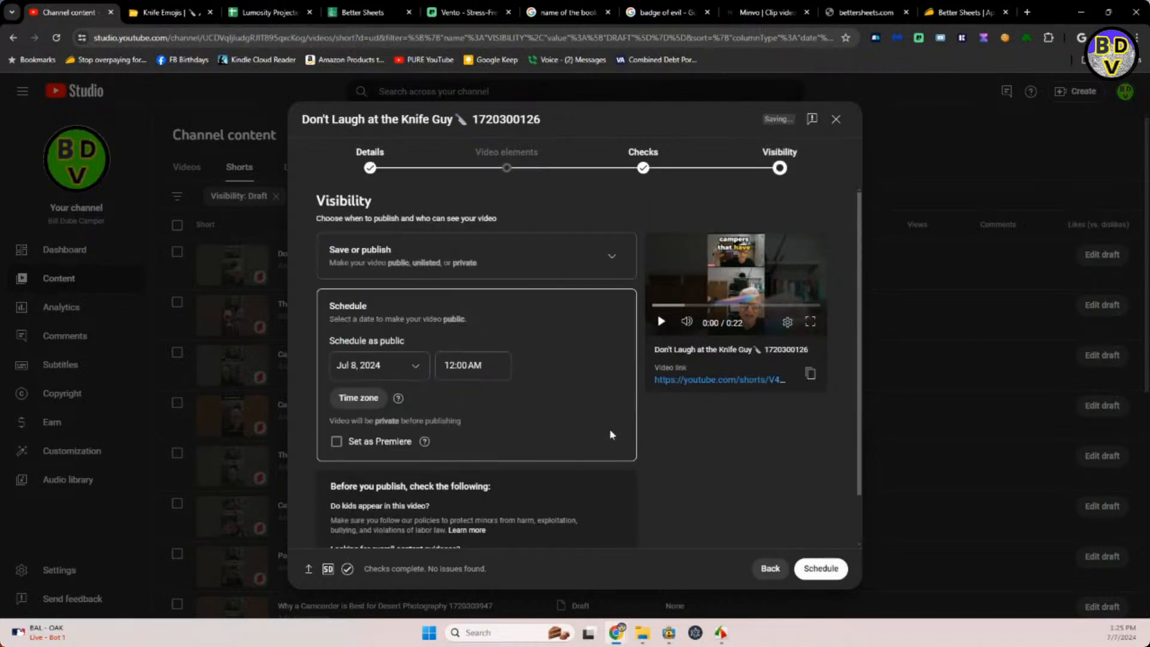
click(383, 371)
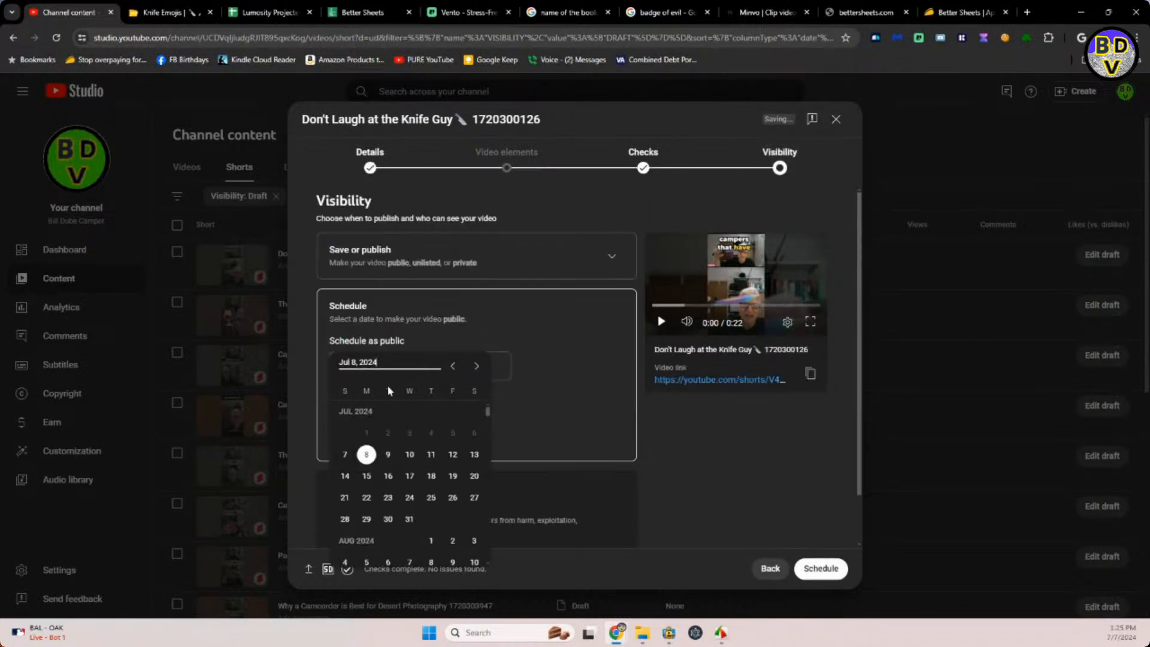
click(410, 455)
drag(483, 366, 440, 376)
text(2)
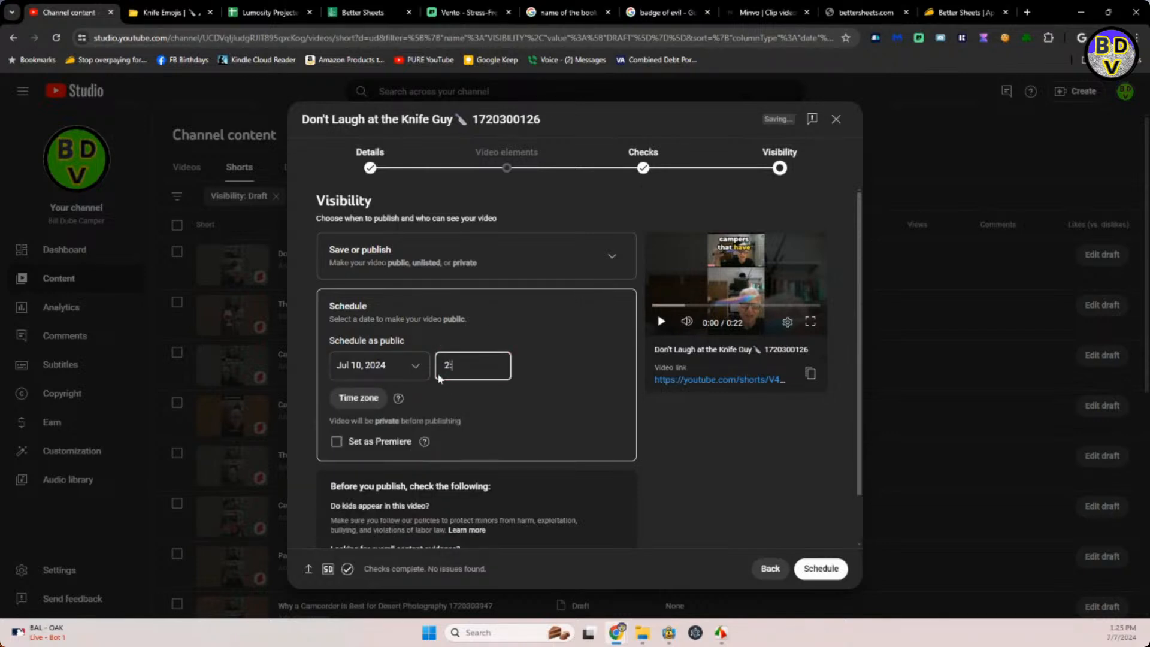
text(:59 PM)
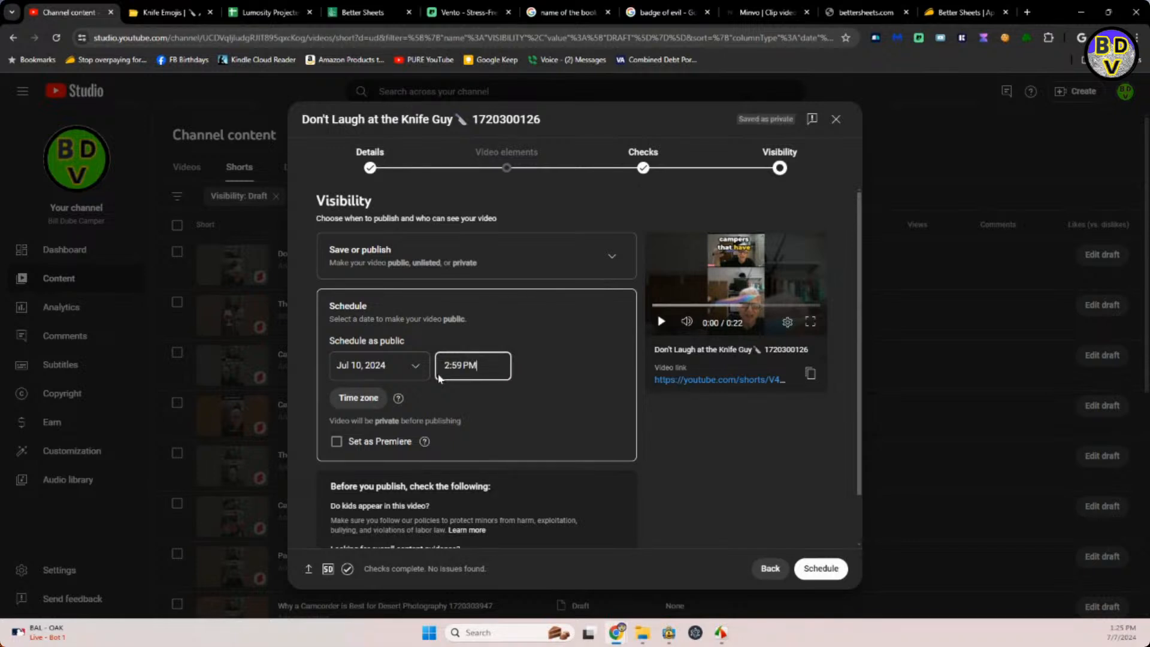
click(807, 573)
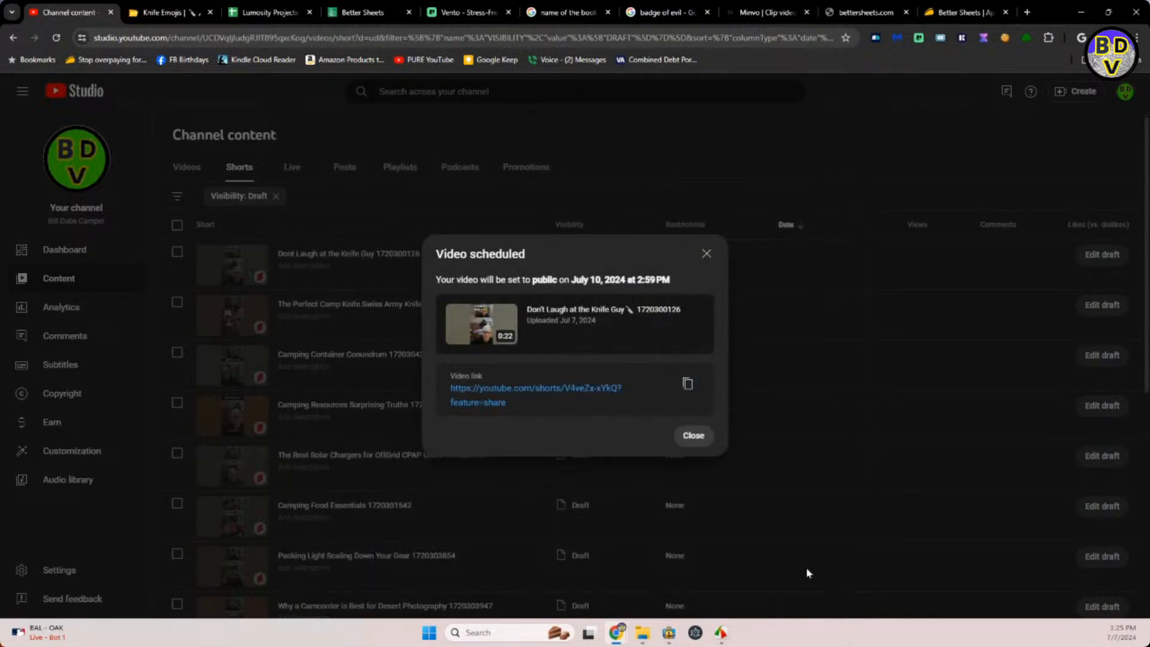
click(693, 436)
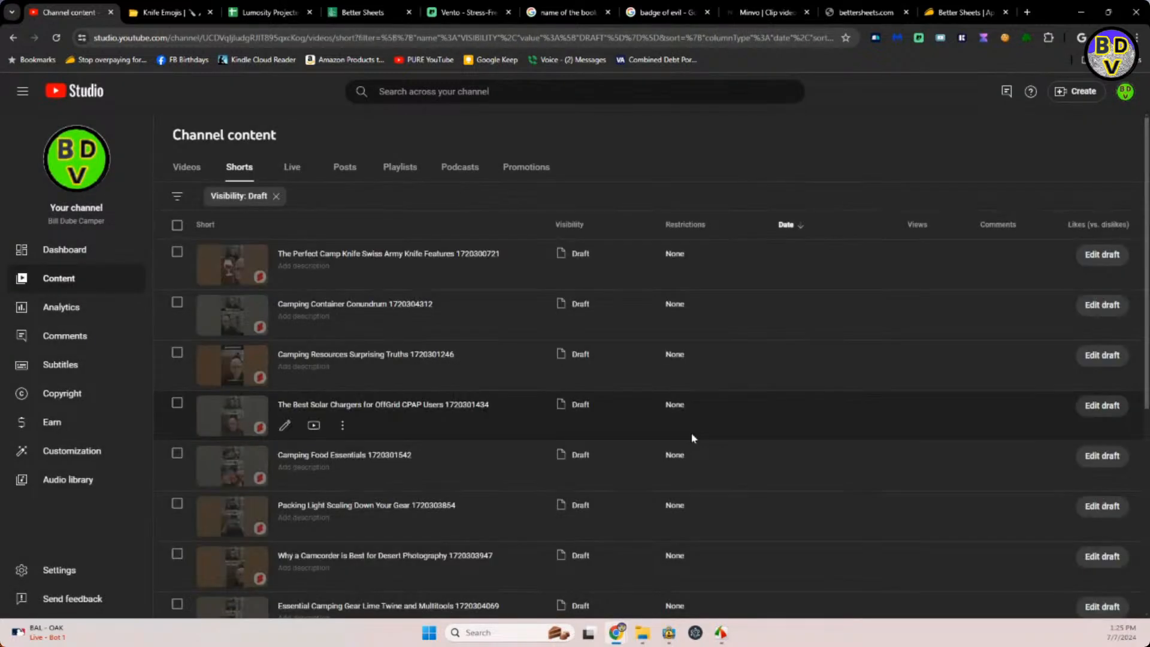
Open the draft The Perfect Camp Knife Swiss Army Knife Features, then search the emoji site for "swiss army".
click(370, 254)
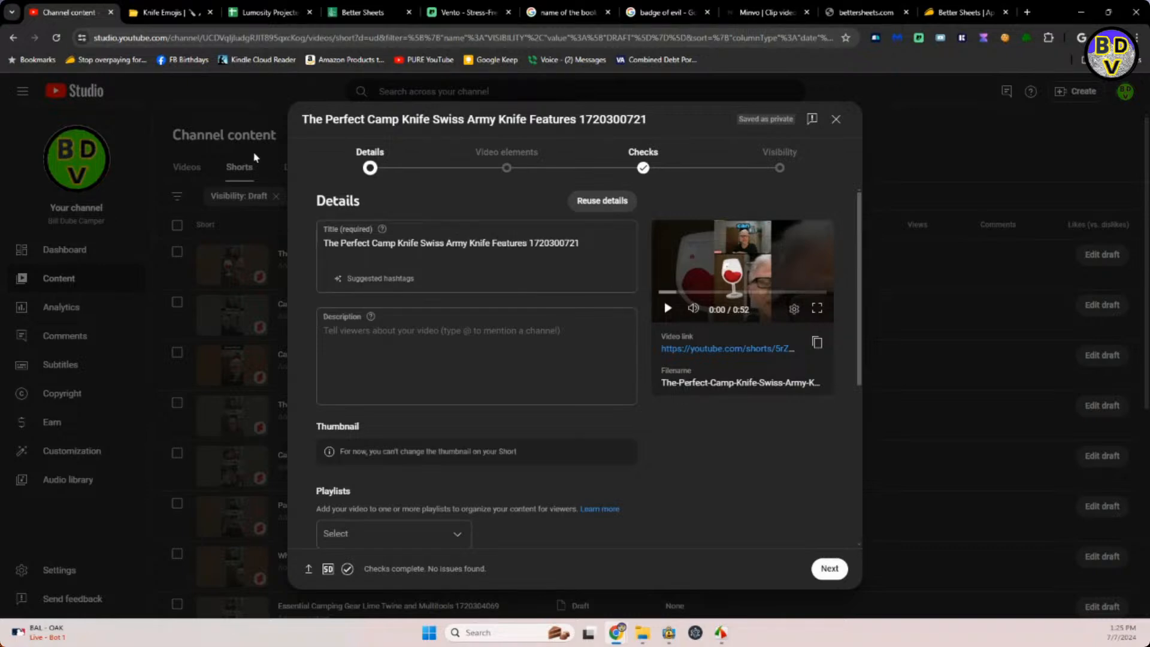
click(169, 12)
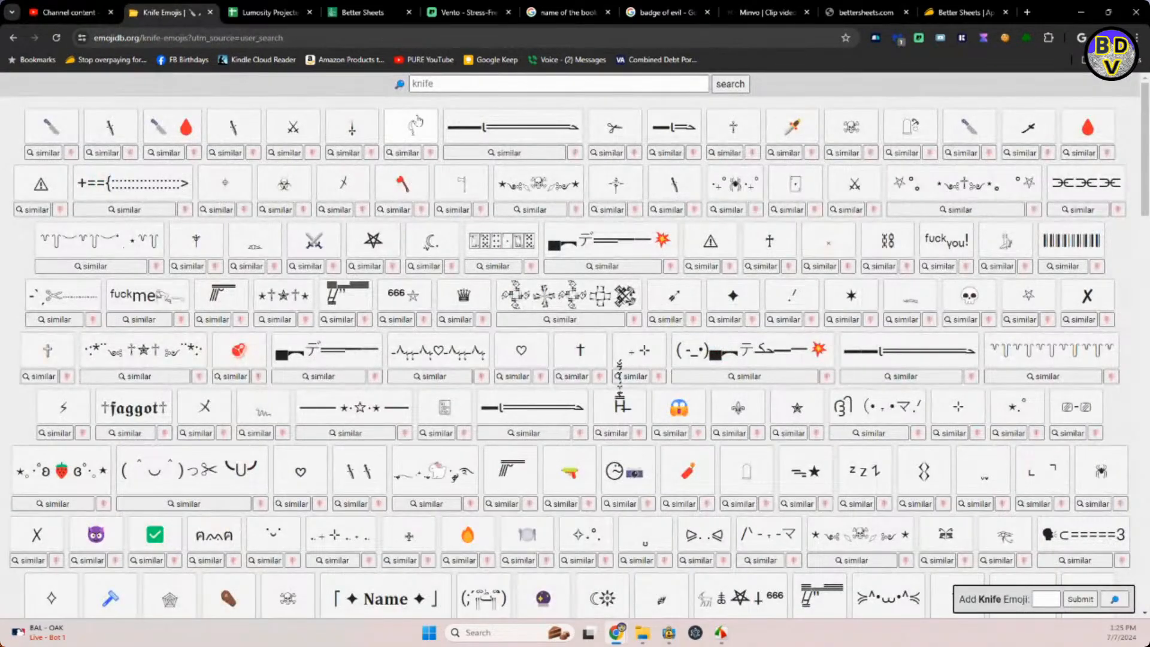
click(412, 84)
text(swiss armyu)
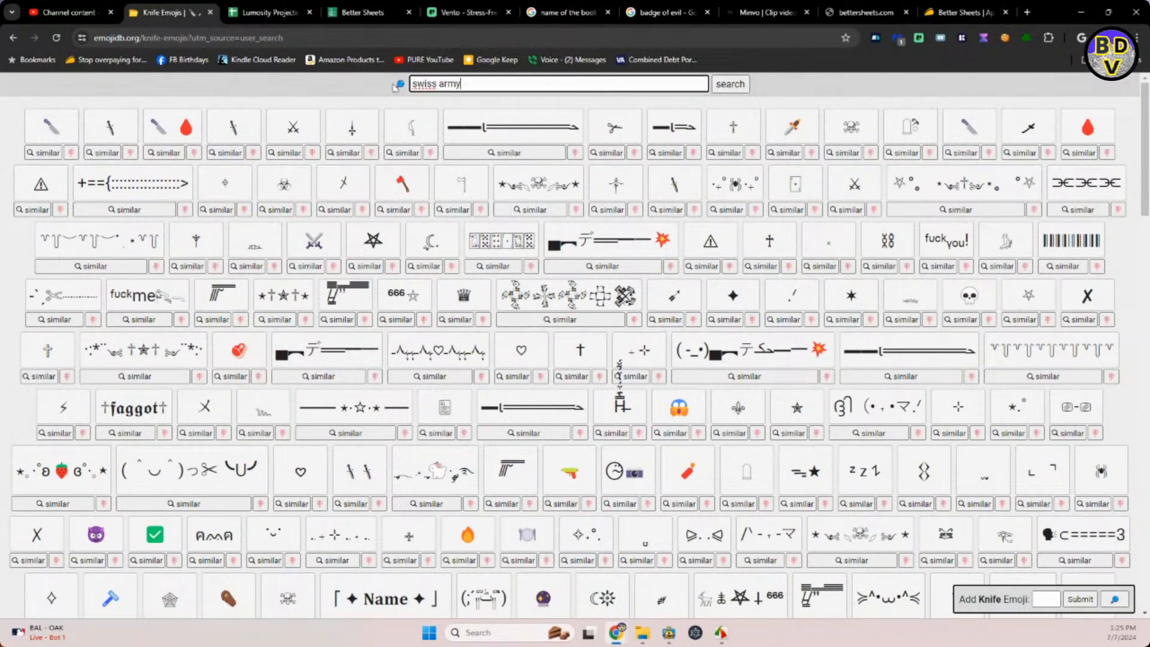
key(Return)
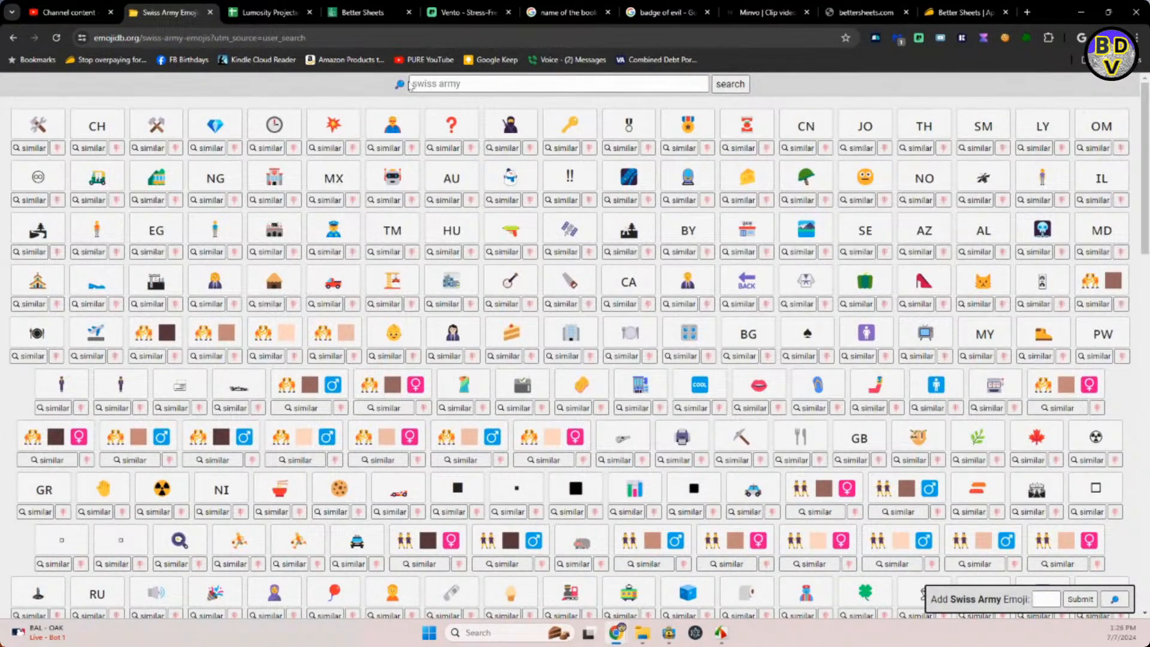
Search the emoji site for "jacknife".
click(466, 81)
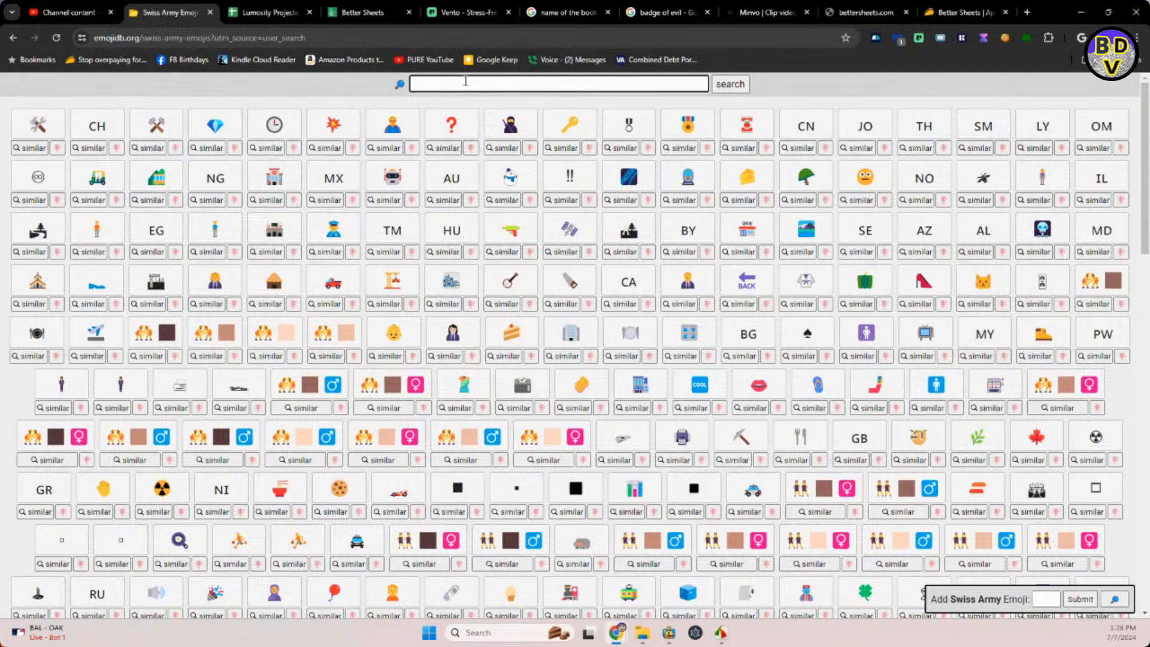
text(ja)
text(ck)
text(nn)
key(Return)
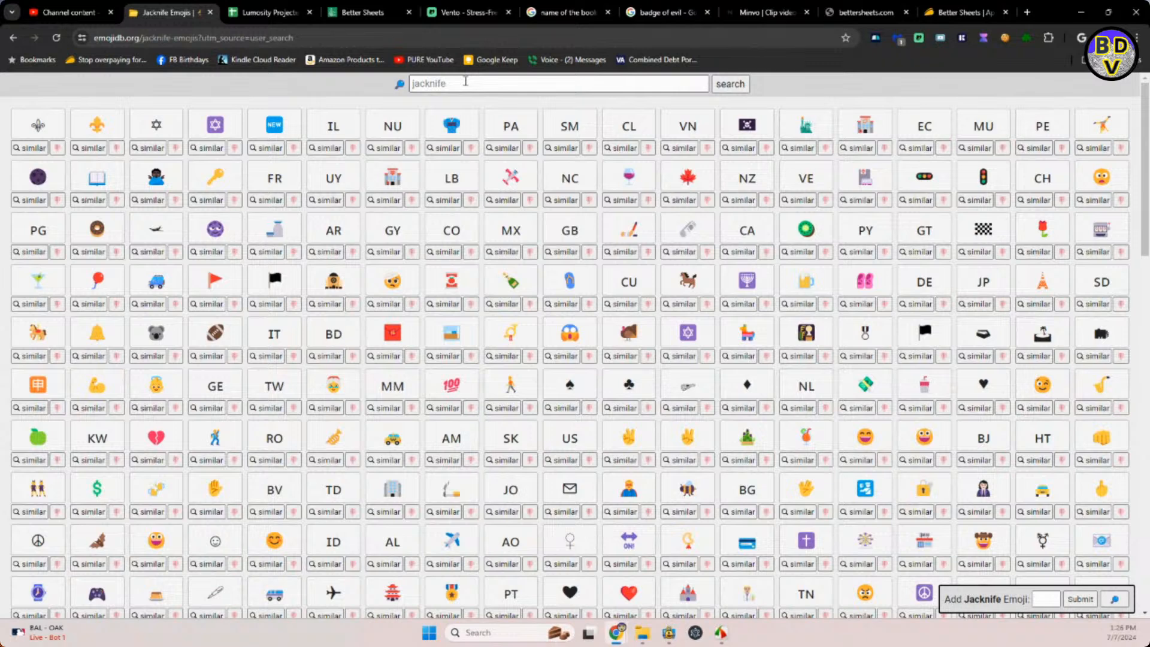
Search the emoji site for "knife".
click(466, 81)
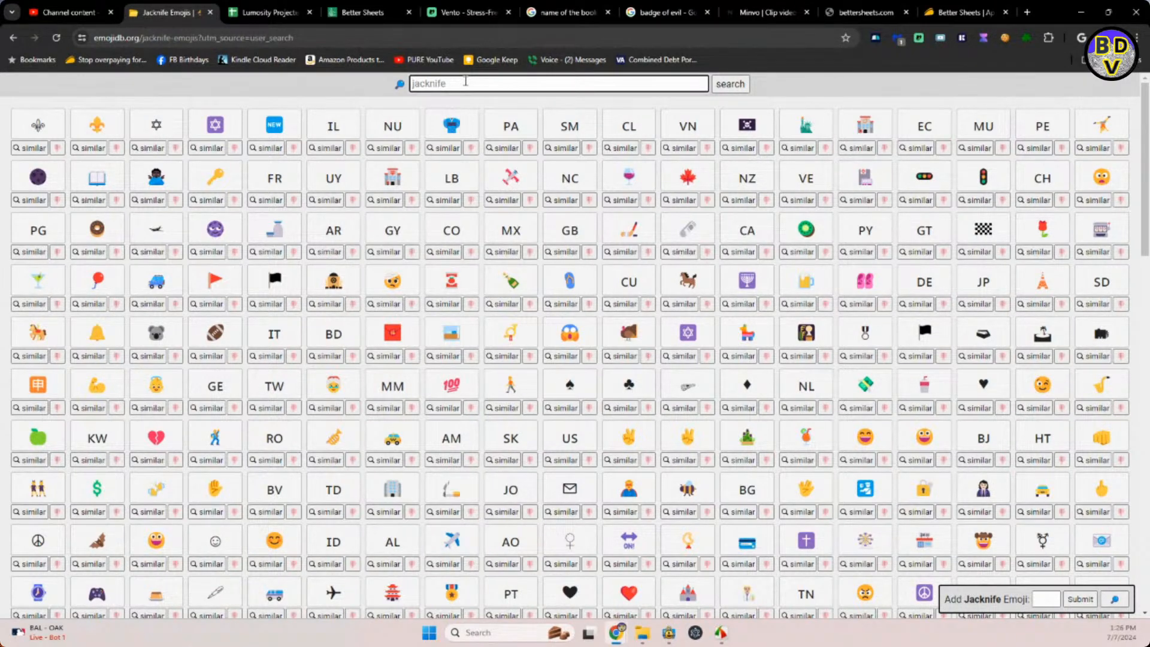
text(k)
key(BackSpace)
text(knife)
key(Return)
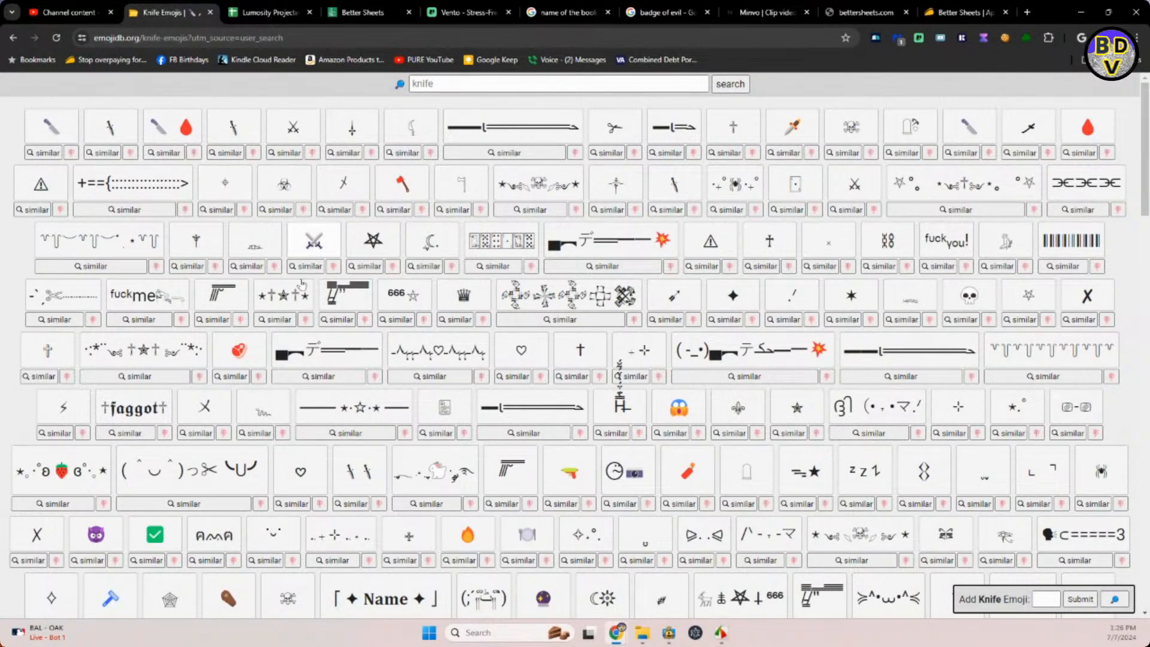
Search the emoji site for "campknife".
click(412, 84)
text(campknife)
key(Return)
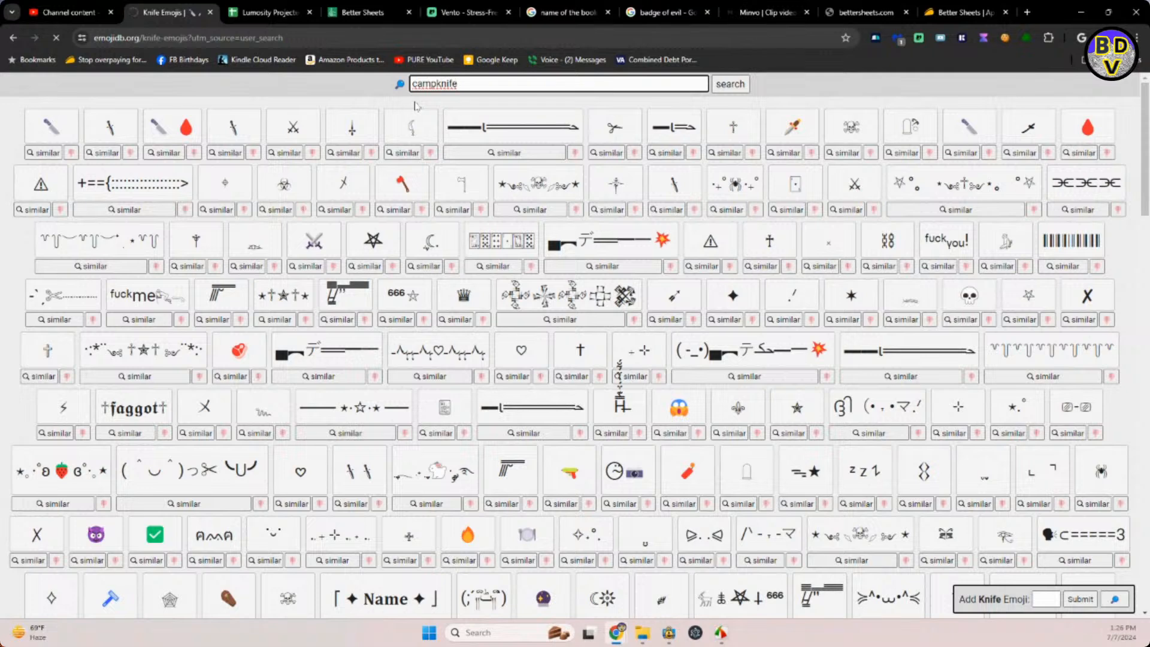
Search the emoji site for "knife" again and copy the kitchen knife emoji.
click(442, 84)
click(442, 84)
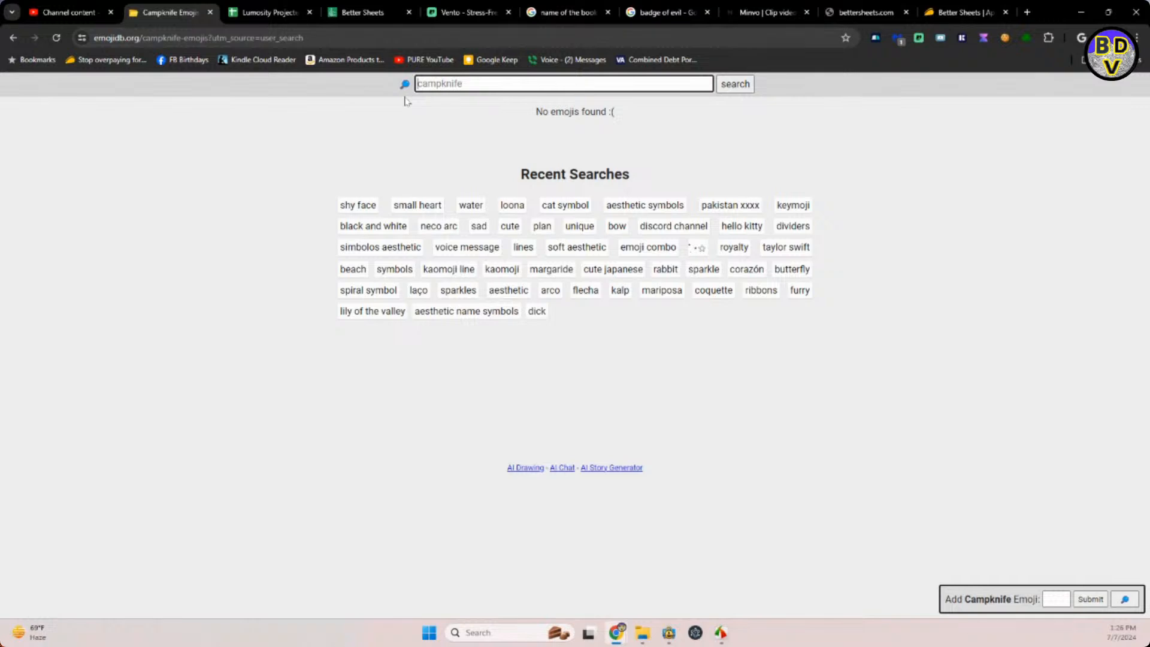
text(knife)
key(Return)
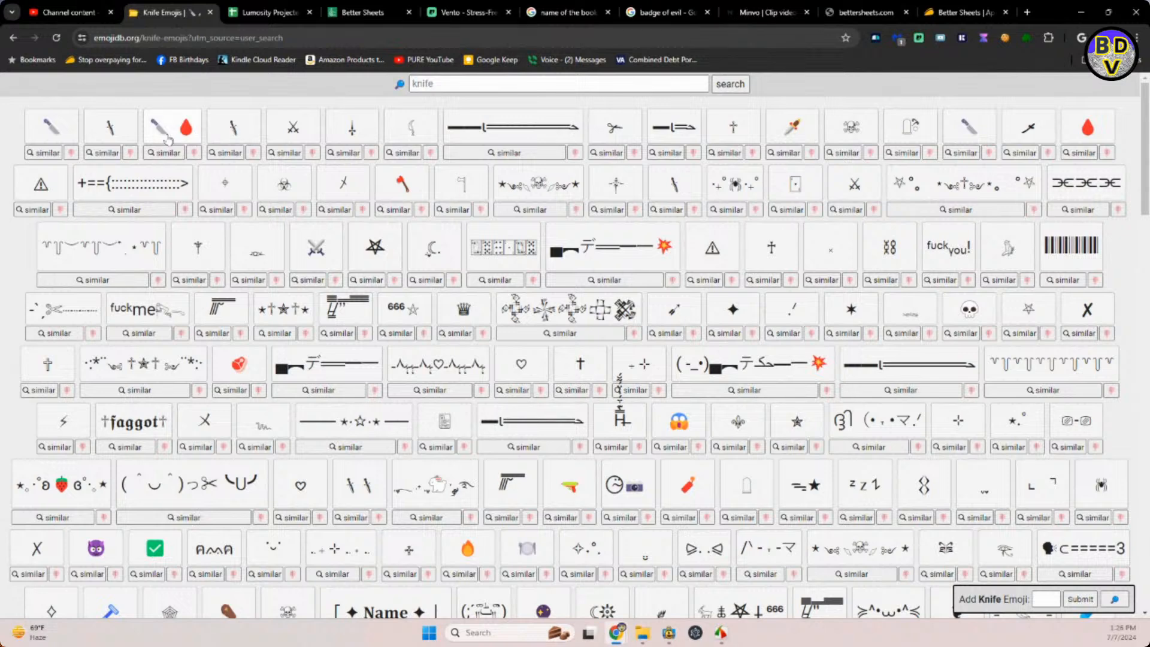
click(63, 128)
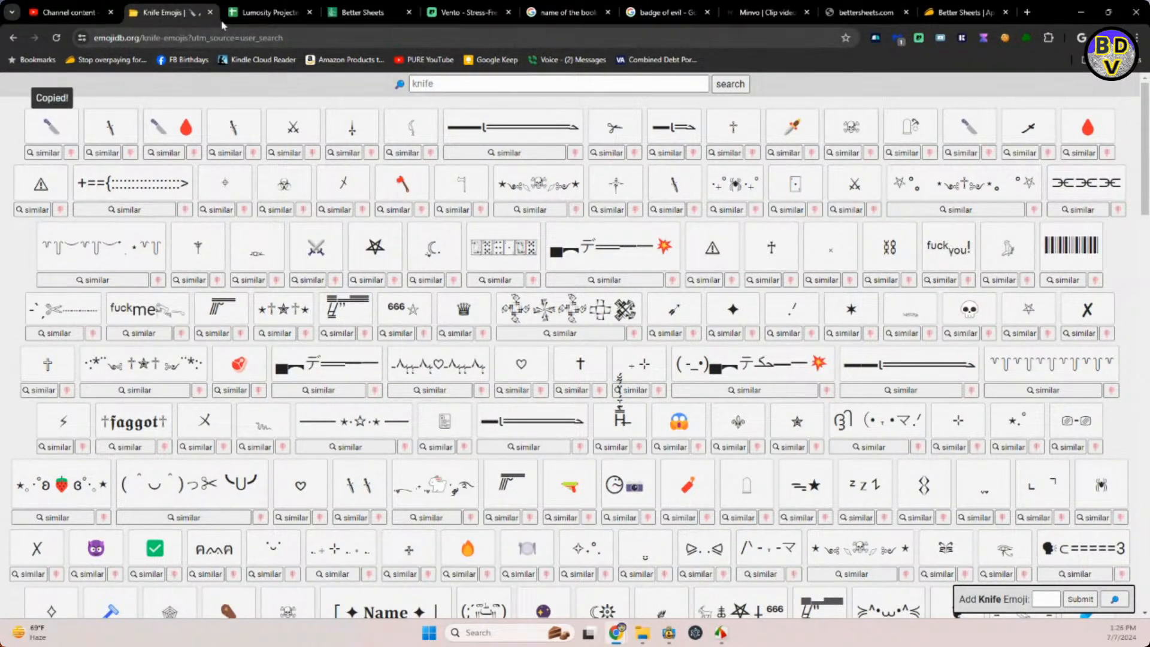
Switch to YouTube Studio and insert the knife emoji after "Features" in the Perfect Camp Knife Short's title.
click(84, 11)
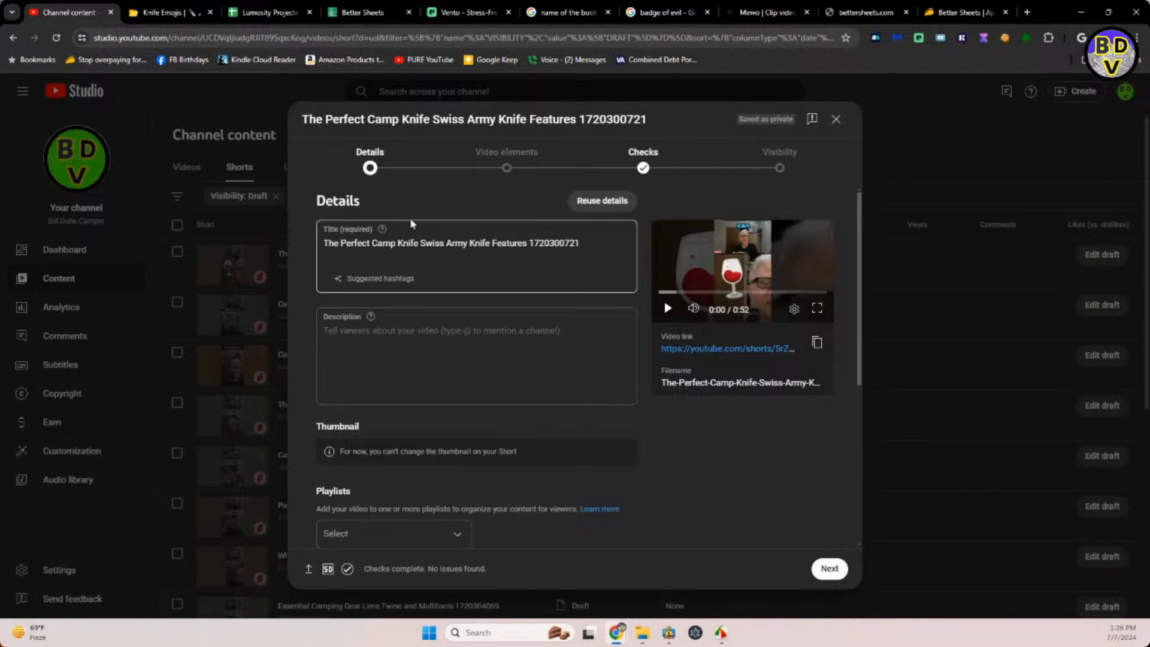
click(528, 242)
key(ctrl+v)
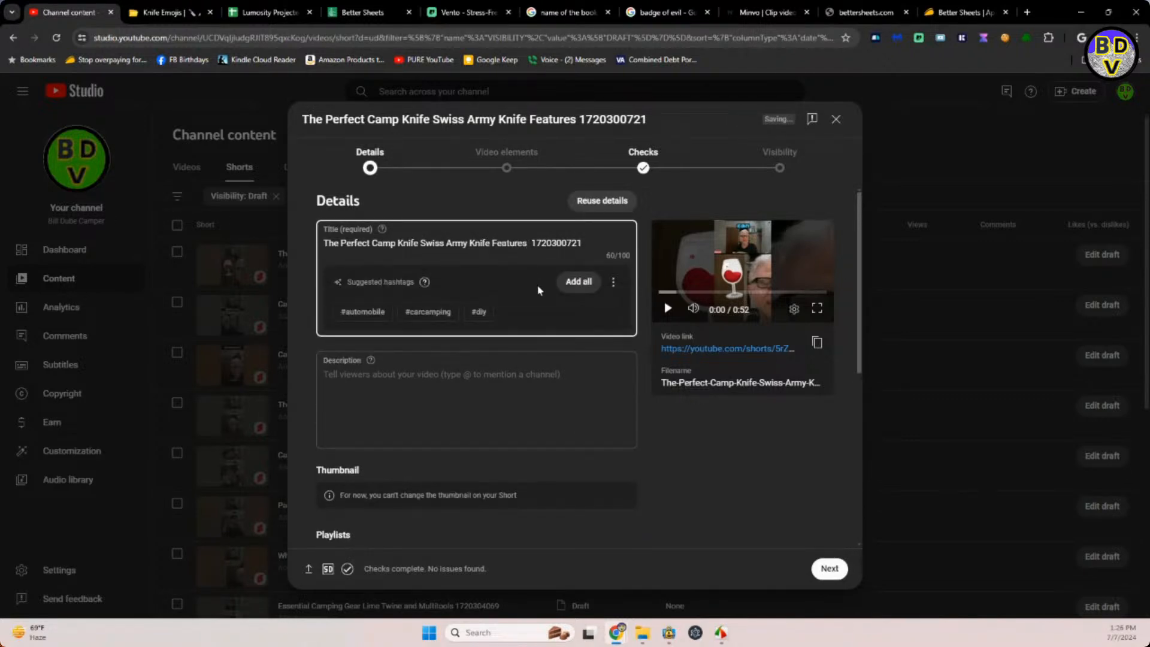
key(ctrl+v)
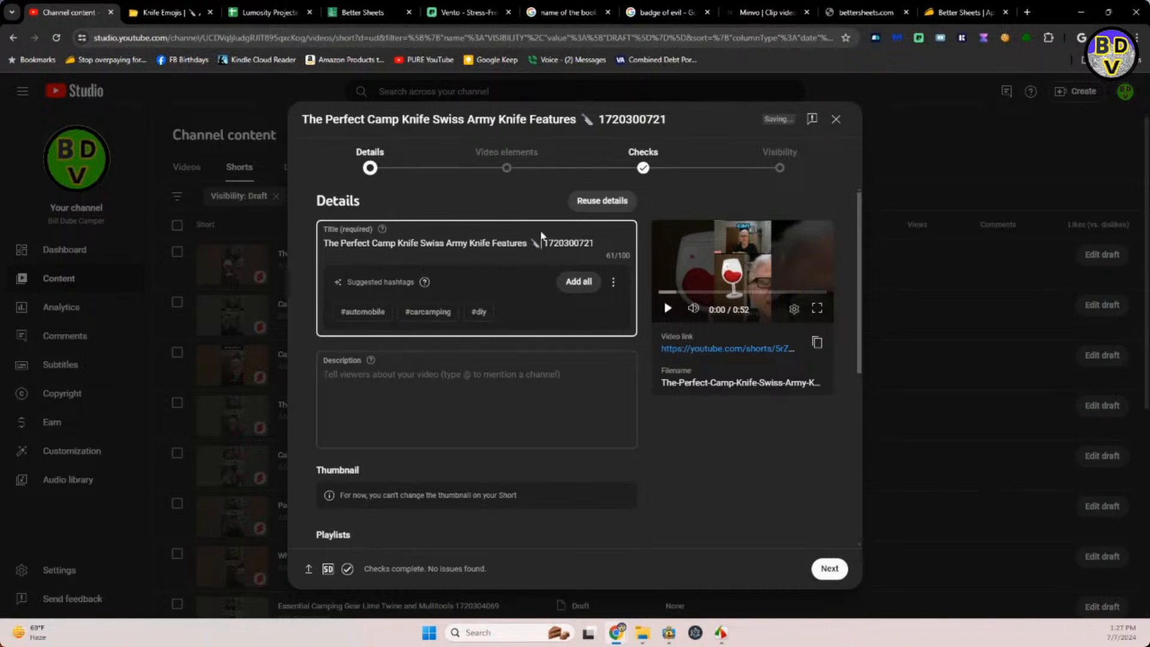
Copy the title wording "The Perfect Camp Knife Swiss Army Knife Features" with its emoji into the Short's description.
drag(542, 241, 293, 247)
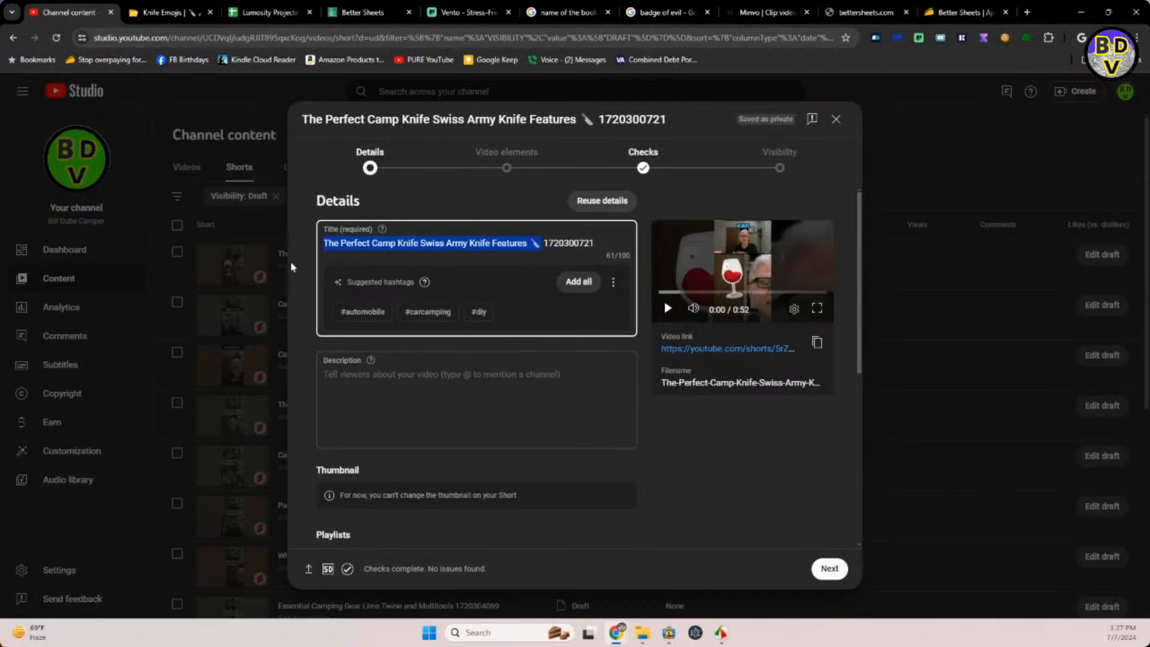
click(373, 373)
key(ctrl+v)
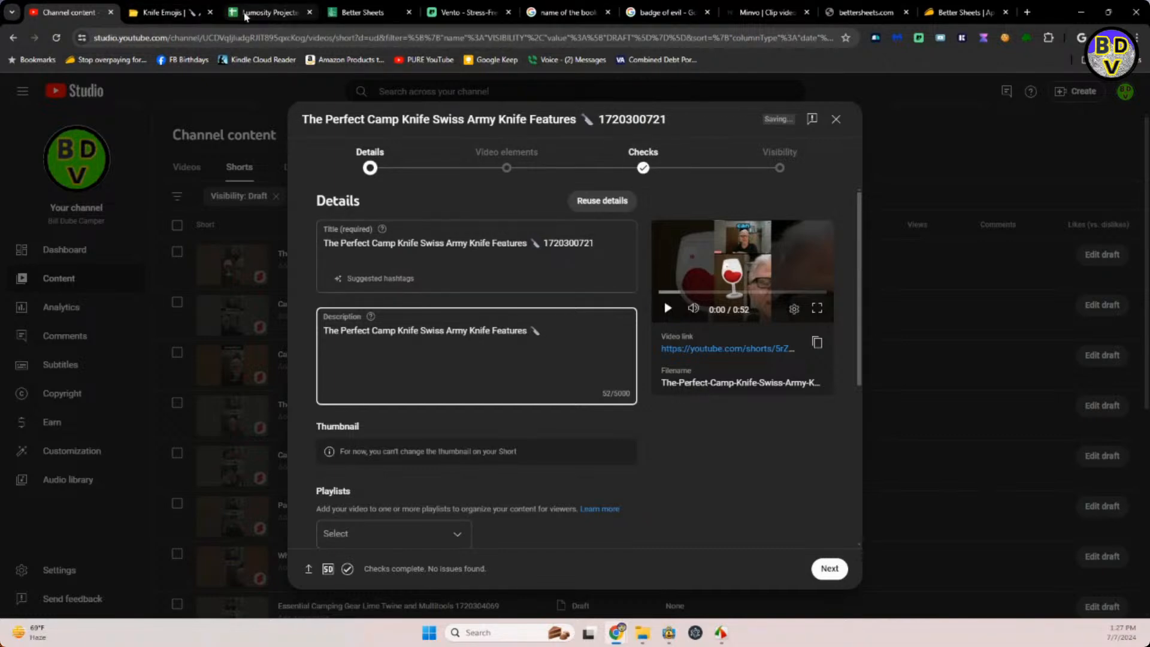
Move the spreadsheet's browser tab beside YouTube Studio's and append the reusable text from I10 to the Perfect Camp Knife Short's description.
drag(246, 17, 167, 19)
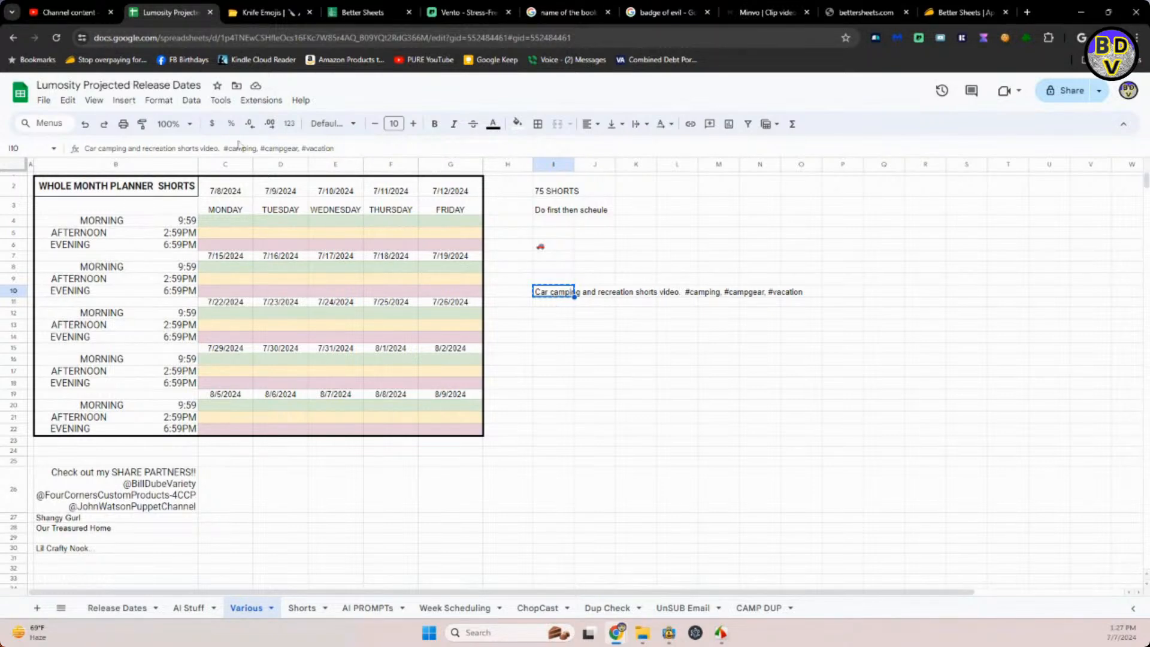
click(44, 22)
click(542, 364)
text(Car camping and recreation ideas to relax. #camping #carcamping #vacation)
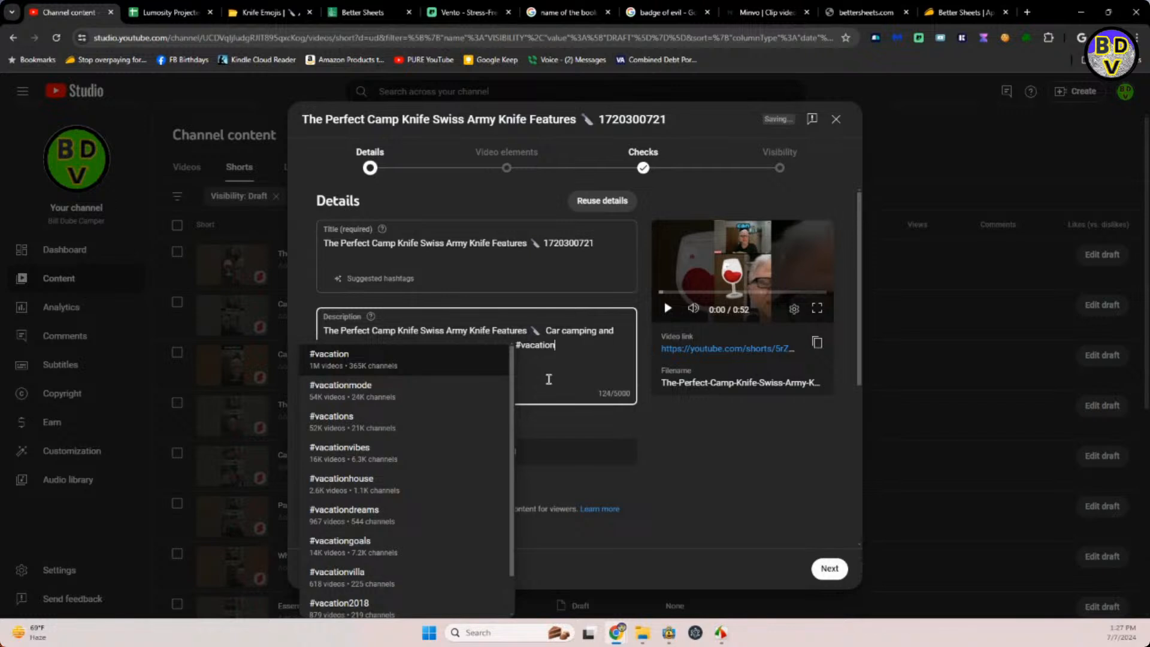
click(654, 472)
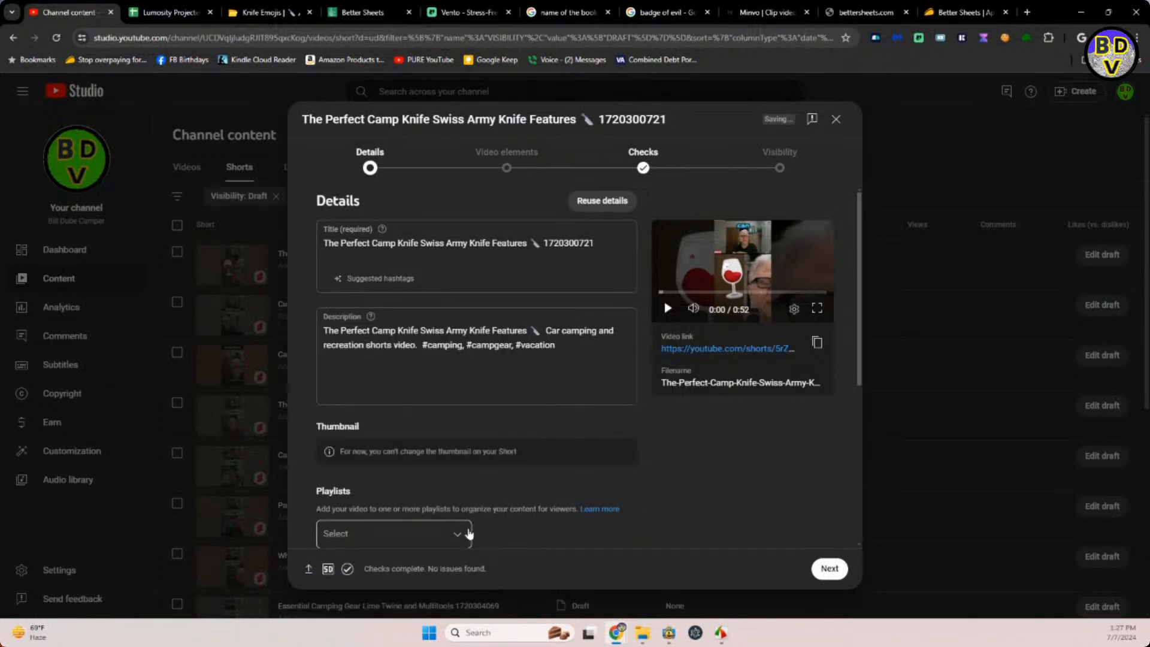
Add the Perfect Camp Knife Short to the CAMPER SHORTS VIDEOS playlist.
click(457, 535)
click(336, 373)
click(683, 441)
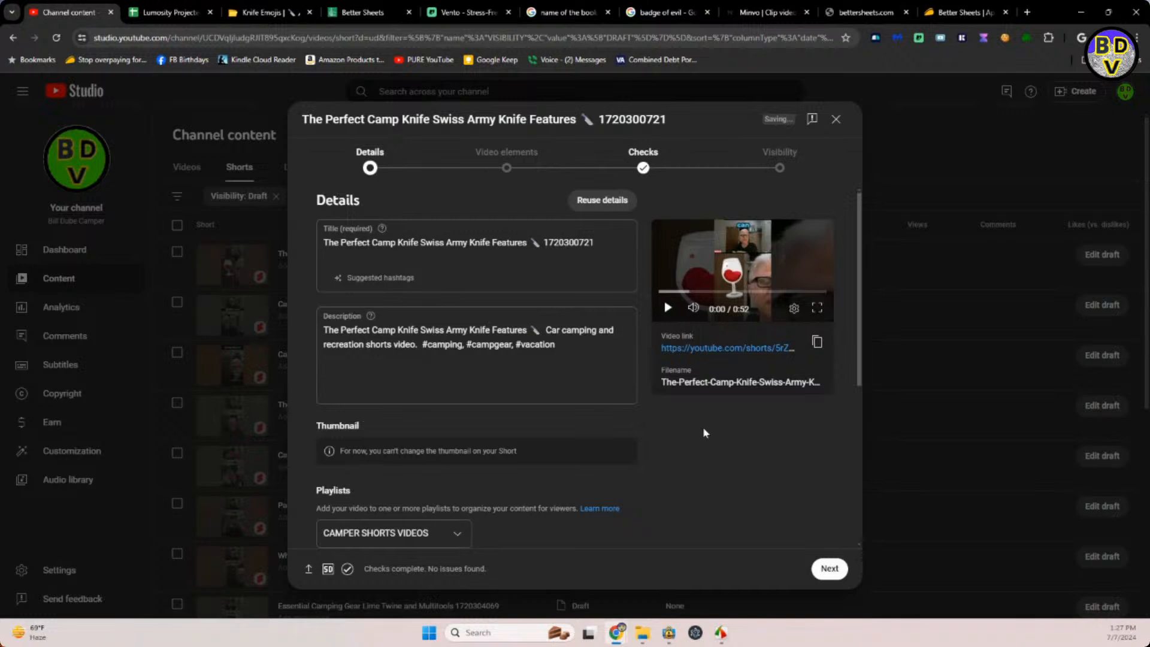
scroll(702, 429, down, 3)
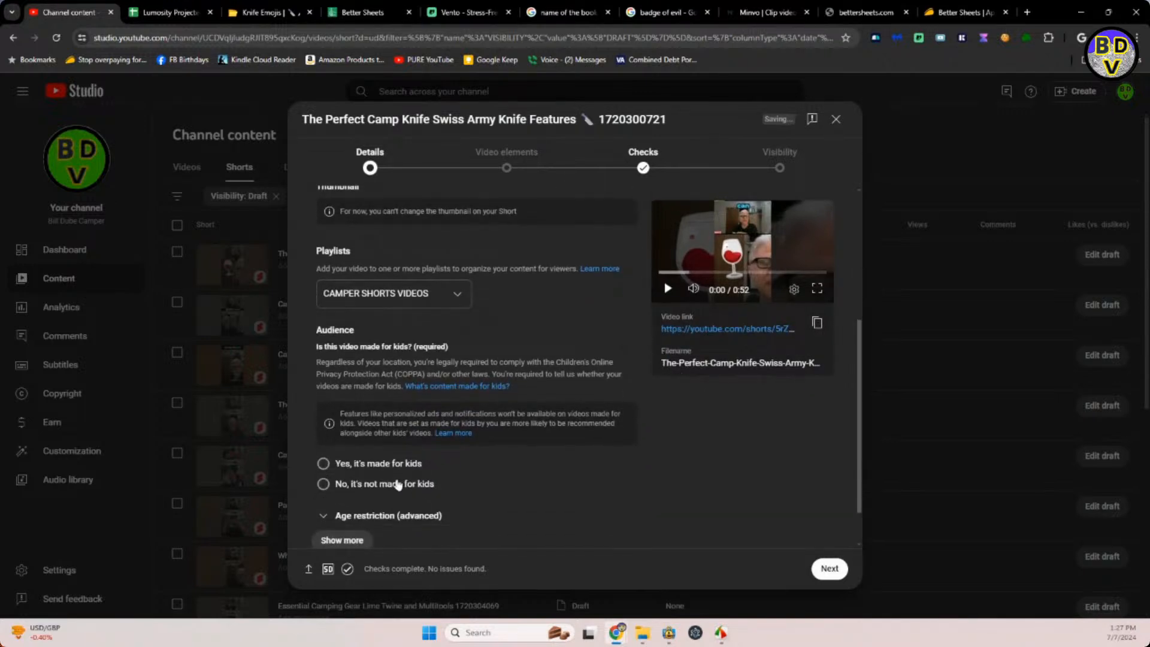
Mark the Perfect Camp Knife Short as not made for kids and answer No to the altered content question.
click(324, 484)
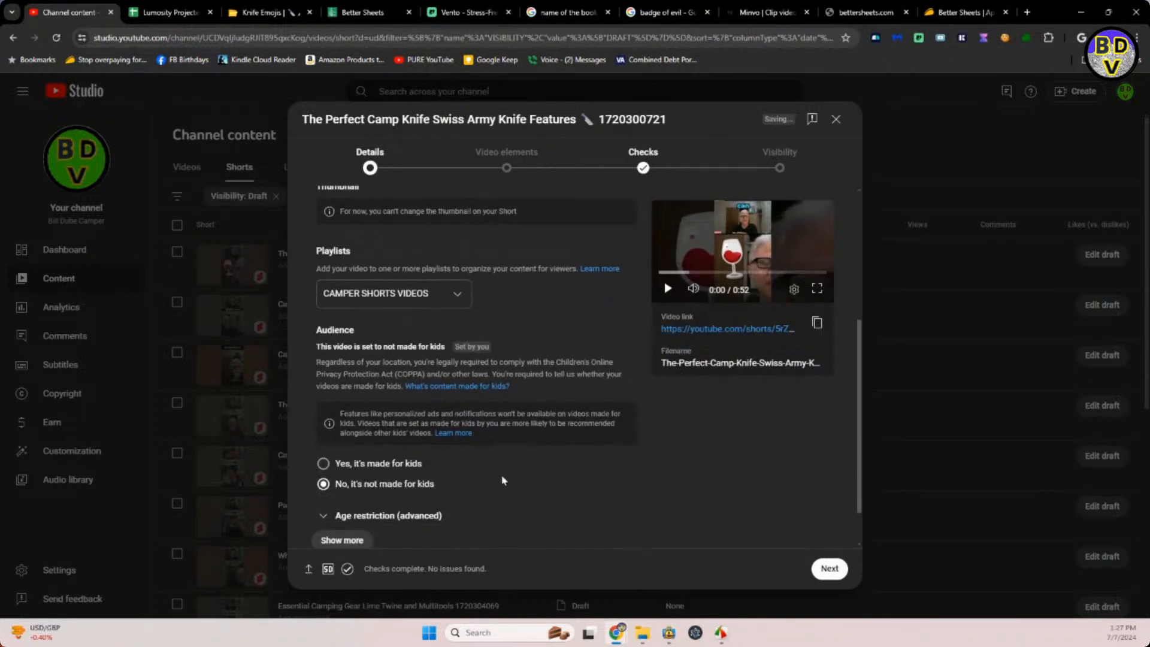
scroll(515, 477, down, 1)
click(364, 484)
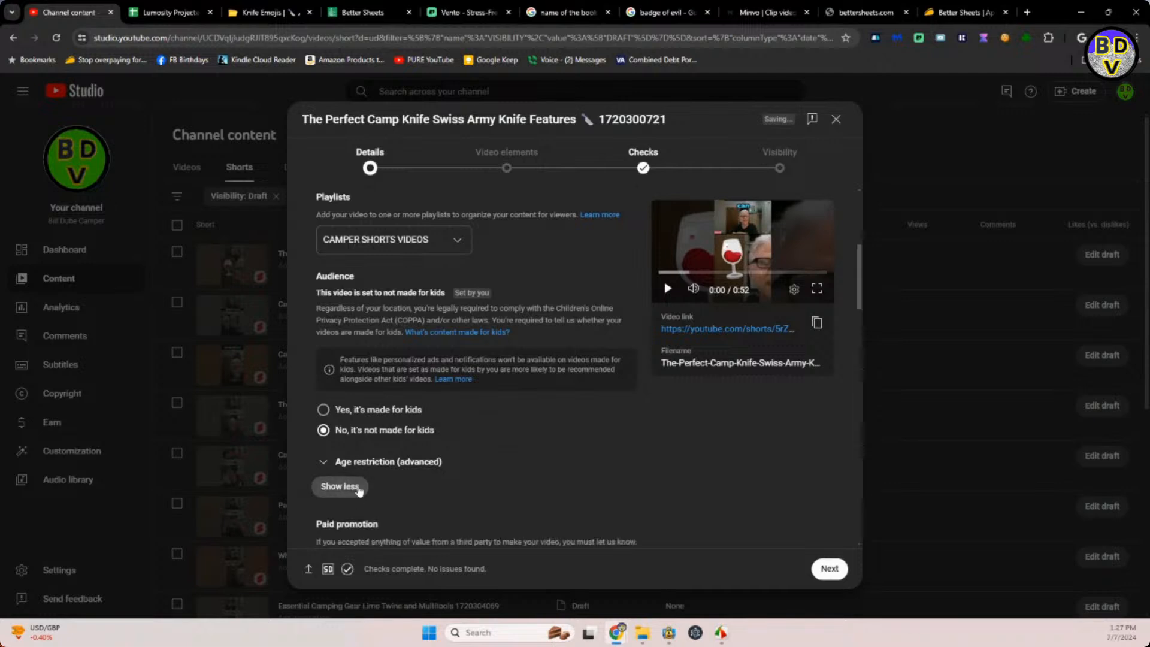
scroll(431, 494, down, 4)
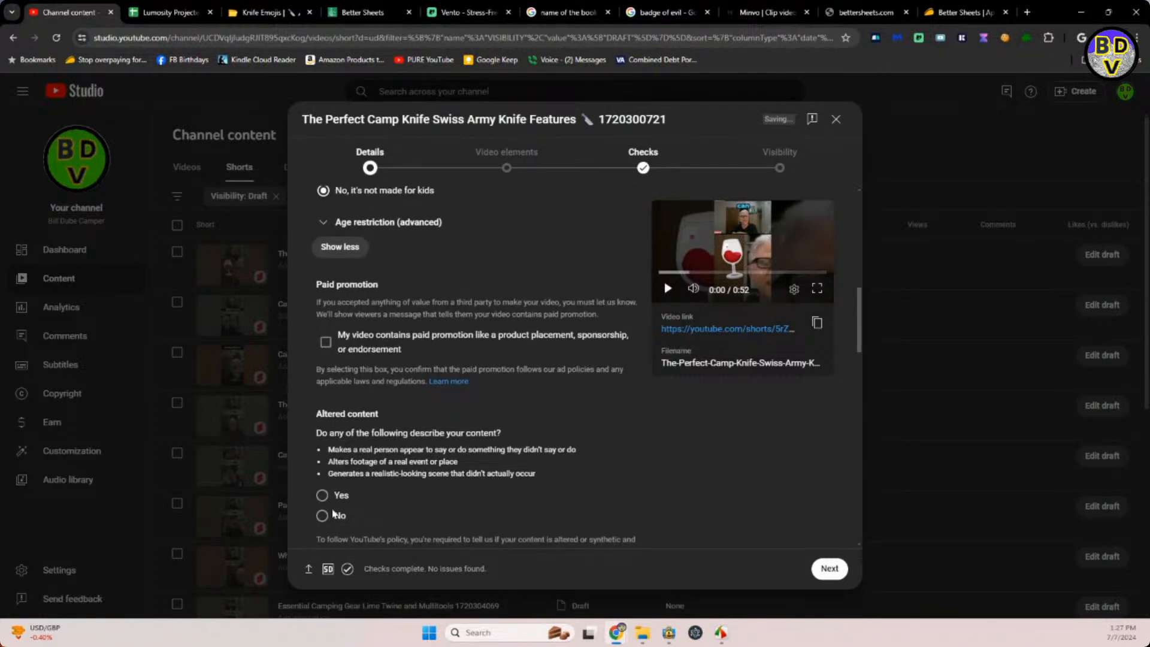
click(323, 516)
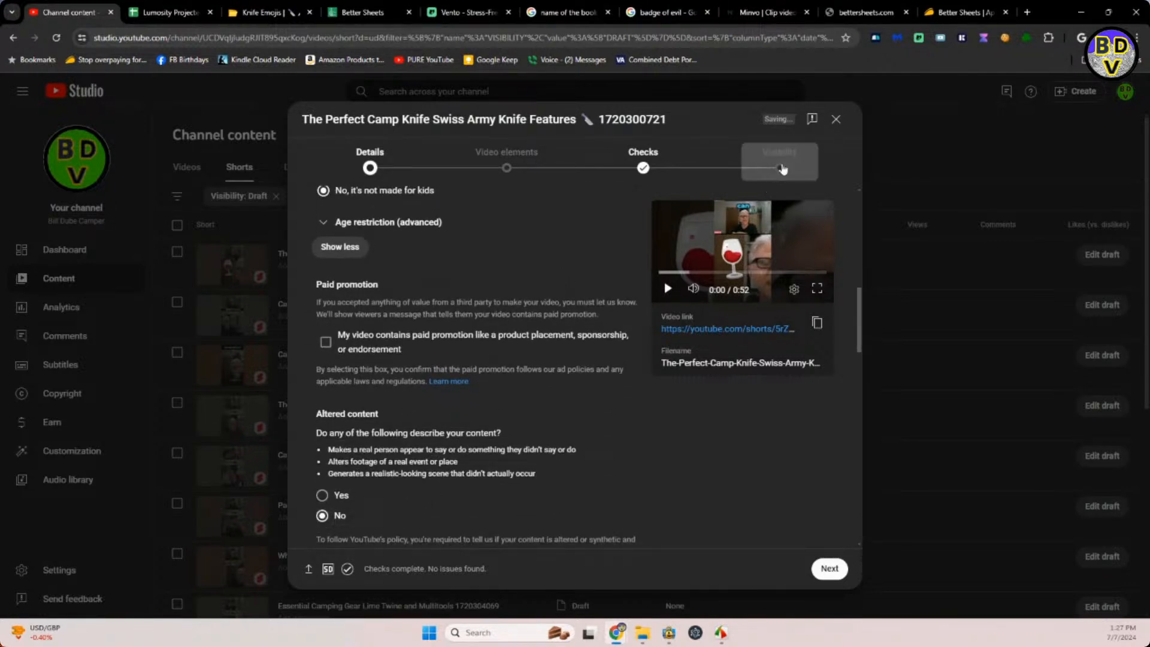
Schedule the Perfect Camp Knife Short as public for Jul 10, 2024 at 6:59 PM and dismiss the confirmation.
click(781, 168)
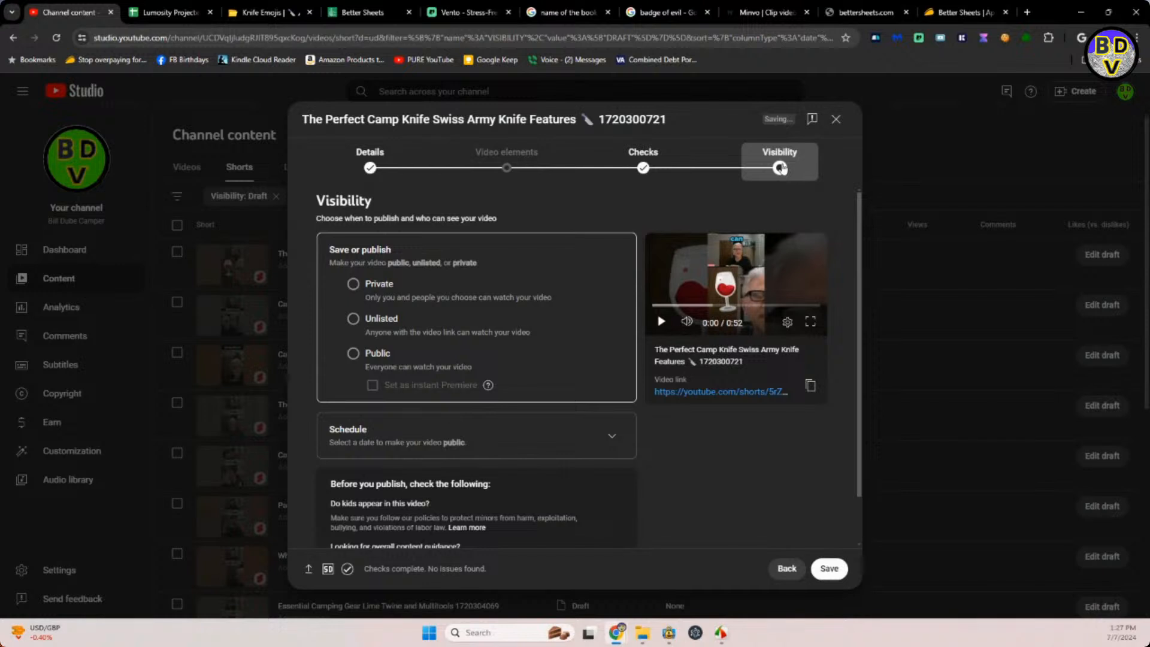
click(613, 434)
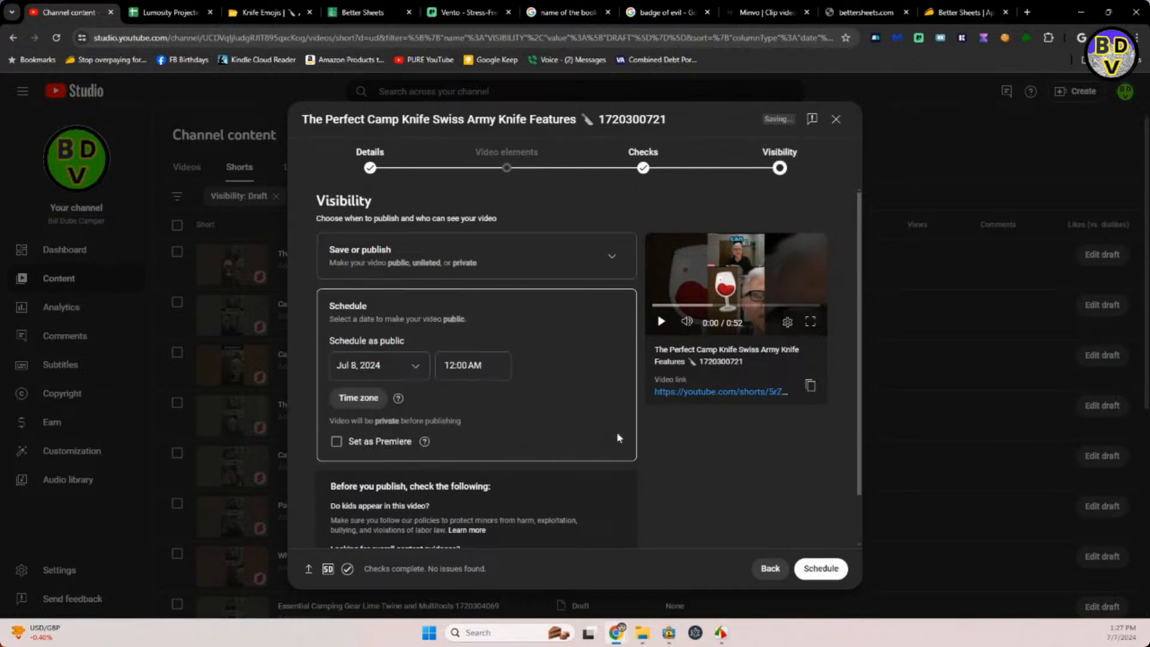
click(422, 367)
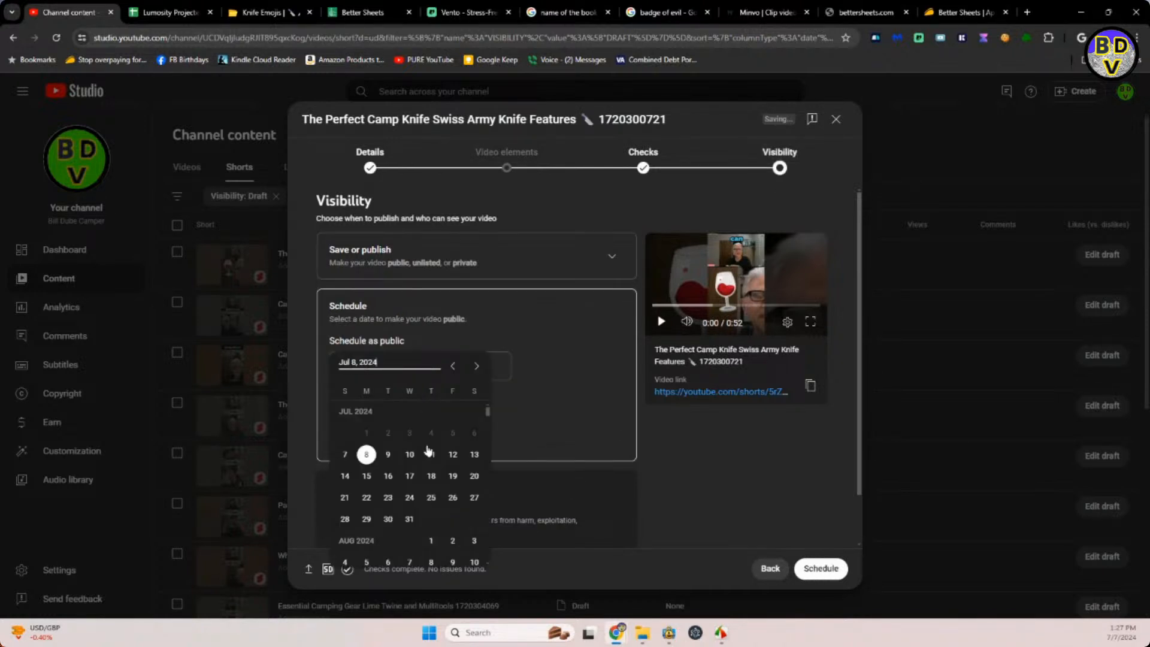
click(410, 454)
click(486, 365)
drag(486, 366, 429, 383)
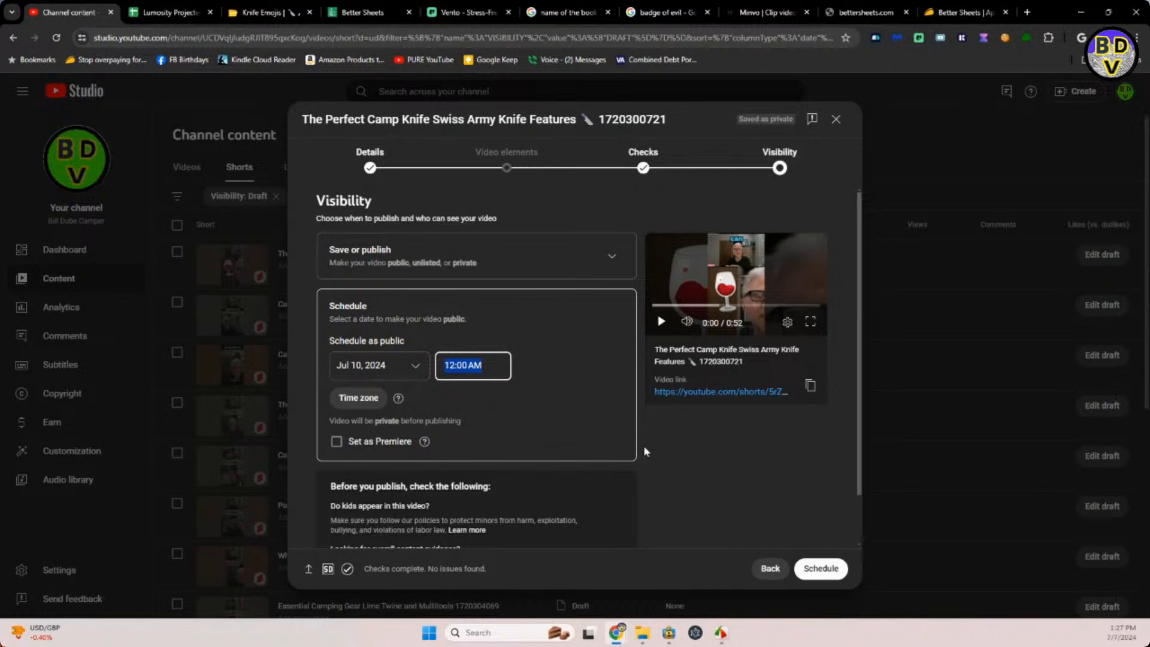
text(5)
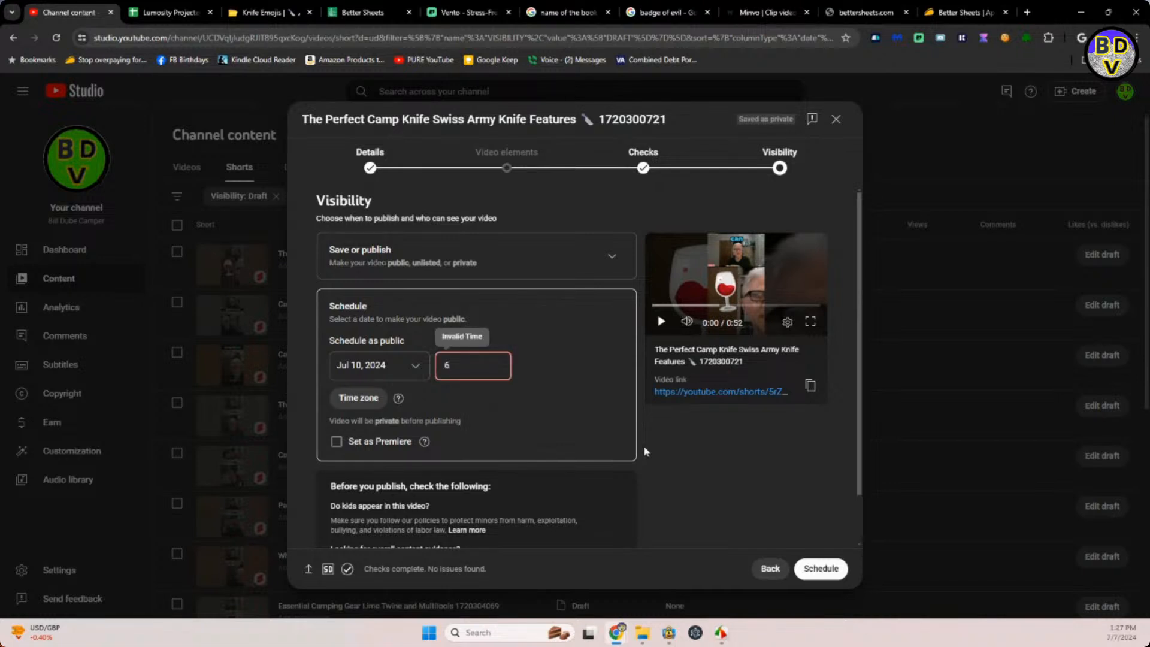
text(:59pm)
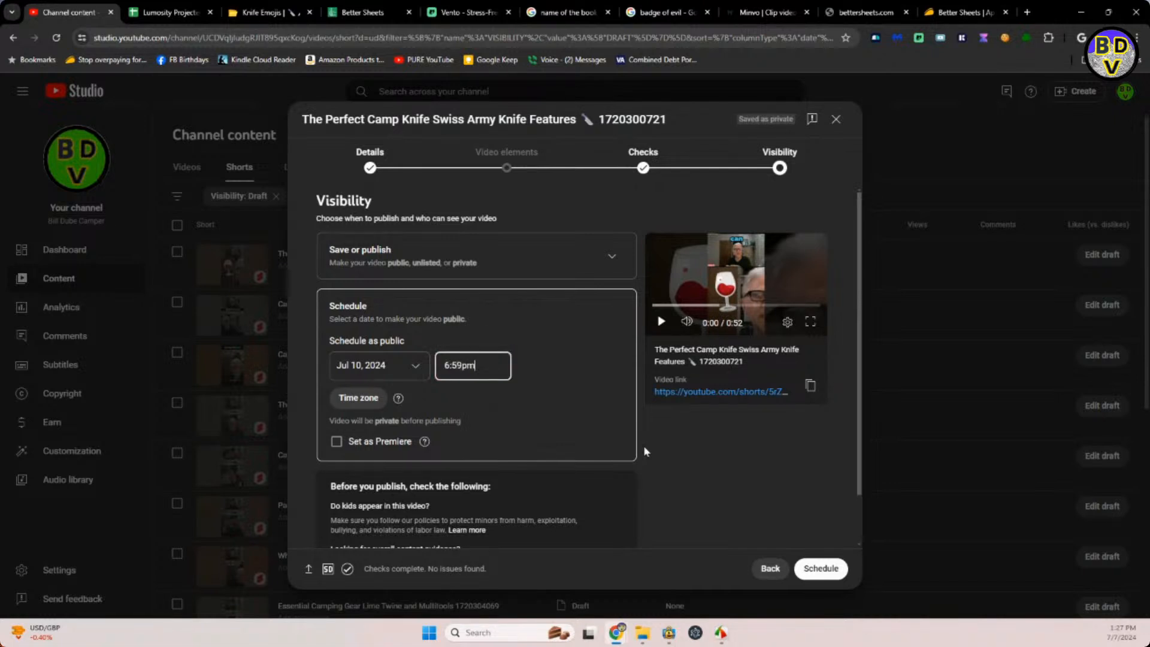
key(Return)
click(827, 572)
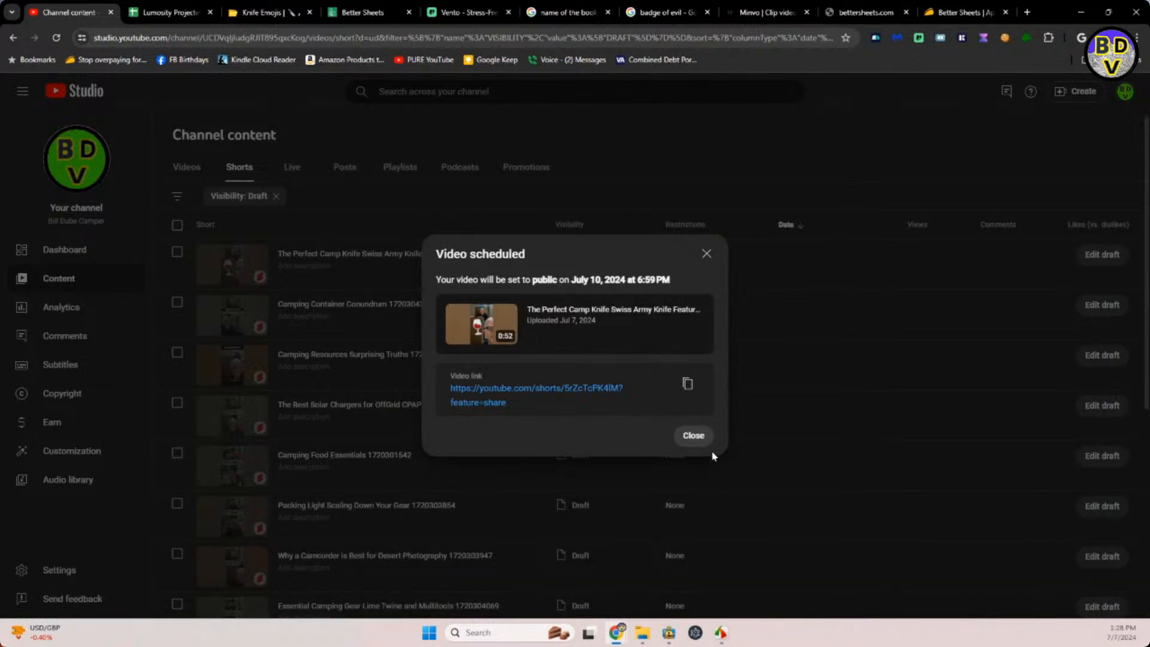
click(691, 436)
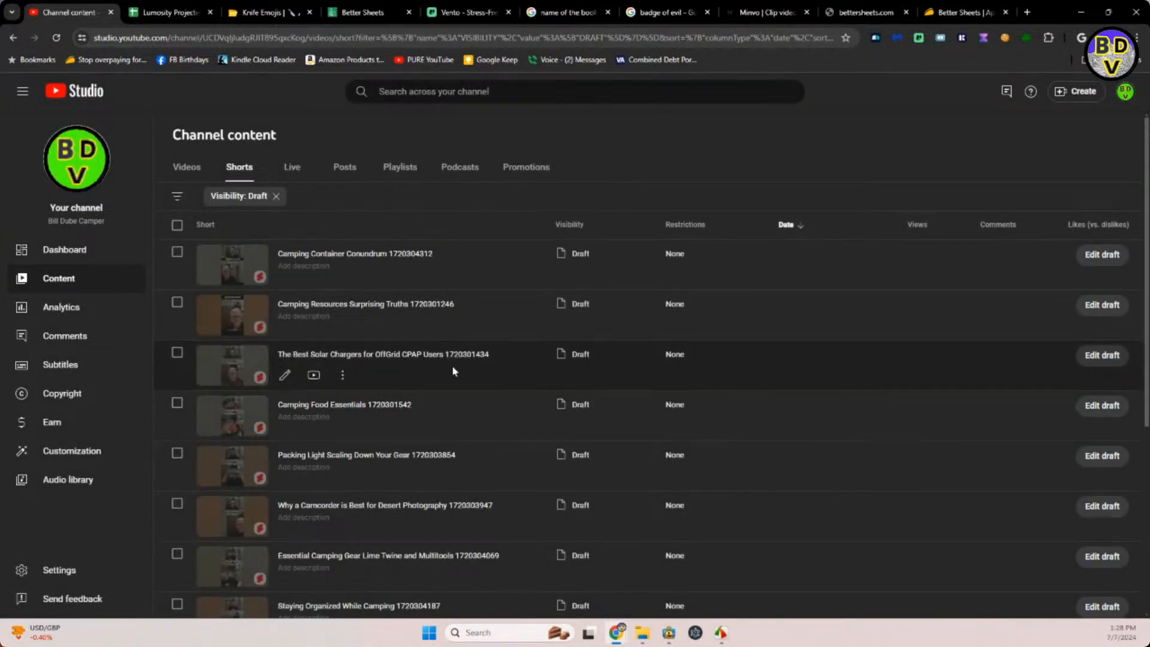
Open the Camping Container Conundrum draft, then switch to the emojidb.org site and search for "tupperware".
click(359, 255)
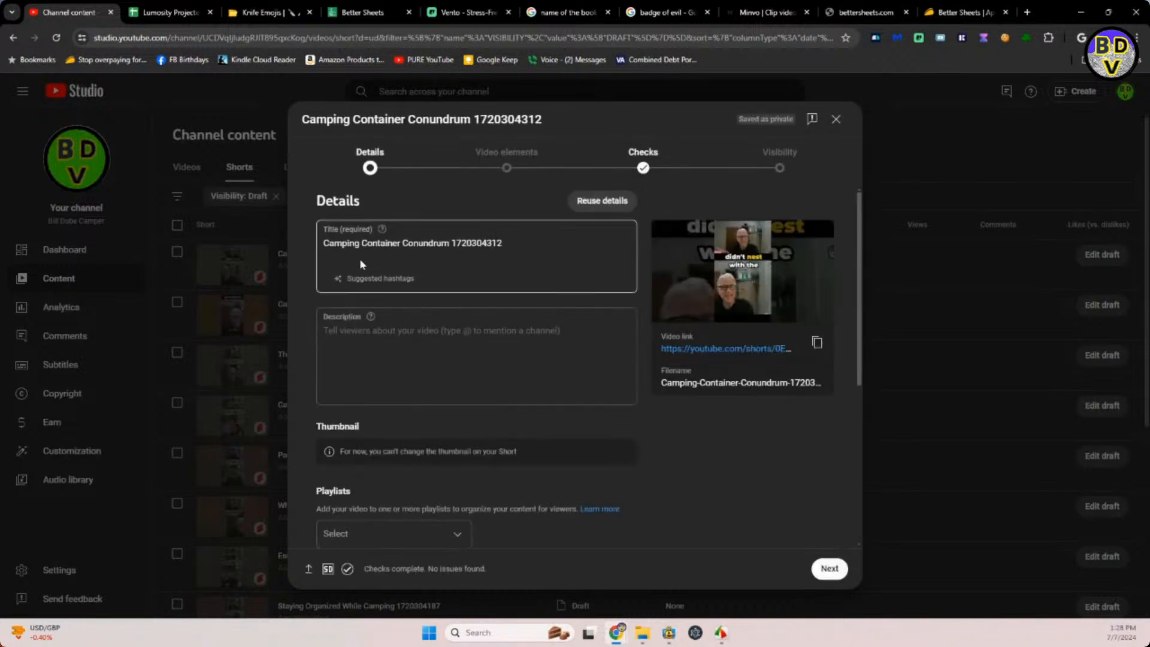
click(252, 9)
click(446, 83)
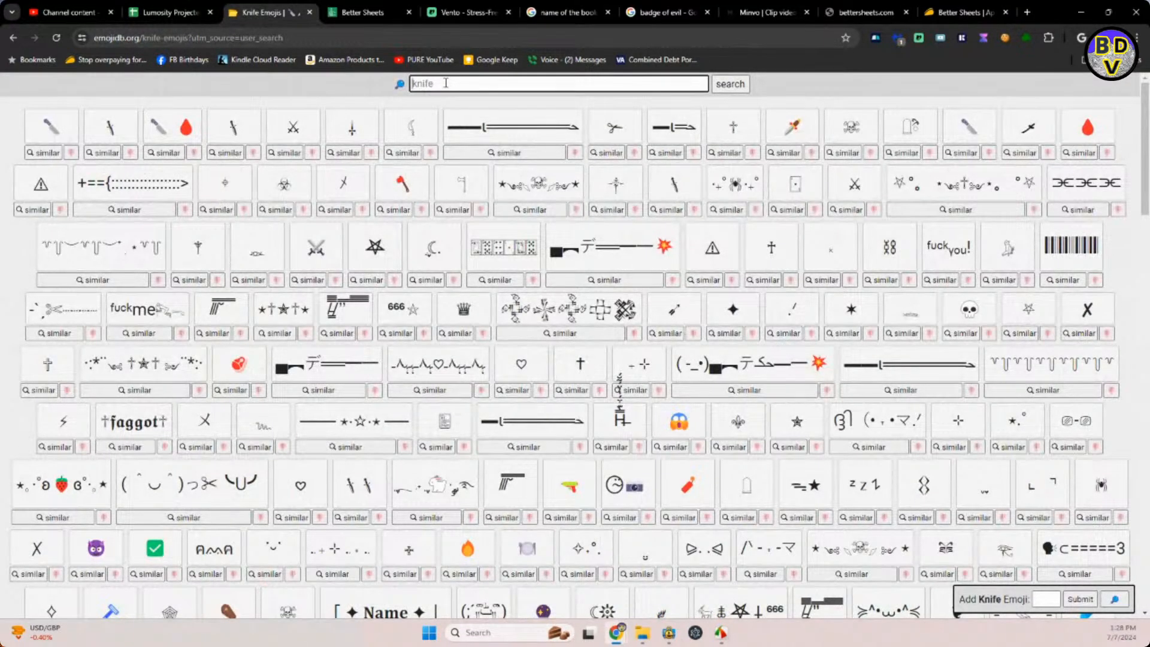
text(tupperware)
key(Return)
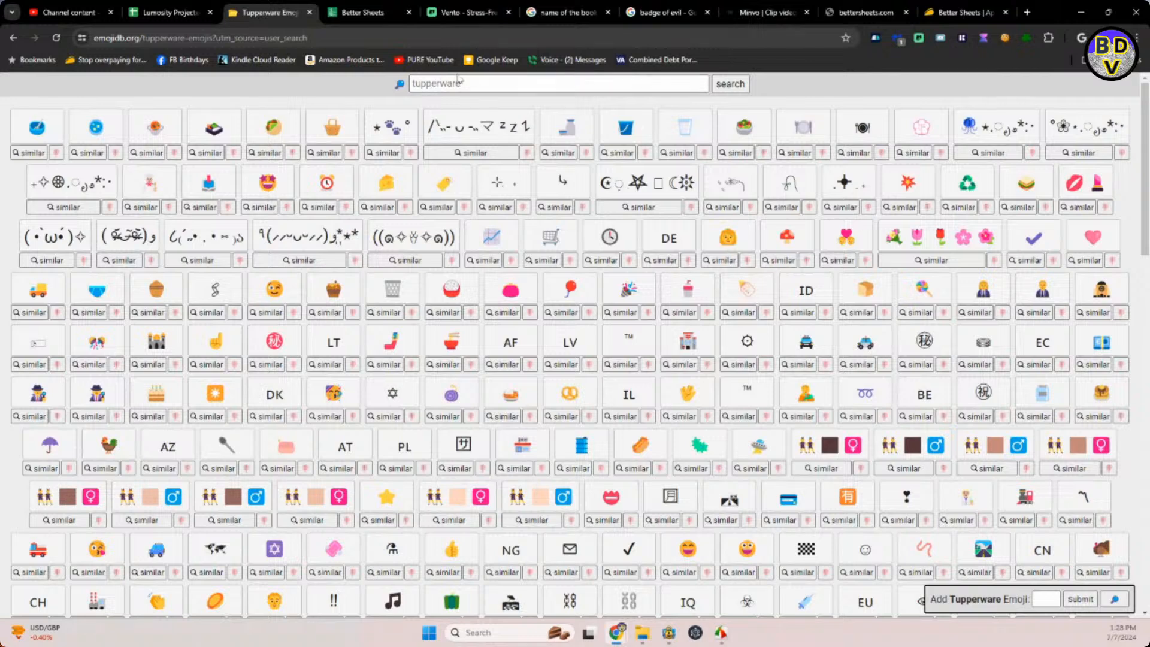
Search the emoji site for "box" and "bin" to look for a suitable container emoji.
click(464, 84)
text(t)
text(ox)
key(Return)
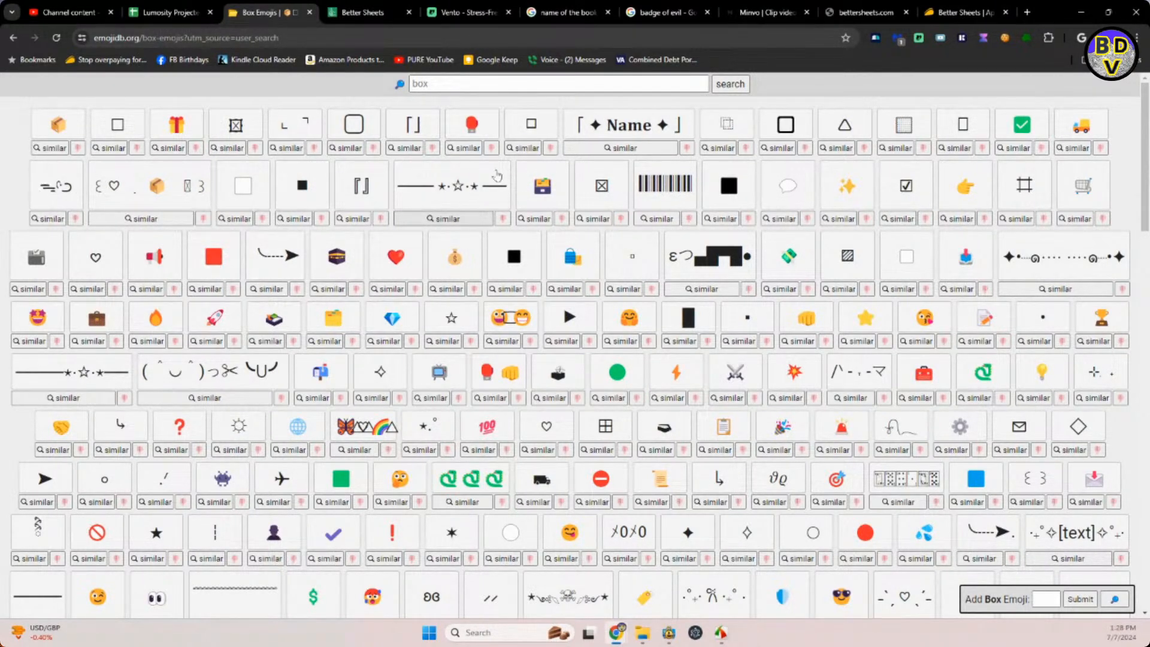
click(460, 82)
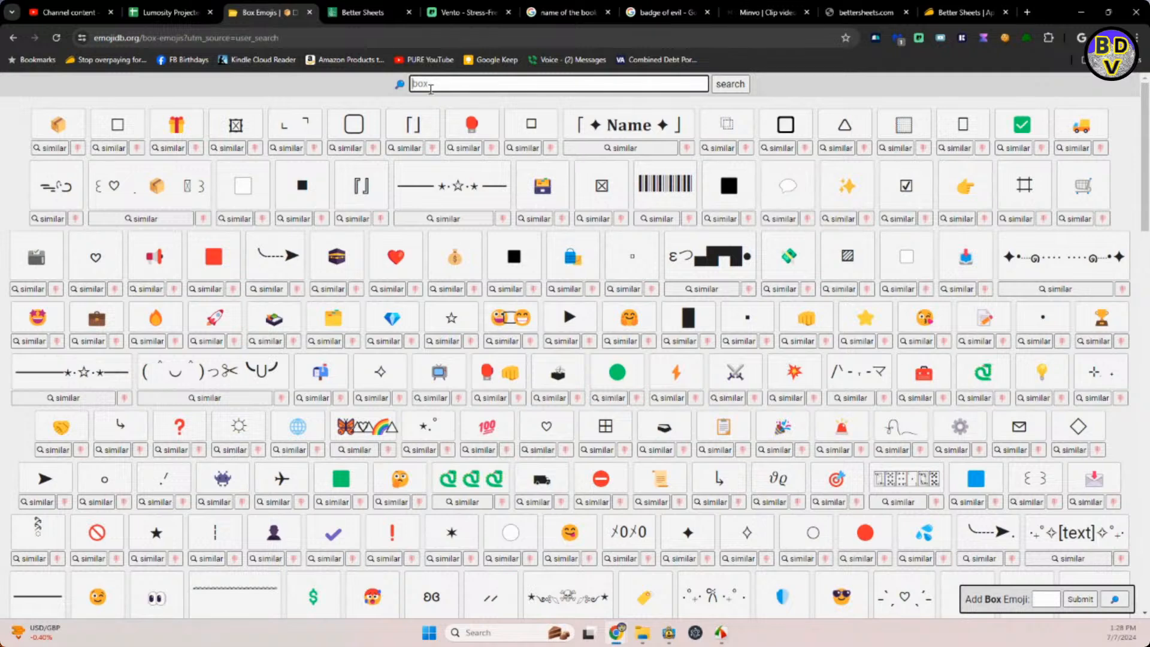
text(bin)
key(Return)
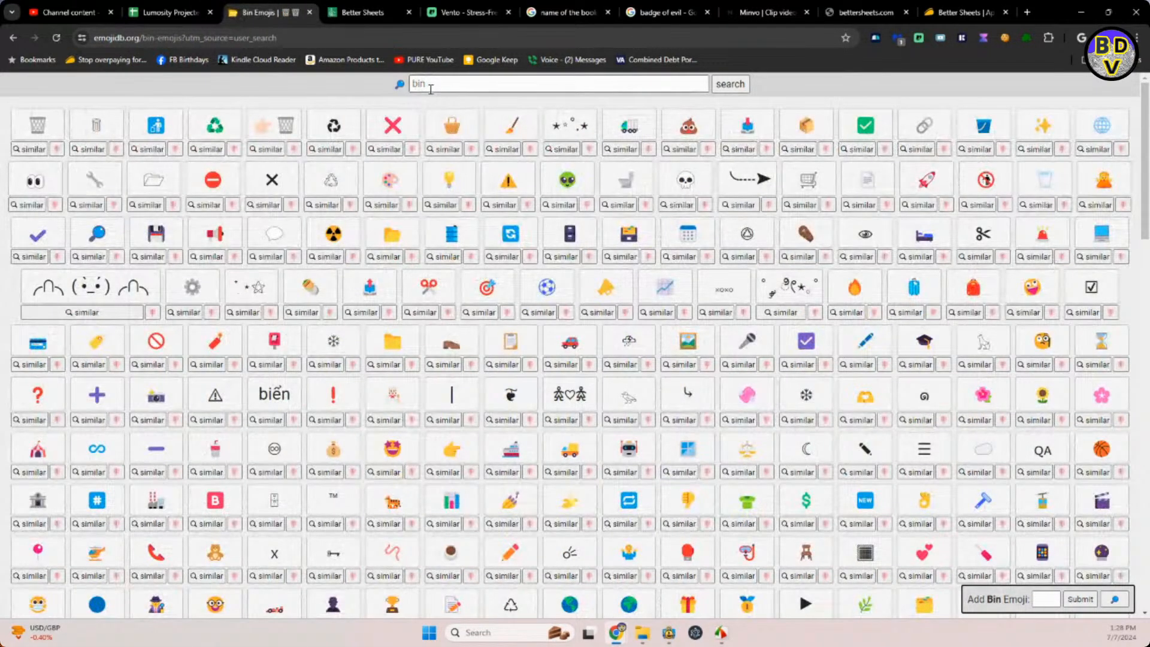
Search the emoji site for "baking dish" and copy the blue dish emoji.
click(431, 89)
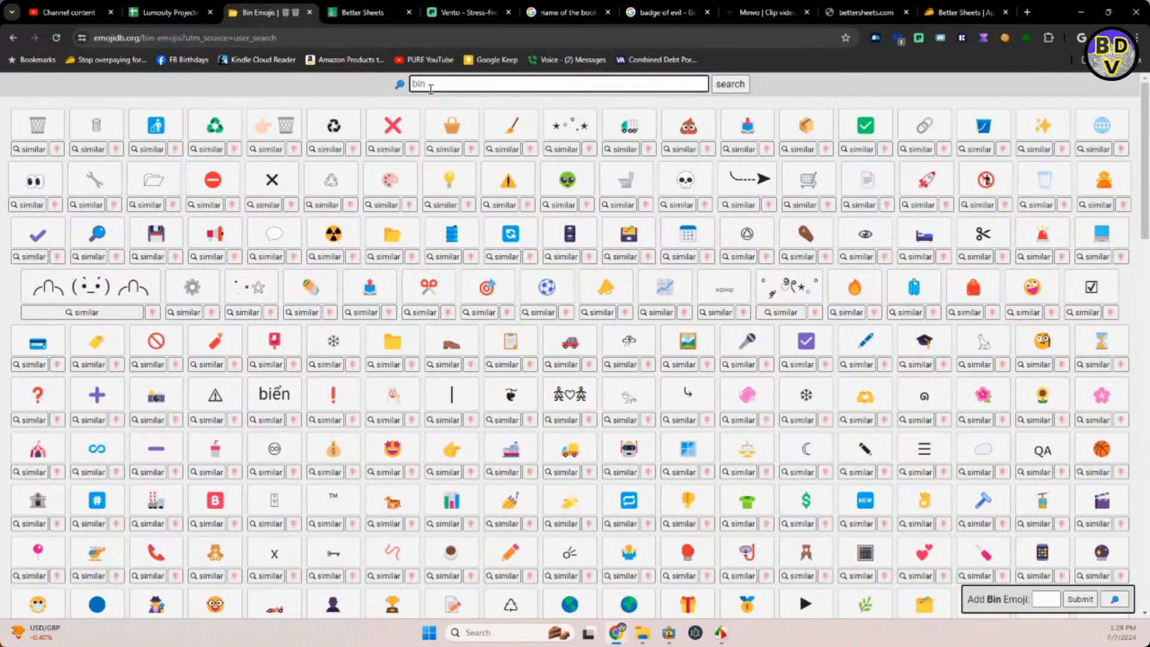
text(baking dish)
key(Return)
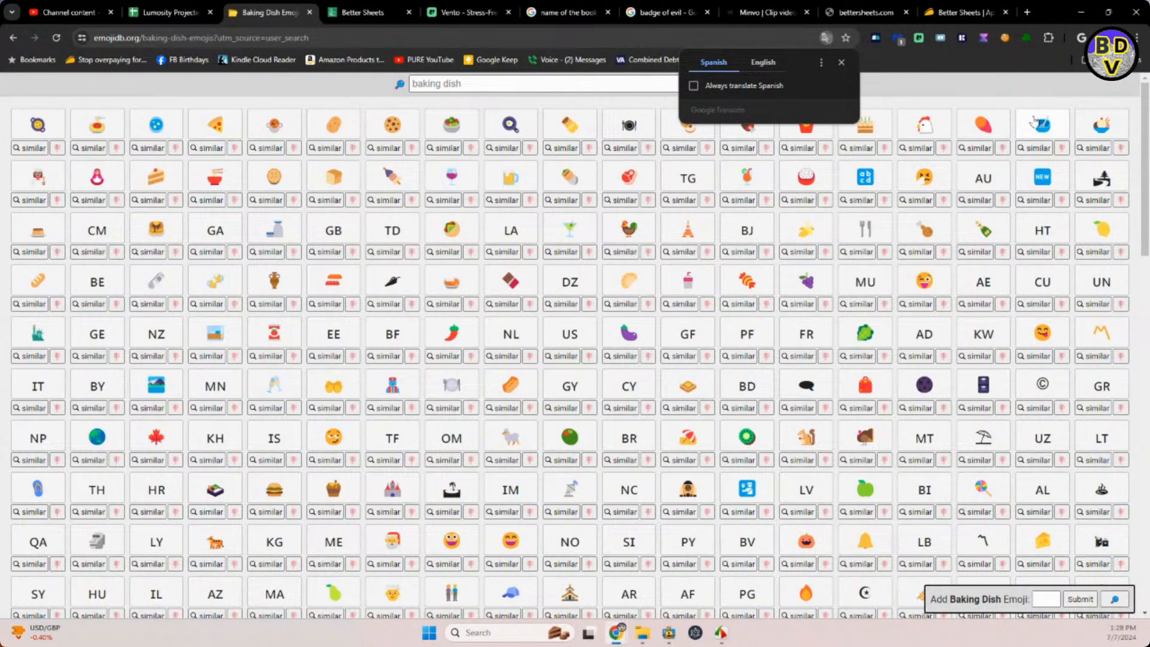
click(1039, 124)
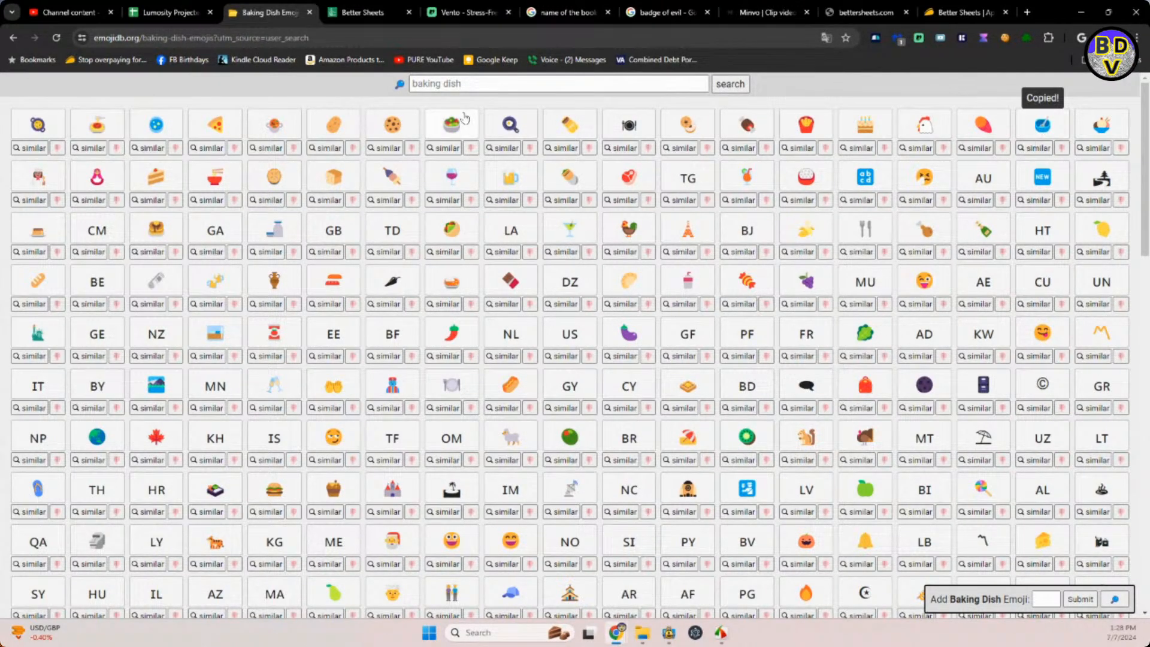
Switch to YouTube Studio, insert the blue dish emoji after "Conundrum" in the title, and copy "Camping Container Conundrum" with its emoji into the description.
click(64, 12)
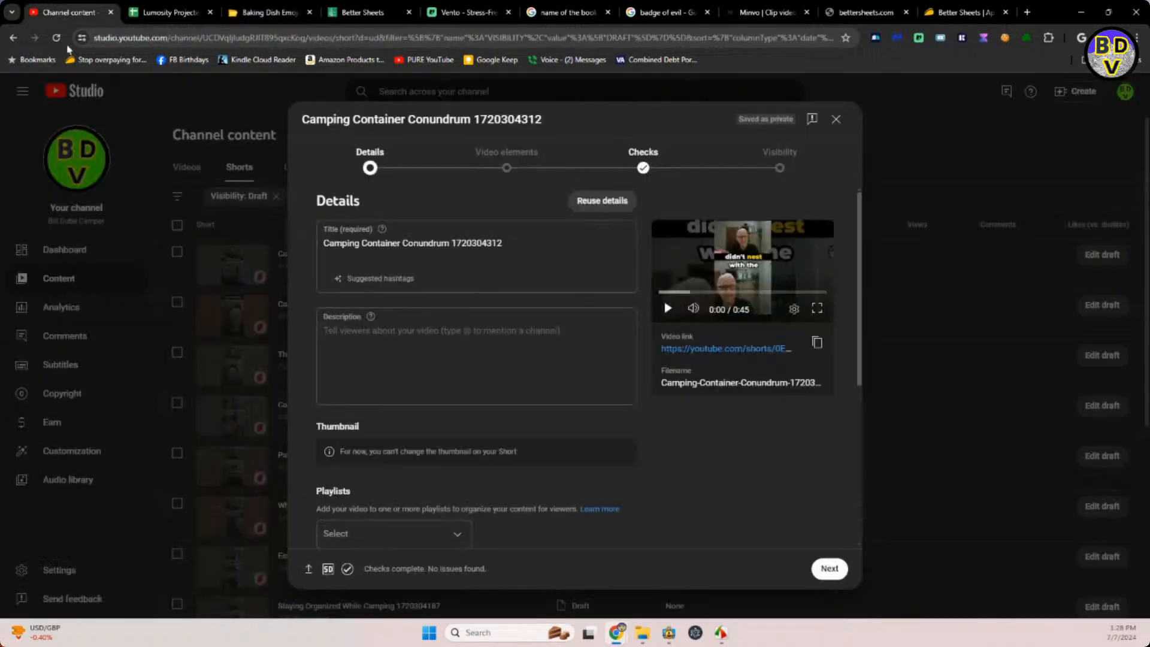
click(453, 241)
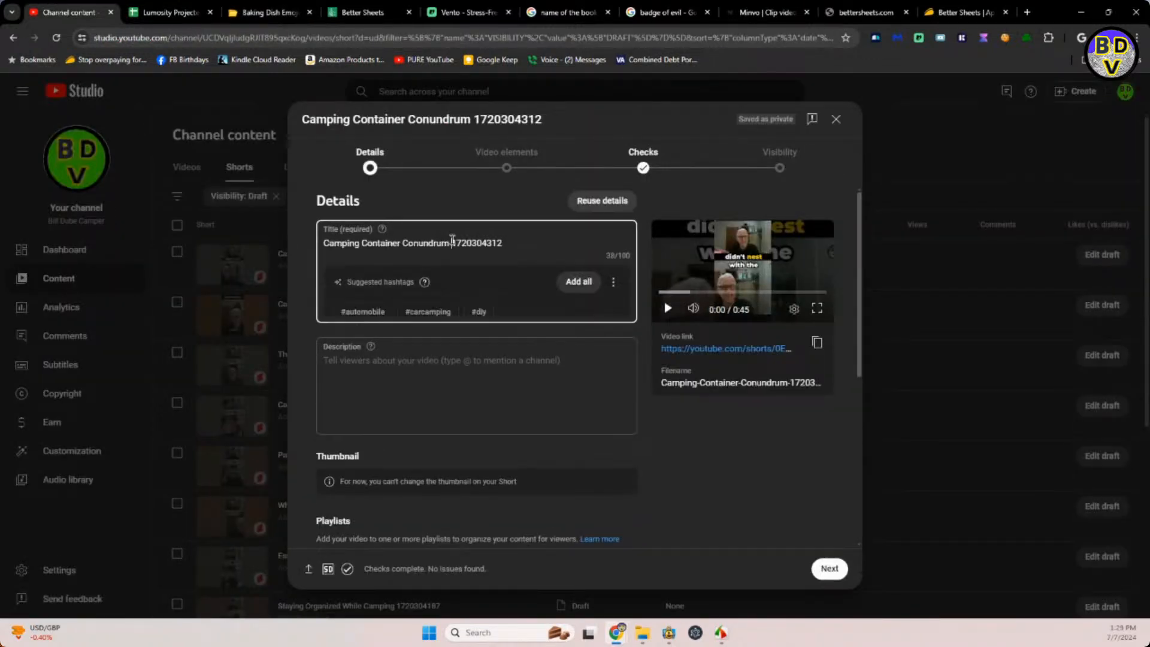
key(ctrl+v)
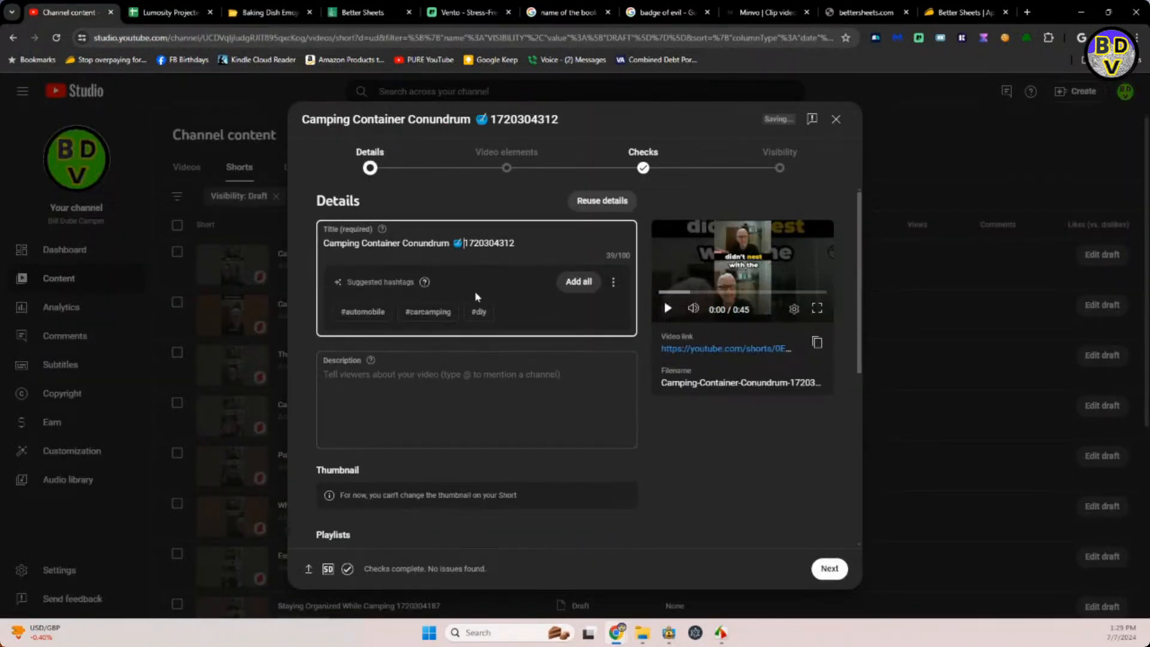
drag(465, 243, 323, 267)
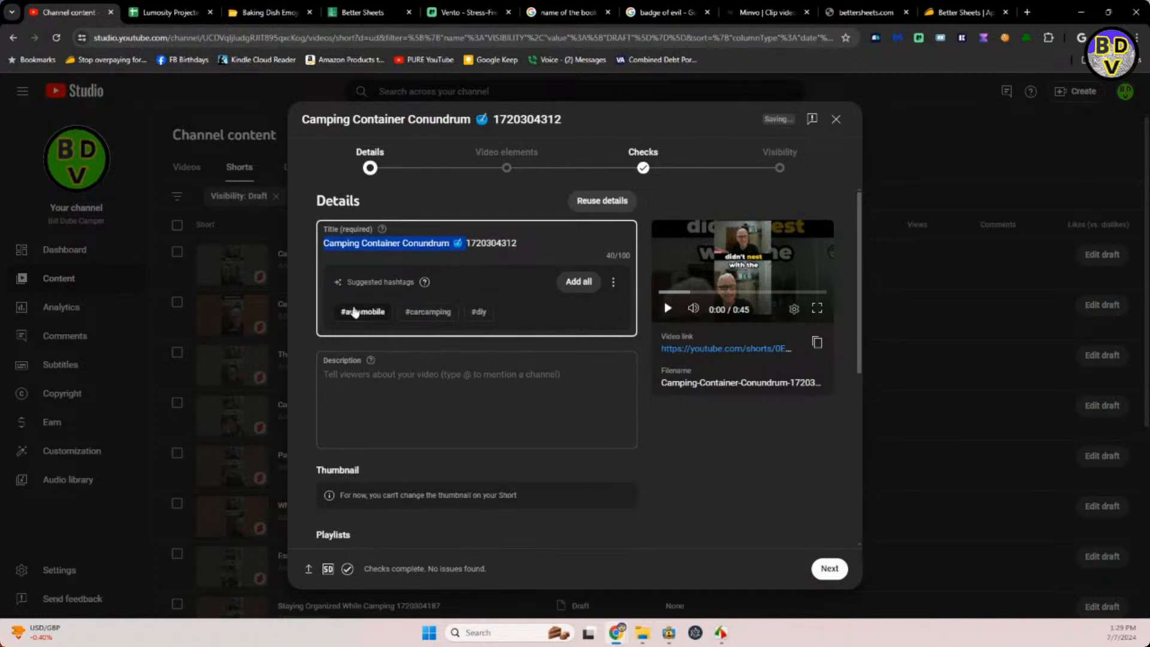
click(386, 376)
key(ctrl+v)
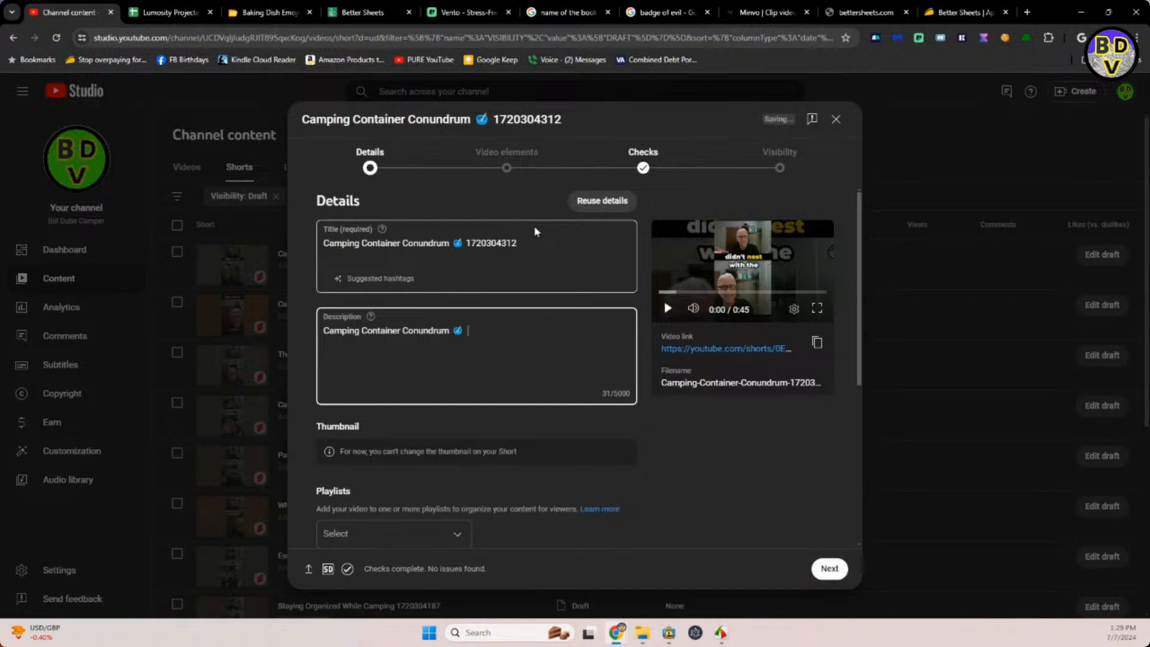
Check the planner spreadsheet and append the reusable camping text with hashtags from I10 to the Camping Container Conundrum Short's description.
click(177, 13)
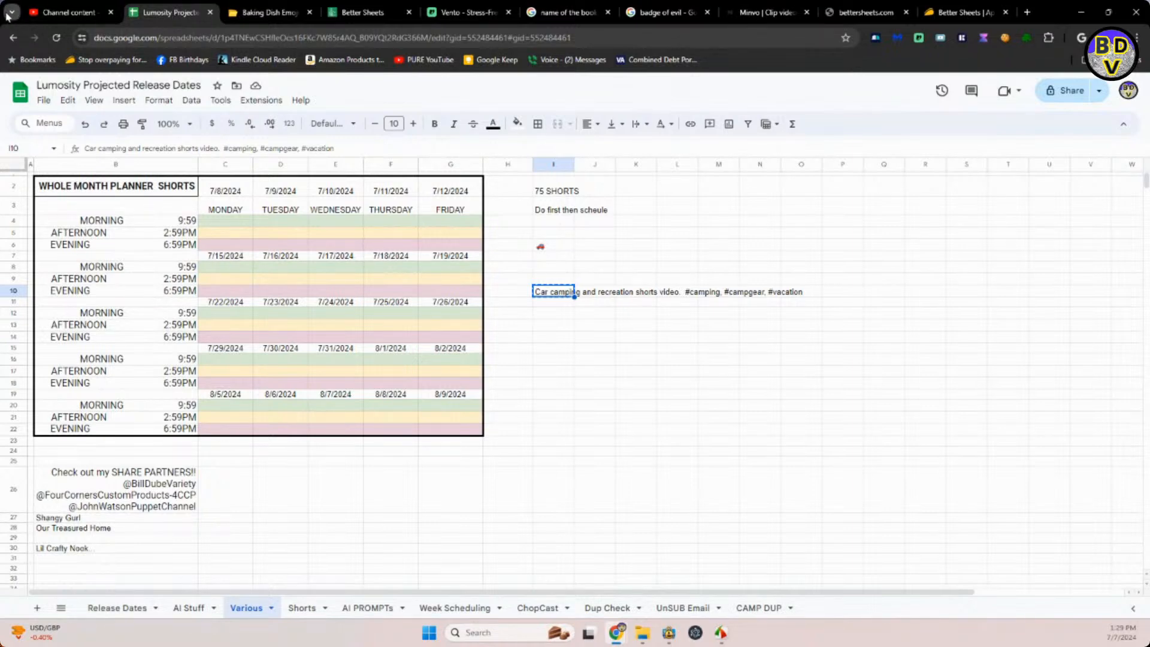
click(66, 13)
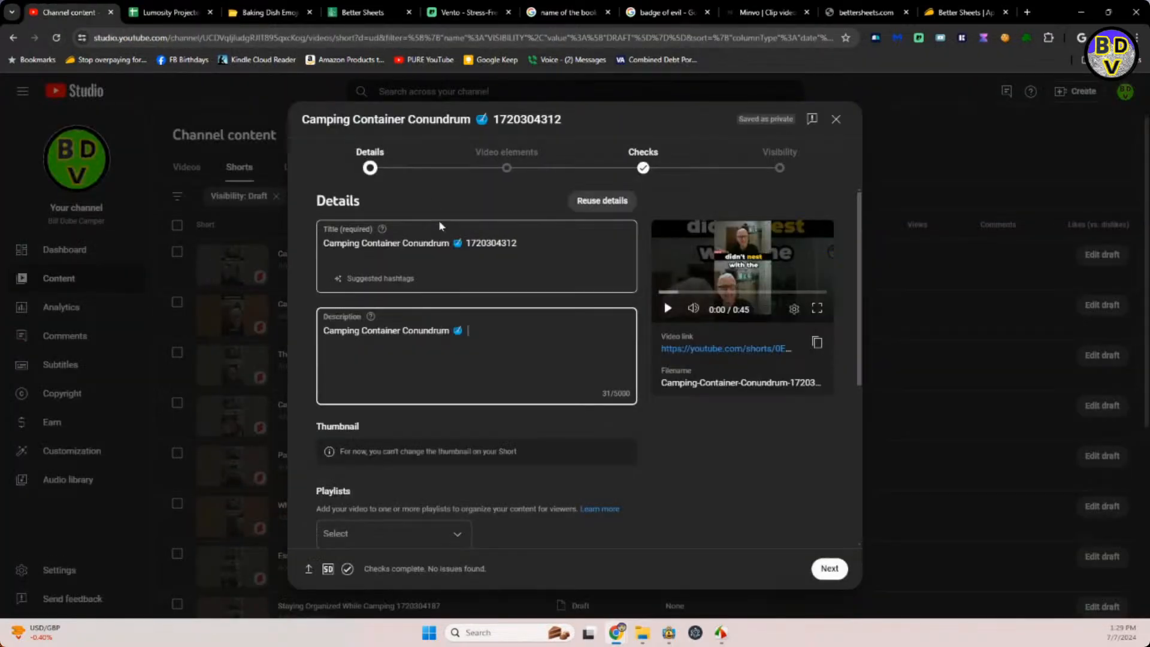
text(Car camping and recreation shorts video. #camping, #campgear, #vacation)
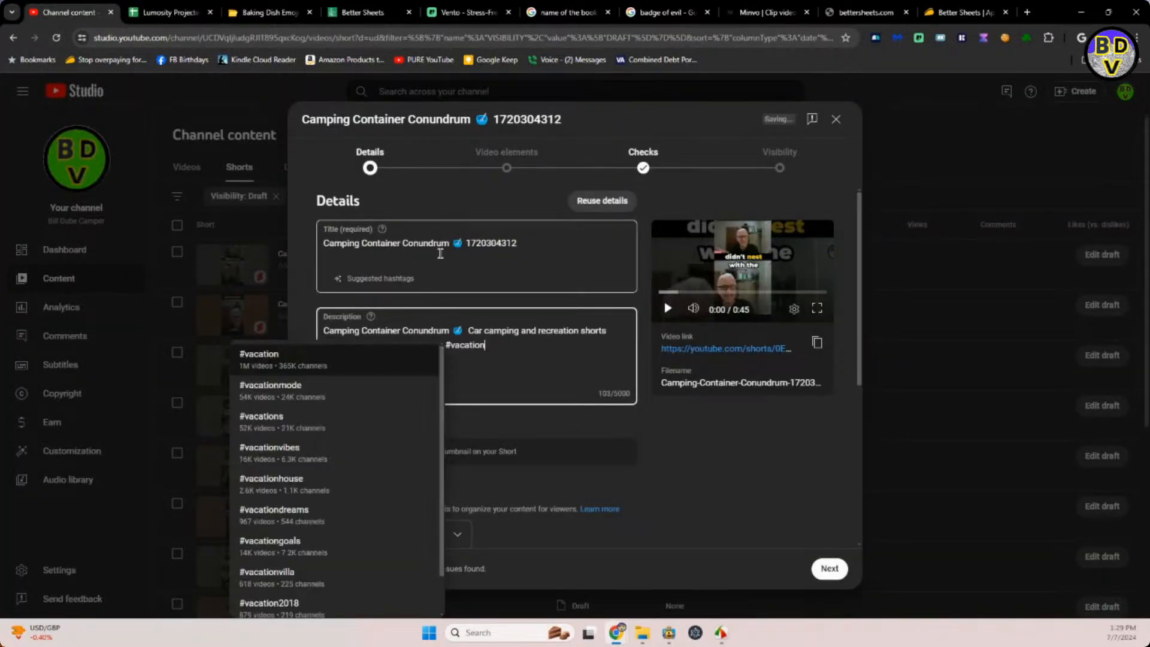
click(549, 474)
Add the Camping Container Conundrum Short to the CAMPER SHORTS VIDEOS playlist.
click(452, 542)
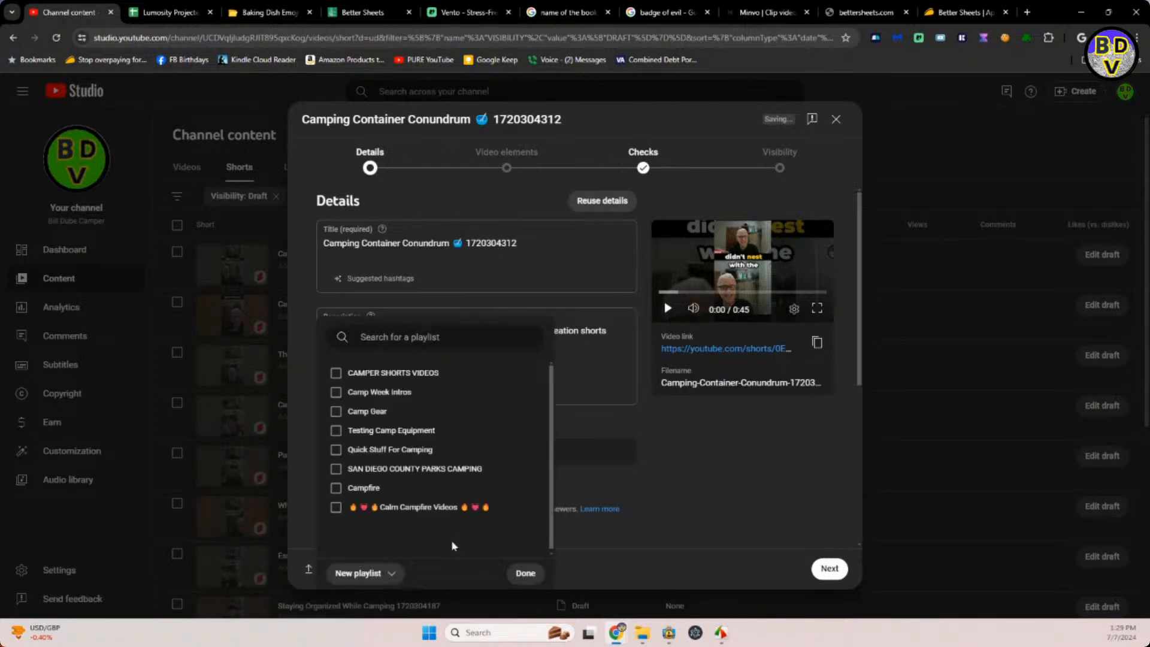
click(336, 373)
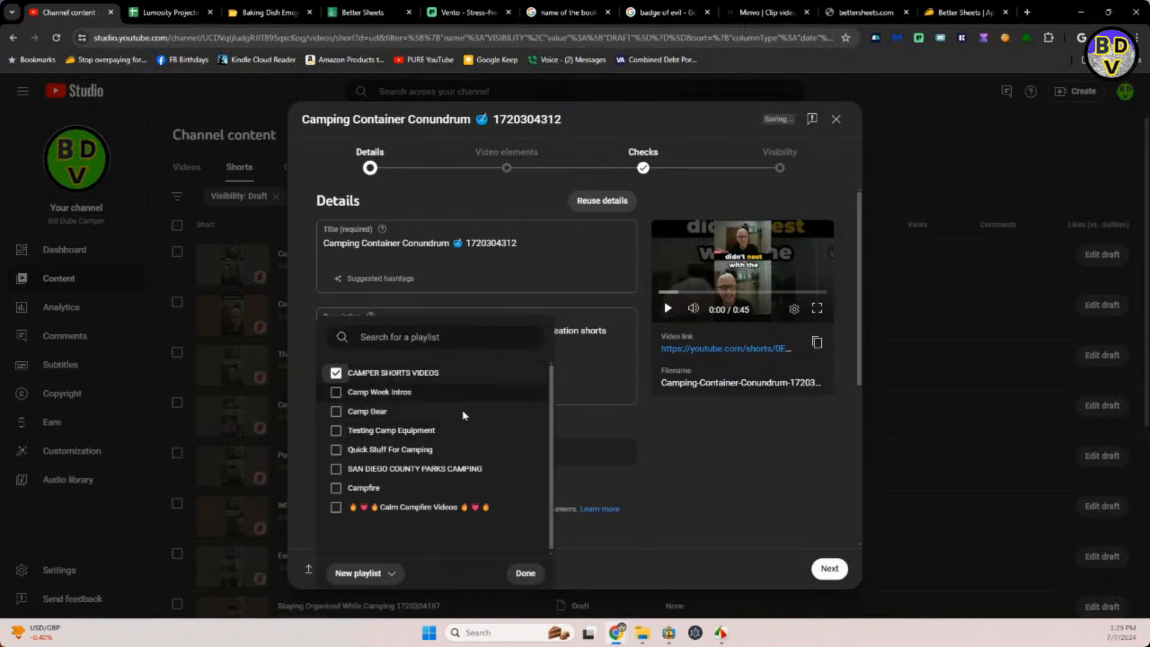
click(612, 435)
Answer No to altered content for the Camping Container Conundrum Short and mark it as not made for kids.
scroll(672, 454, down, 5)
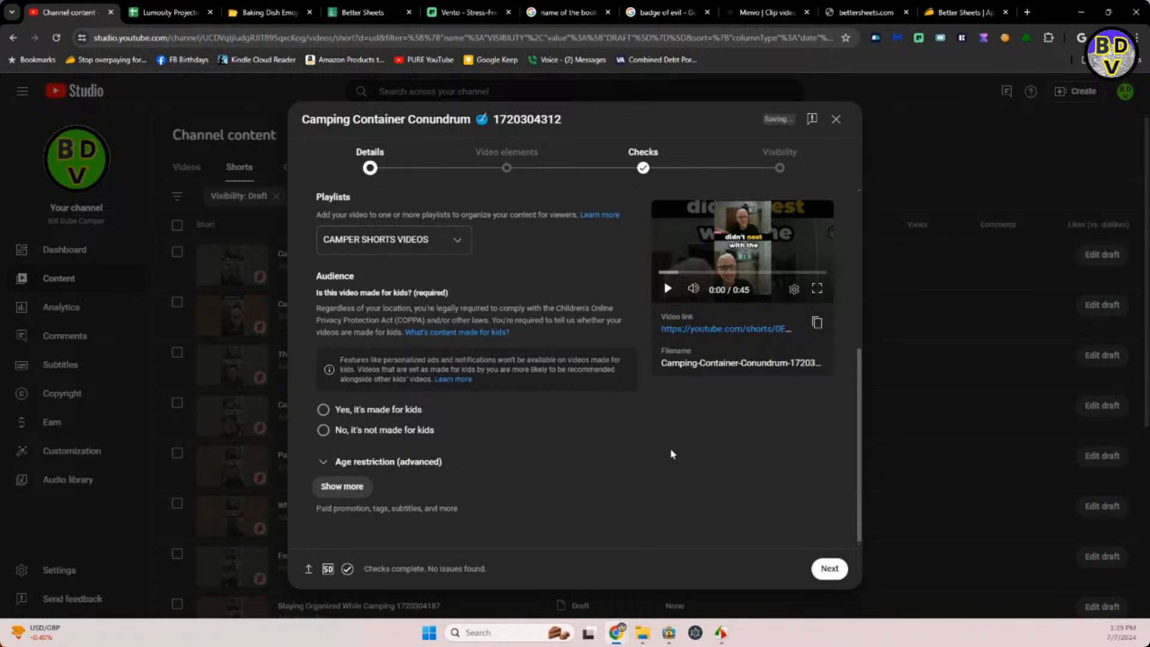
click(335, 487)
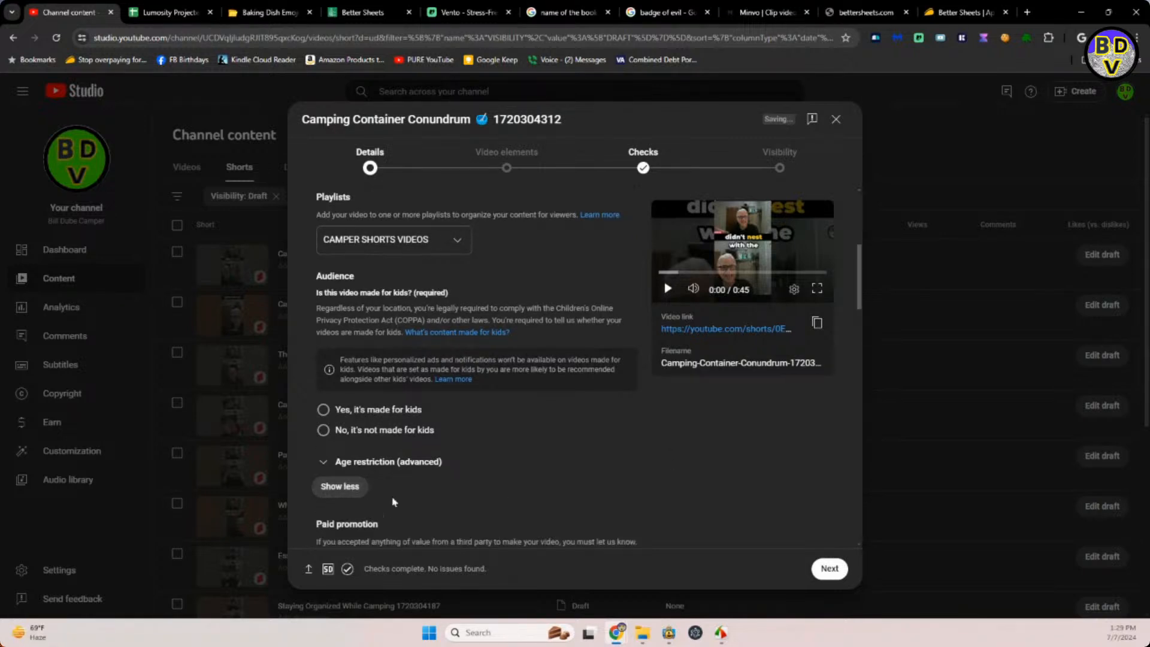
scroll(389, 506, down, 3)
scroll(394, 500, down, 2)
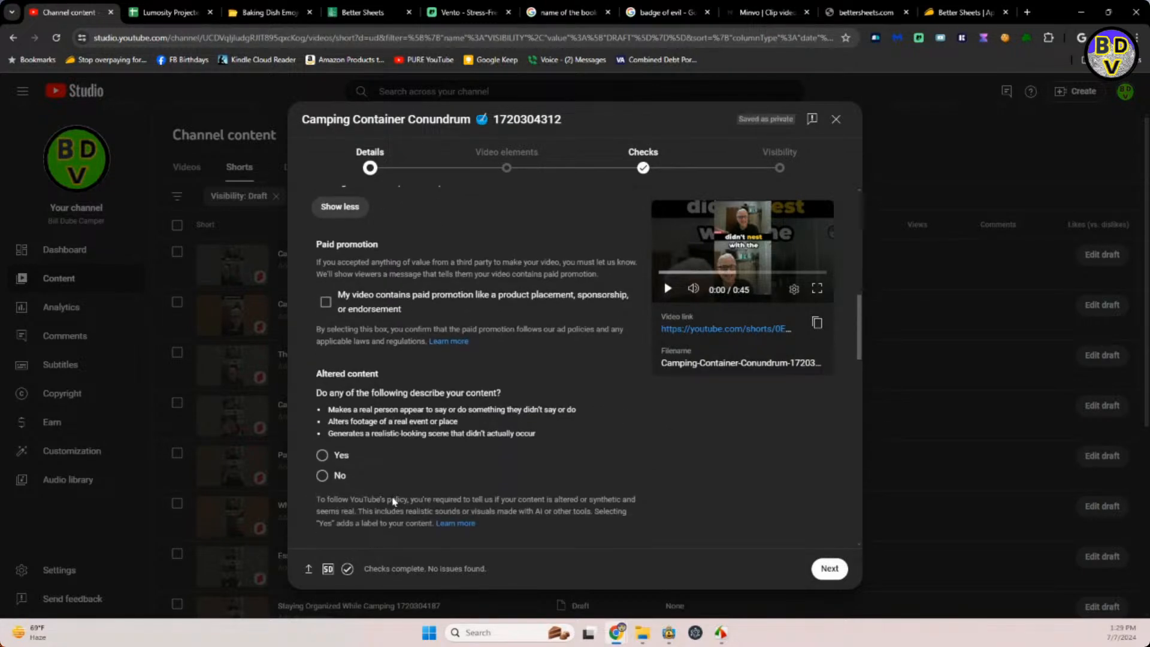
click(322, 475)
click(779, 162)
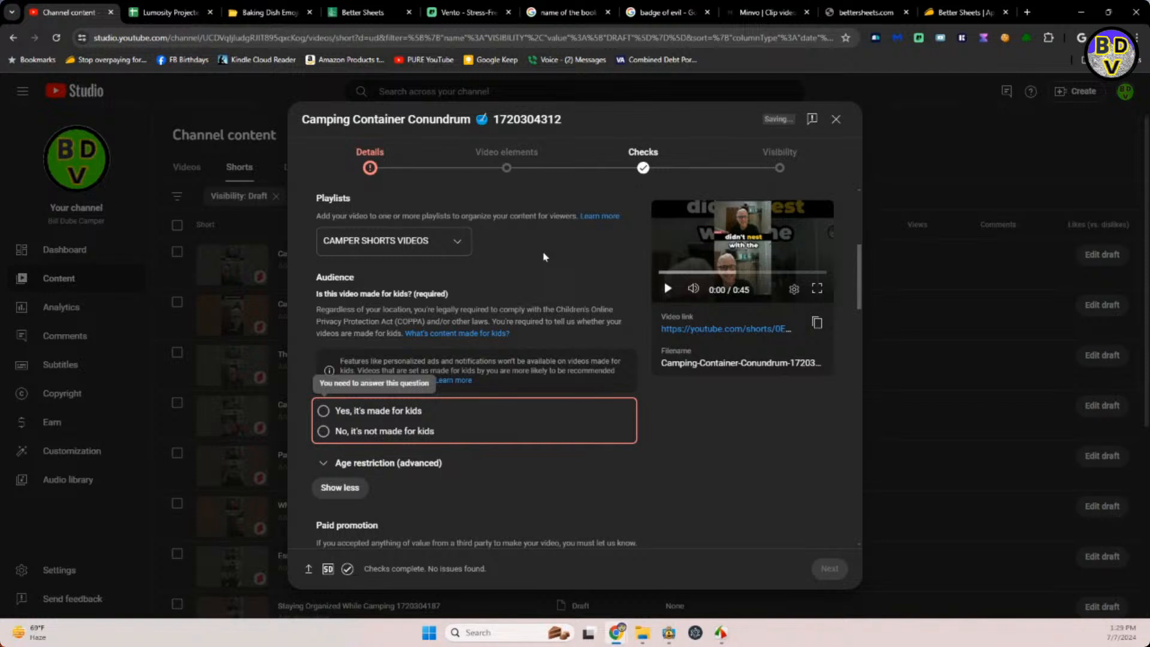
click(324, 431)
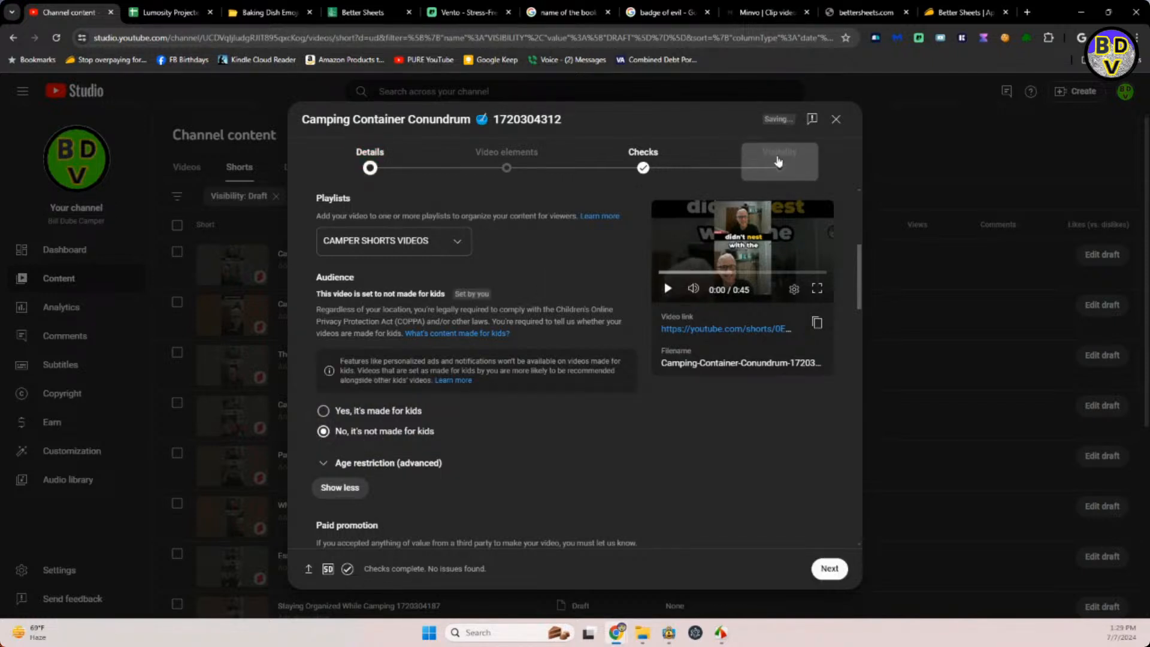
Schedule the Camping Container Conundrum Short to go public on Jul 11, 2024 at 9:59 AM.
click(776, 163)
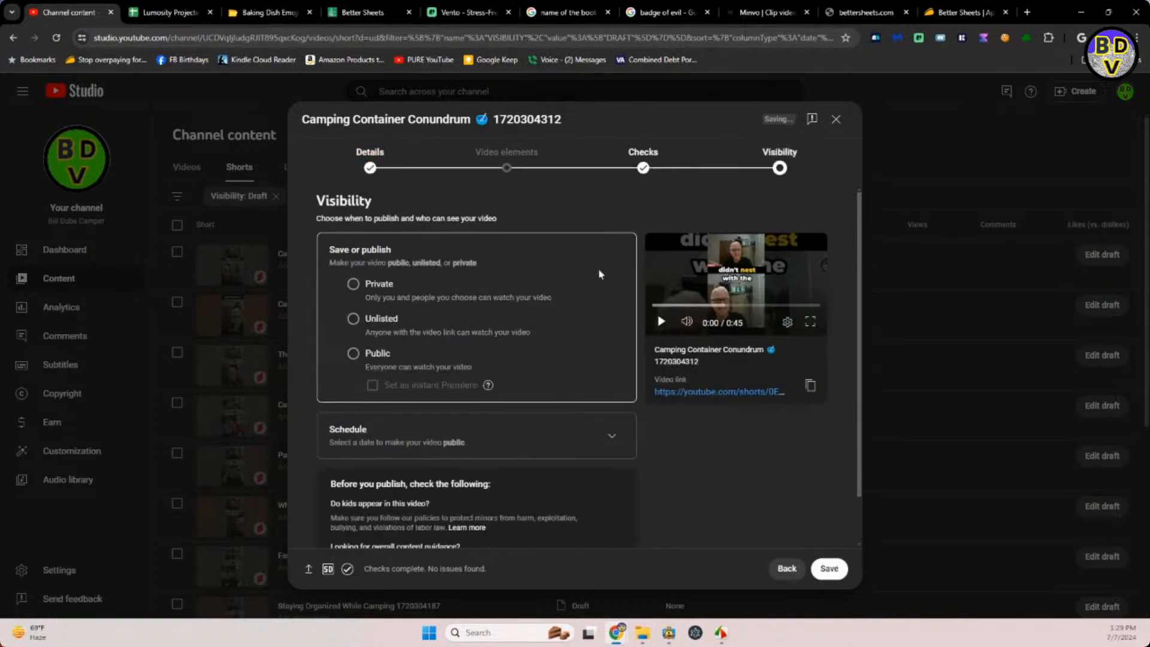
click(612, 437)
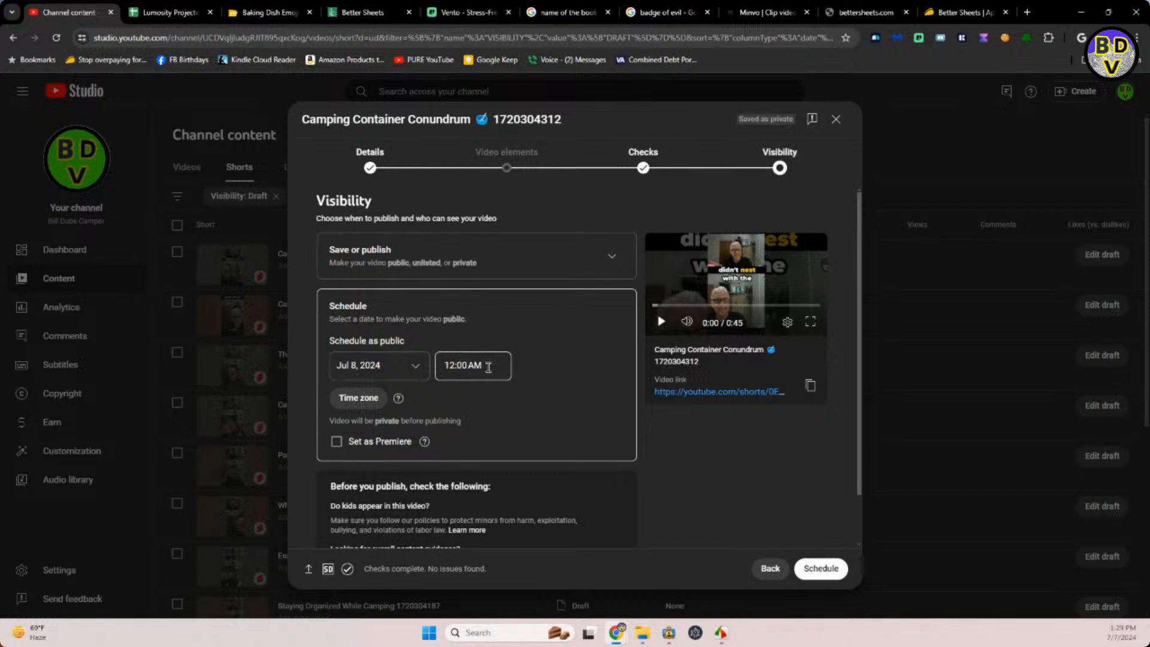
click(416, 367)
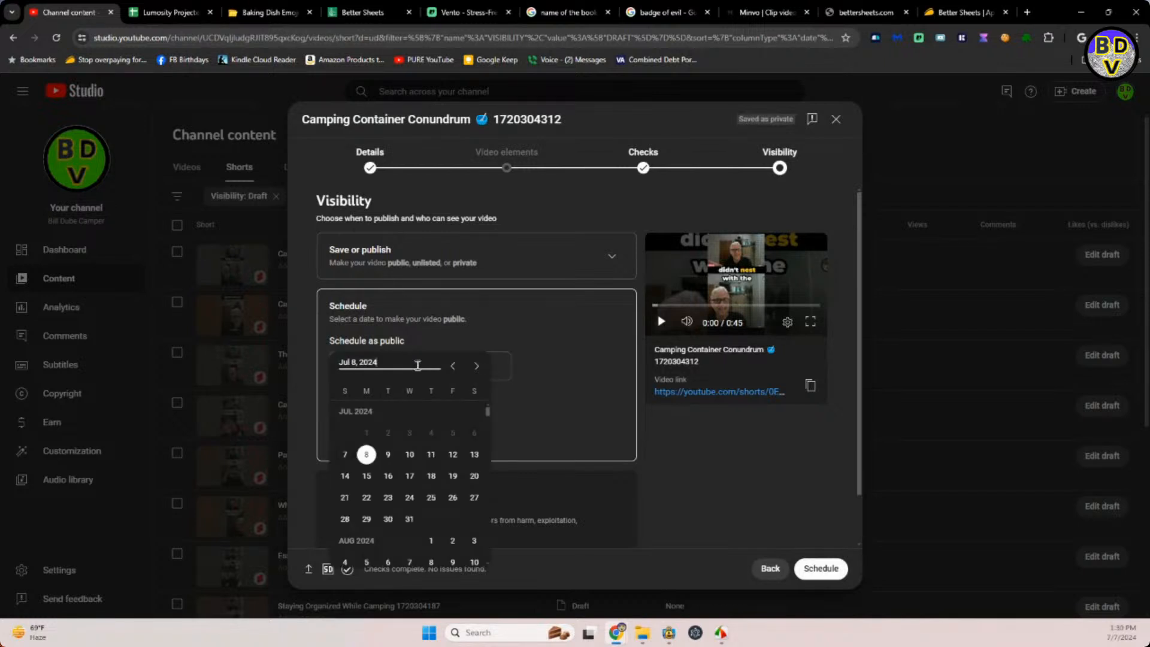
click(420, 460)
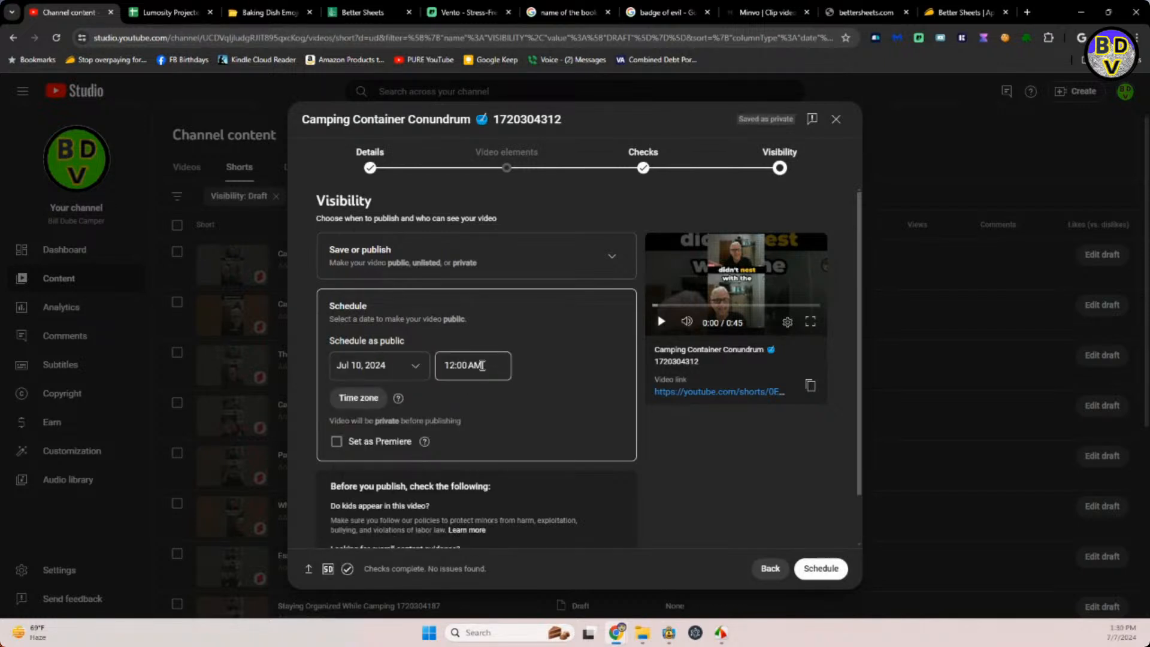
click(484, 365)
text(9:59)
click(415, 361)
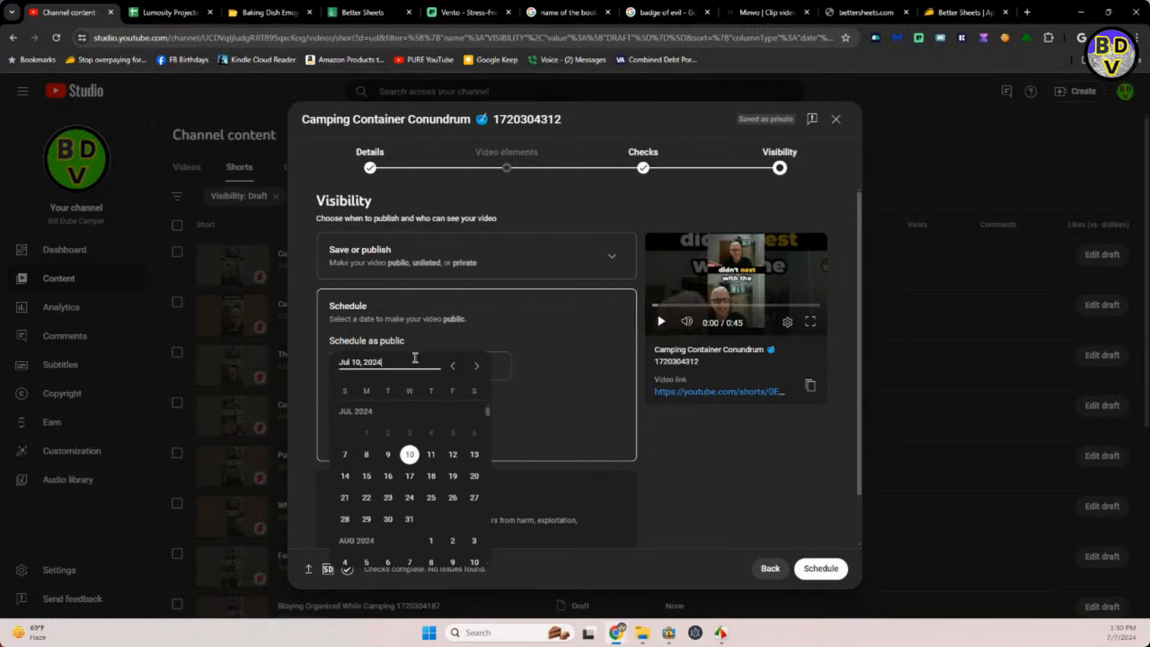
click(433, 458)
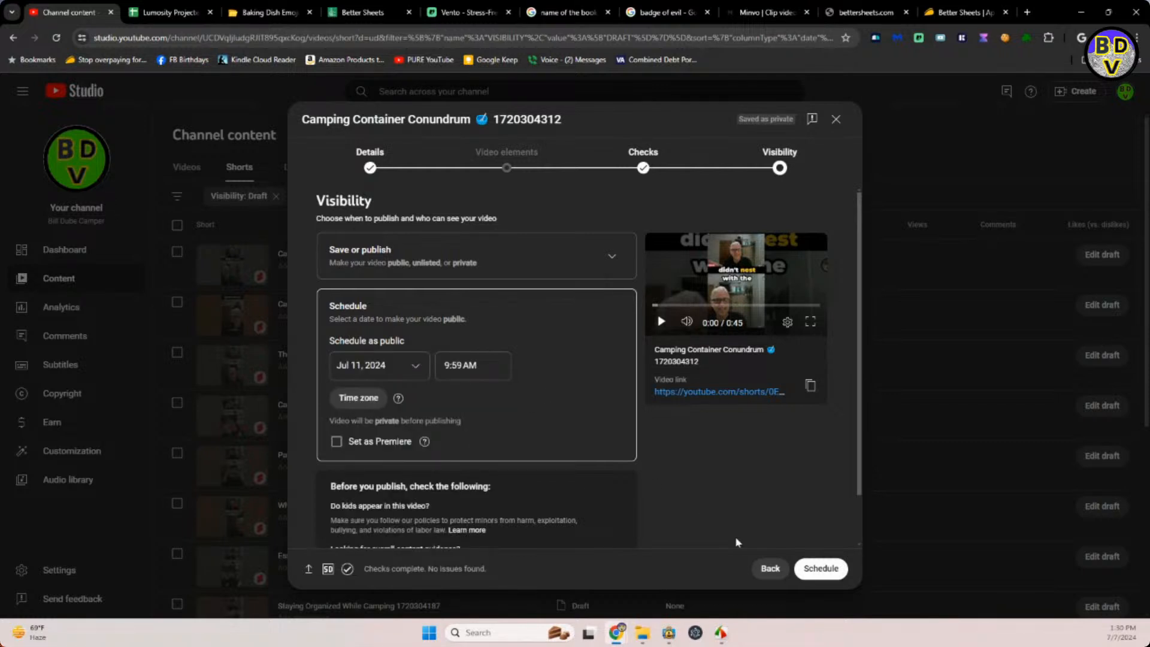
click(838, 570)
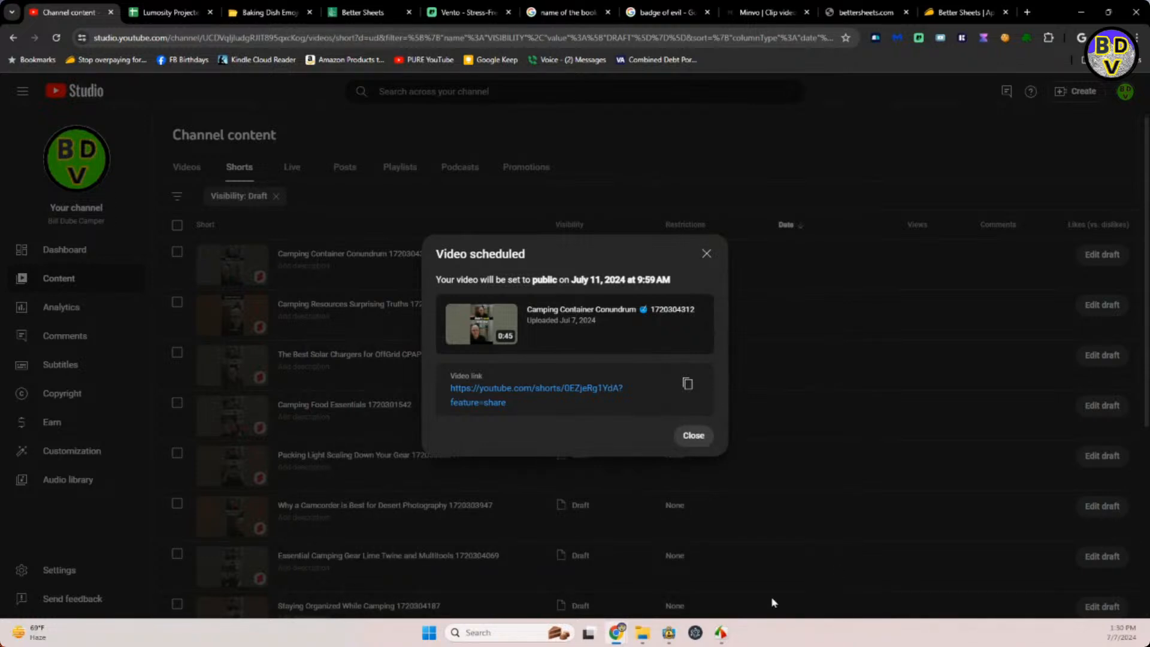
click(694, 435)
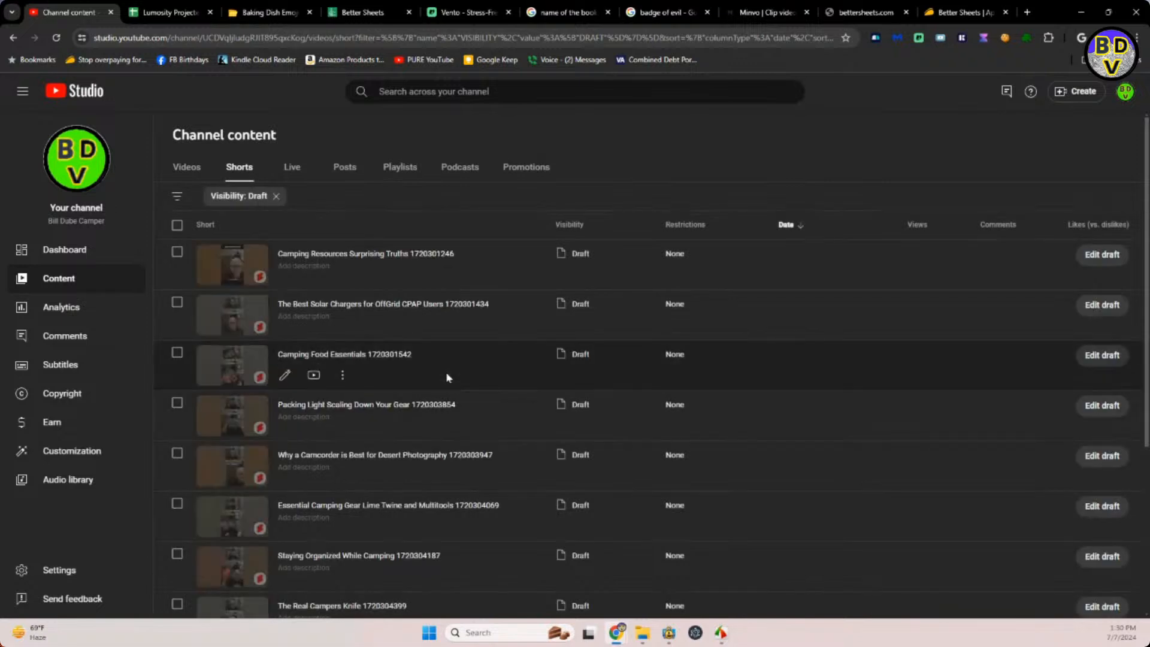
Open the Camping Resources Surprising Truths draft, then switch to EmojiDB, search for "angel" and copy the smiling halo emoji.
click(362, 259)
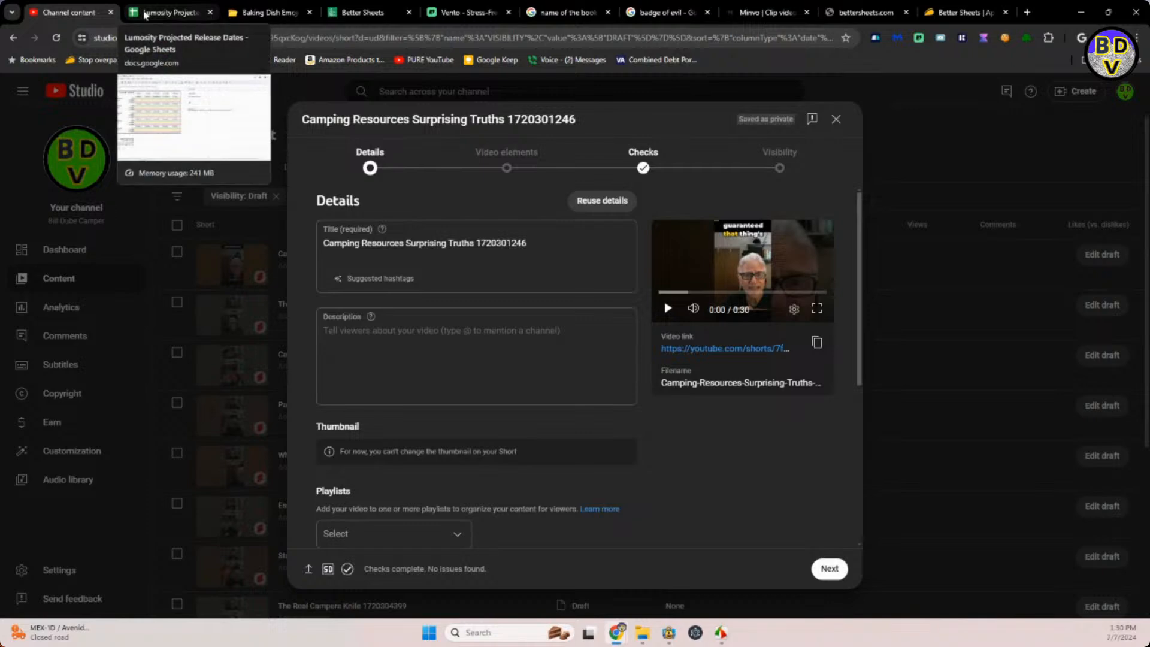
click(246, 17)
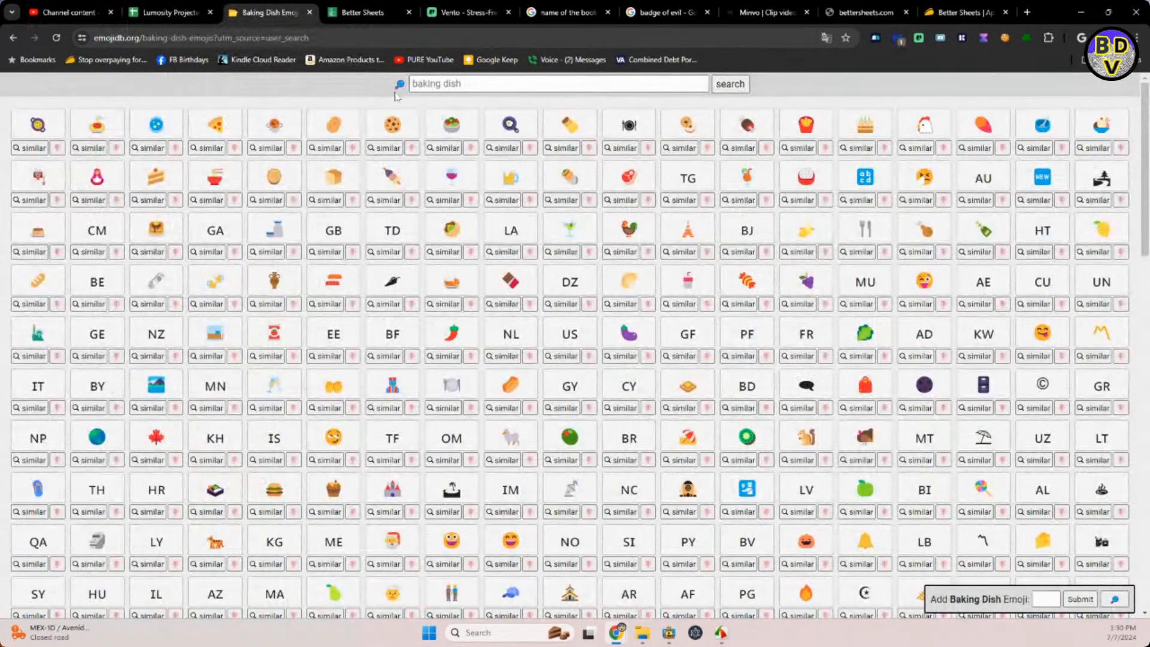
click(421, 87)
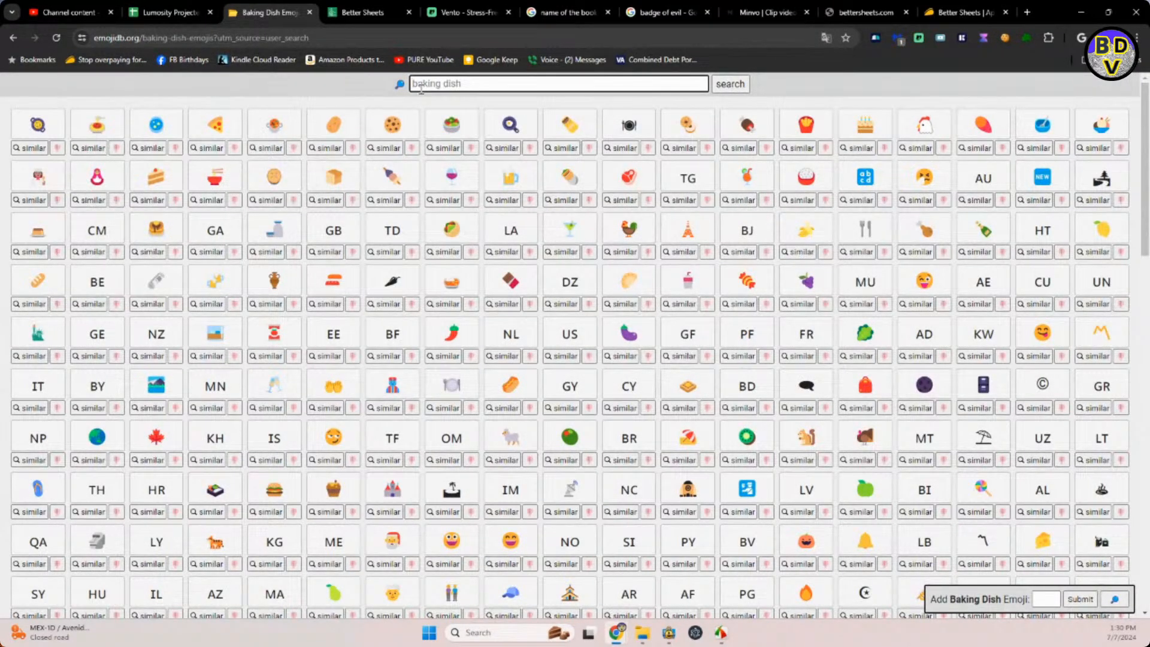
text(angel)
key(Return)
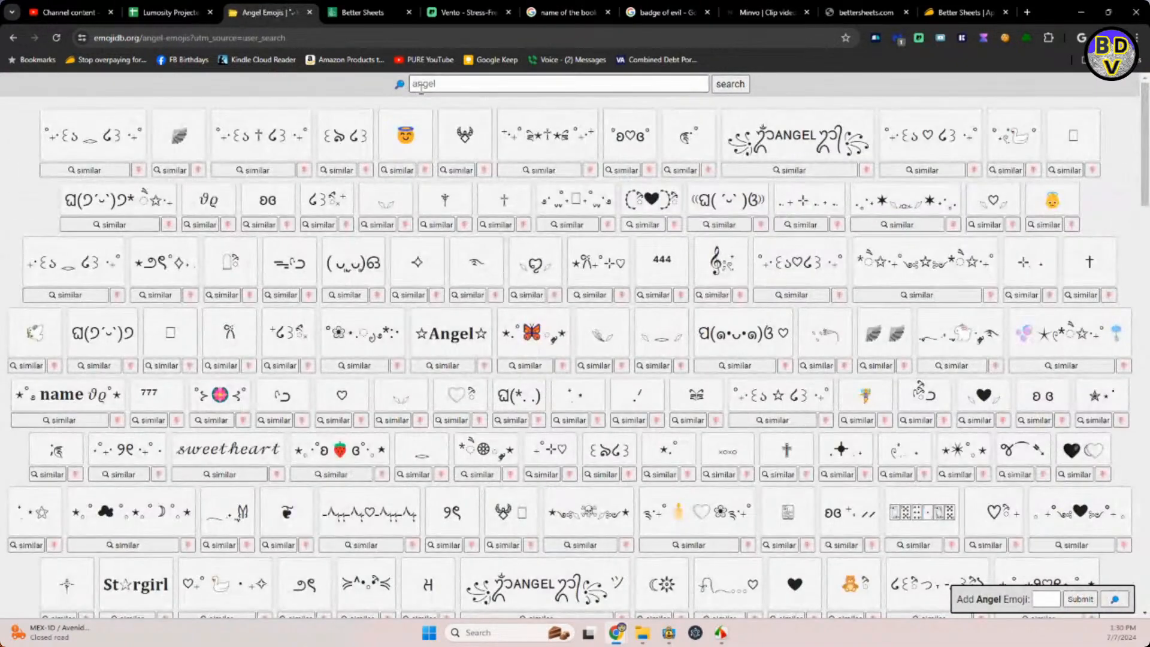
click(412, 143)
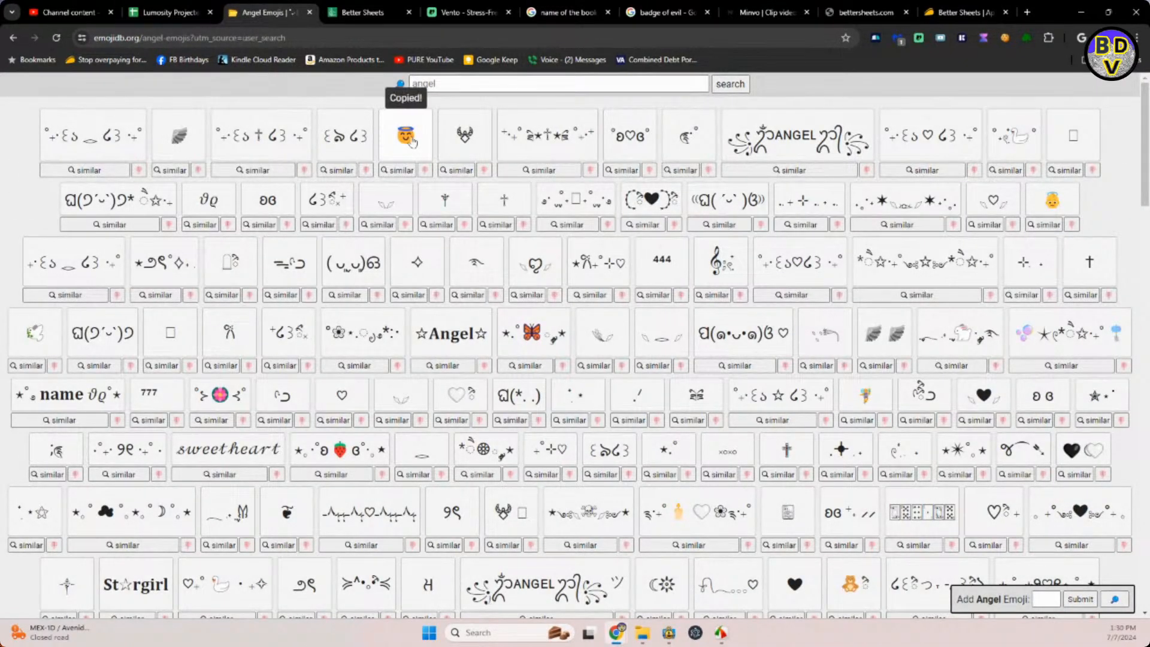
Switch to YouTube Studio, insert the halo emoji after "Truths" in the title, and copy "Camping Resources Surprising Truths" with its emoji into the description.
click(77, 12)
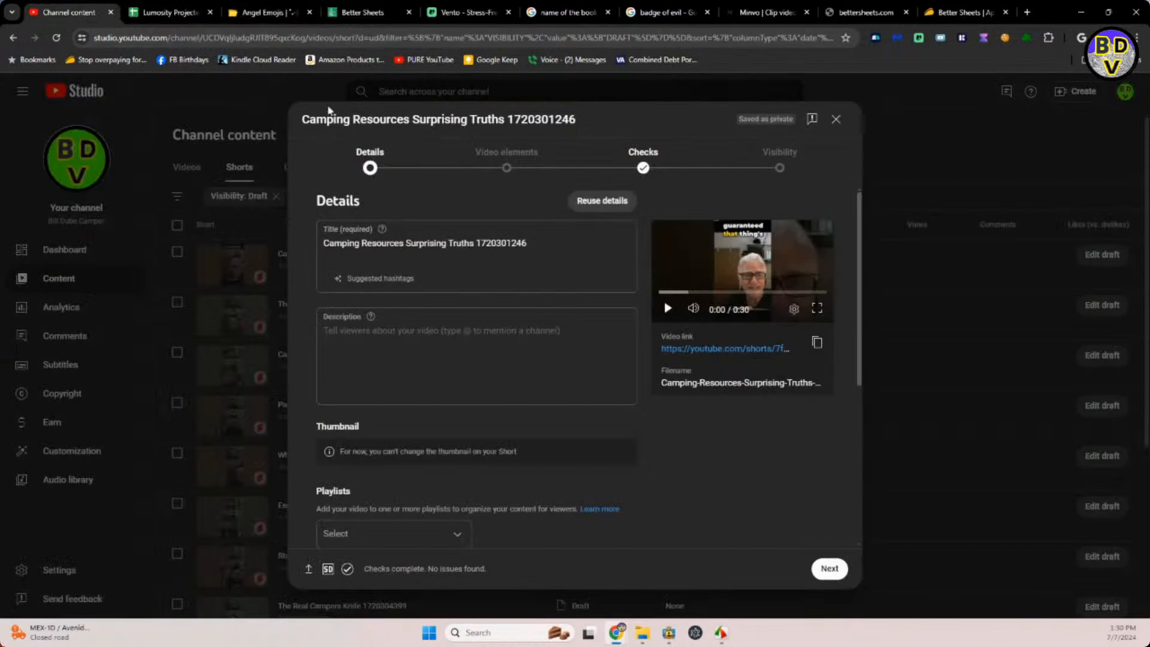
click(476, 244)
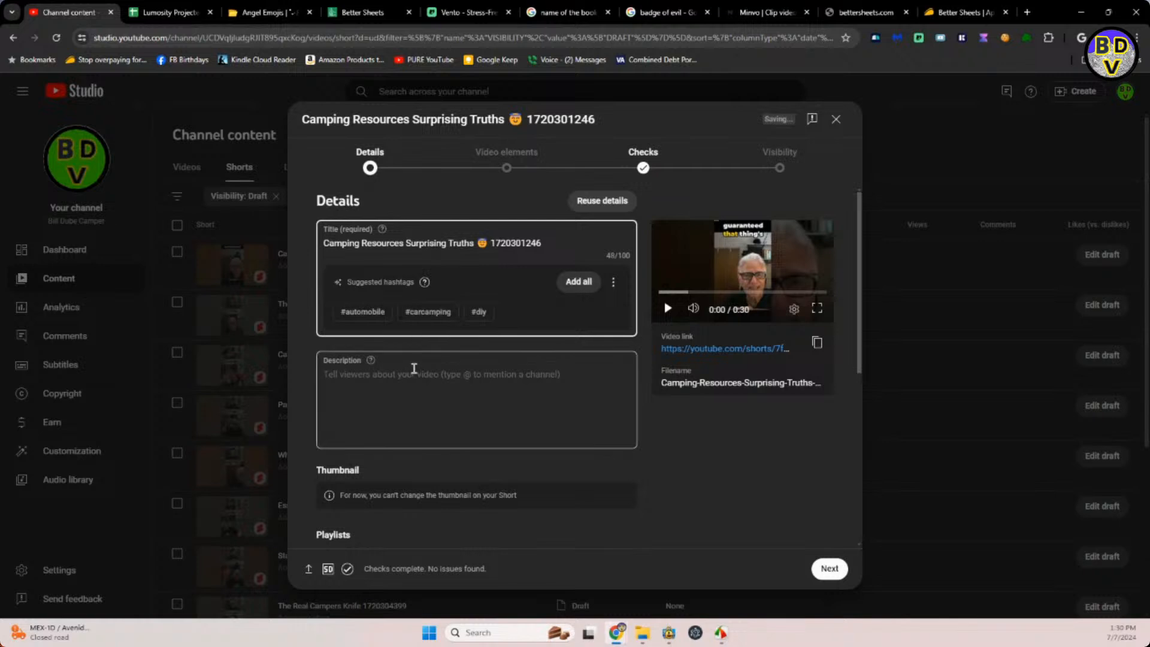
drag(492, 243, 301, 246)
key(ctrl+c)
click(337, 375)
key(ctrl+v)
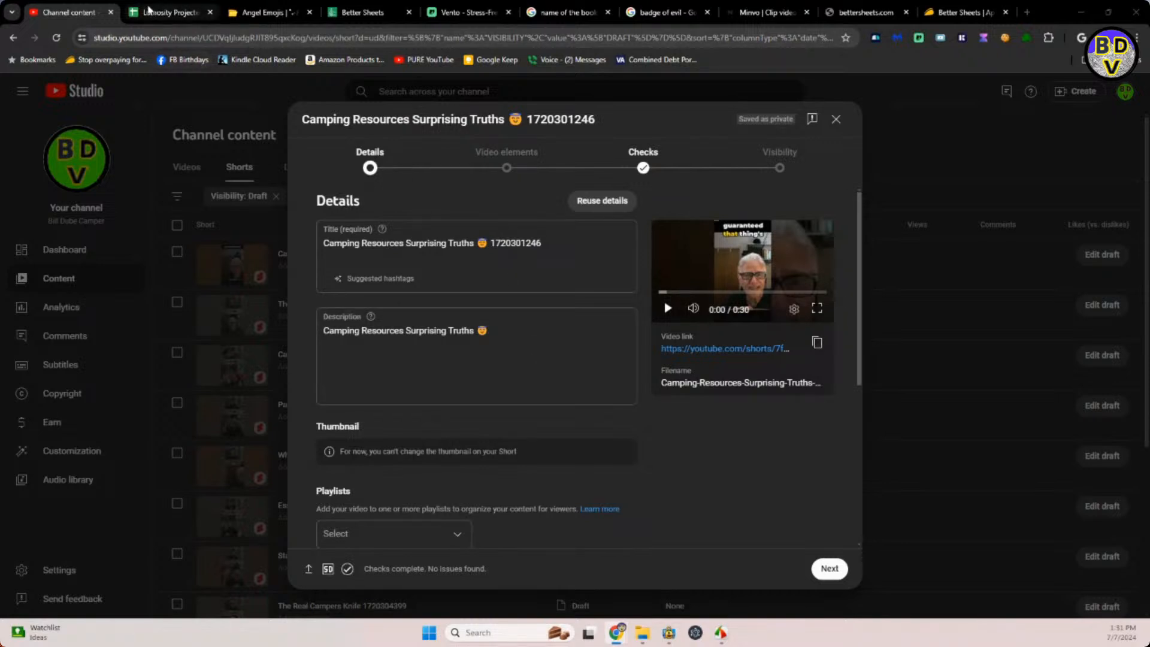
Append the reusable camping text with hashtags from I10 of the planner spreadsheet to the Camping Resources Surprising Truths Short's description.
click(169, 12)
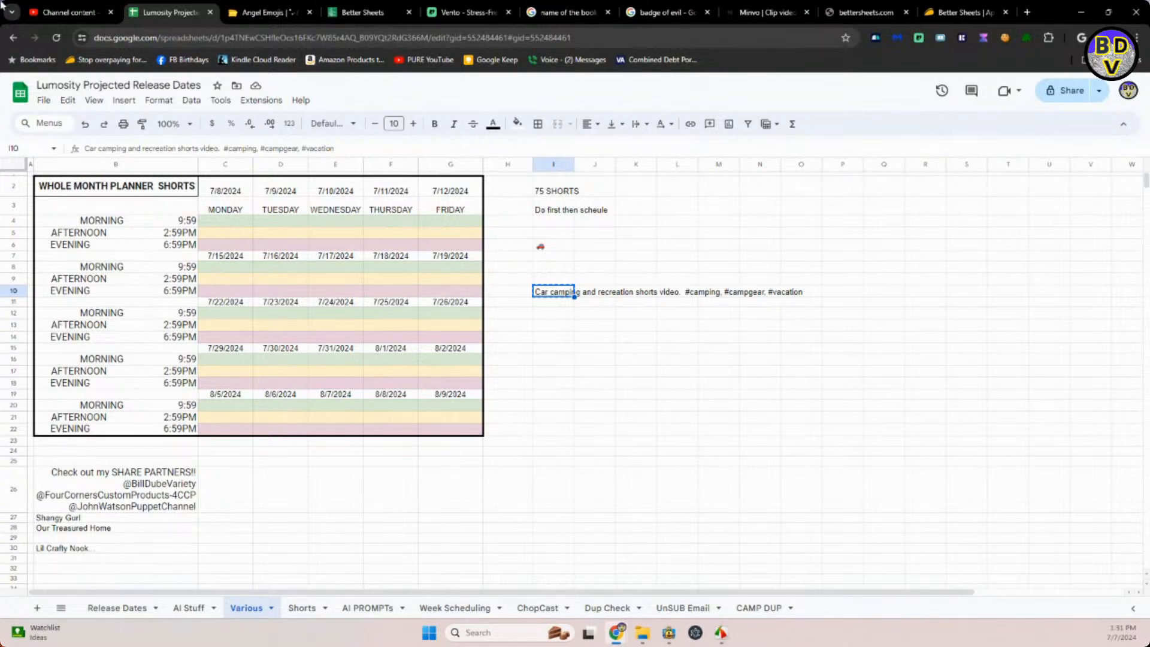
click(68, 12)
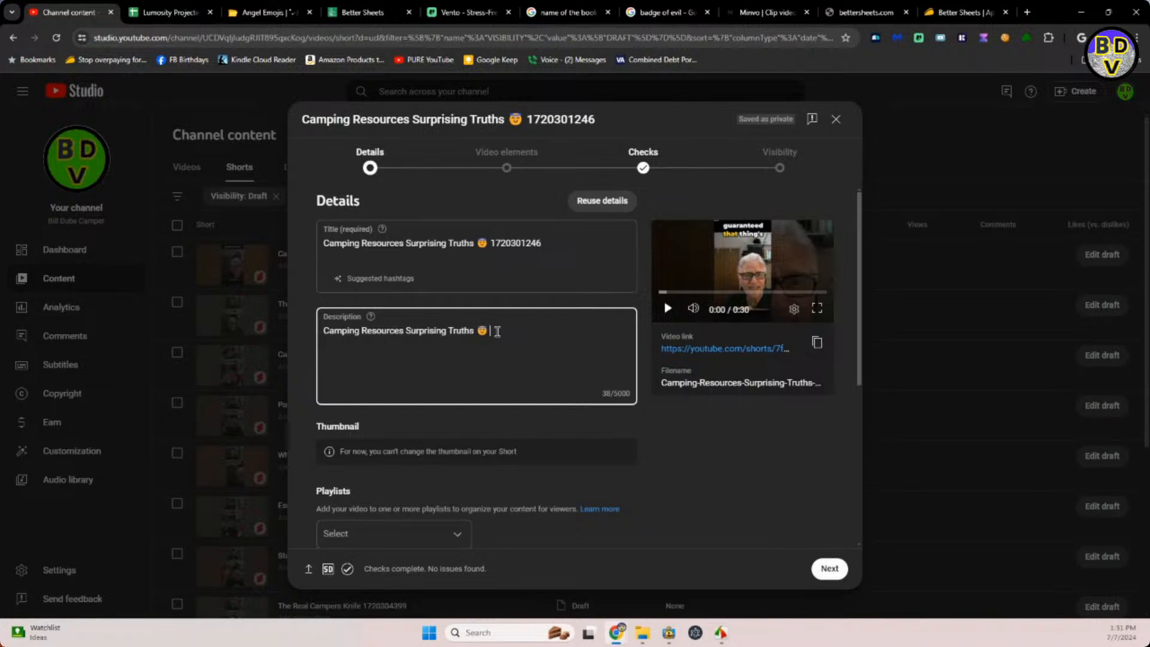
key(ctrl+v)
click(563, 436)
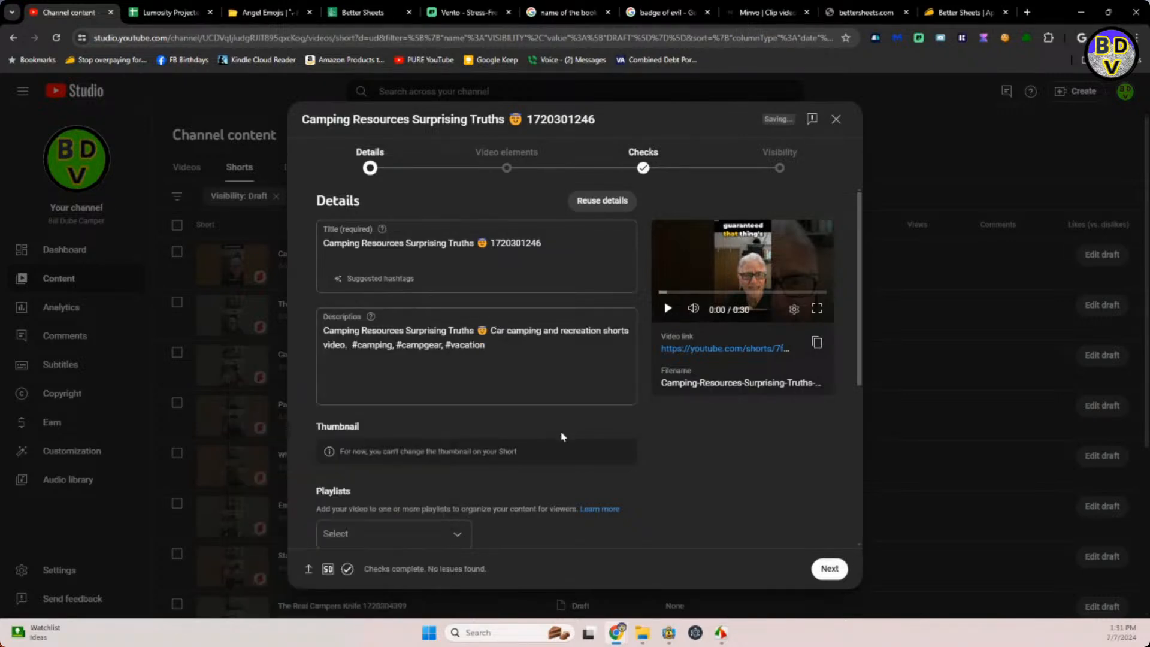
Add the Camping Resources Surprising Truths Short to the CAMPER SHORTS VIDEOS playlist.
click(458, 533)
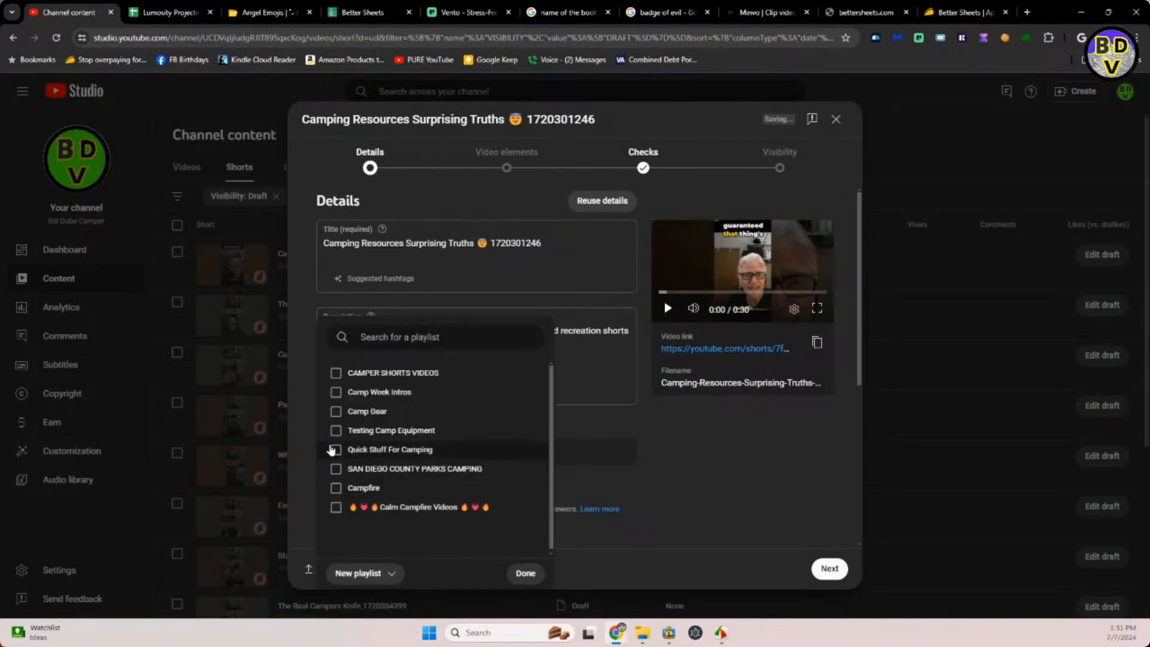
click(335, 375)
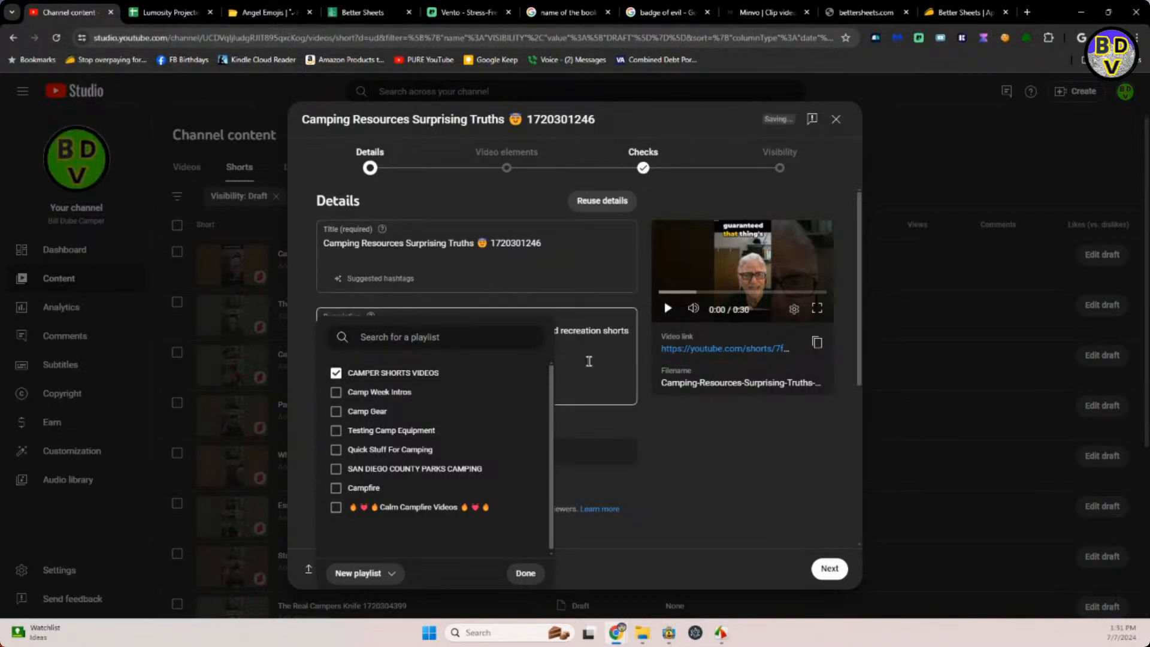
click(626, 484)
Mark the Camping Resources Surprising Truths Short as not made for kids and answer No to altered content.
scroll(628, 482, down, 4)
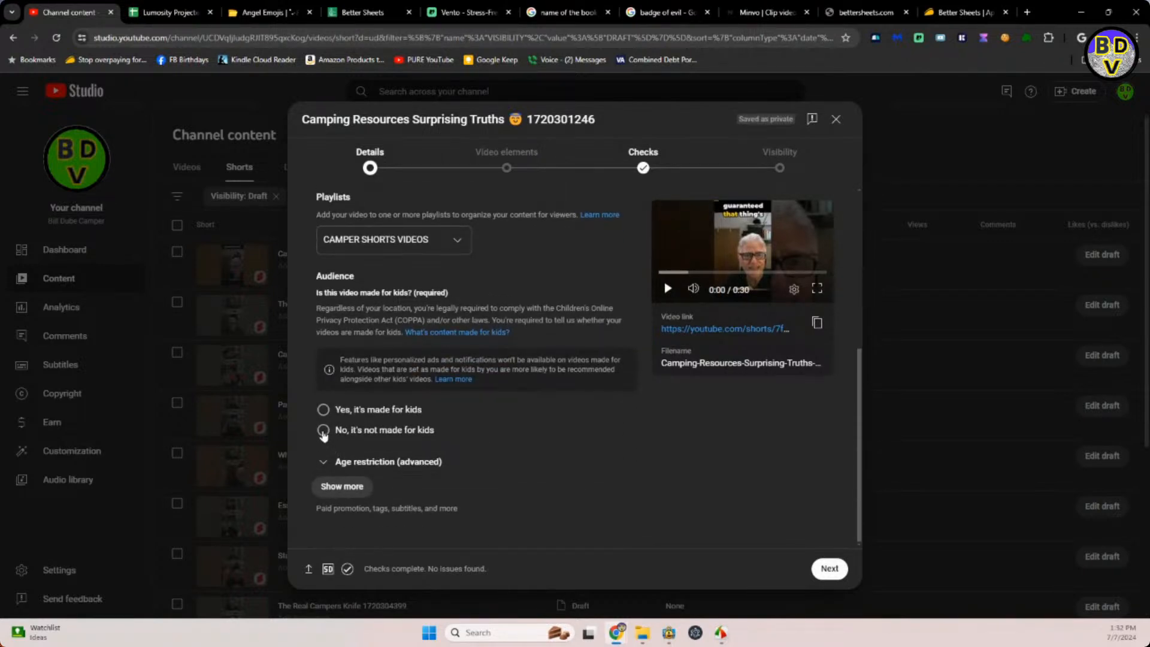
click(324, 430)
click(359, 488)
scroll(413, 488, down, 6)
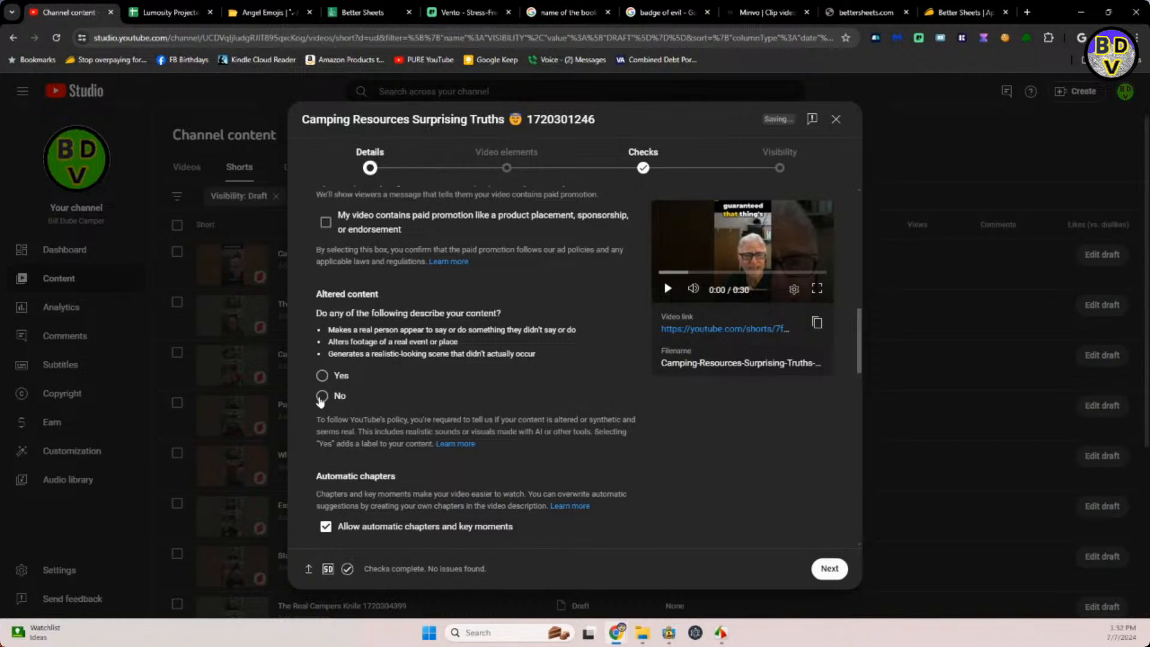
click(323, 397)
Schedule the Camping Resources Surprising Truths Short to go public on Jul 11, 2024 at 2:59 PM.
click(780, 166)
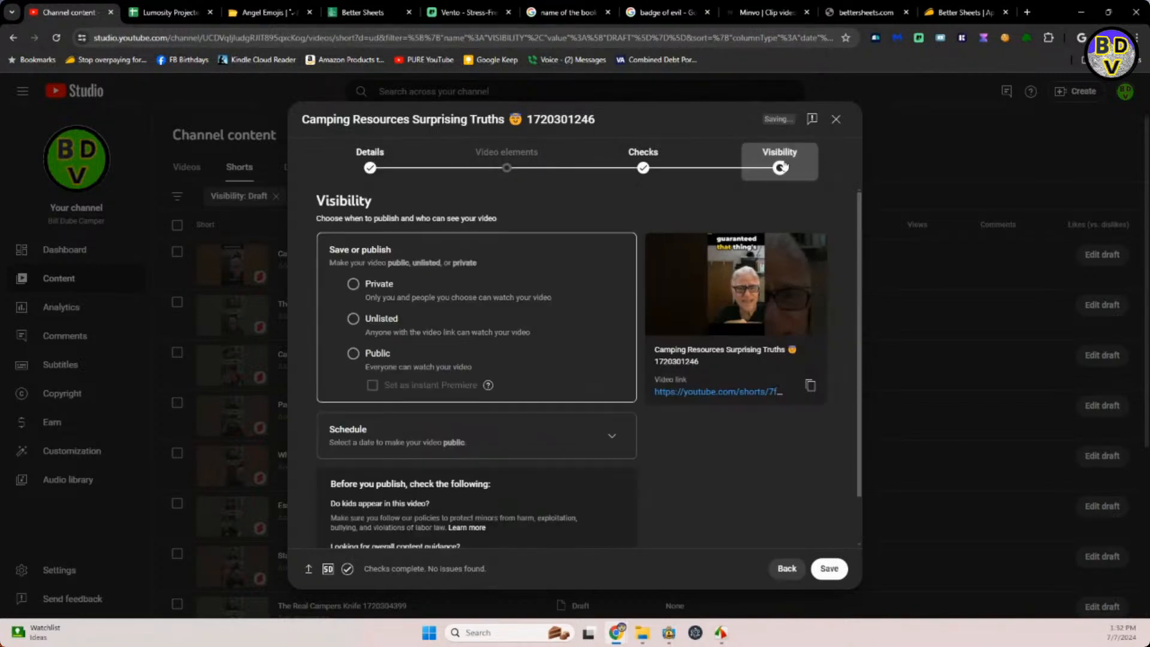
click(609, 441)
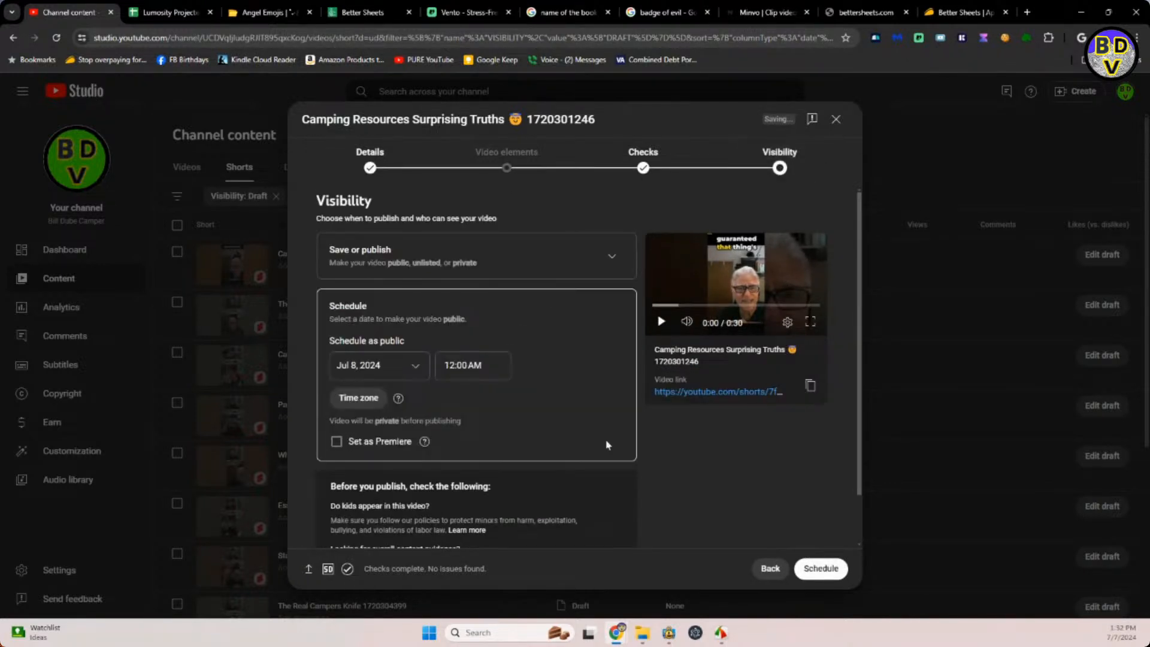
click(403, 366)
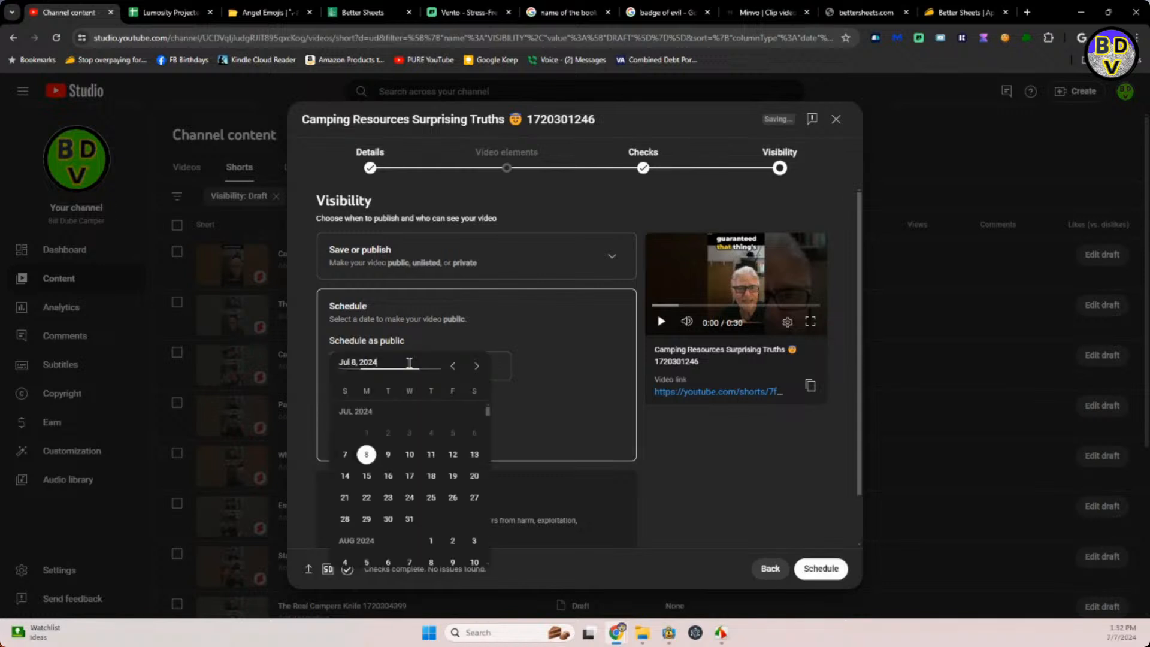
click(430, 454)
click(489, 365)
drag(489, 365, 444, 366)
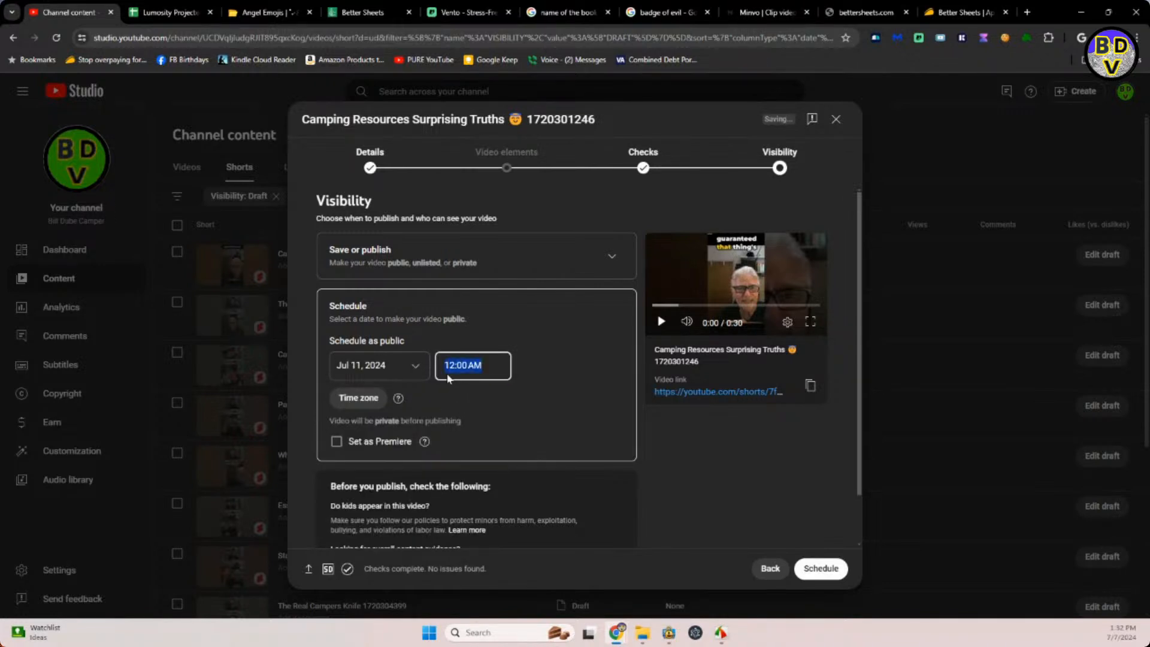
text(2)
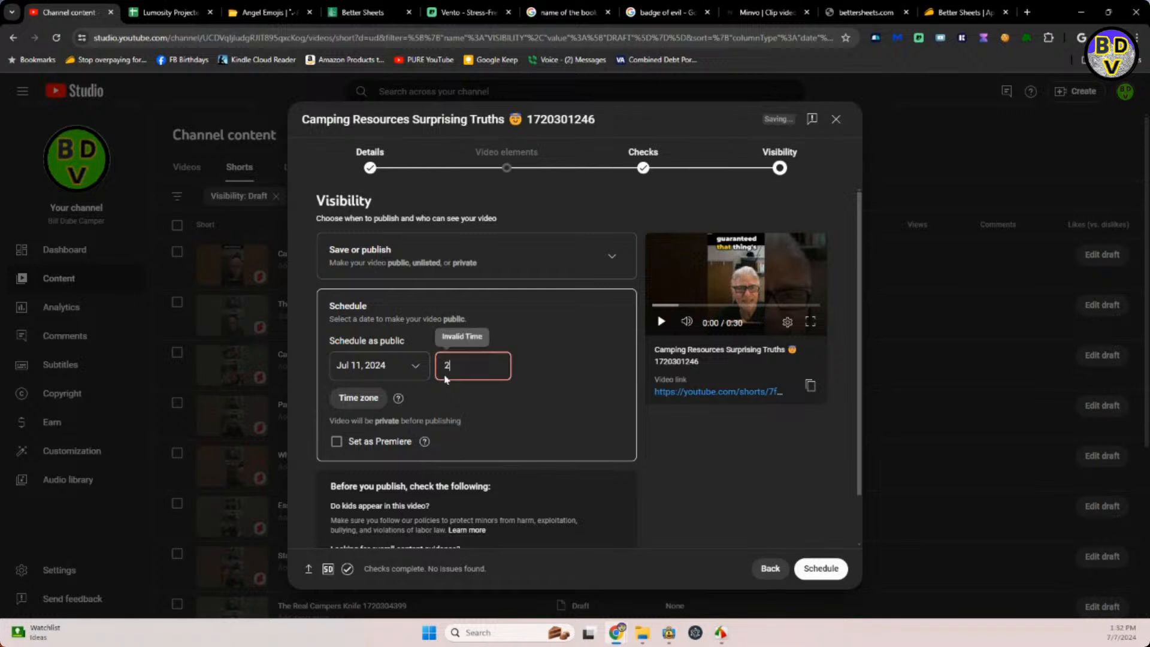
text(:59pm)
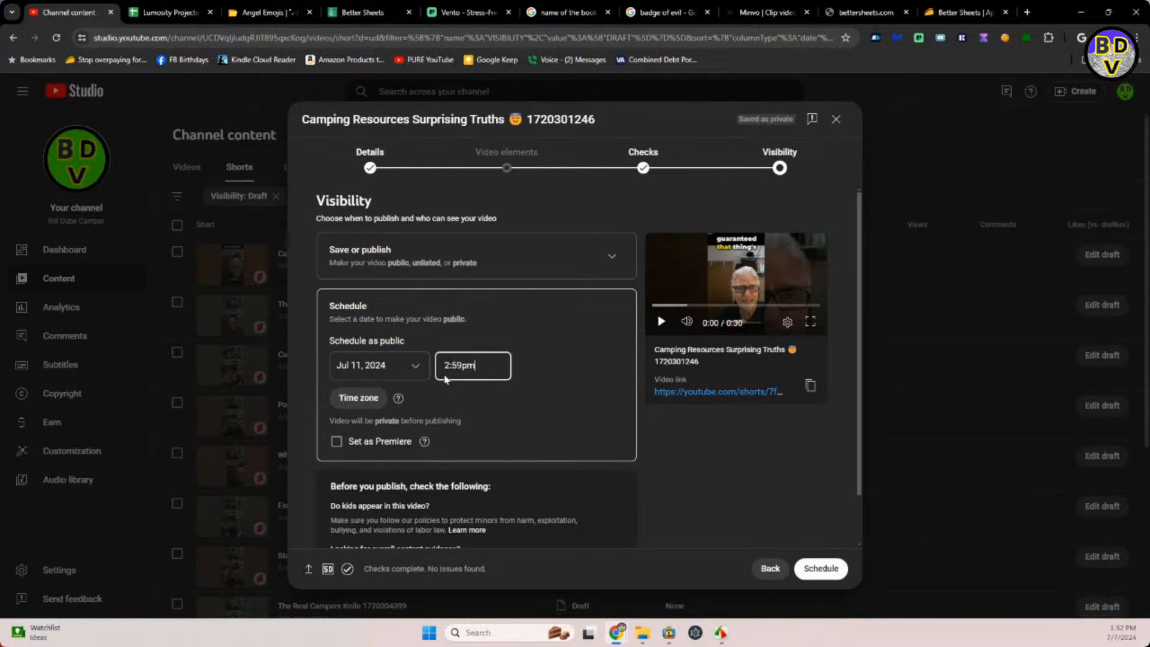
key(Return)
click(832, 570)
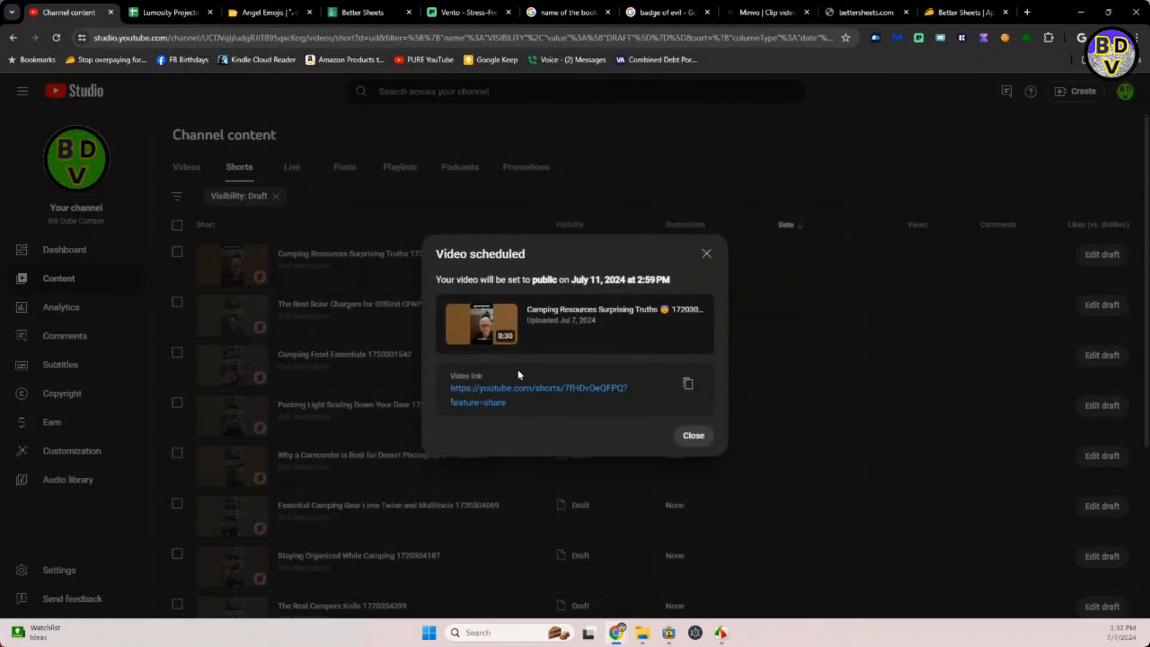
click(693, 436)
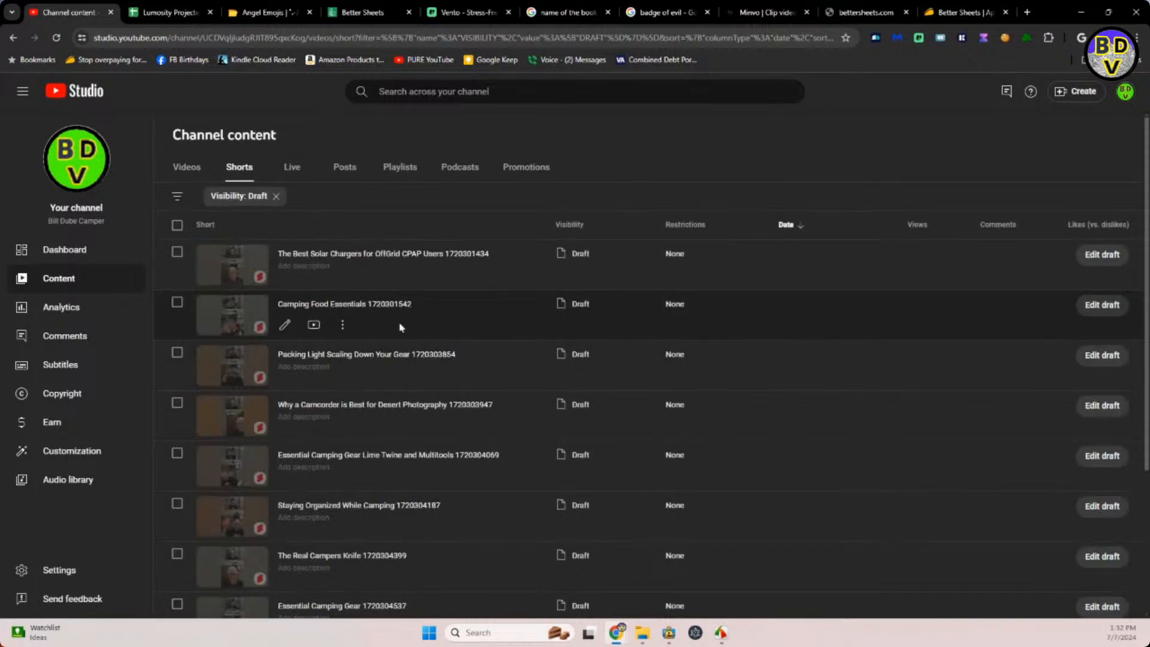
Open the Best Solar Chargers for OffGrid CPAP Users draft and copy the smiling sun emoji from an emoji site search for sun.
click(341, 254)
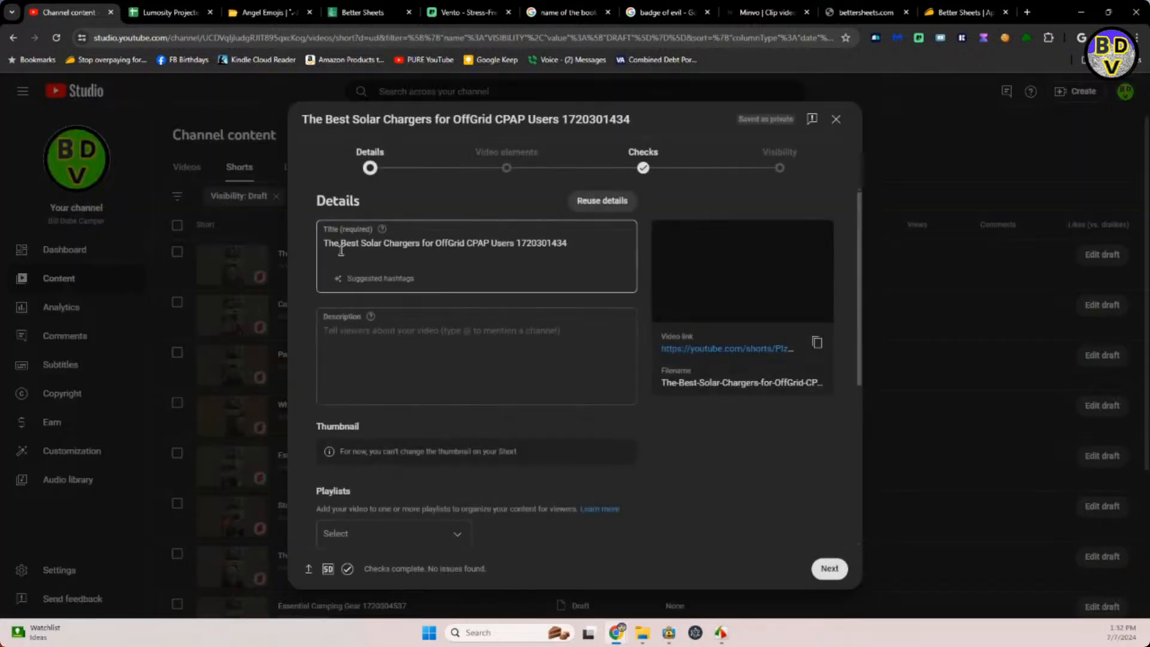
click(513, 243)
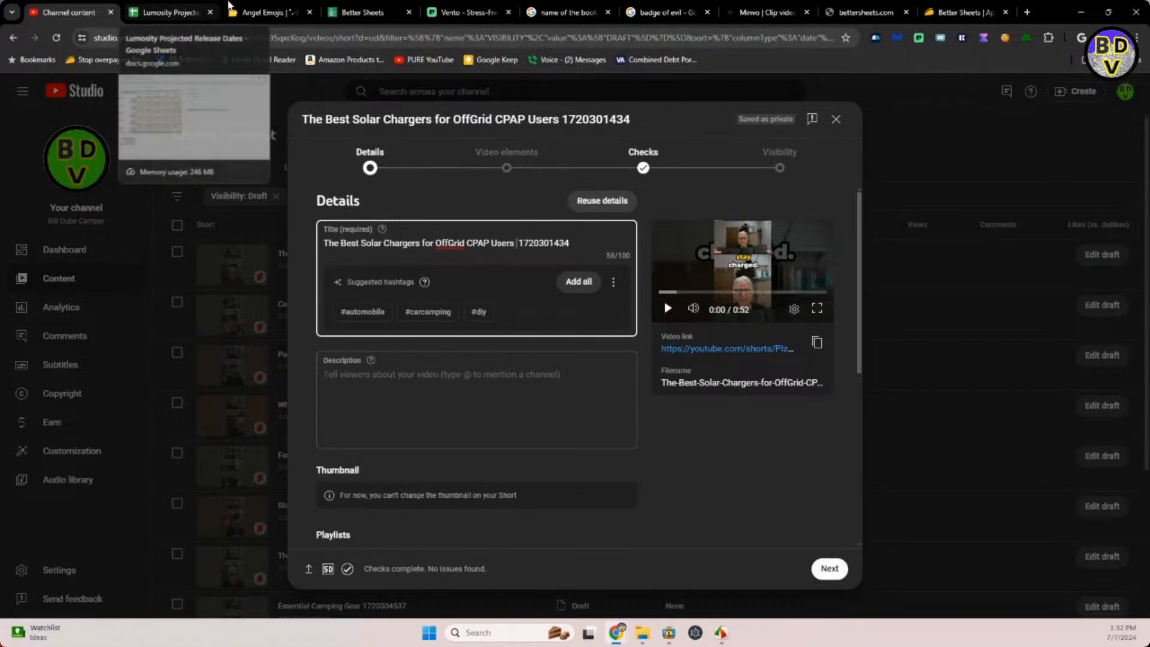
click(245, 13)
click(450, 79)
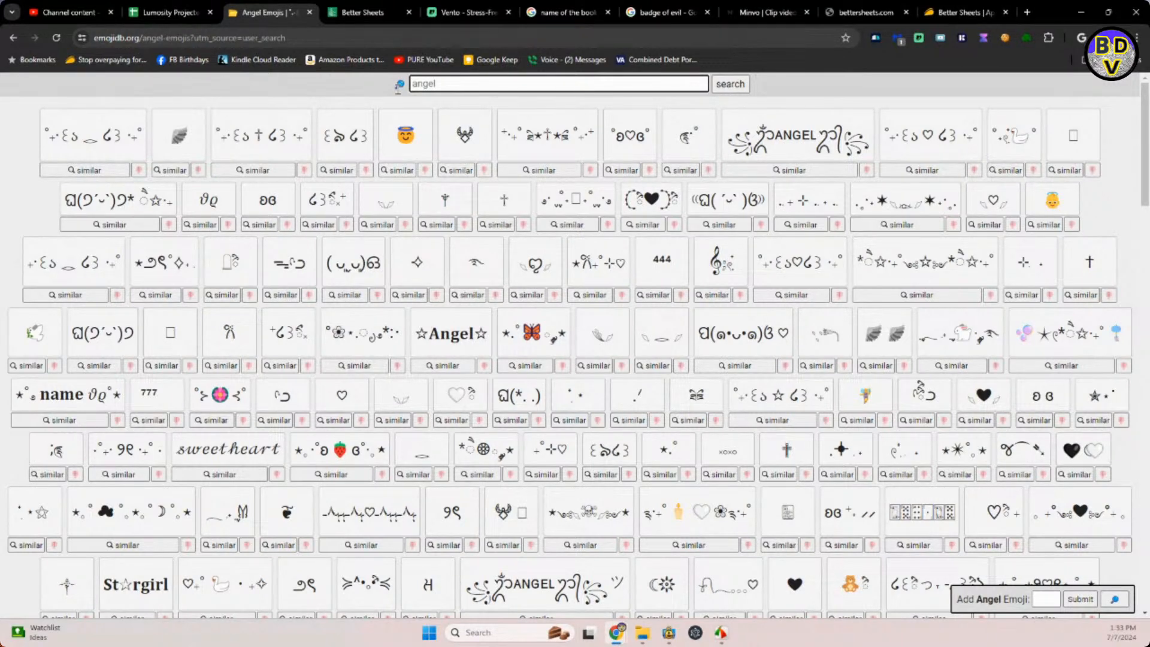
key(ctrl+a)
text(sun)
key(Return)
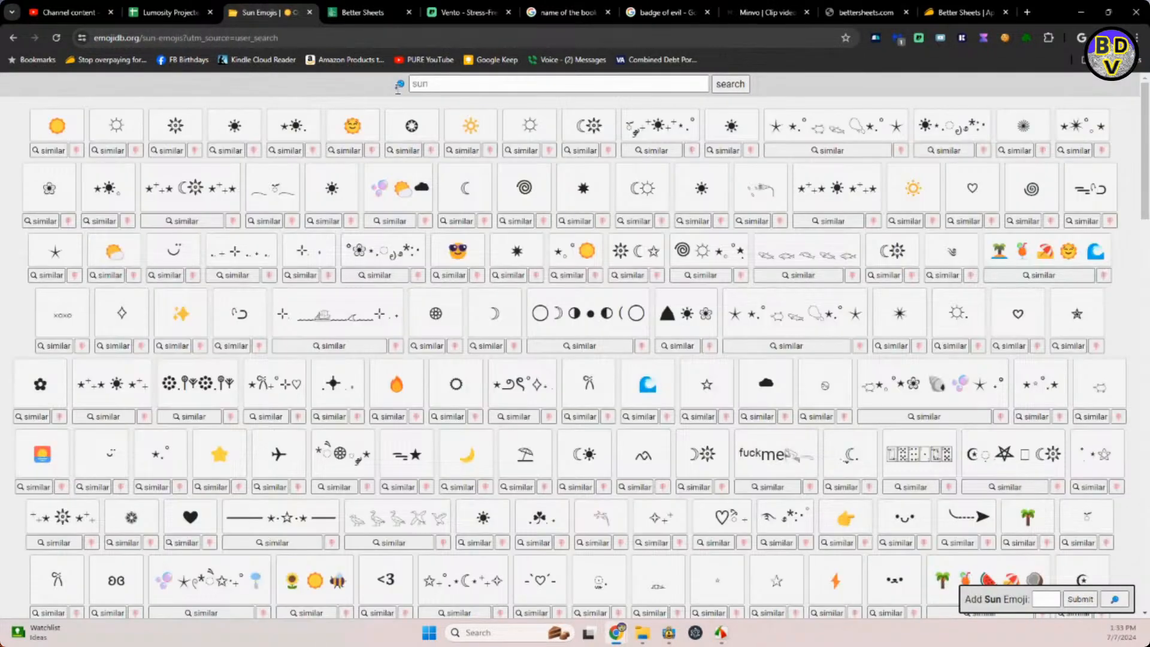
click(348, 127)
Insert the copied sun emoji between "Users" and the trailing number in the Solar Chargers Short's title.
click(165, 12)
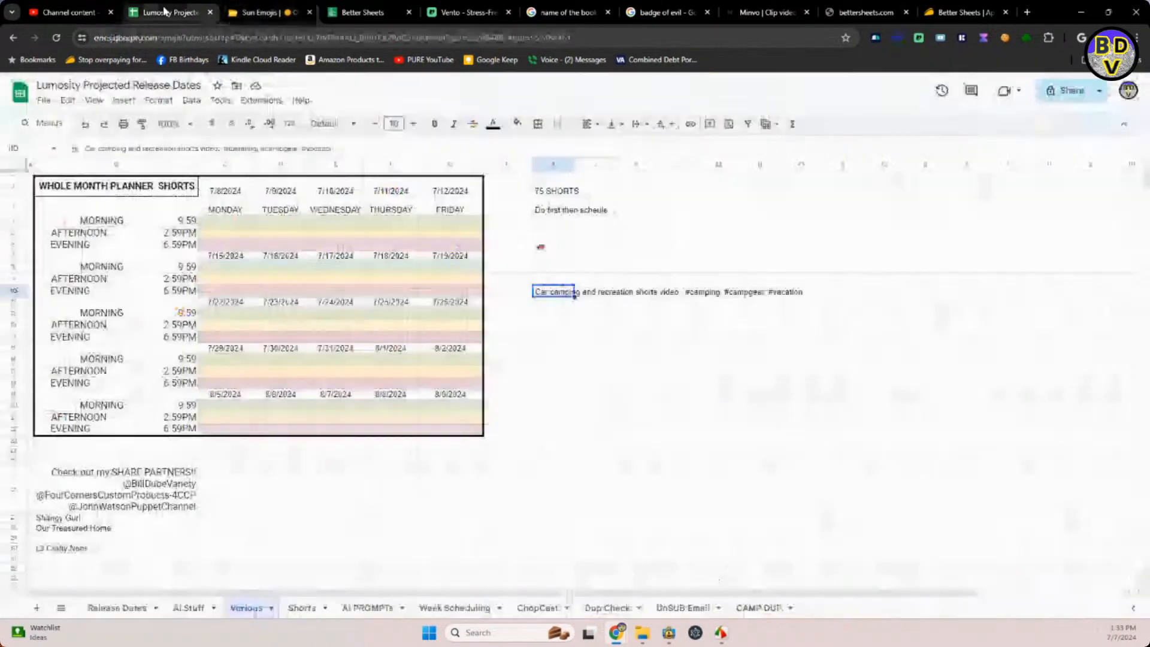
click(84, 12)
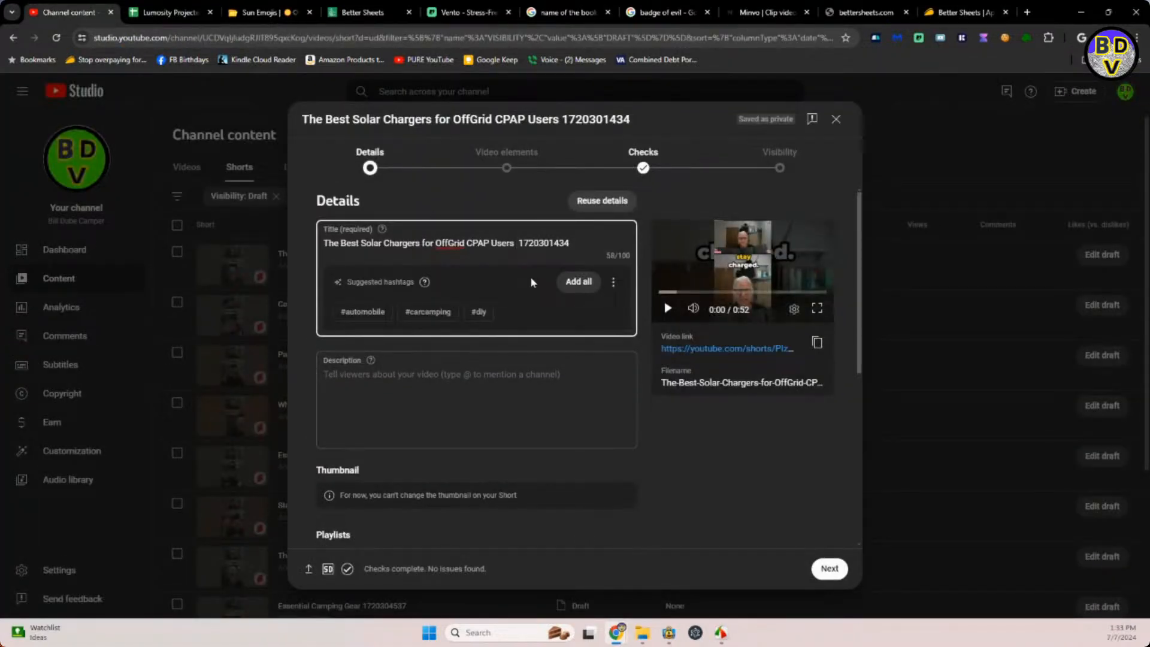
key(ctrl+v)
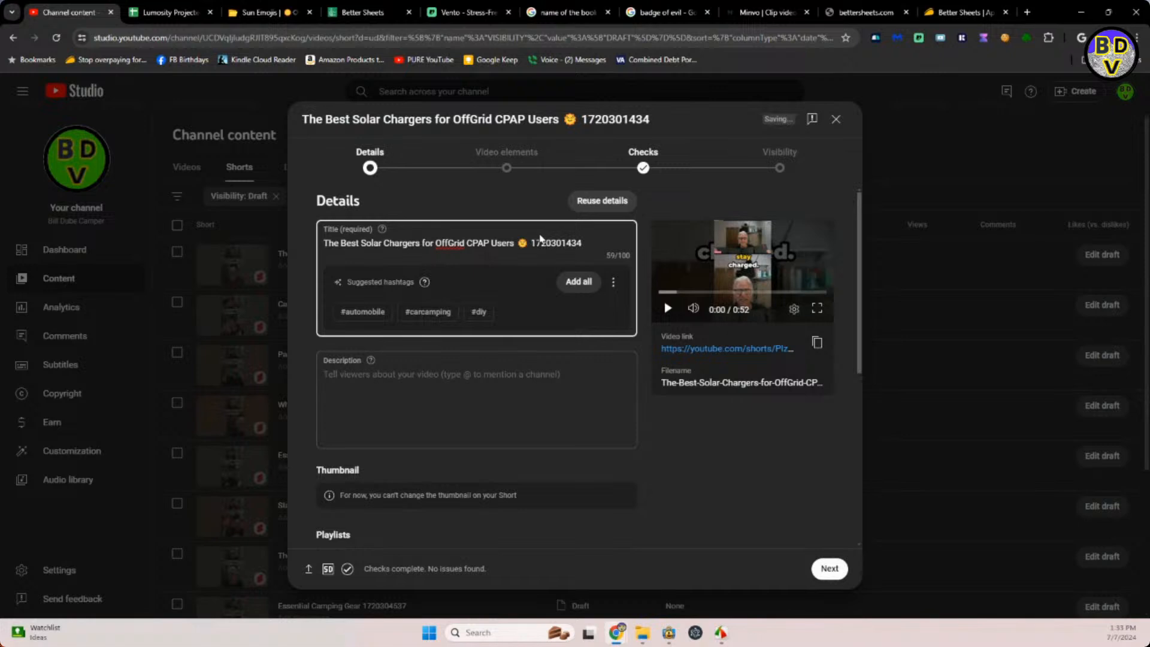
Copy the Solar Chargers title text with its sun emoji, without the trailing number, into the Short's description.
drag(530, 242, 245, 242)
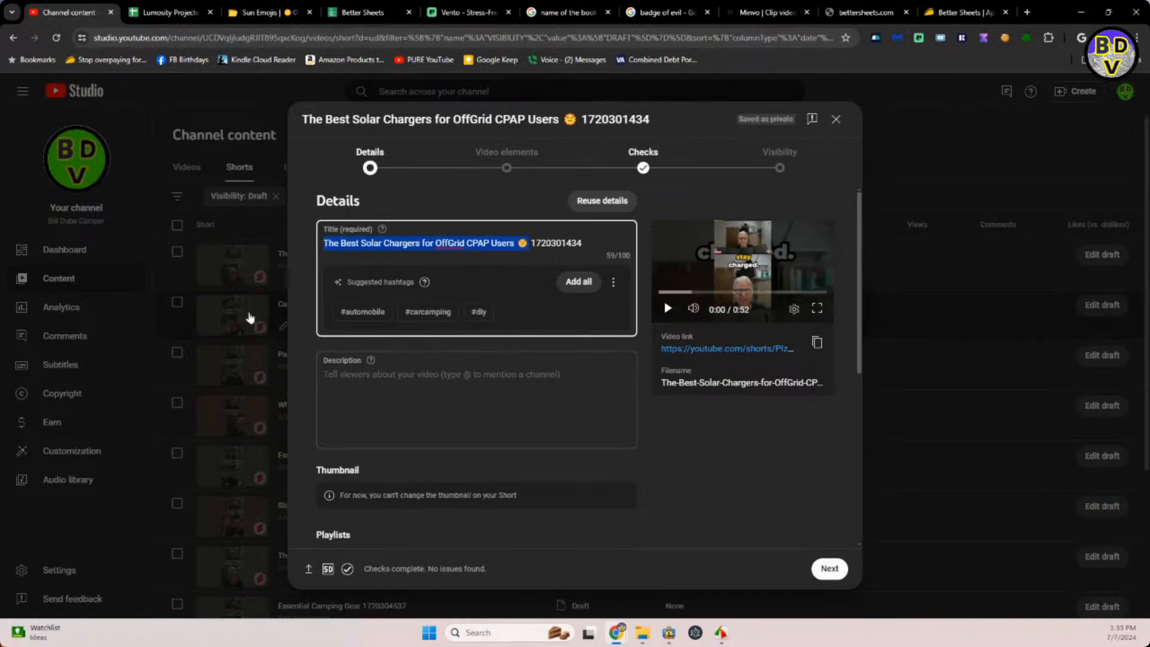
click(339, 371)
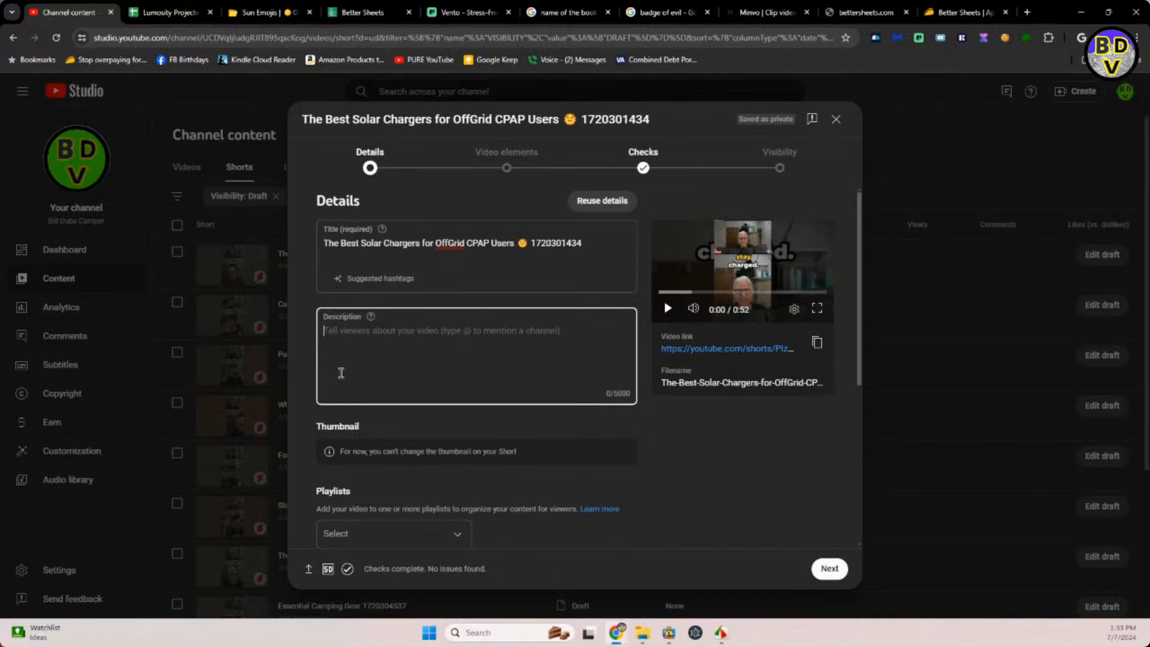
key(ctrl+v)
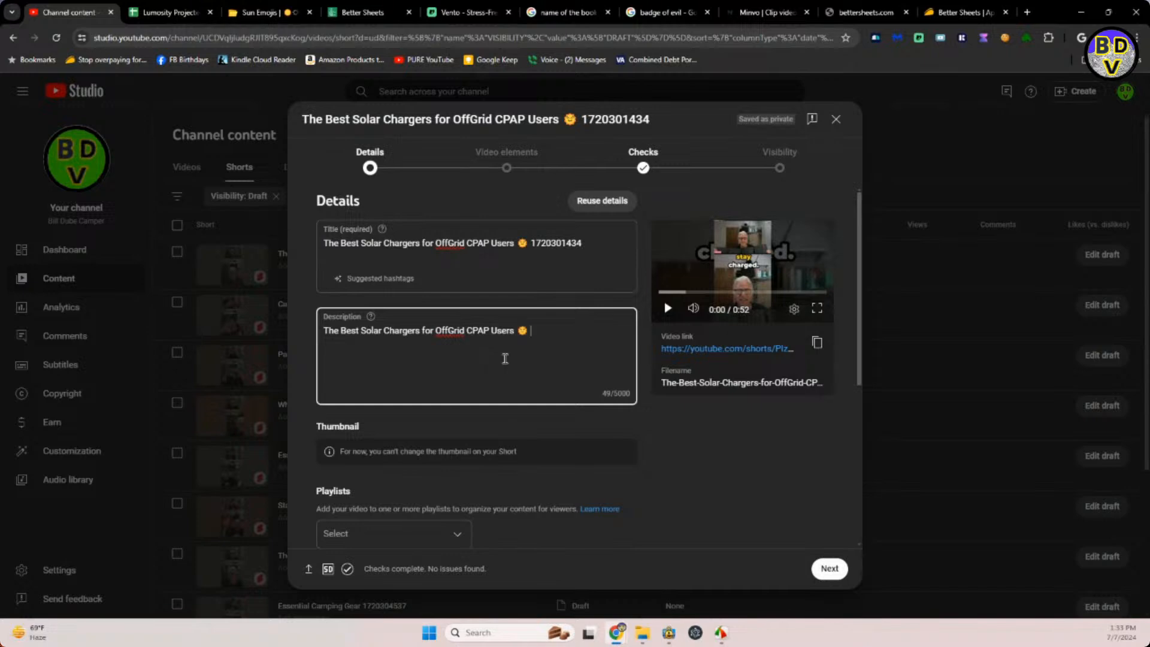
Append the reusable camping text with hashtags from I10 of the planner spreadsheet to the Solar Chargers Short's description.
click(168, 13)
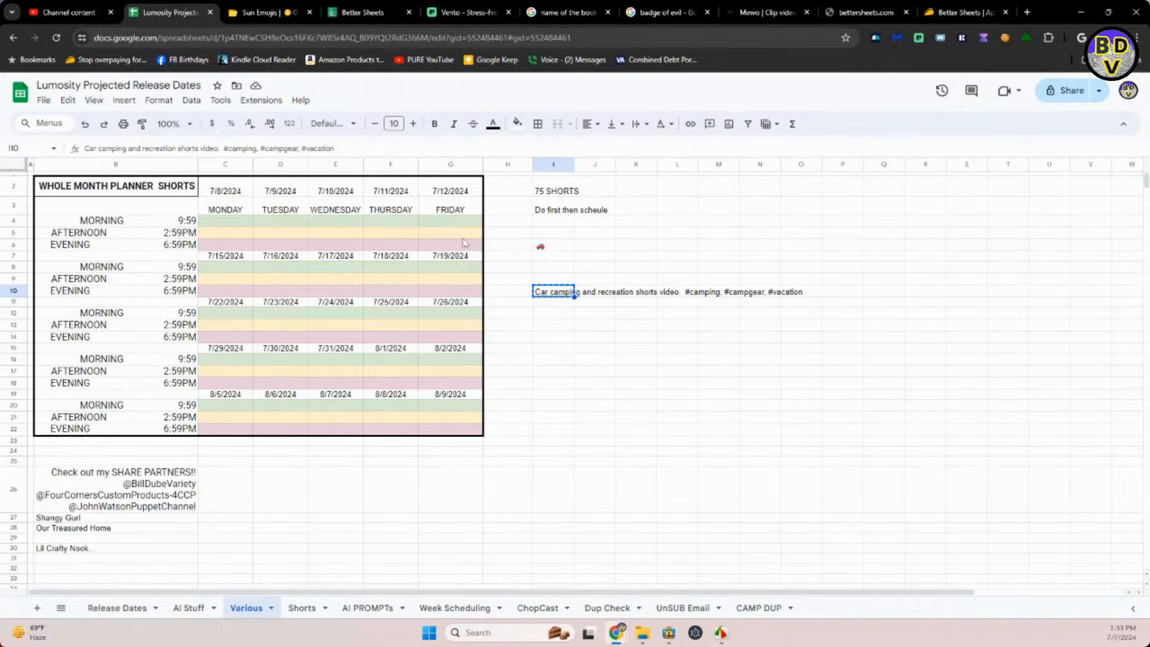
click(58, 12)
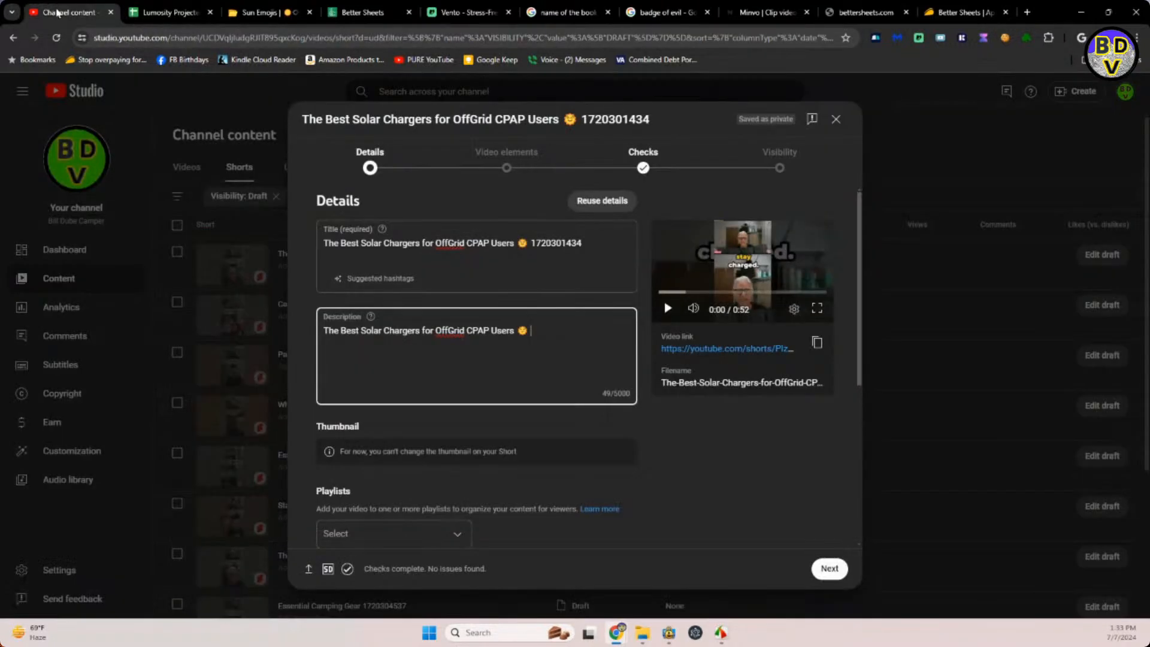
key(ctrl+v)
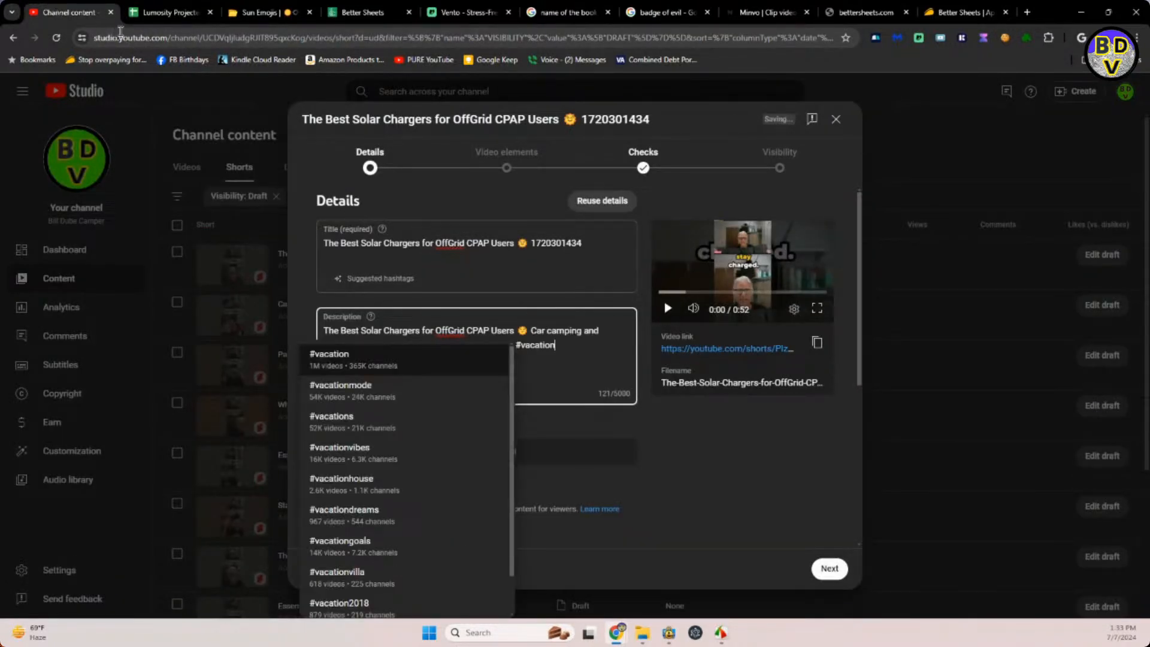
click(653, 437)
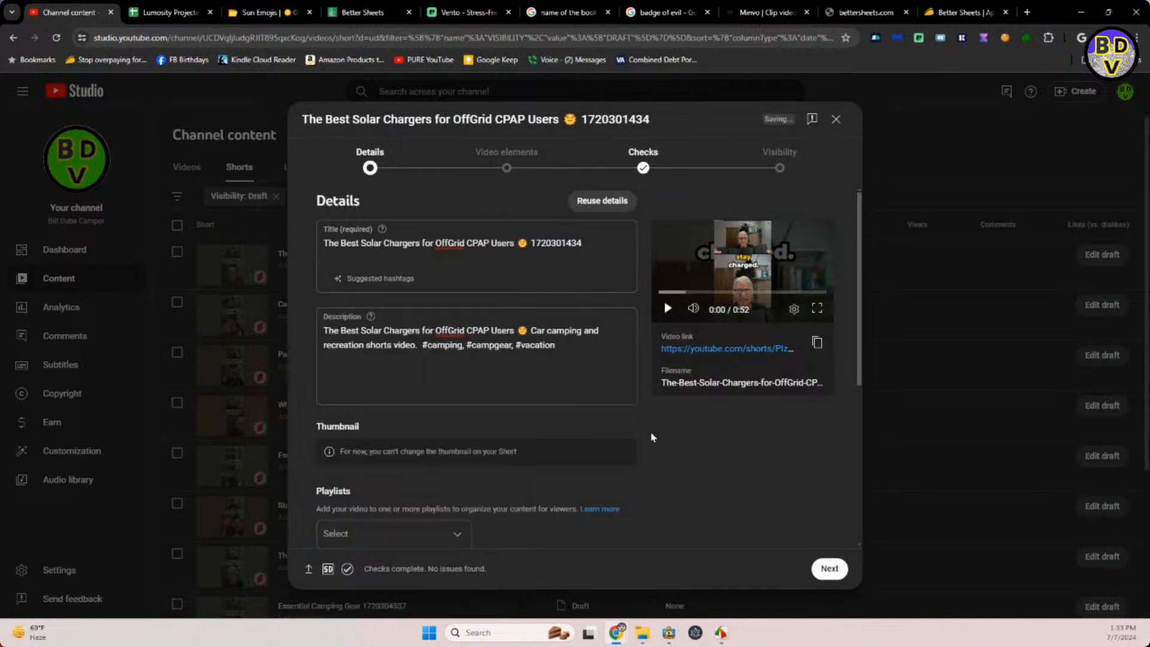
Add the Solar Chargers Short to the CAMPER SHORTS VIDEOS playlist.
scroll(623, 487, down, 5)
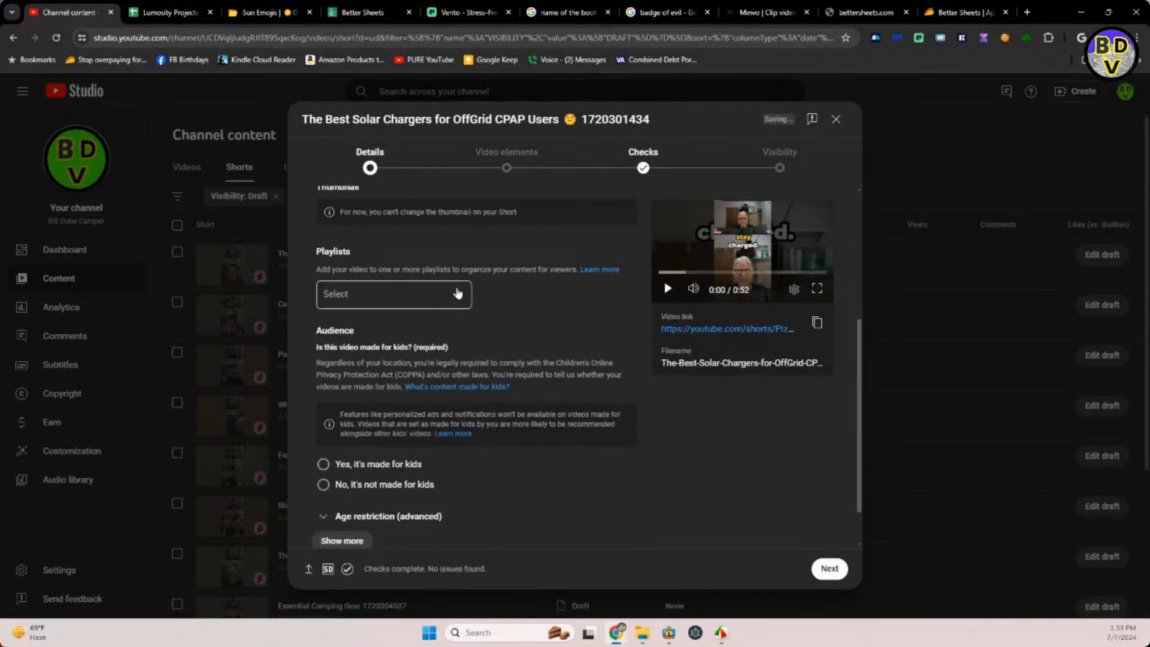
click(459, 294)
click(337, 337)
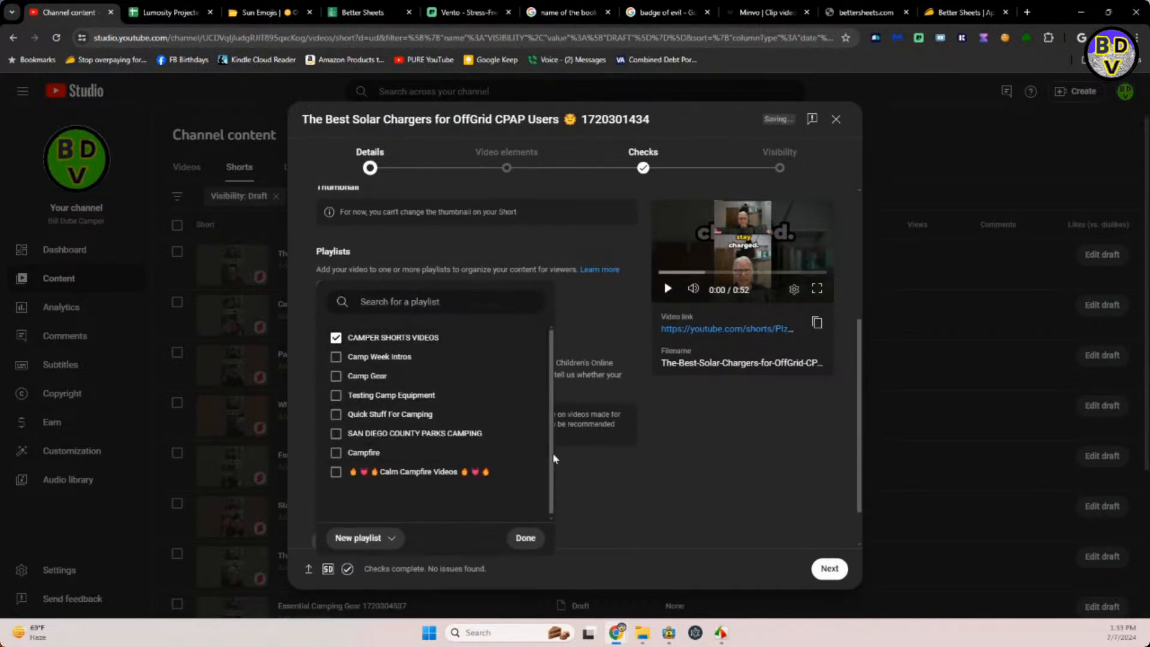
click(591, 479)
Mark the Solar Chargers Short as not made for kids and answer No to altered content.
scroll(592, 479, down, 1)
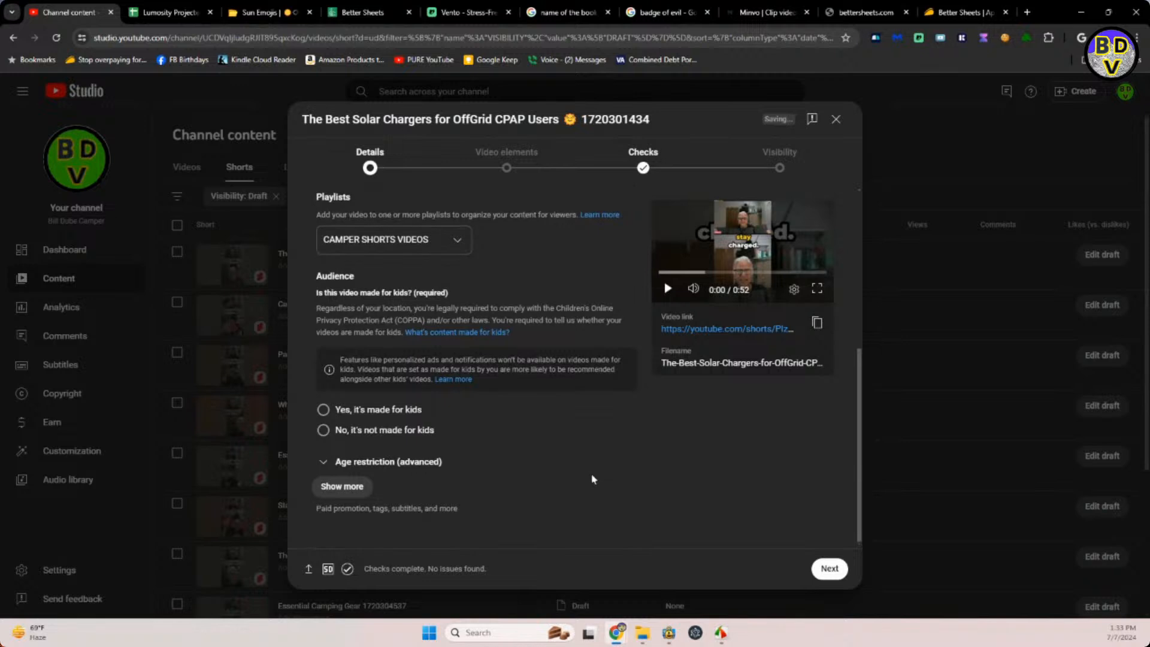
click(323, 431)
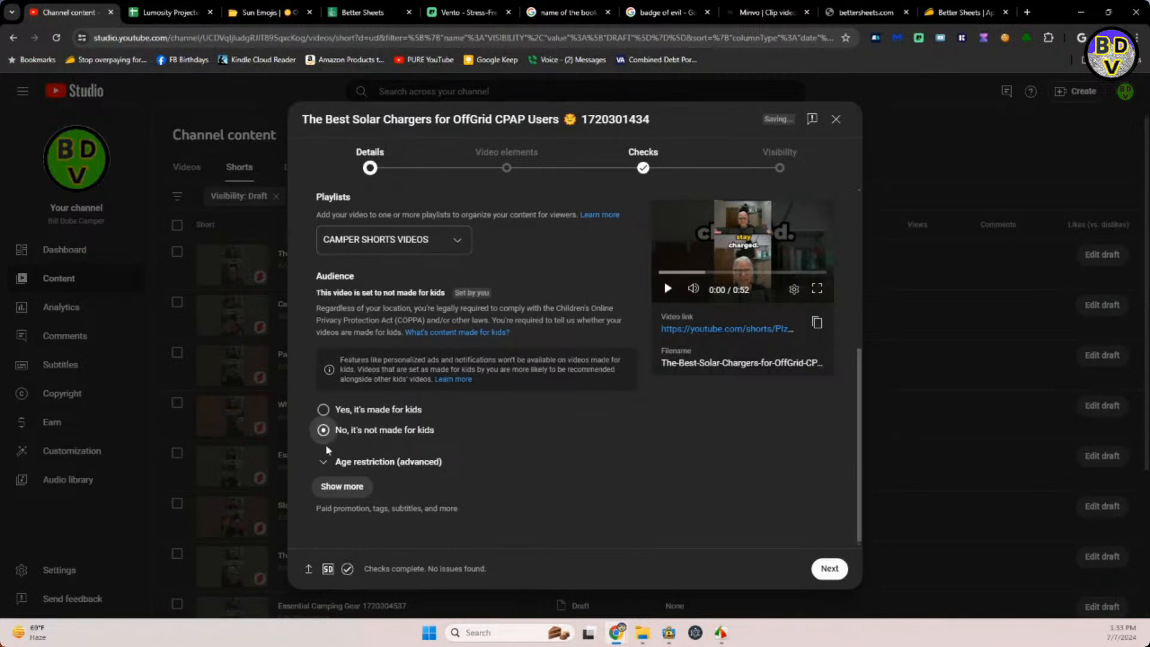
click(342, 486)
scroll(413, 485, down, 4)
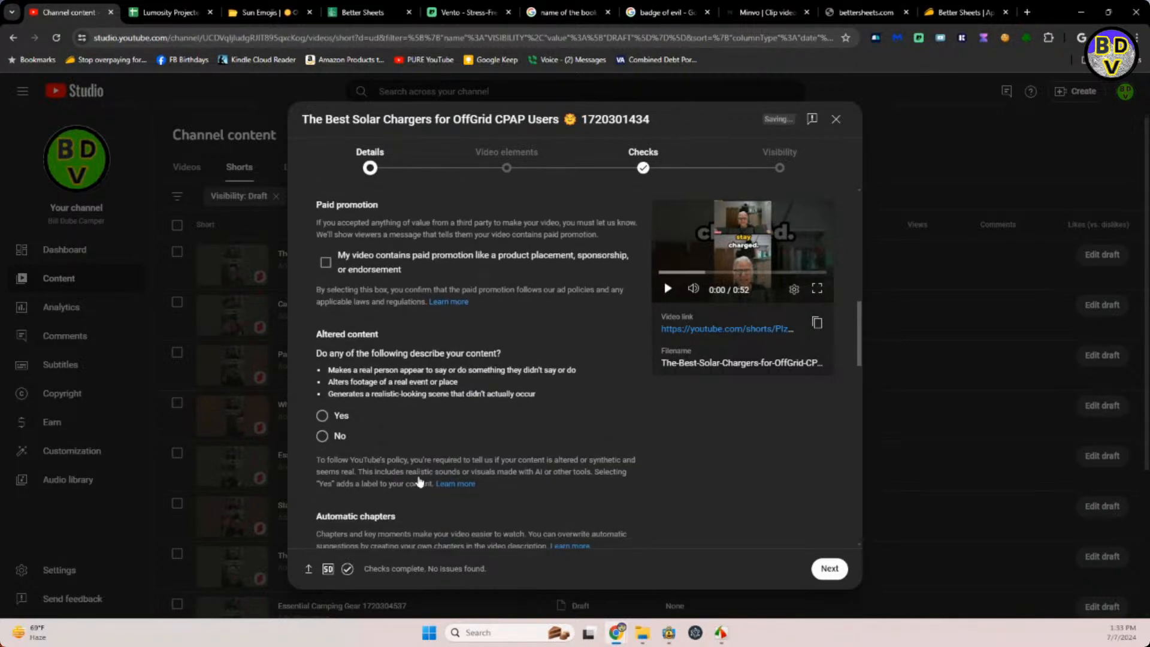
click(322, 435)
scroll(533, 264, up, 2)
scroll(533, 264, up, 8)
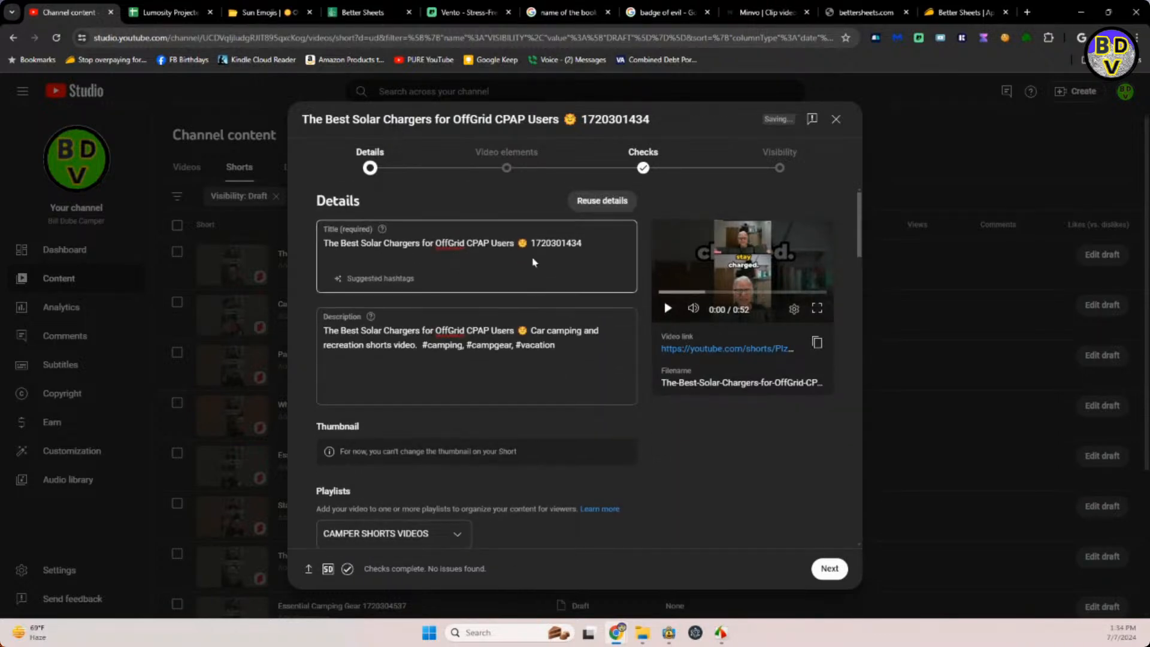
Schedule the Solar Chargers Short to go public on Jul 11, 2024 at 6:59 PM.
click(779, 170)
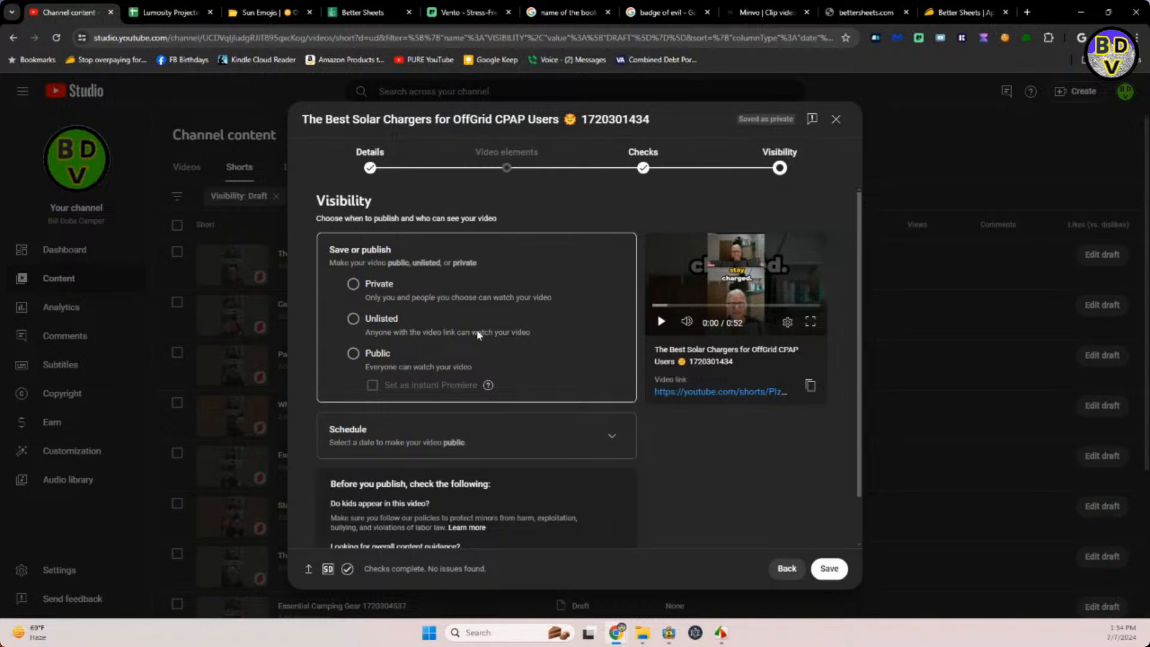
click(612, 435)
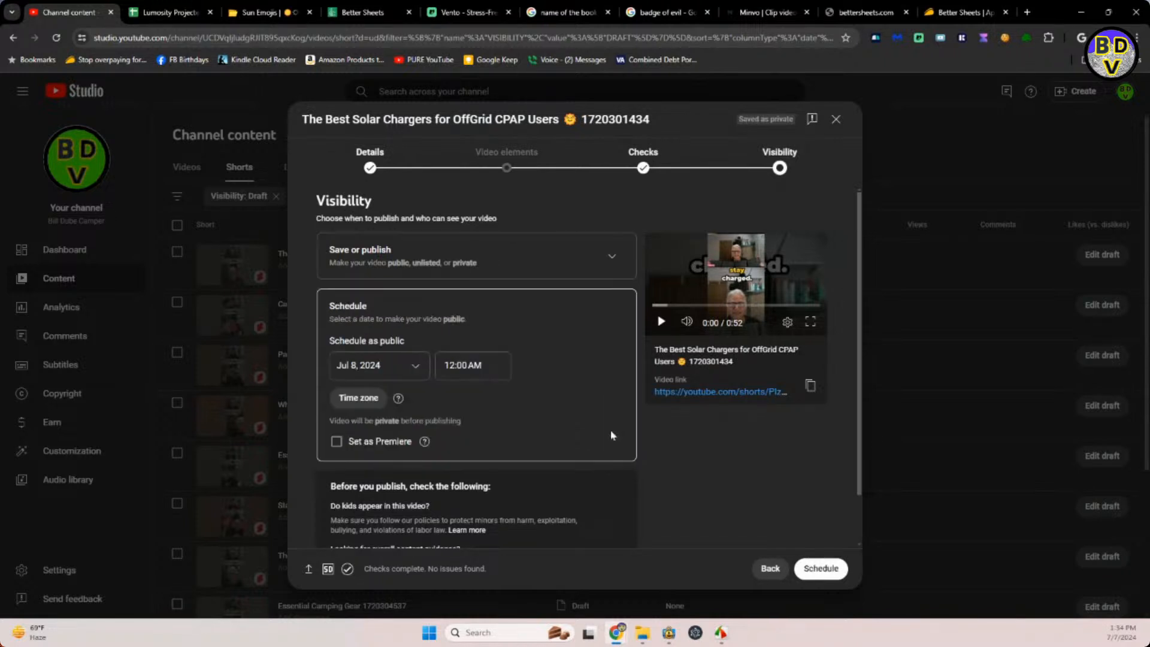
click(409, 369)
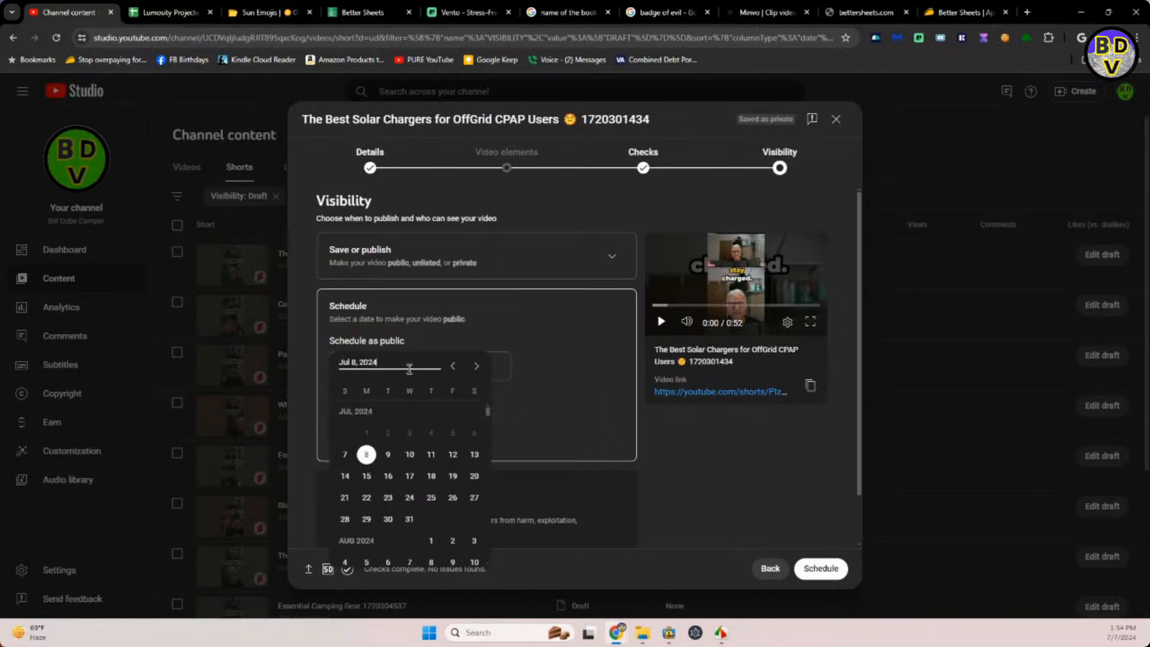
click(431, 454)
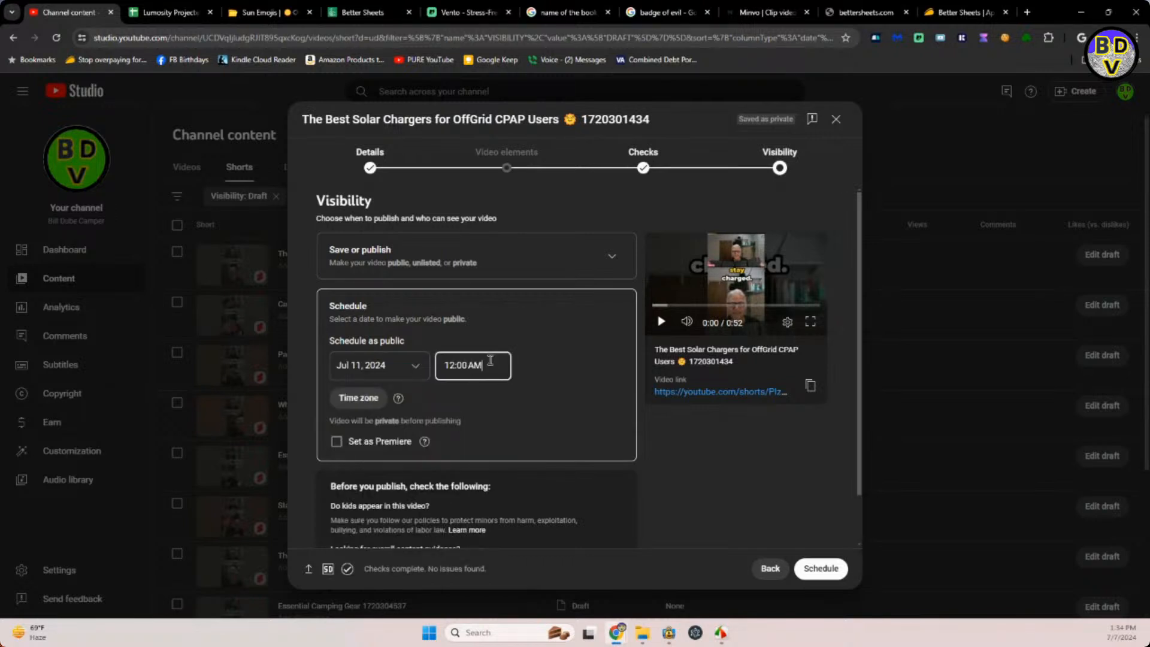
drag(491, 365, 438, 369)
text(6:59pm)
key(Return)
click(824, 569)
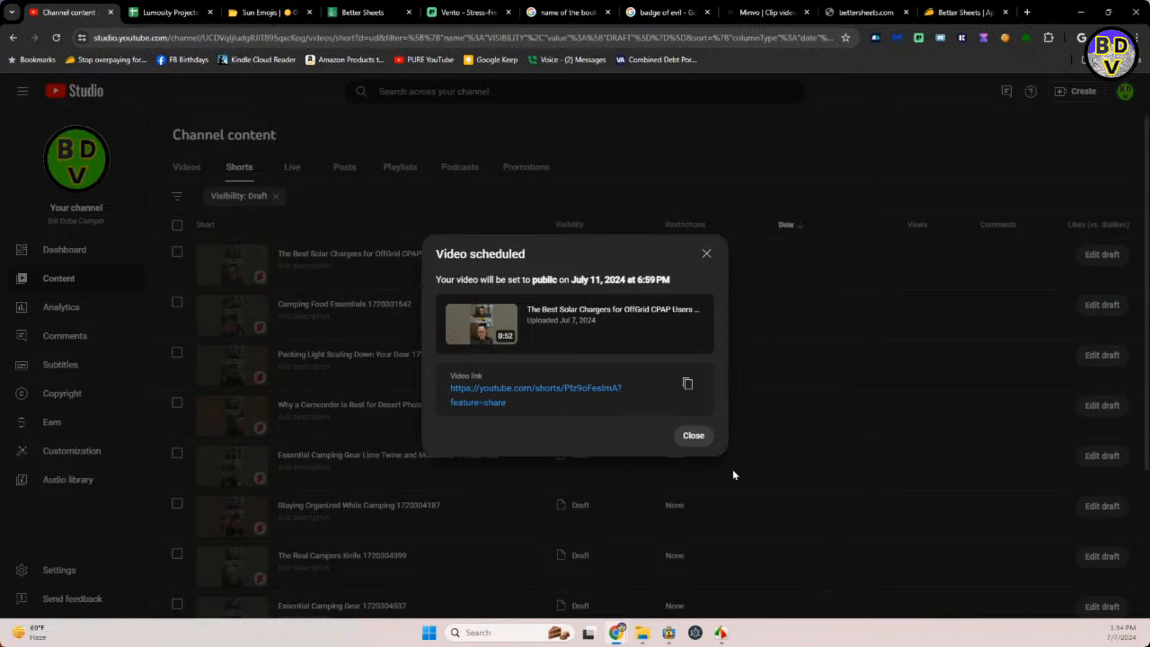
click(689, 436)
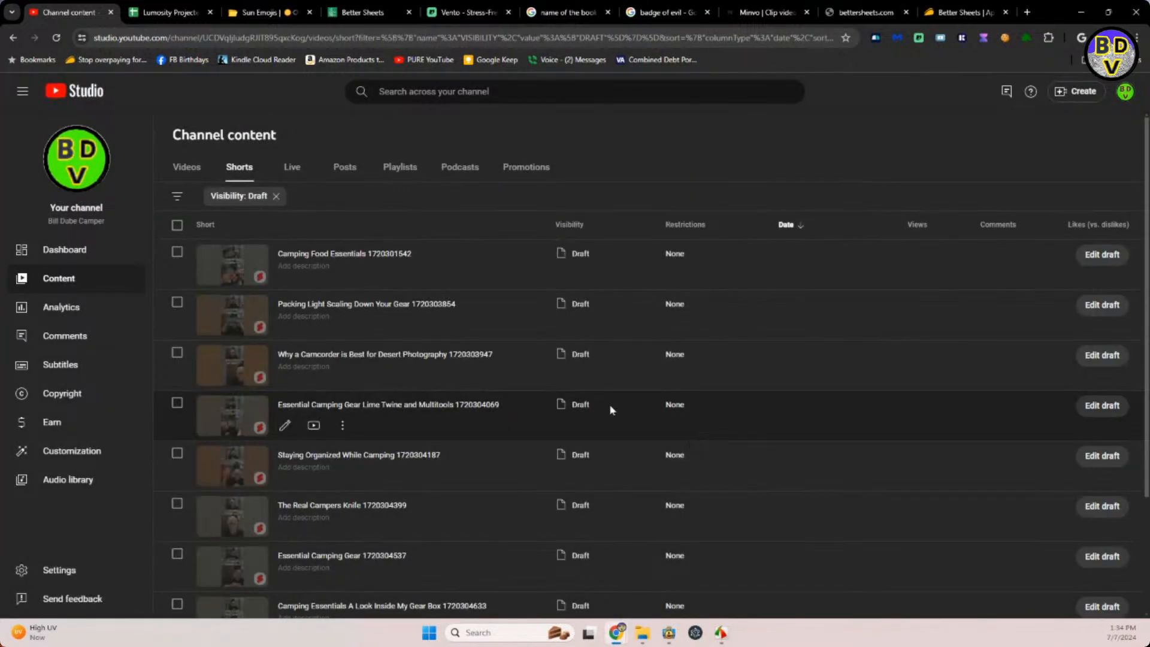
Open the Camping Food Essentials draft and copy the bowl-with-spoon emoji from an emoji site search for cereal.
click(346, 255)
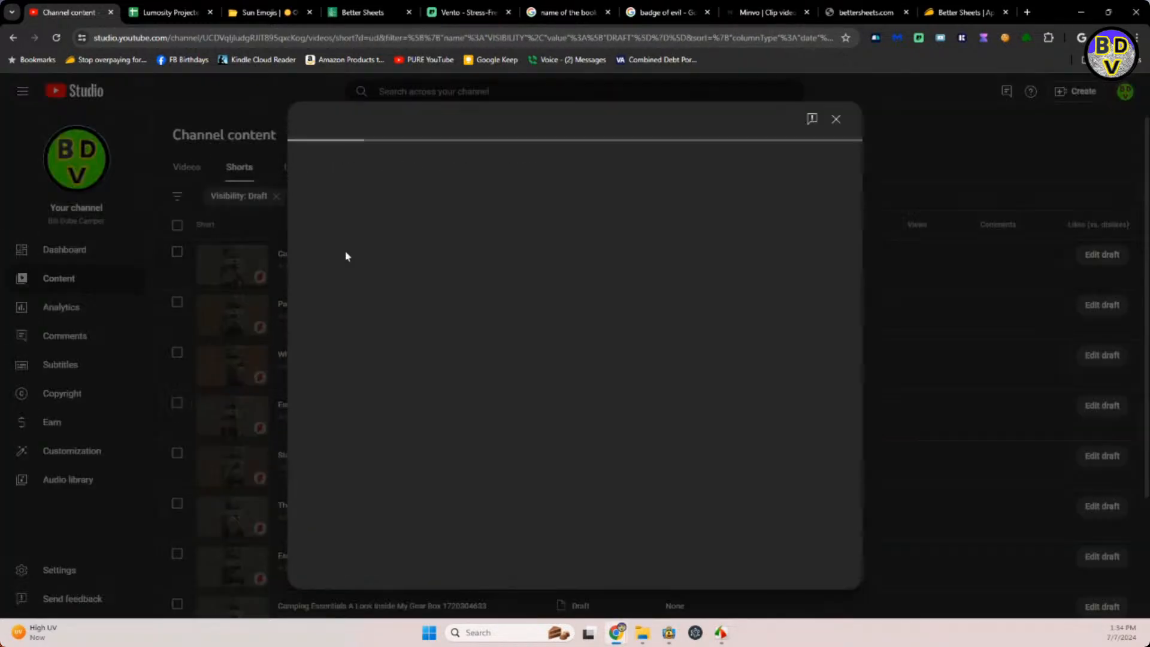
click(157, 12)
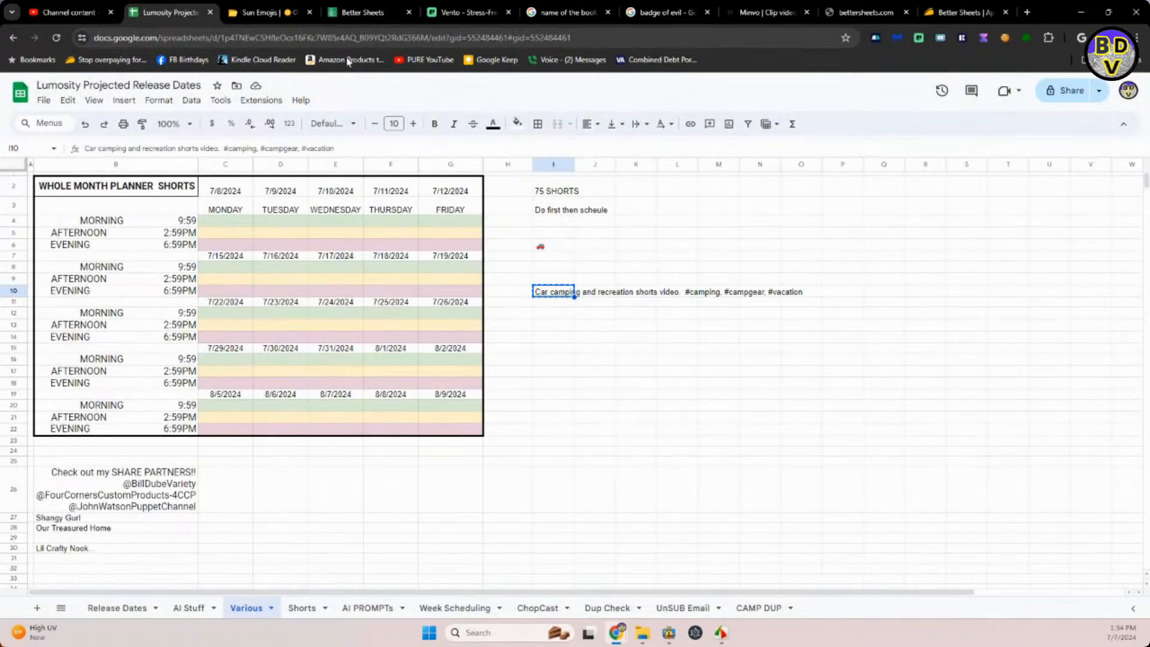
click(258, 12)
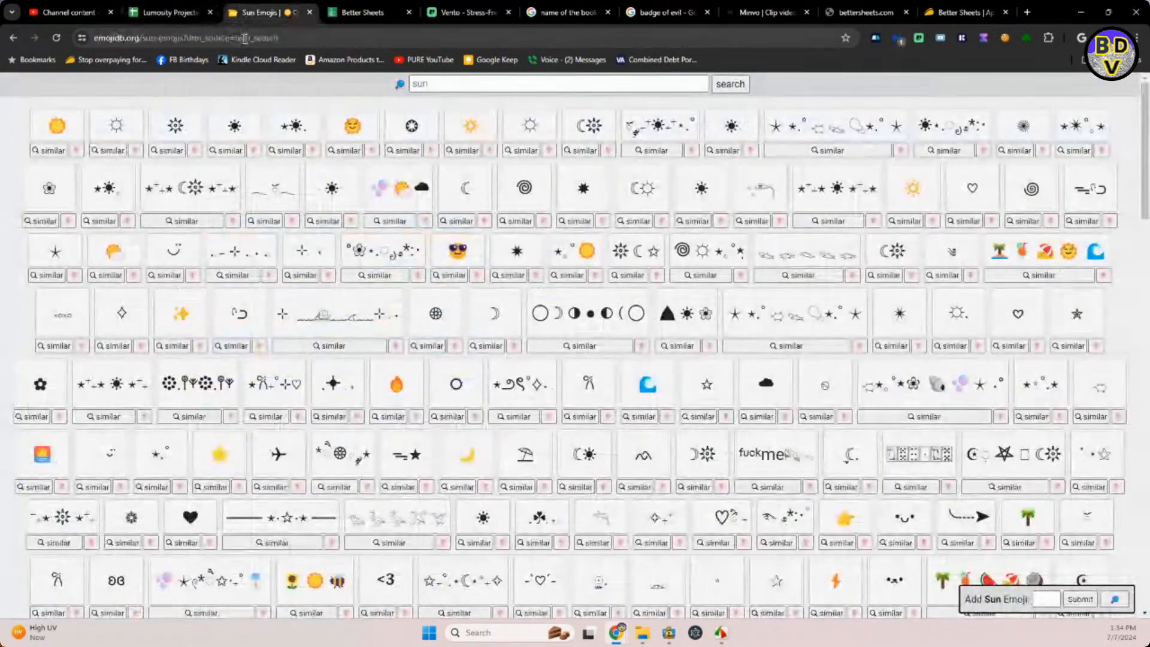
click(435, 87)
text(cerea)
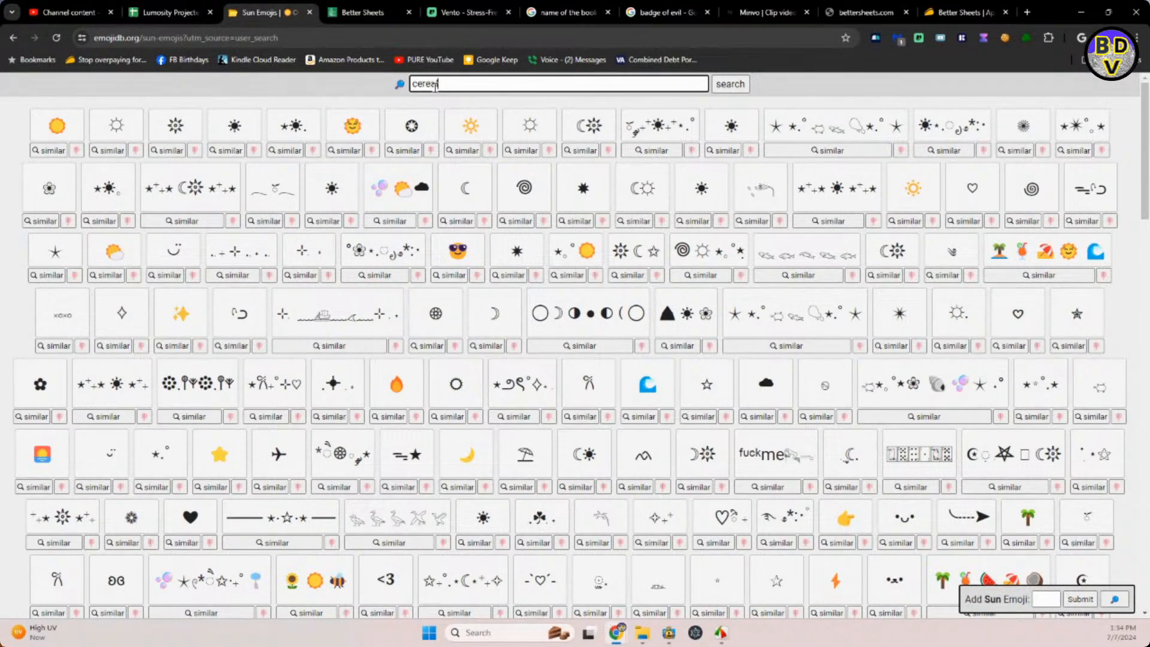
text(l)
key(Return)
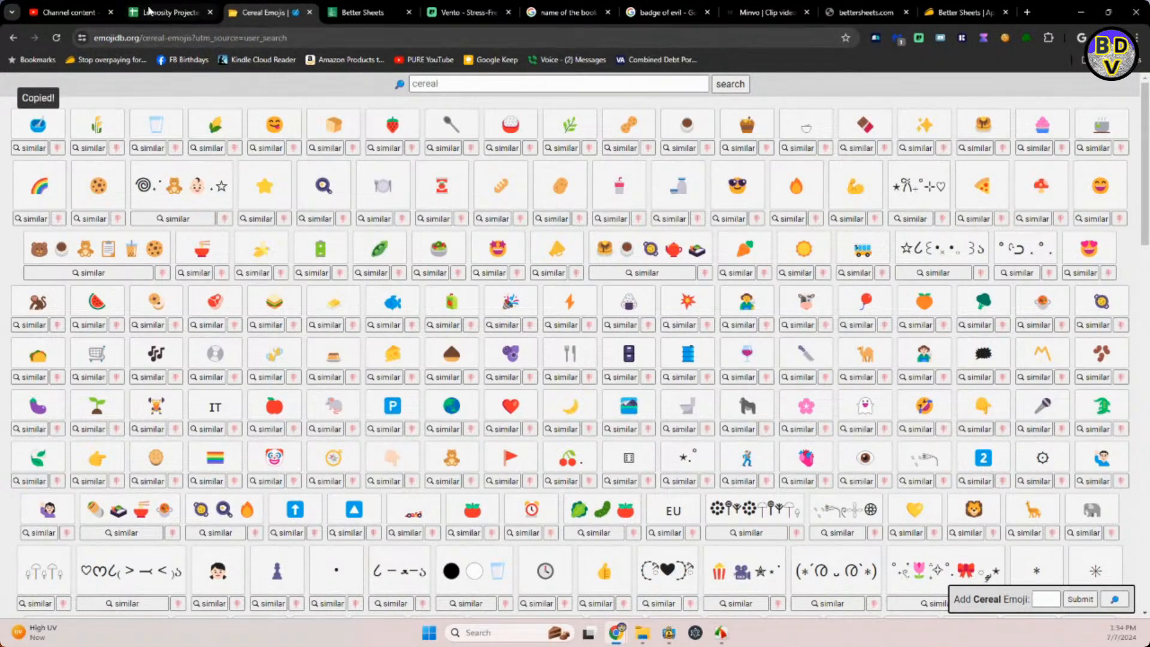
Insert the copied bowl emoji between "Essentials" and the trailing number in the Camping Food Essentials Short's title.
click(77, 15)
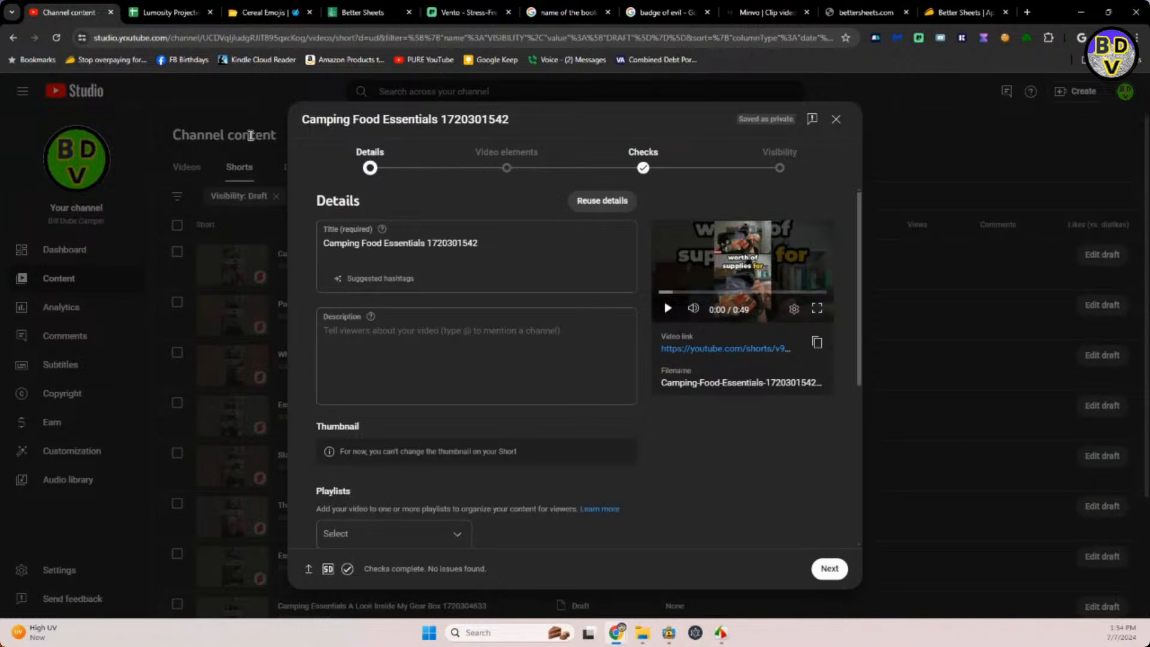
click(427, 244)
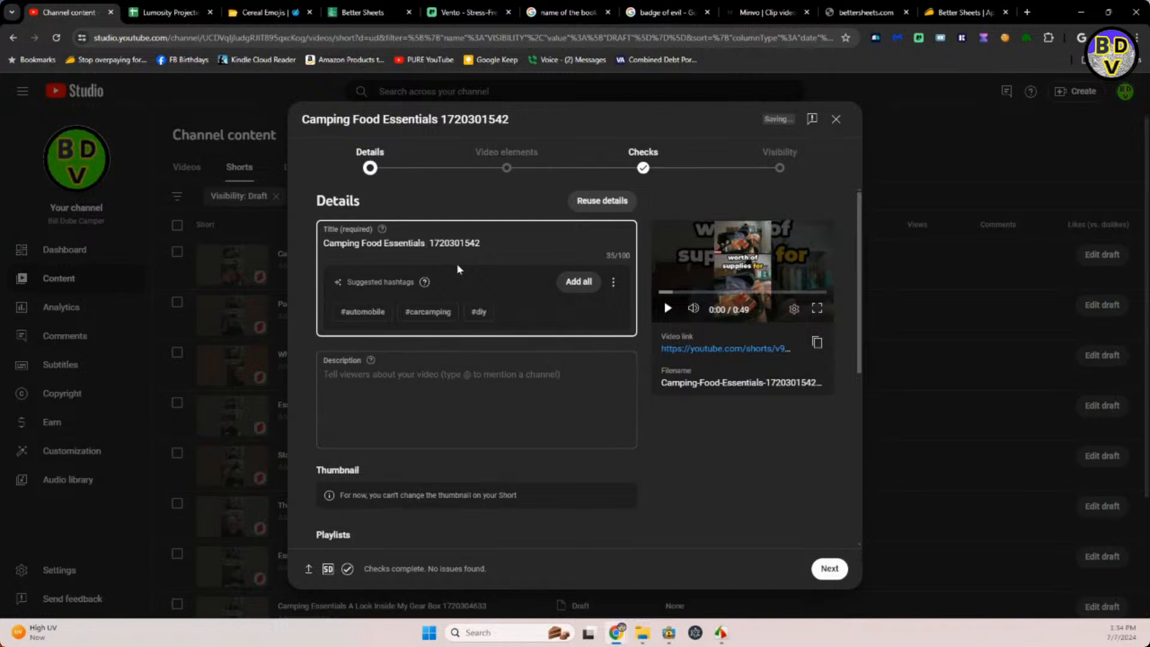
text(☑)
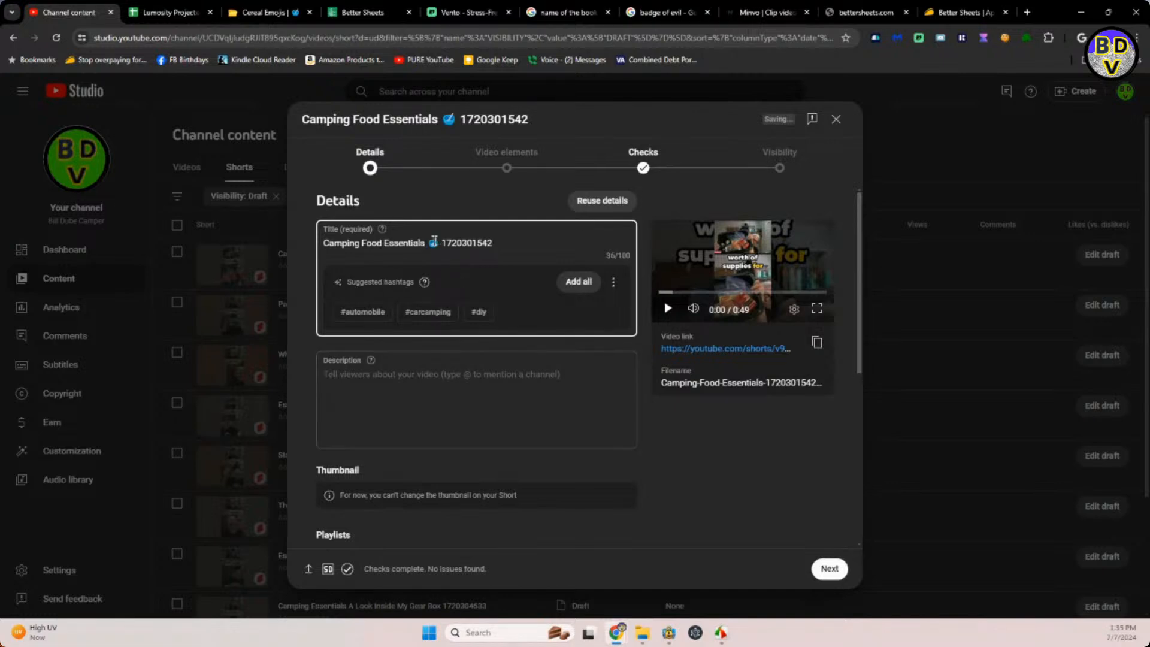
Fill the Camping Food Essentials description with the title text and bowl emoji, followed by the planner's "Car camping and recreation shorts video" line with its hashtags.
drag(440, 242, 318, 248)
key(ctrl+c)
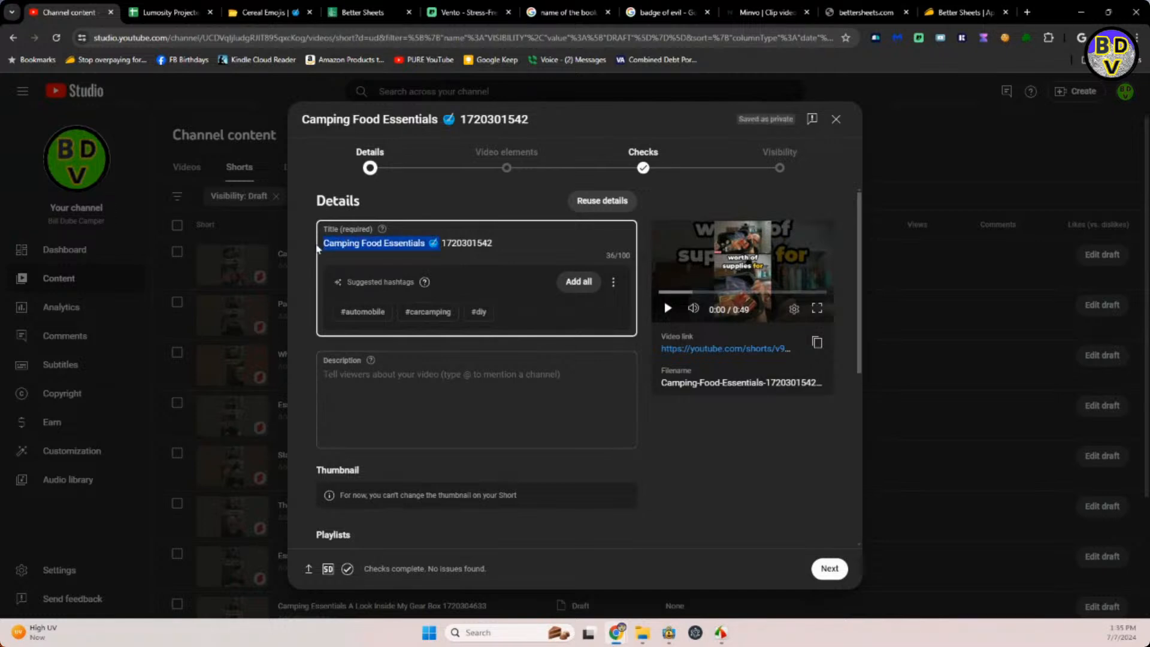
click(353, 373)
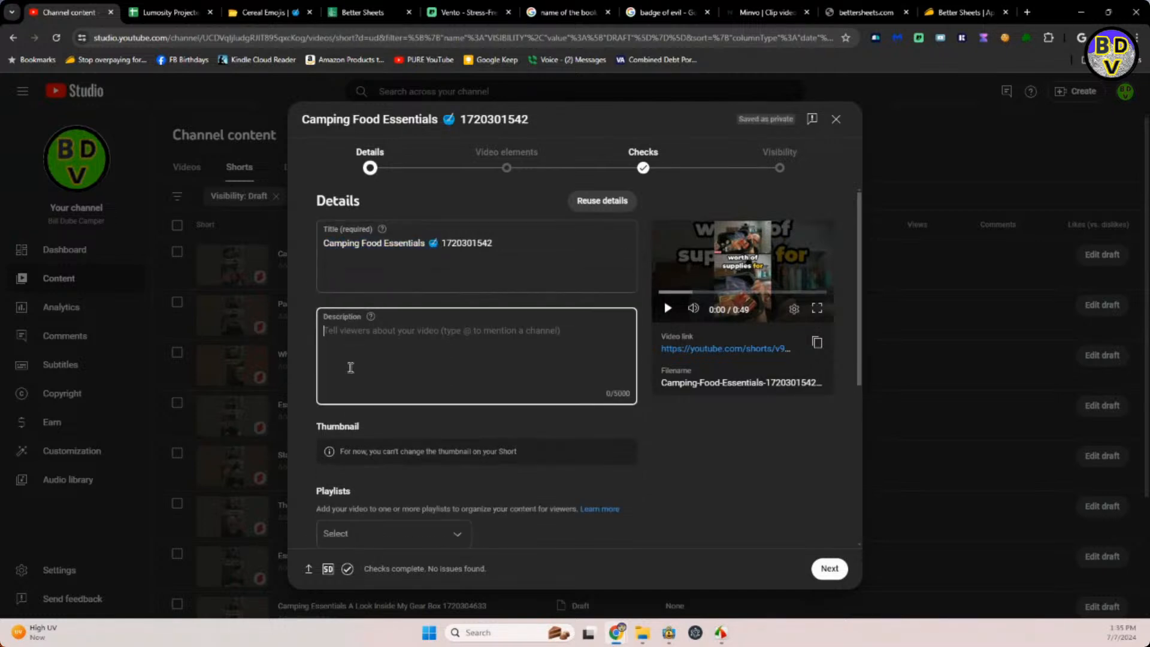
key(ctrl+v)
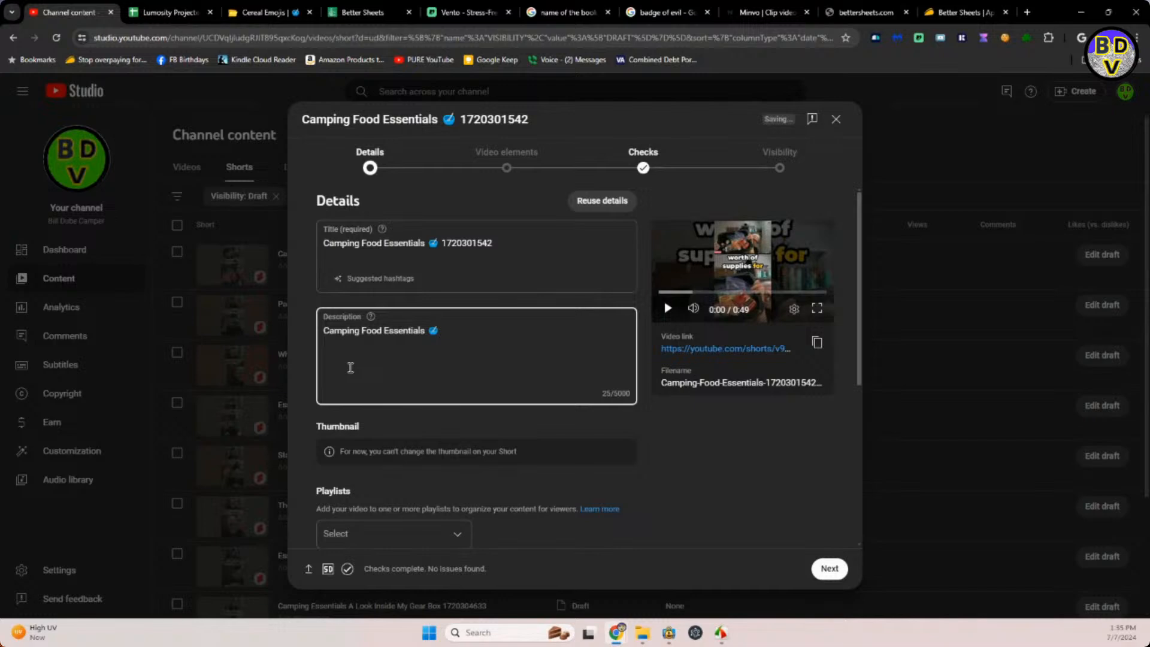
click(193, 12)
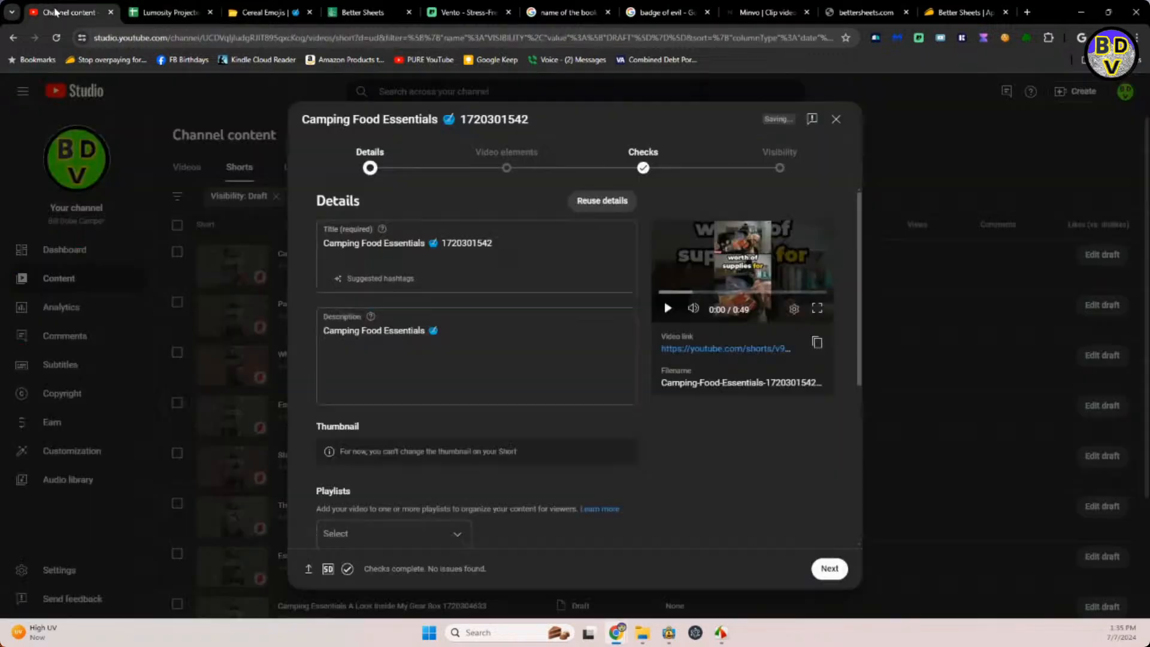
click(55, 12)
text(Car camping and recreation shorts video. #camping #campinglife #vacation)
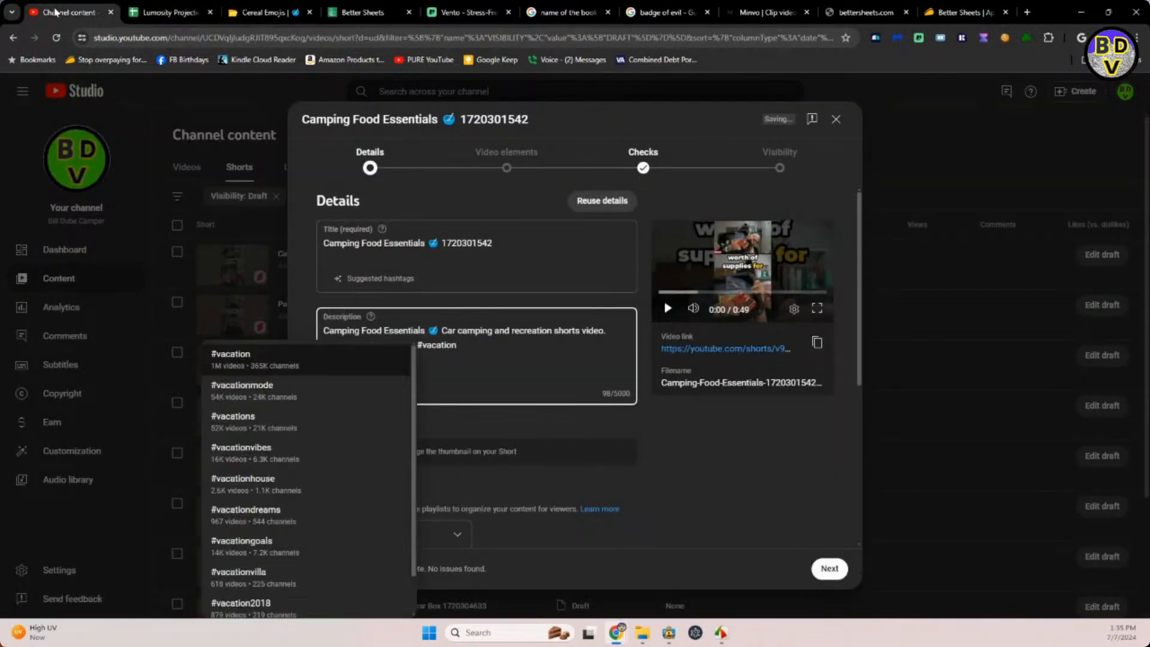
click(606, 484)
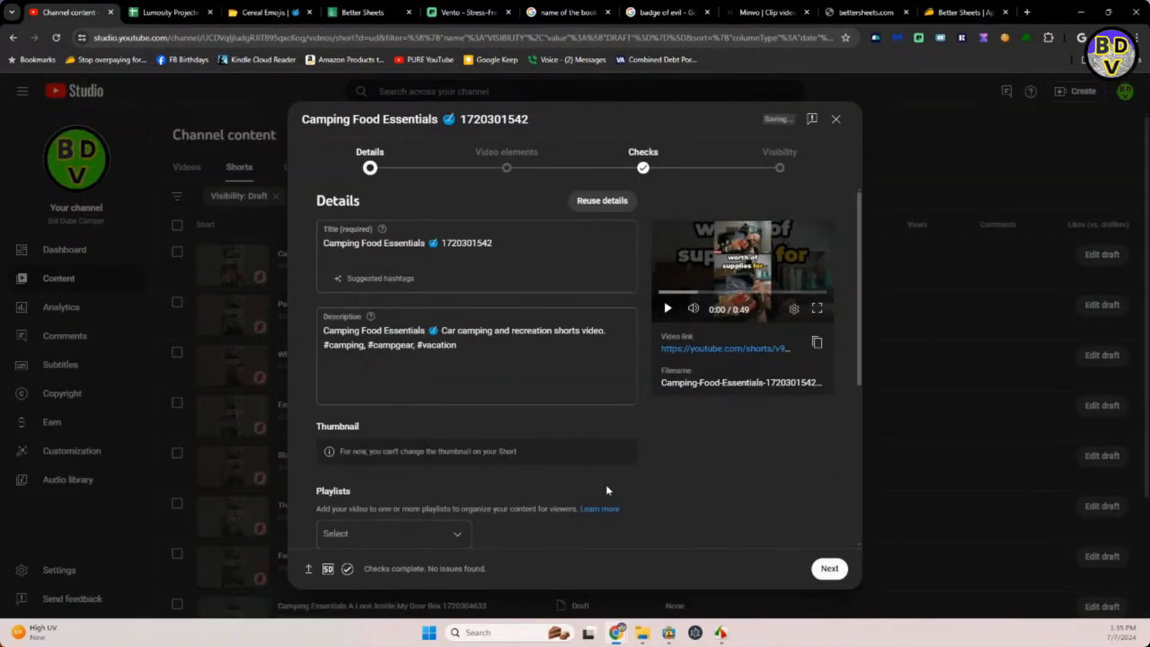
Add the Camping Food Essentials Short to the CAMPER SHORTS VIDEOS playlist.
click(462, 537)
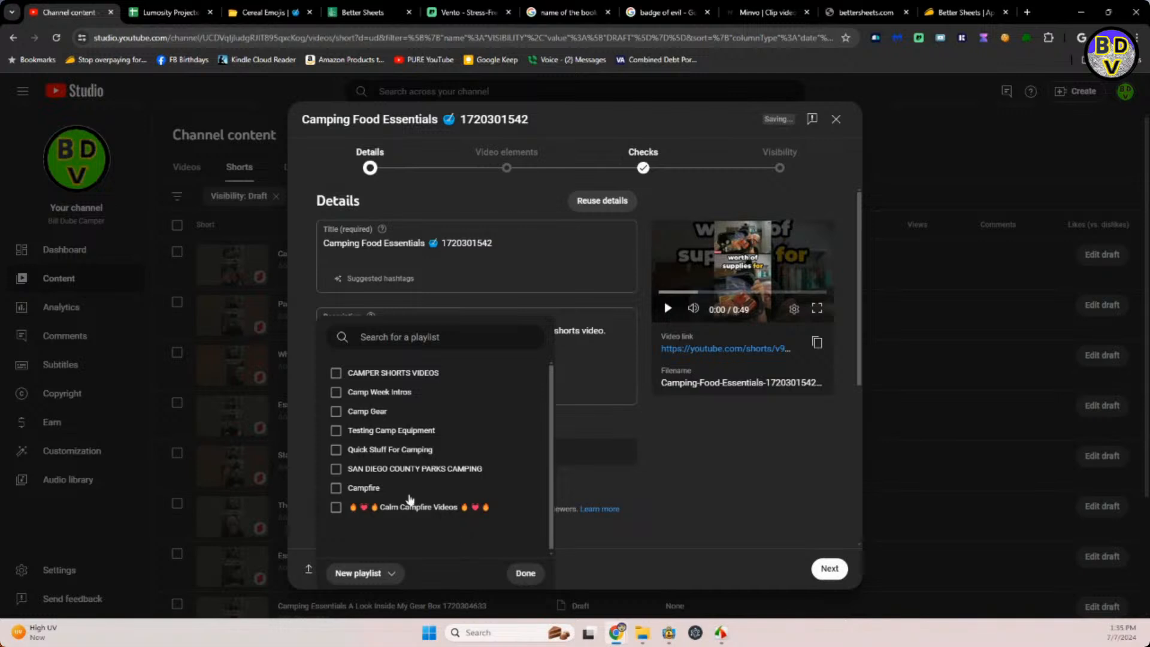
click(336, 372)
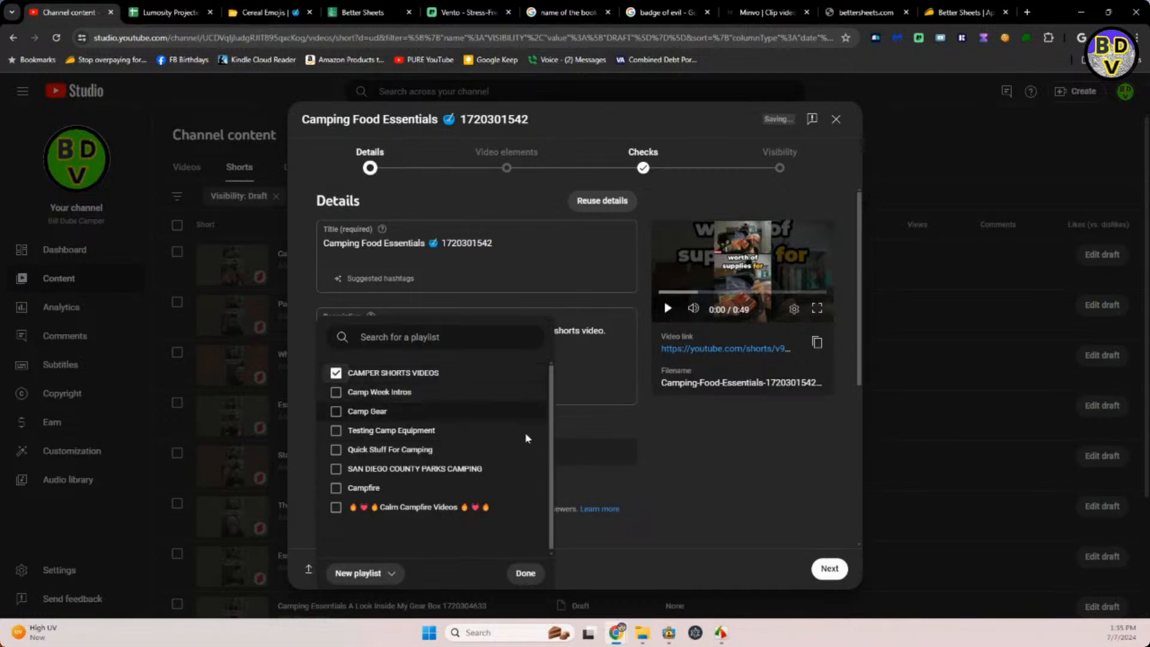
click(599, 430)
Mark the Camping Food Essentials Short as not made for kids and answer No to altered content.
scroll(600, 459, down, 5)
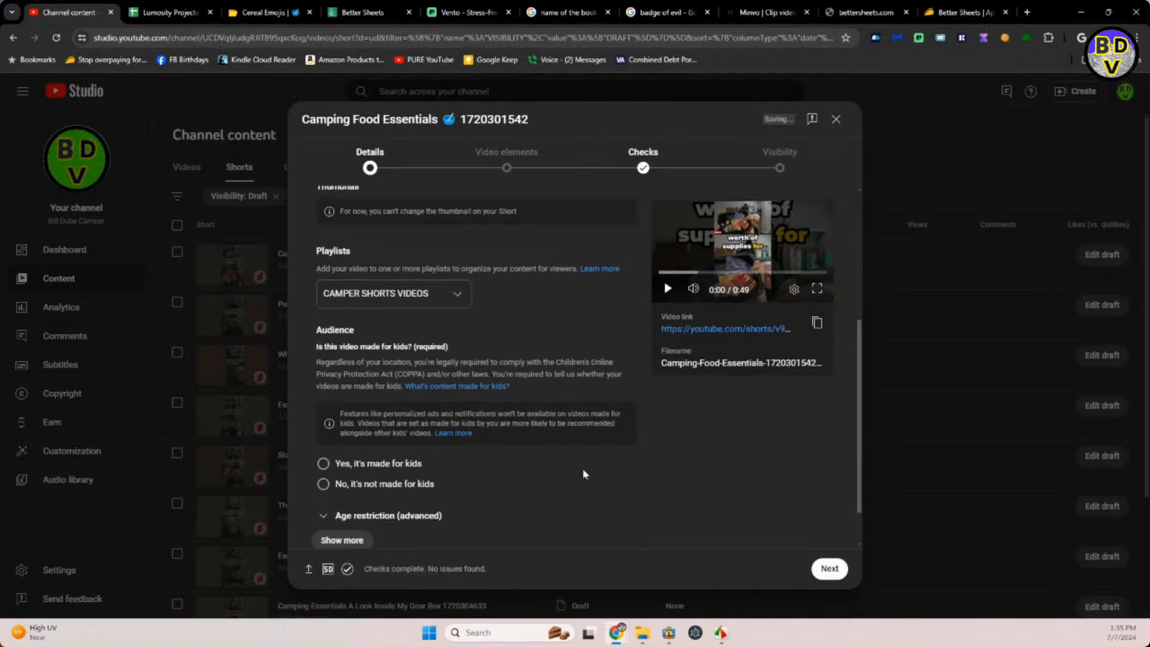
click(324, 430)
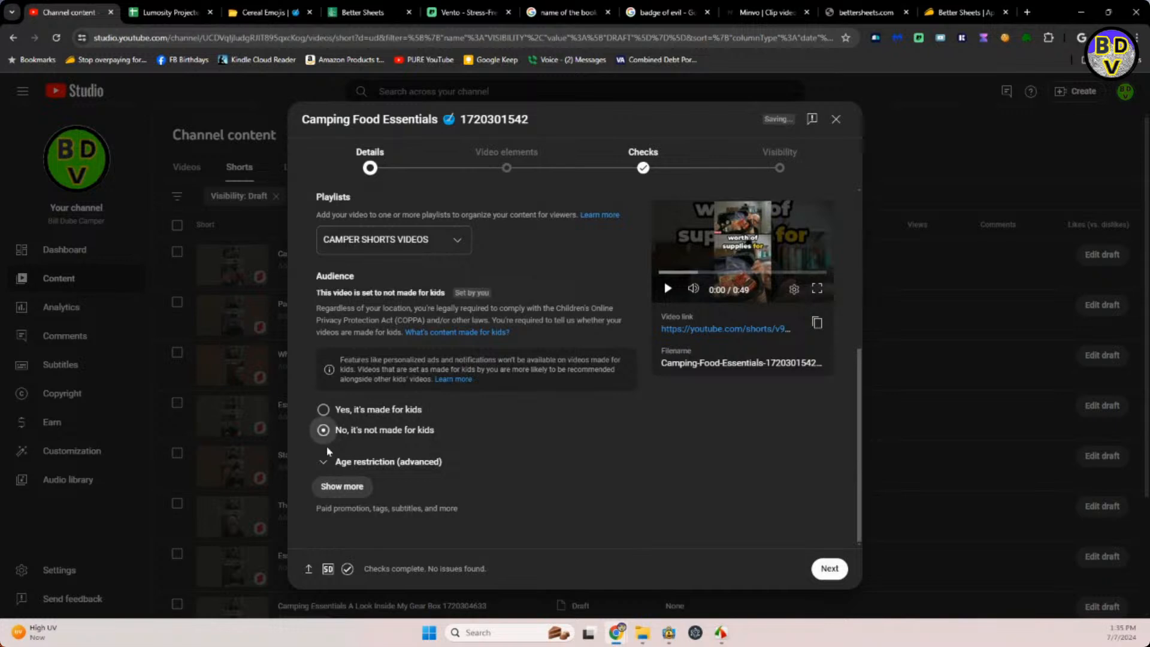
click(343, 487)
scroll(416, 484, down, 4)
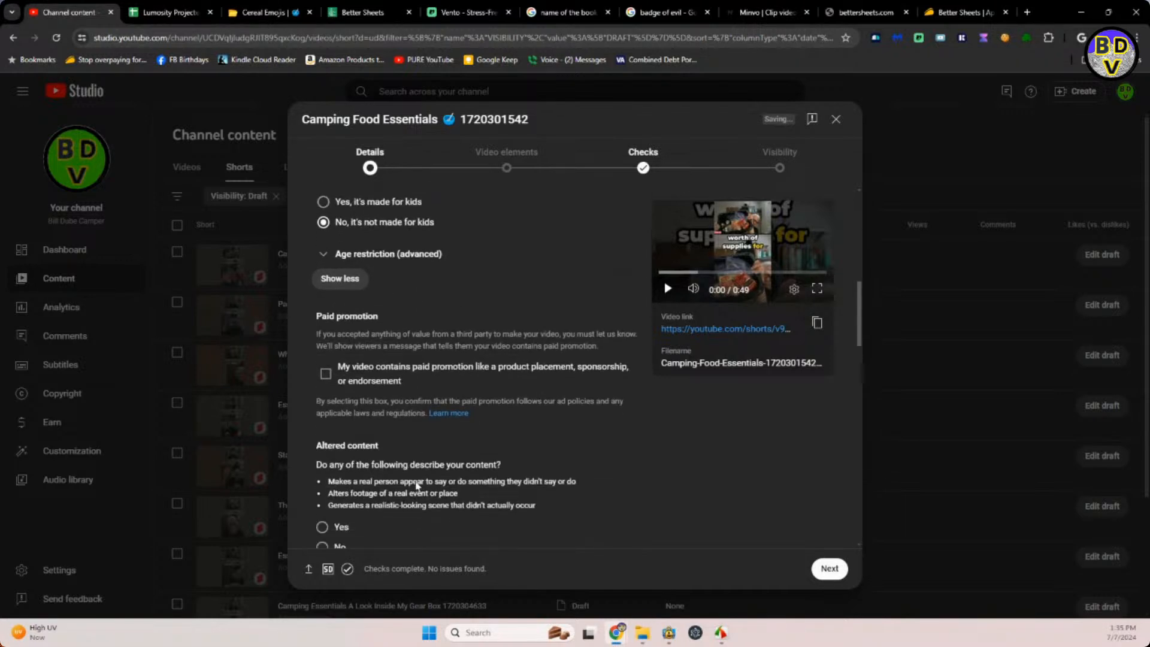
click(321, 515)
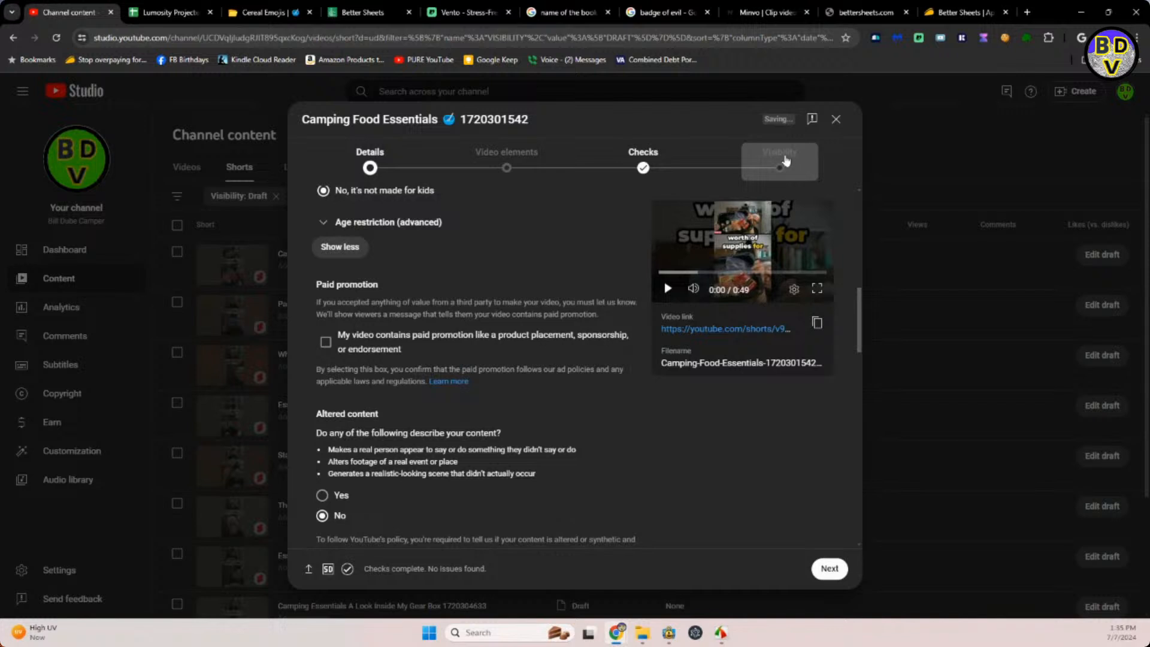
Schedule the Camping Food Essentials Short to go public on Jul 12, 2024 at 9:59 AM.
click(785, 160)
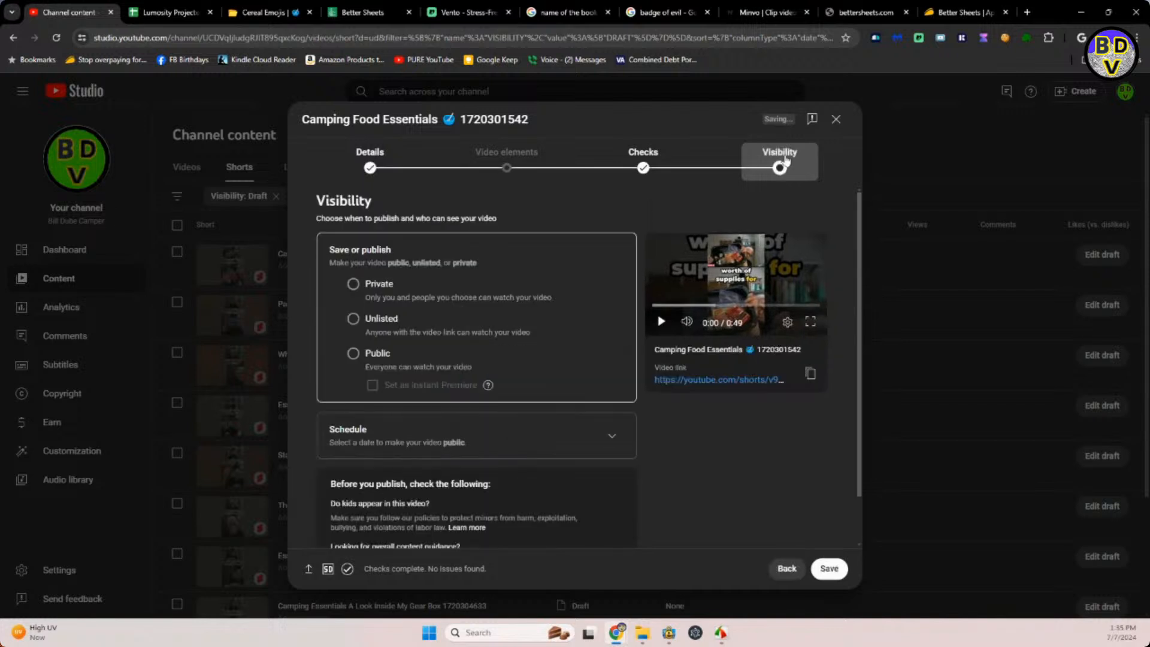
click(612, 438)
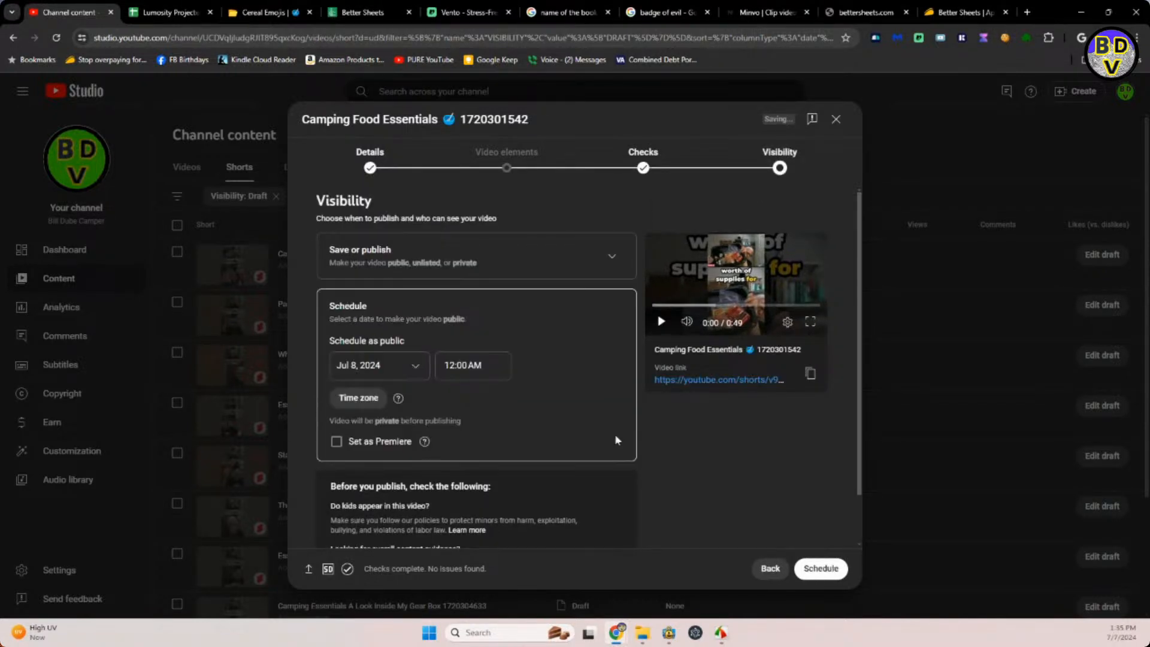
click(420, 365)
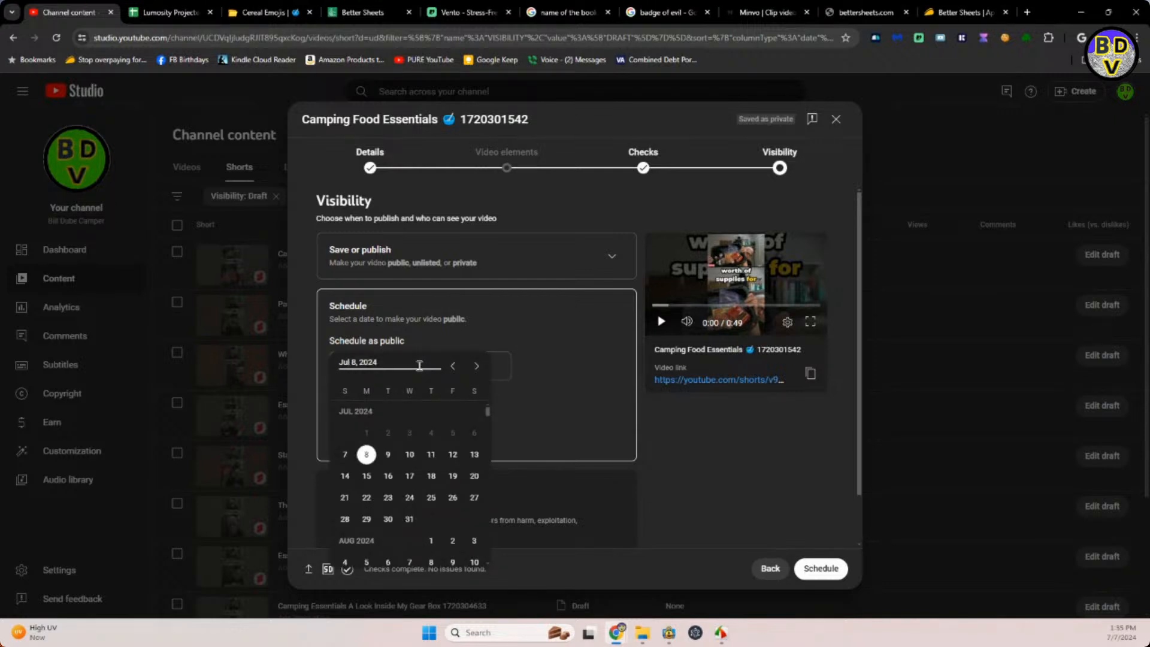
click(450, 455)
click(442, 376)
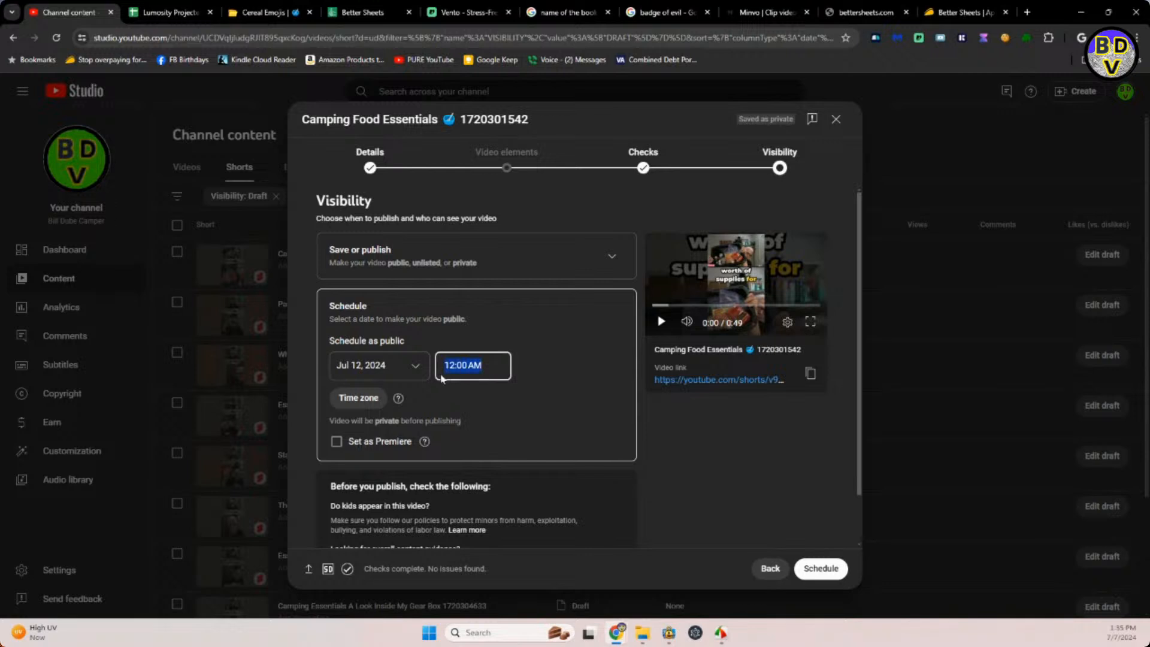
text(9:59 AM)
click(833, 568)
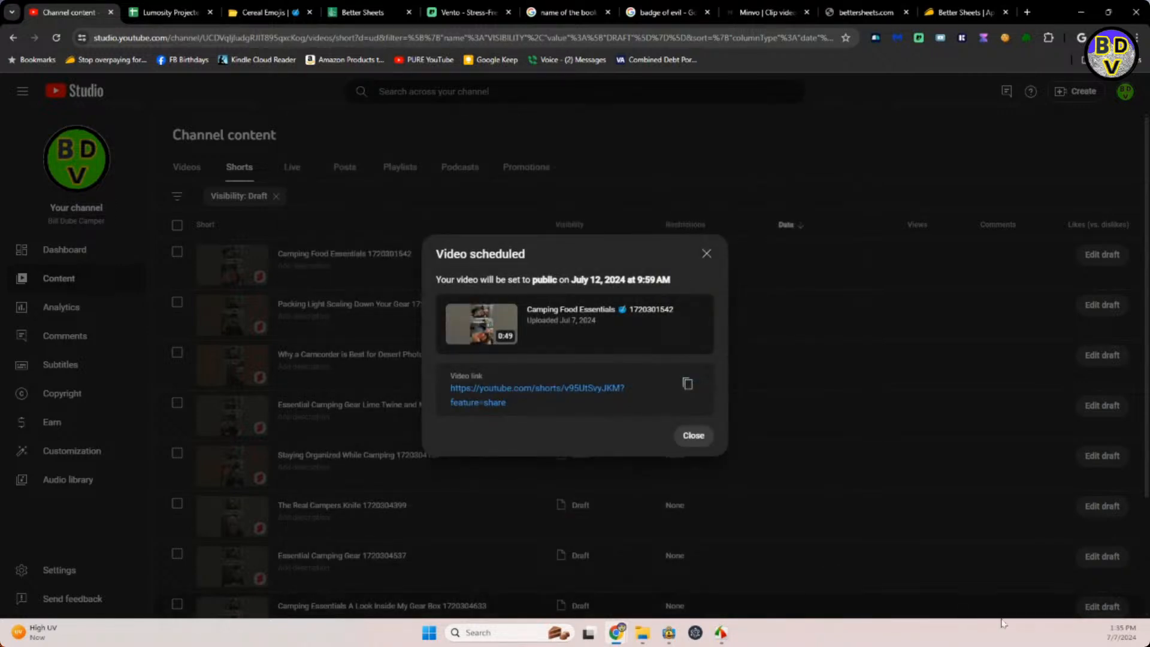
click(694, 436)
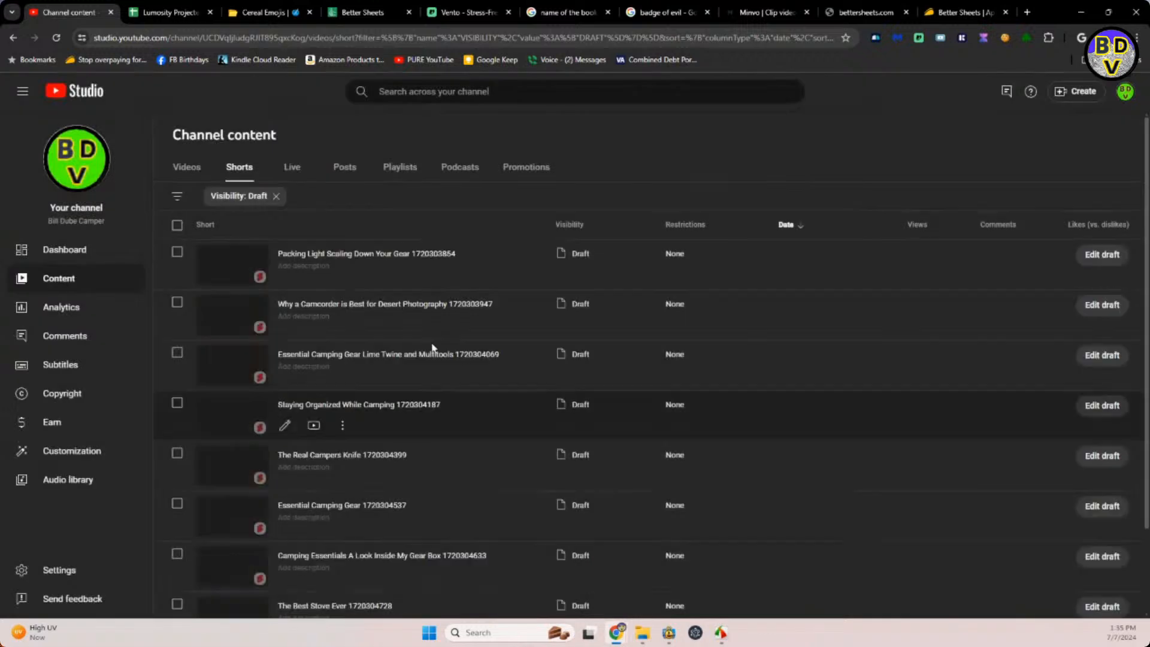
Open the Packing Light Scaling Down Your Gear draft and copy the spoon emoji from the emoji site's cereal results.
click(316, 254)
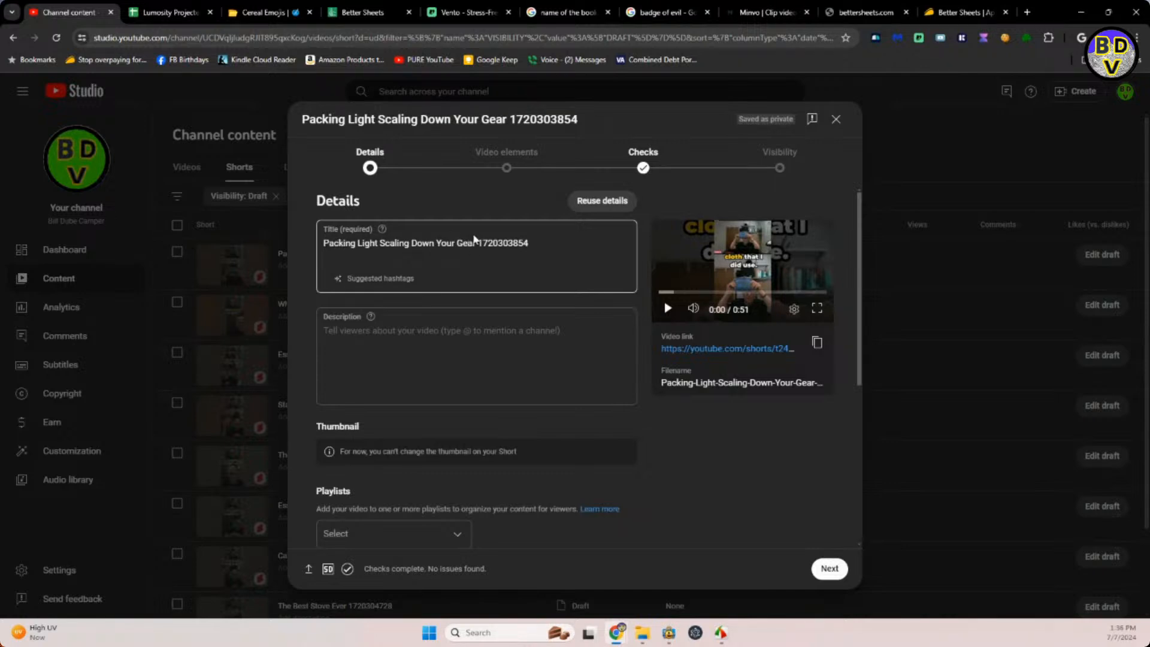
click(479, 240)
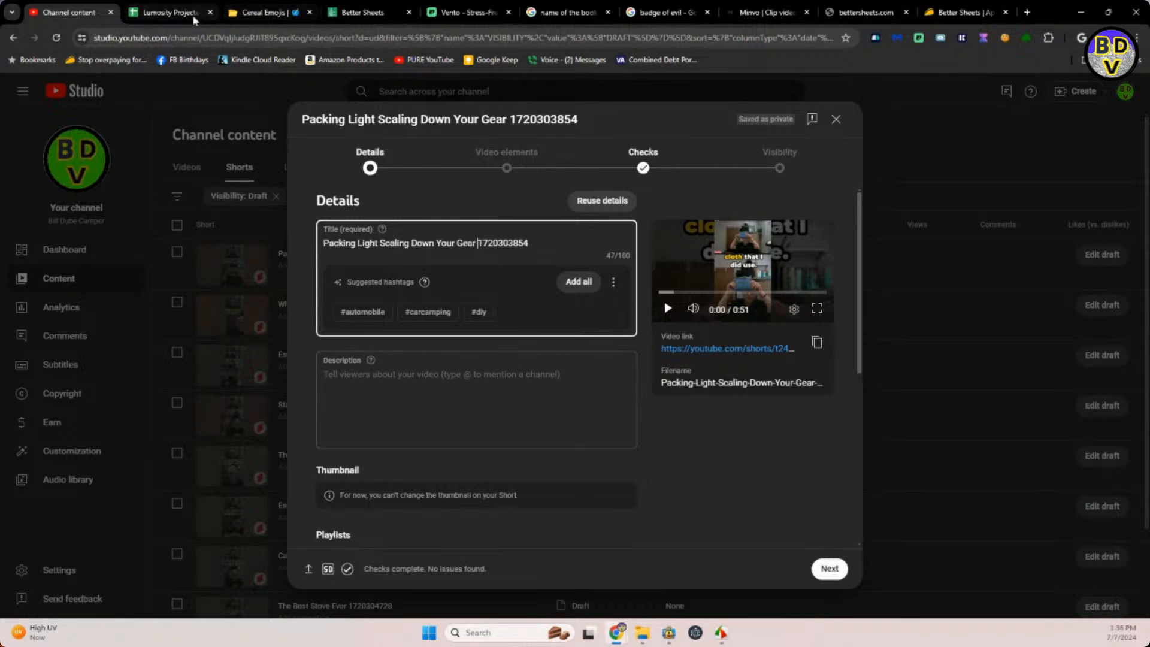
click(261, 12)
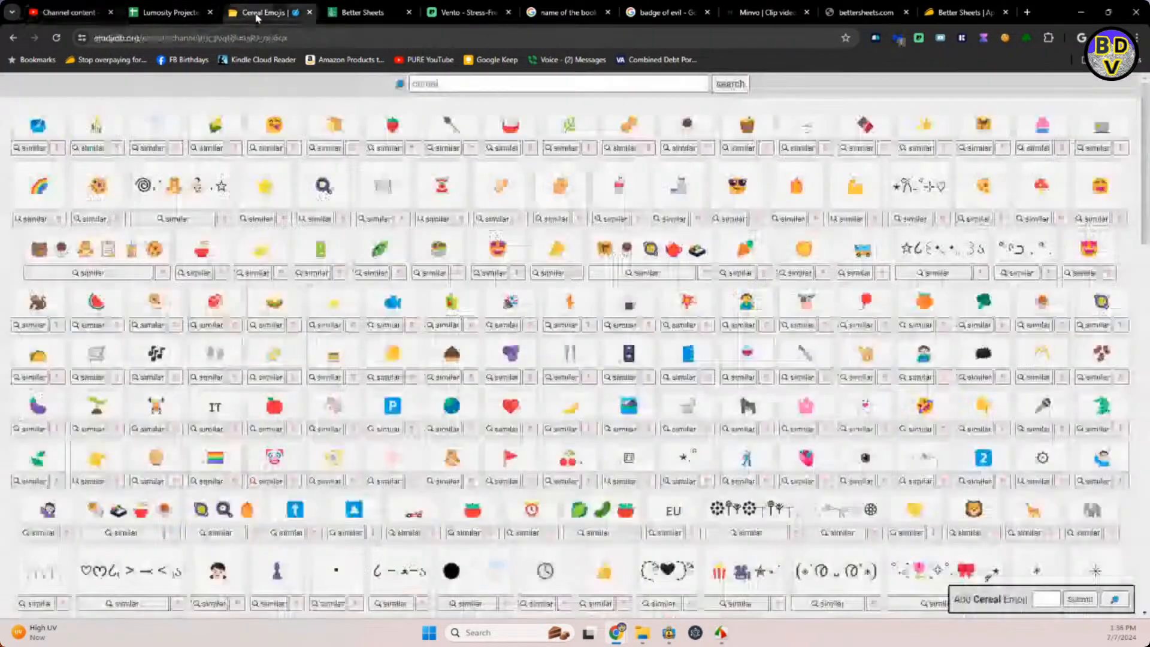
click(447, 83)
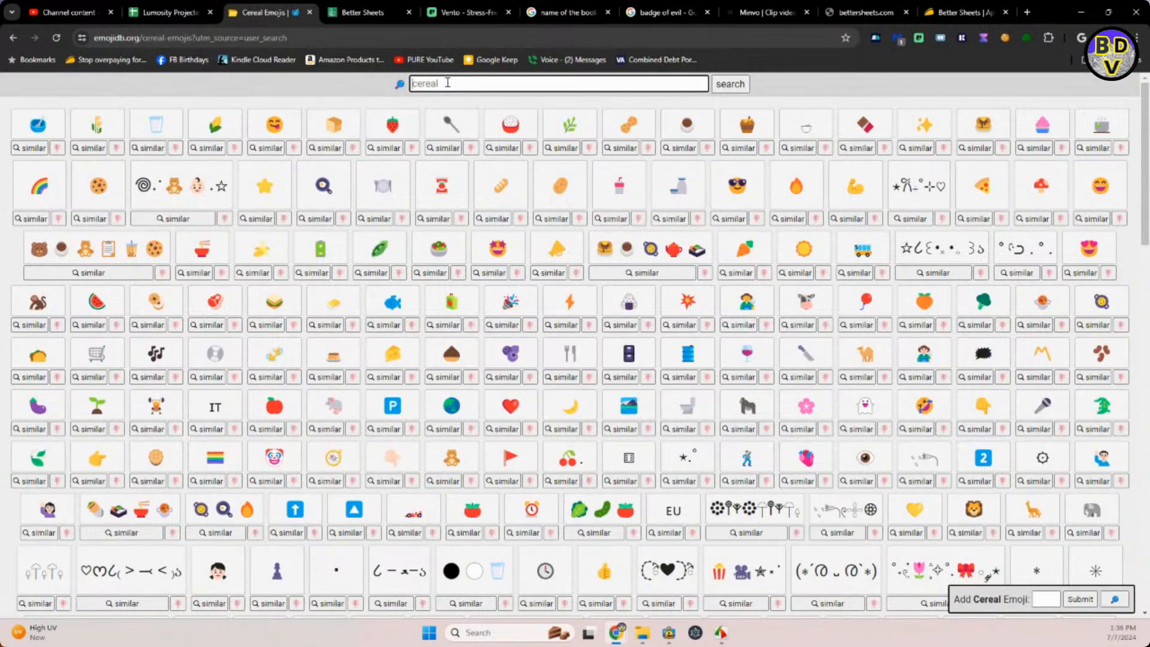
click(444, 106)
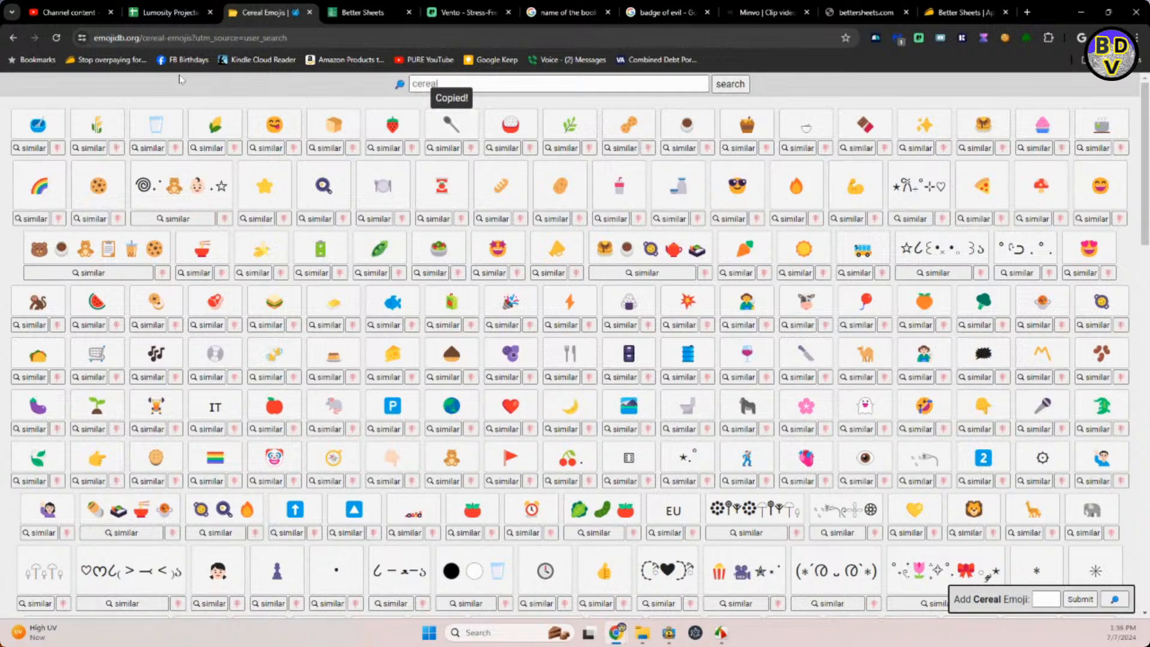
Insert the copied spoon emoji between "Gear" and the trailing number in the Packing Light Short's title.
click(144, 11)
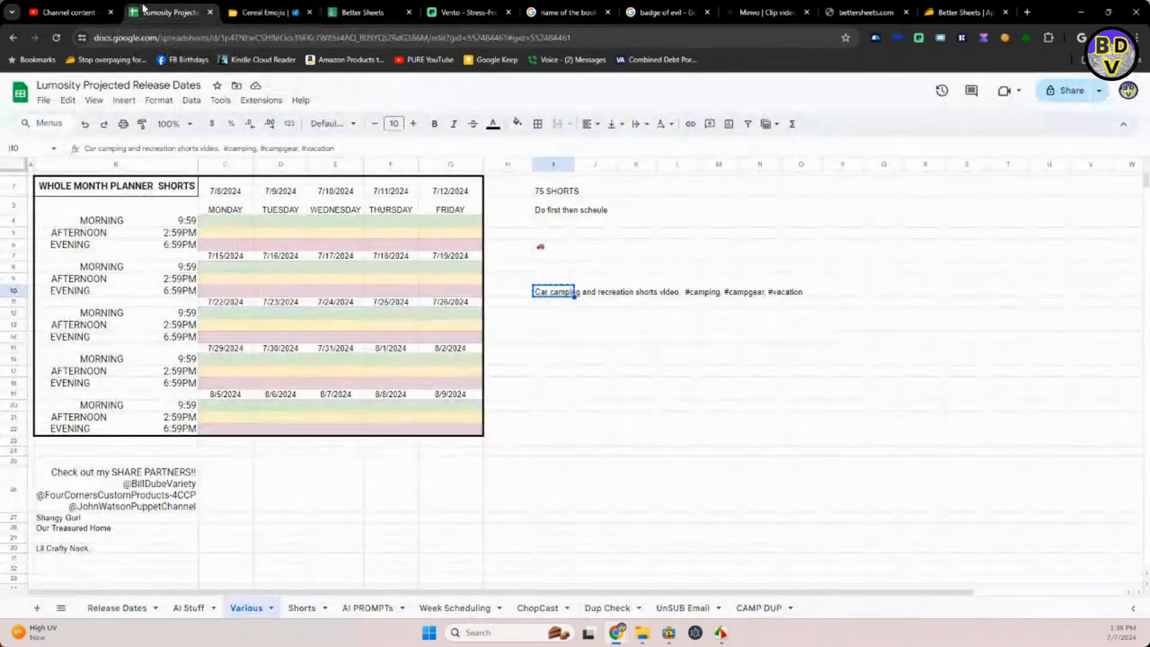
click(69, 12)
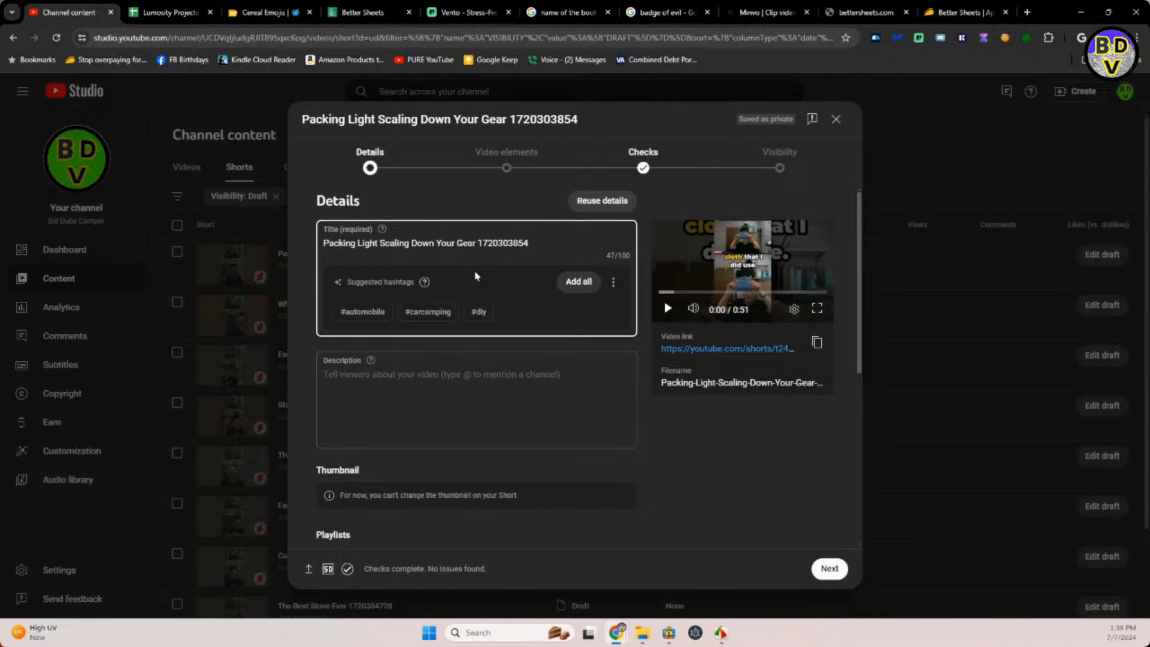
text(🔧)
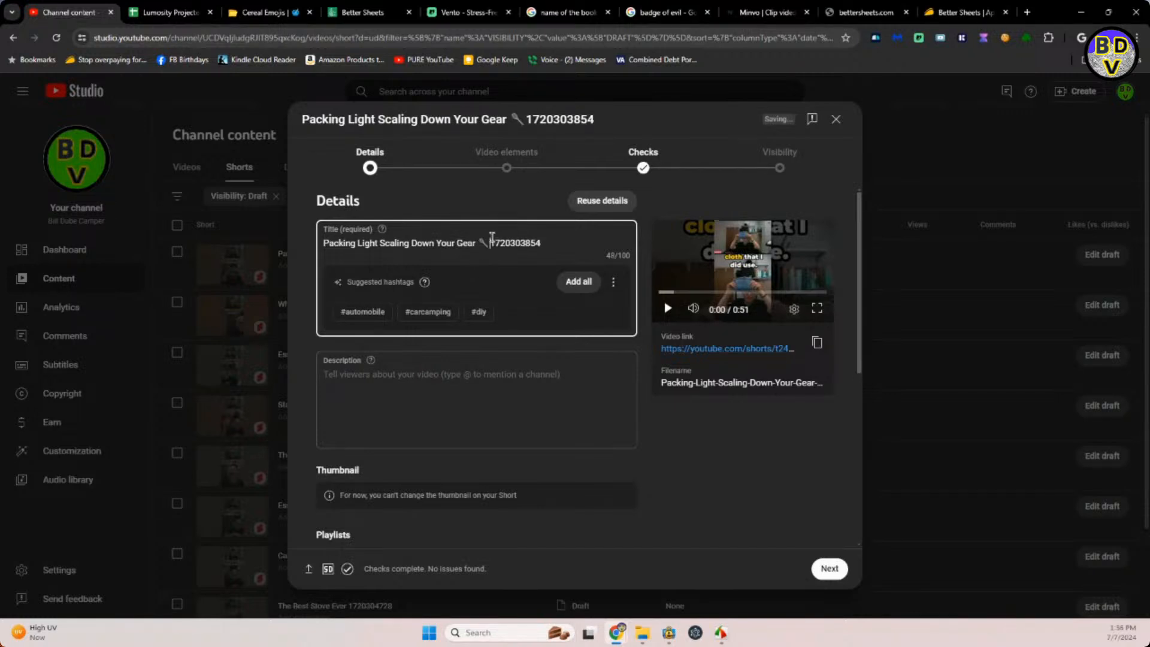
Fill the Packing Light description with the title text and spoon emoji, followed by the planner's "Car camping and recreation shorts video" line with its hashtags.
drag(492, 240, 329, 237)
key(ctrl+c)
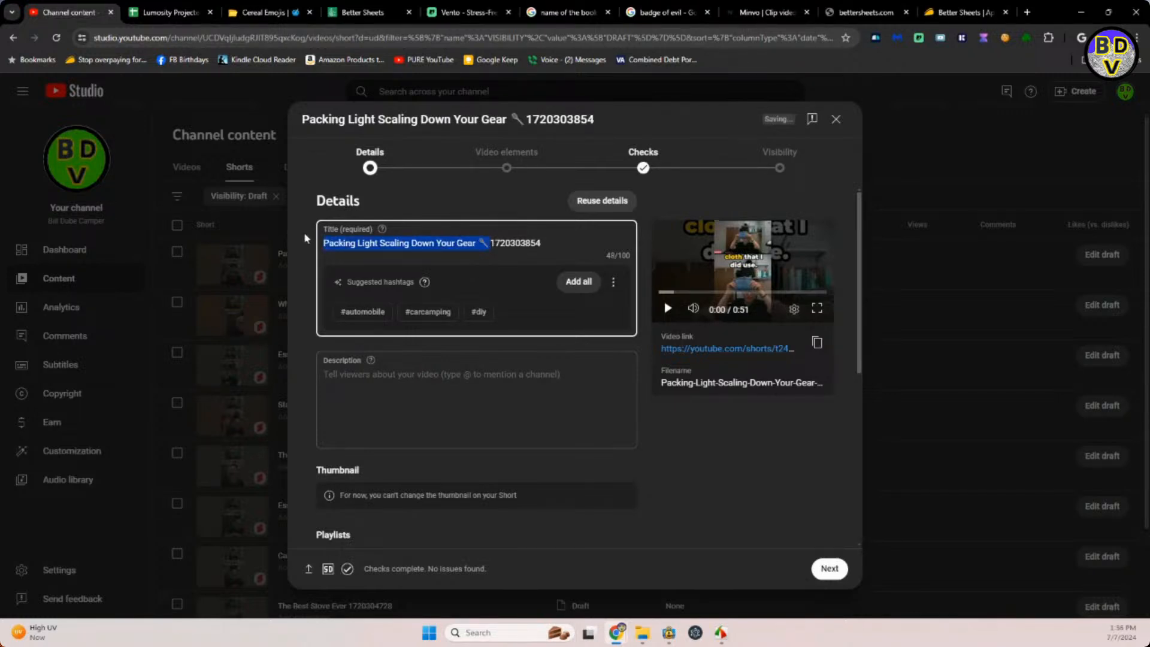
click(335, 371)
key(ctrl+v)
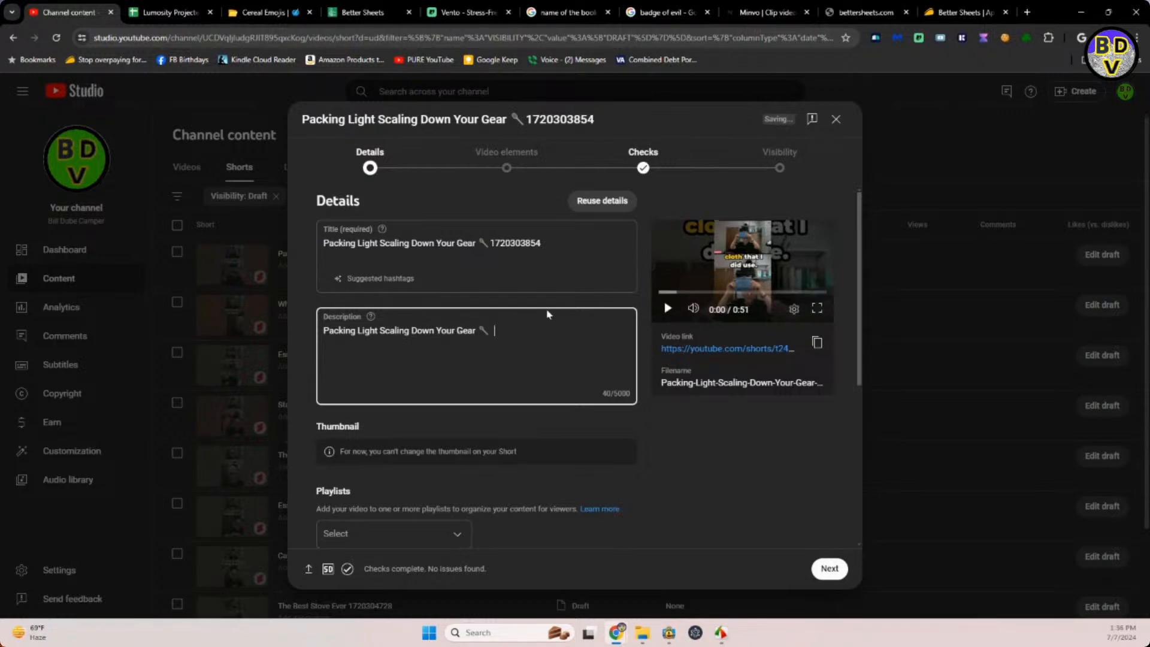
click(145, 12)
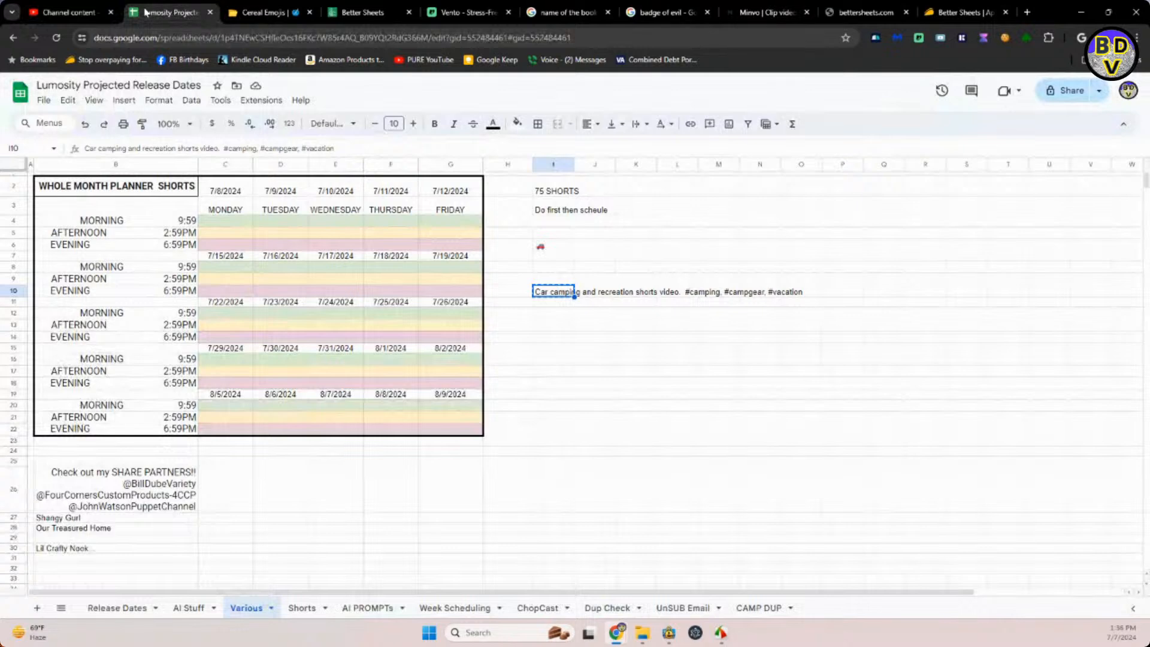
click(75, 12)
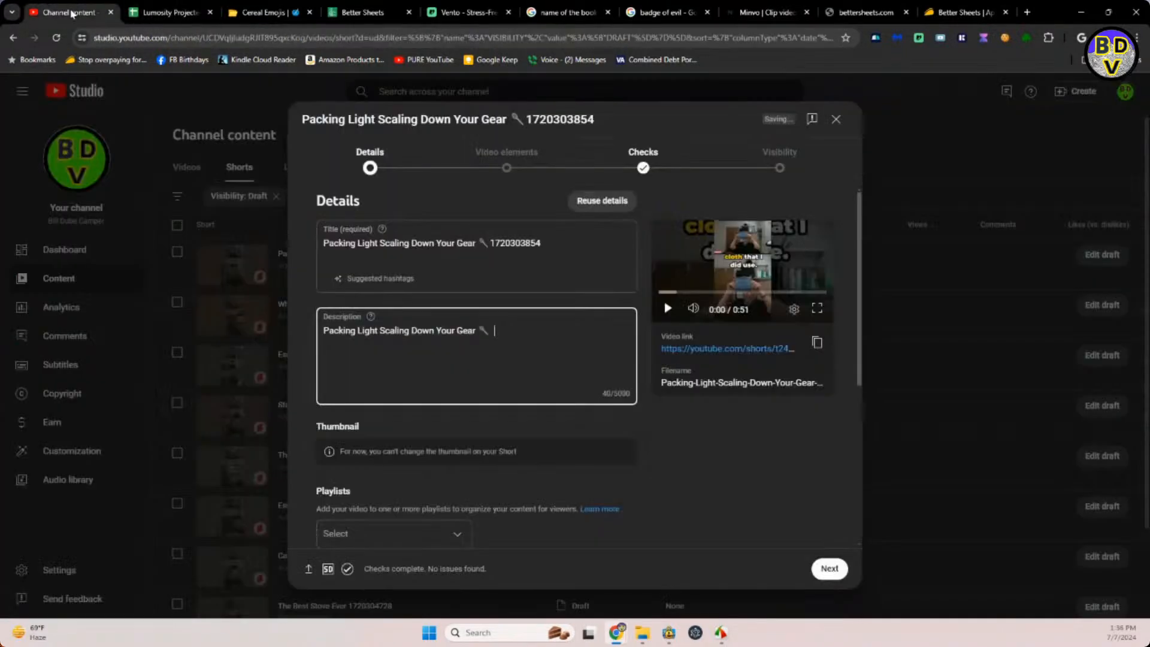
click(502, 327)
key(ctrl+v)
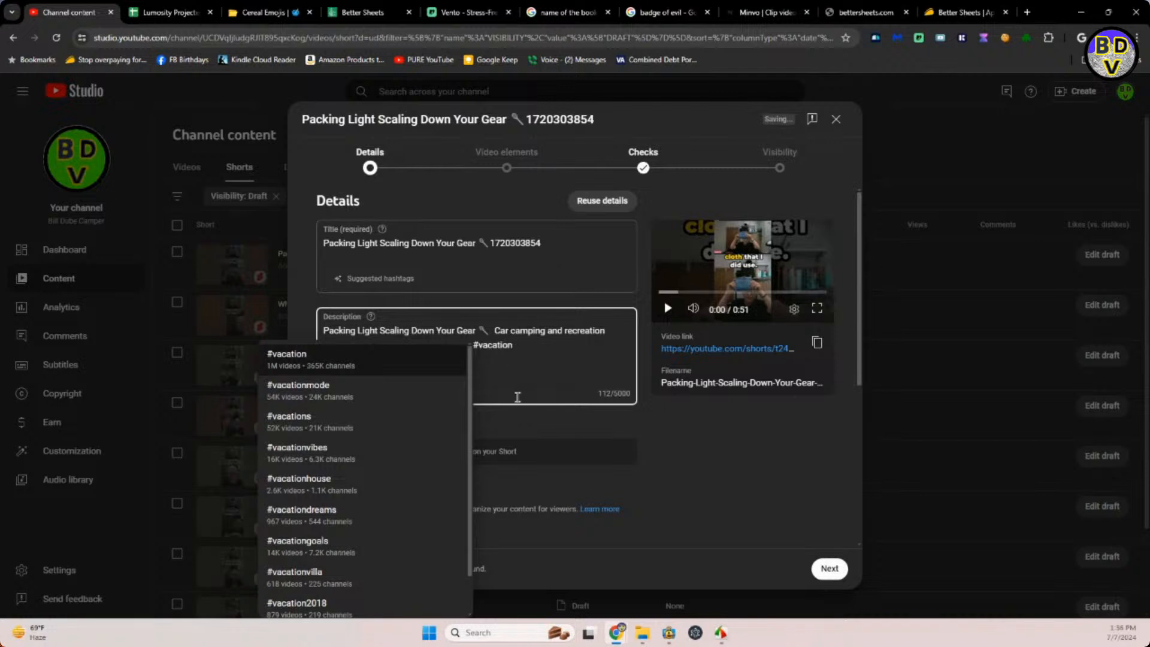
click(631, 480)
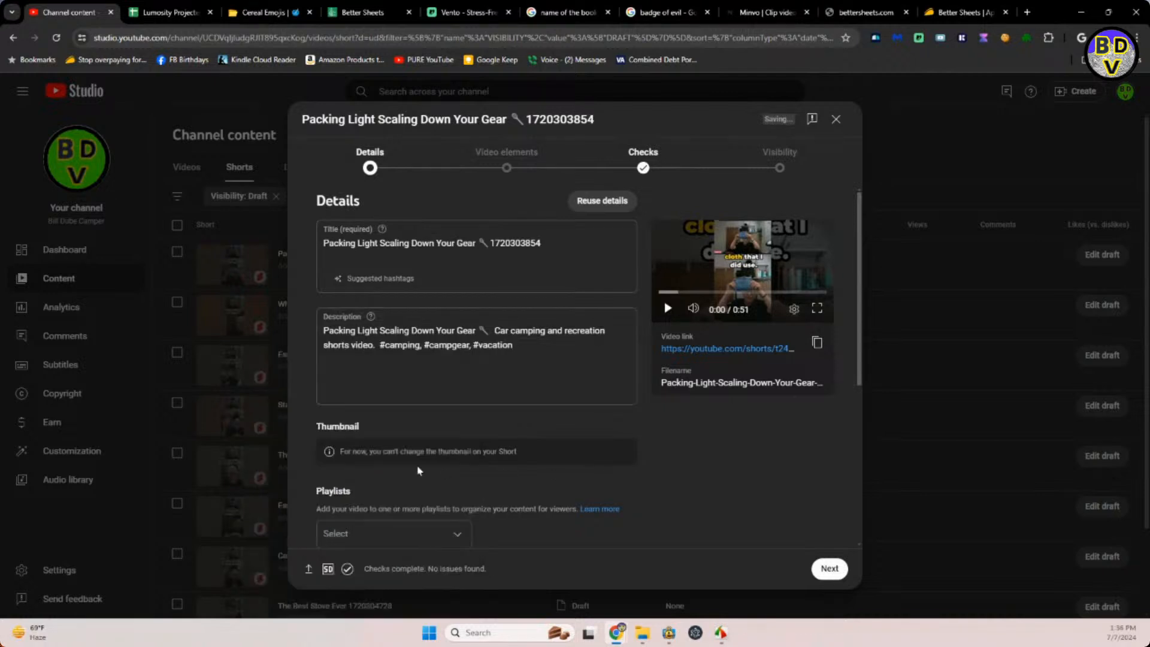
Add the Packing Light Scaling Down Your Gear Short to the CAMPER SHORTS VIDEOS playlist.
click(422, 536)
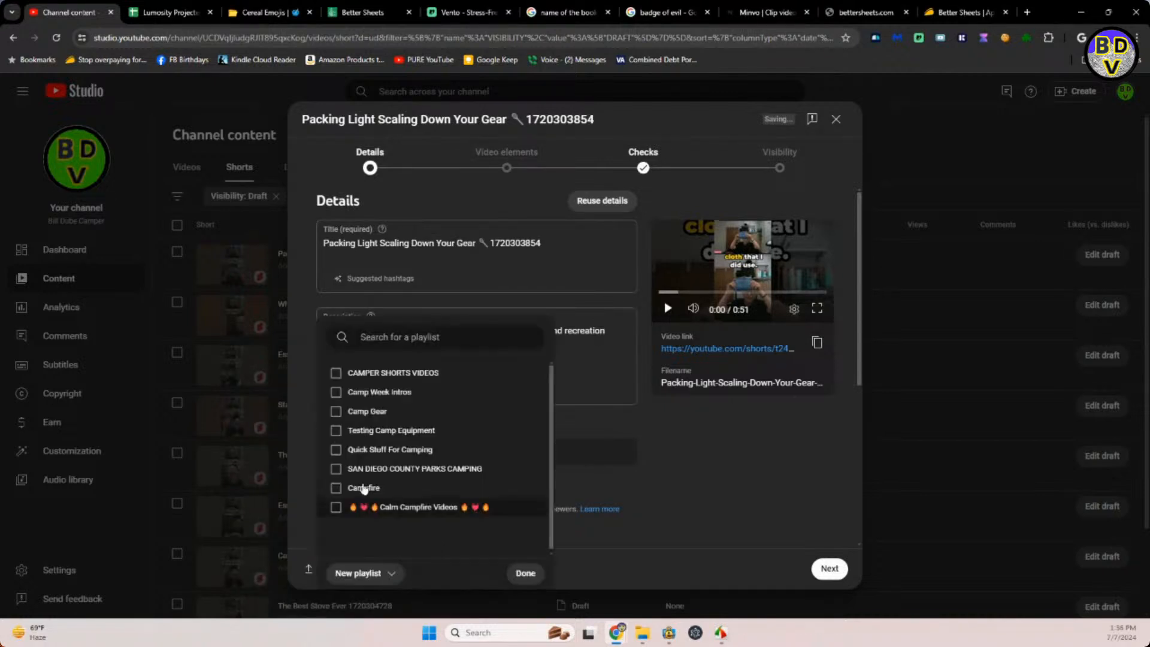
click(336, 372)
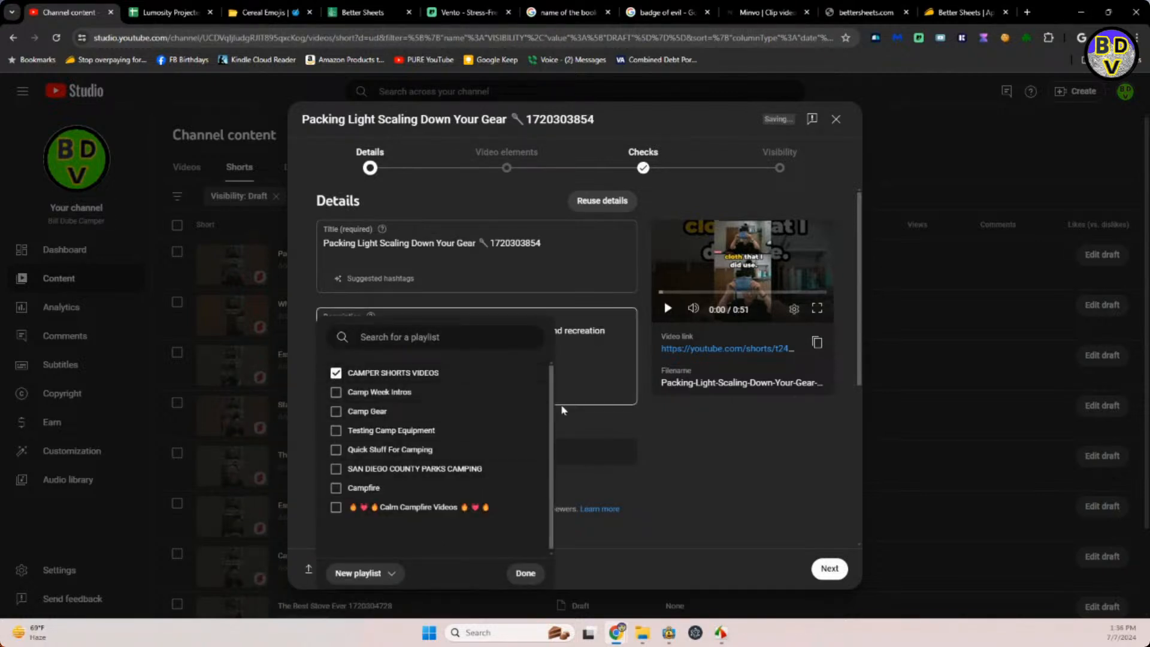
click(613, 411)
Mark the Packing Light Short as not made for kids and answer No to the altered content question.
scroll(705, 493, down, 1)
scroll(705, 493, down, 5)
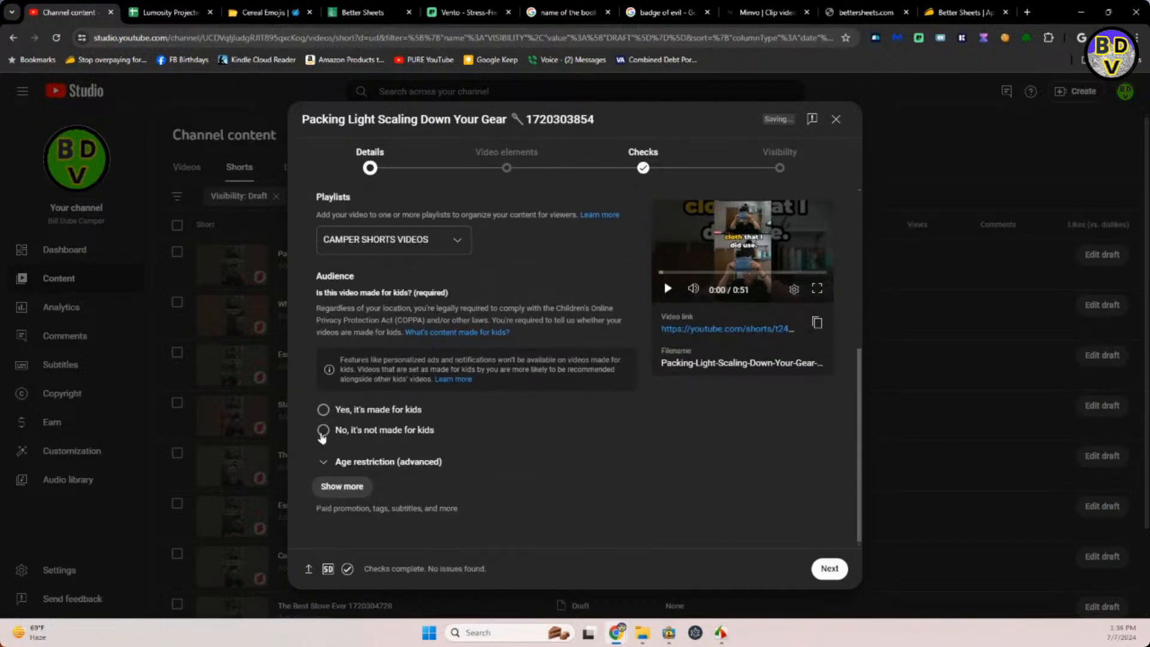
click(321, 433)
click(352, 487)
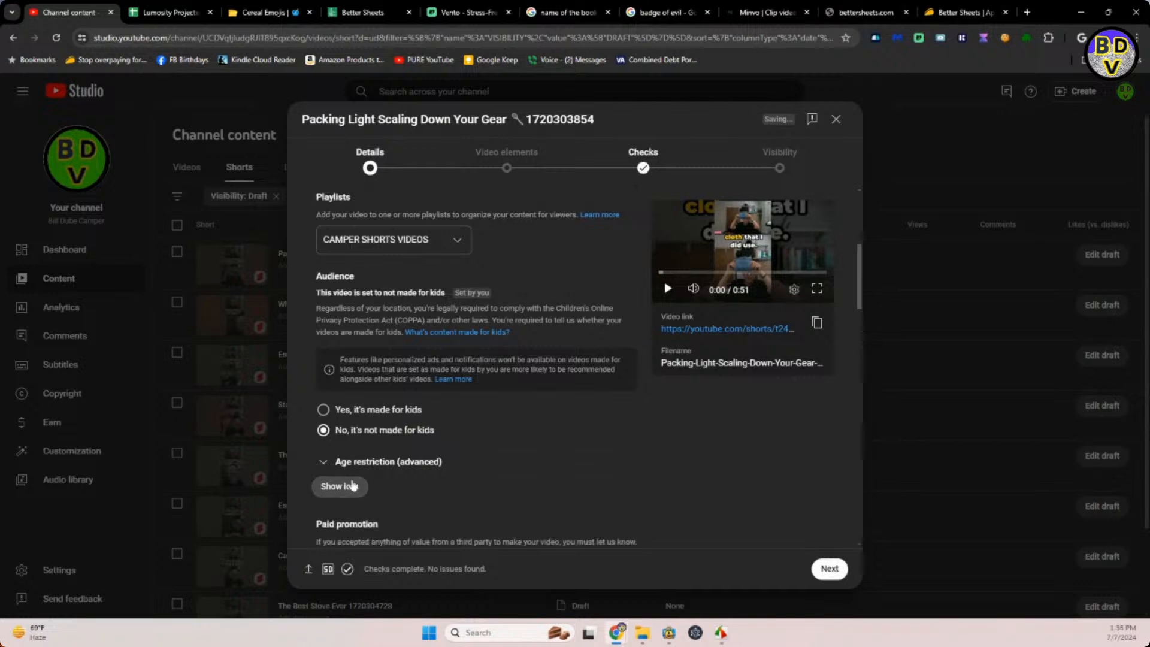
scroll(419, 477, down, 6)
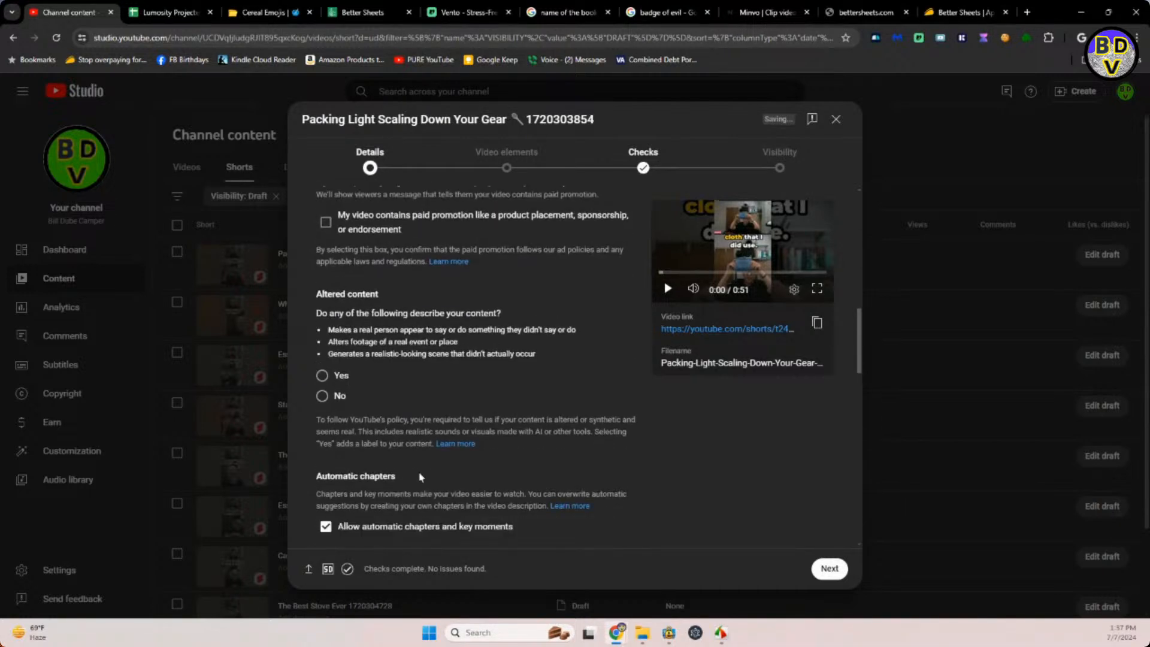
click(322, 396)
scroll(669, 489, up, 5)
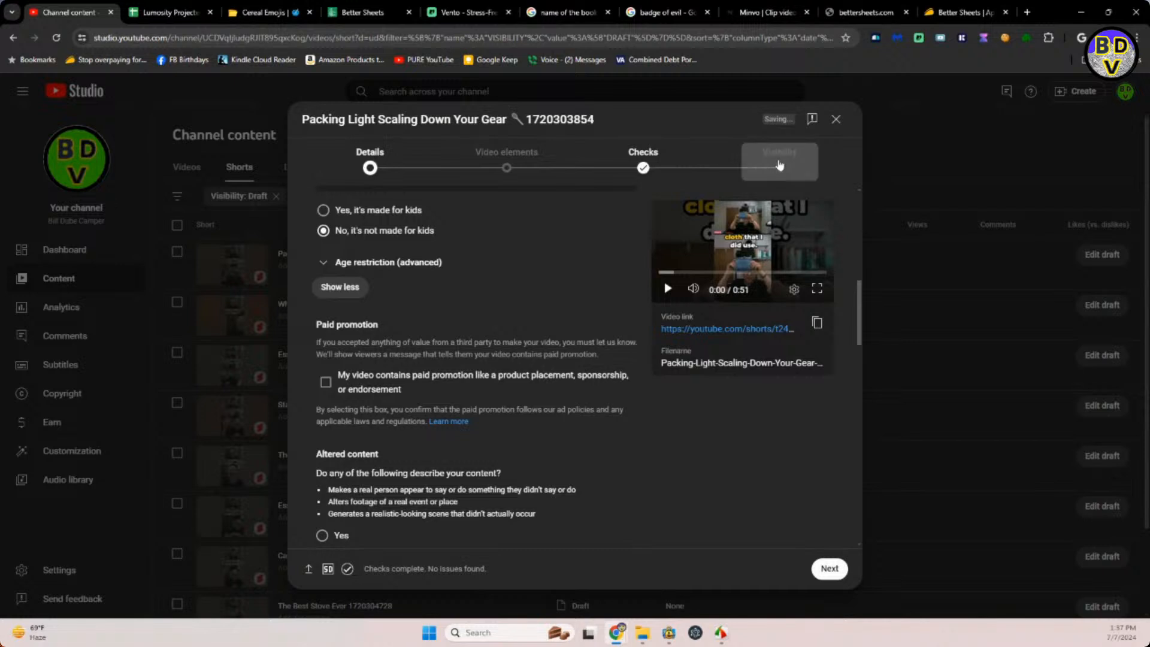
Schedule the Packing Light Short to go public on Jul 12, 2024 at 2:59 PM and dismiss the confirmation.
click(780, 167)
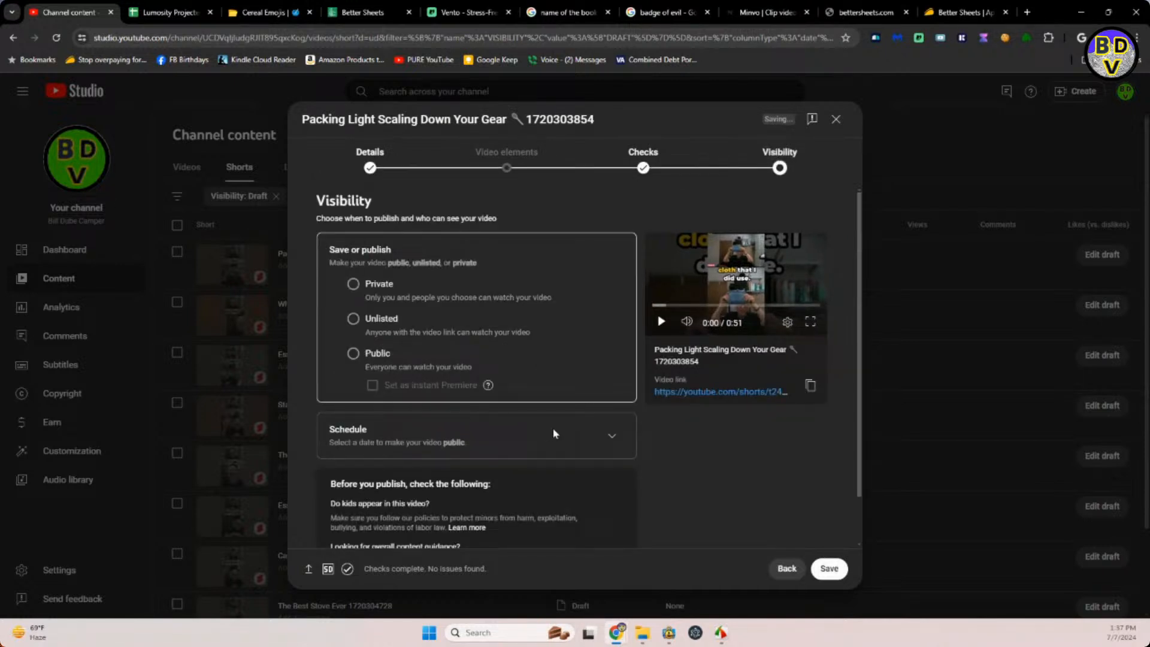
click(610, 436)
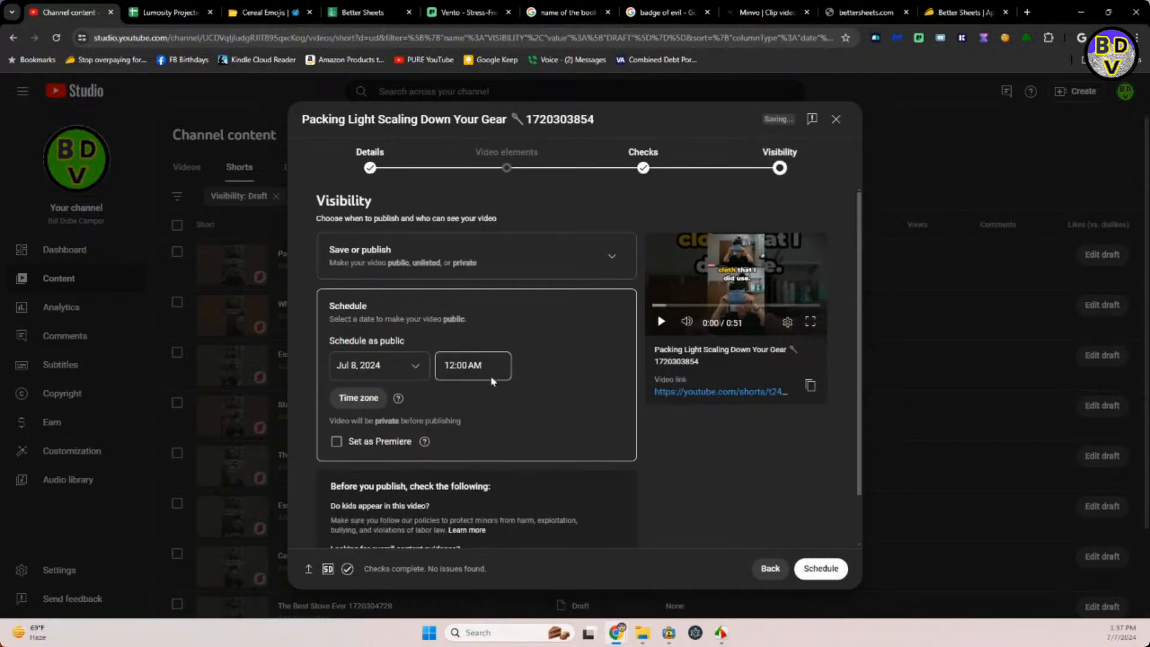
click(418, 366)
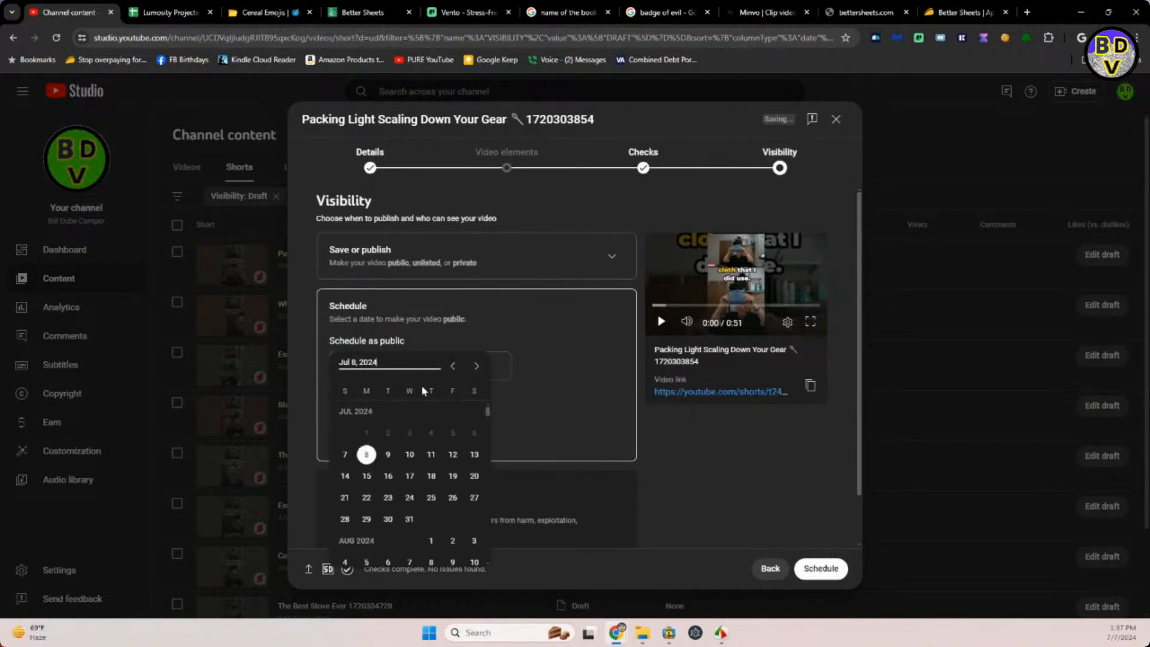
click(453, 455)
click(473, 366)
drag(500, 365, 435, 382)
text(2:59 PM)
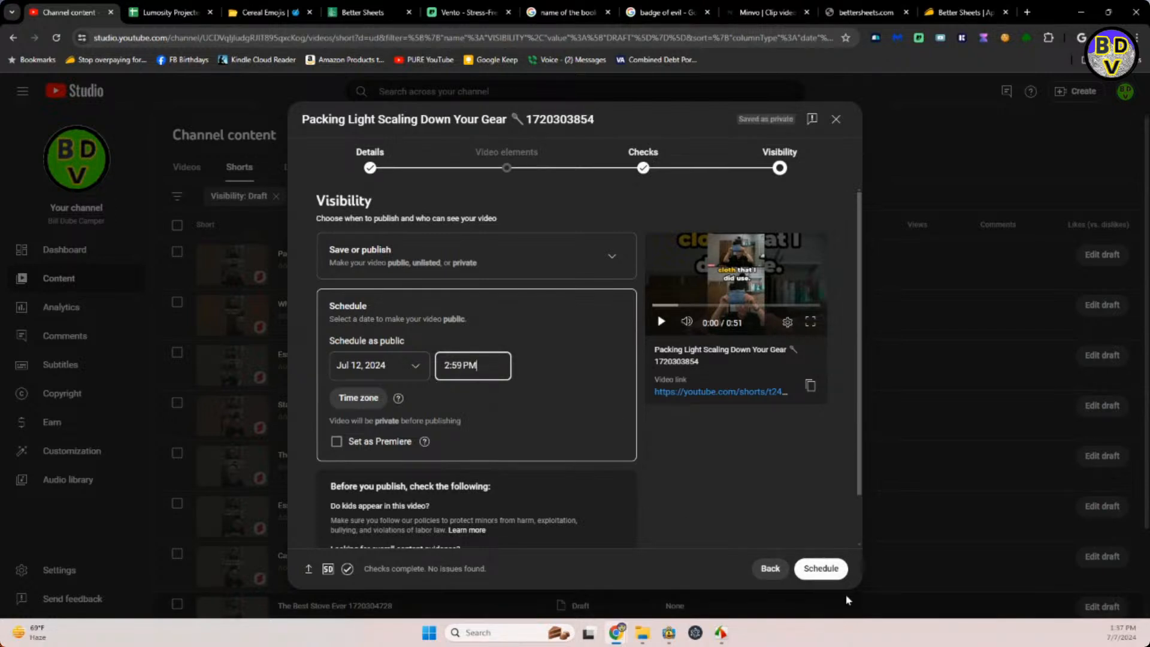
click(828, 569)
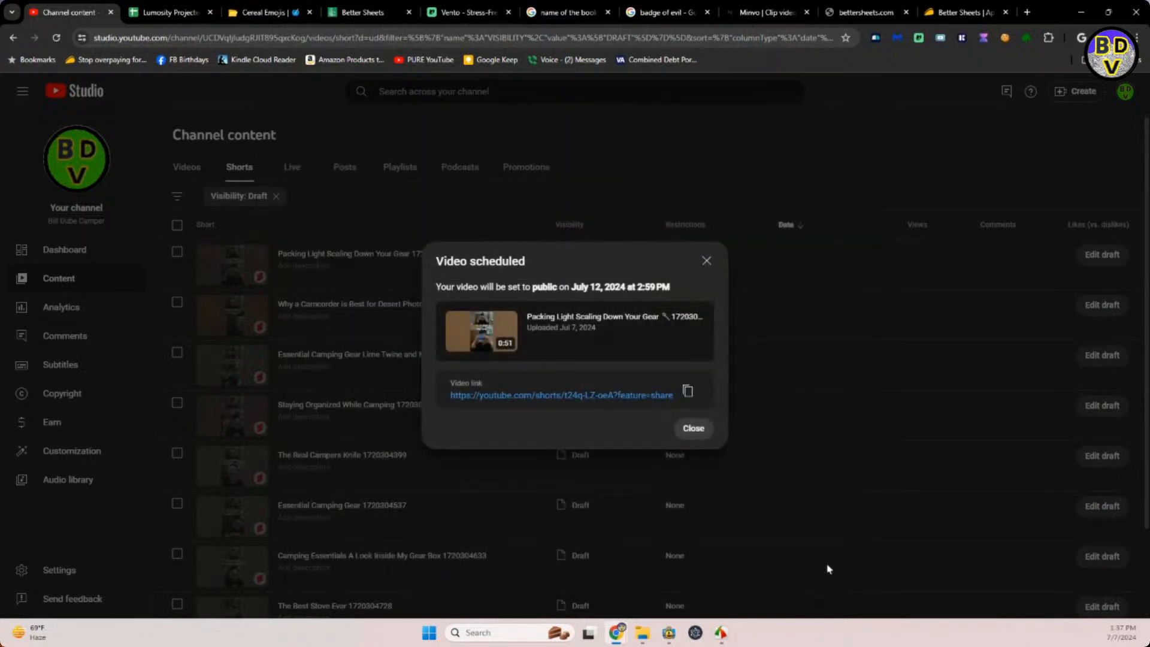
click(707, 258)
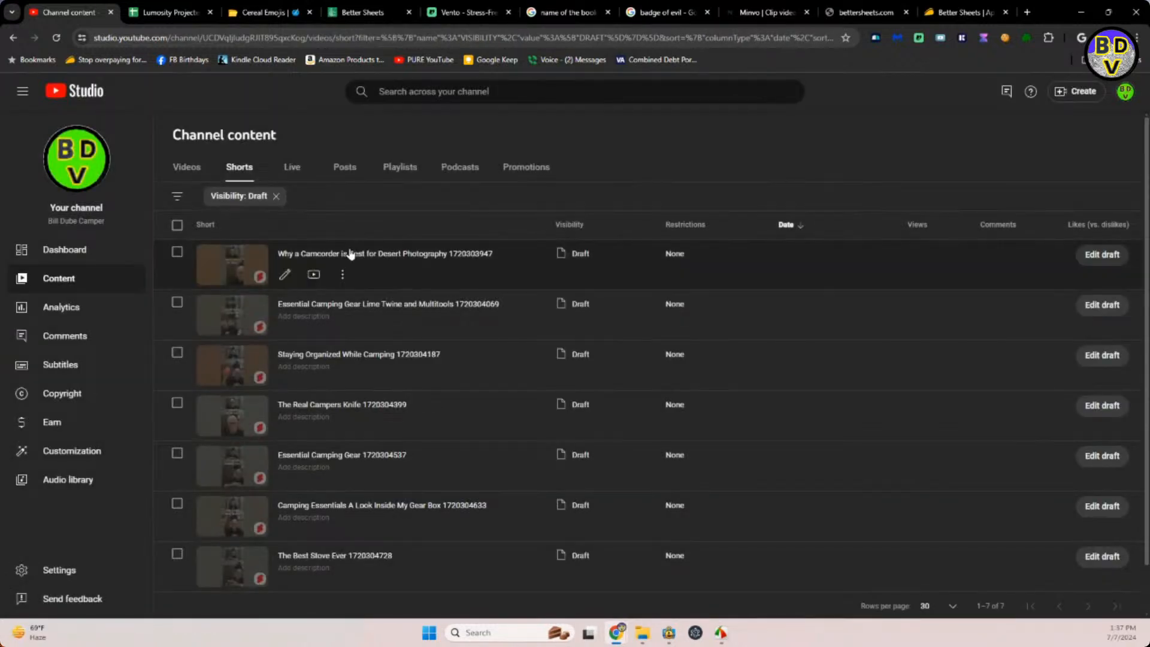
Open the Why a Camcorder is Best for Desert Photography draft, search the emoji site for "movie" and copy the movie camera emoji.
click(344, 254)
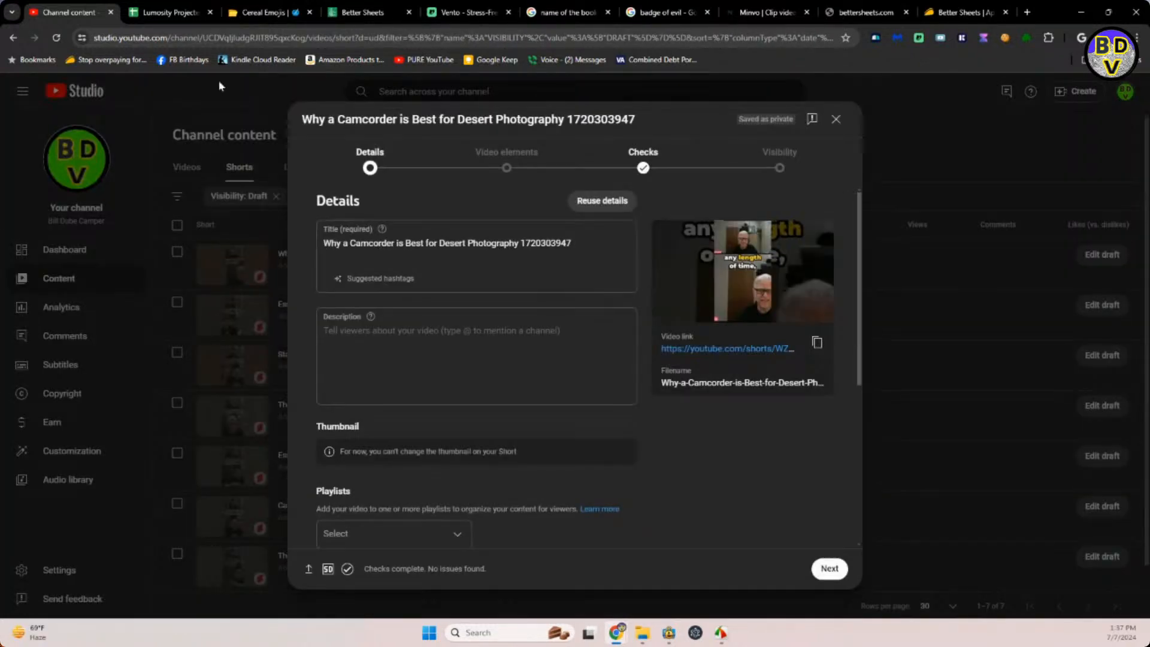
click(172, 14)
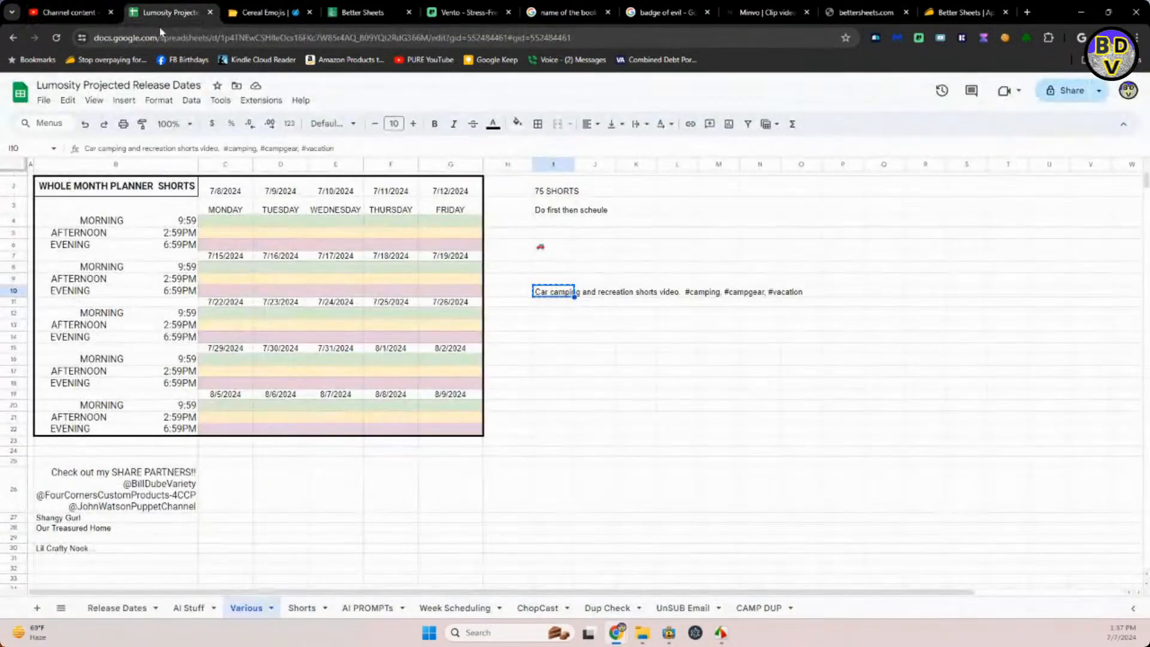
click(264, 12)
click(428, 85)
click(427, 85)
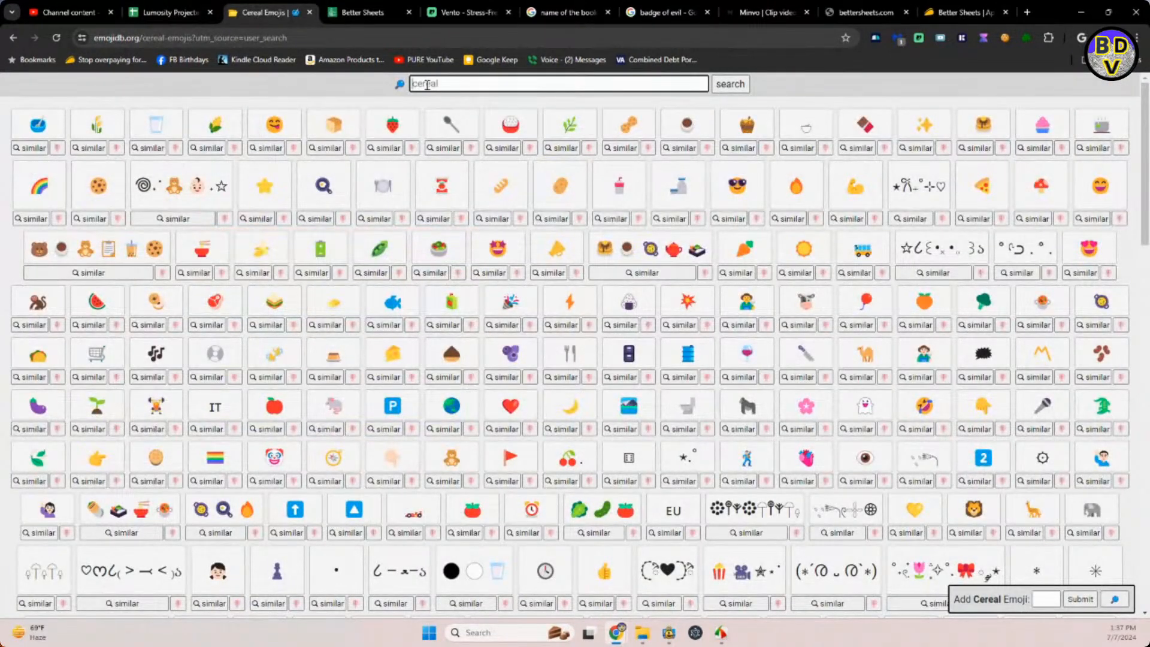
text(Movie)
key(Return)
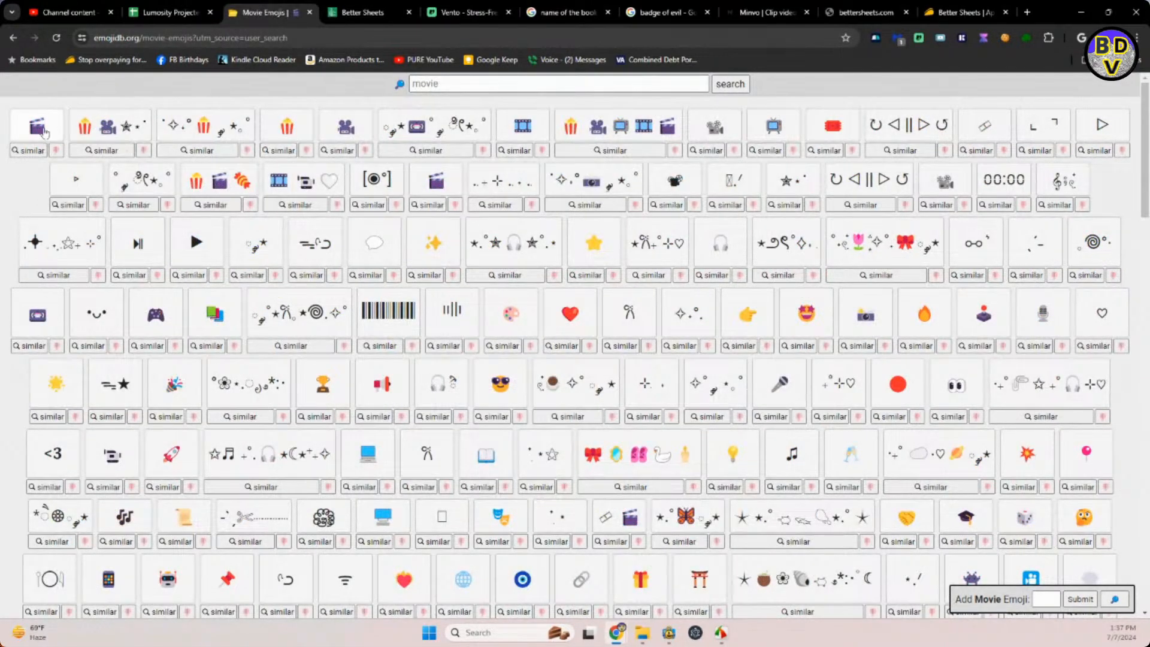
click(348, 127)
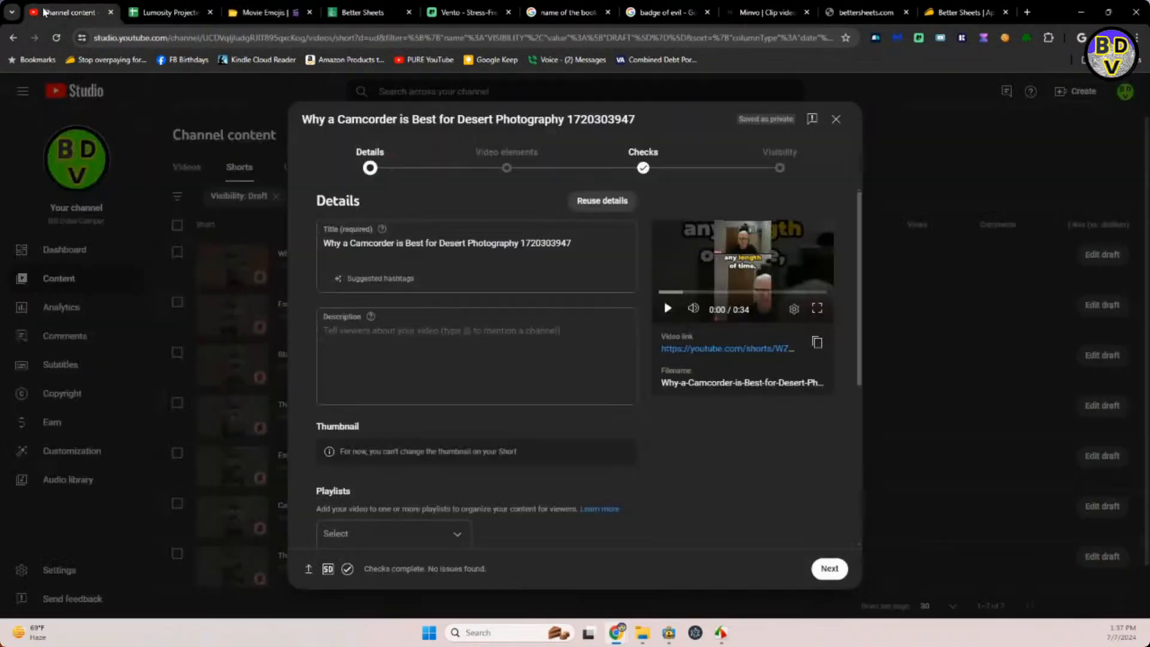
Insert the copied movie camera emoji between "Photography" and the trailing number in the camcorder Short's title.
click(69, 12)
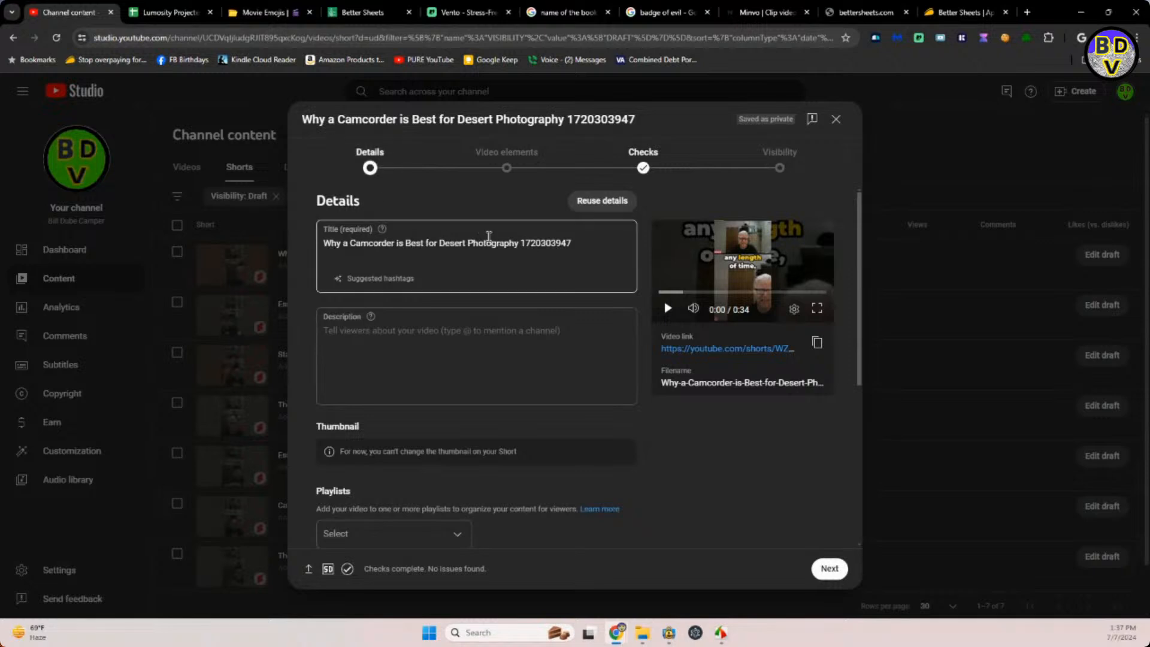
click(522, 243)
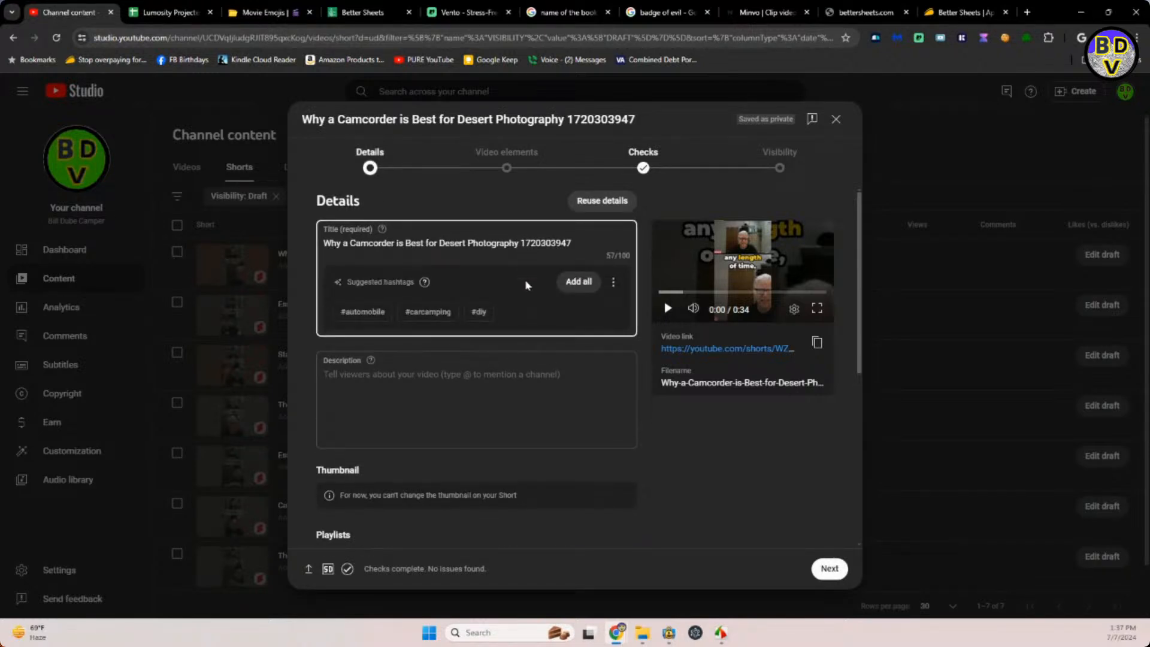
key(ctrl+v)
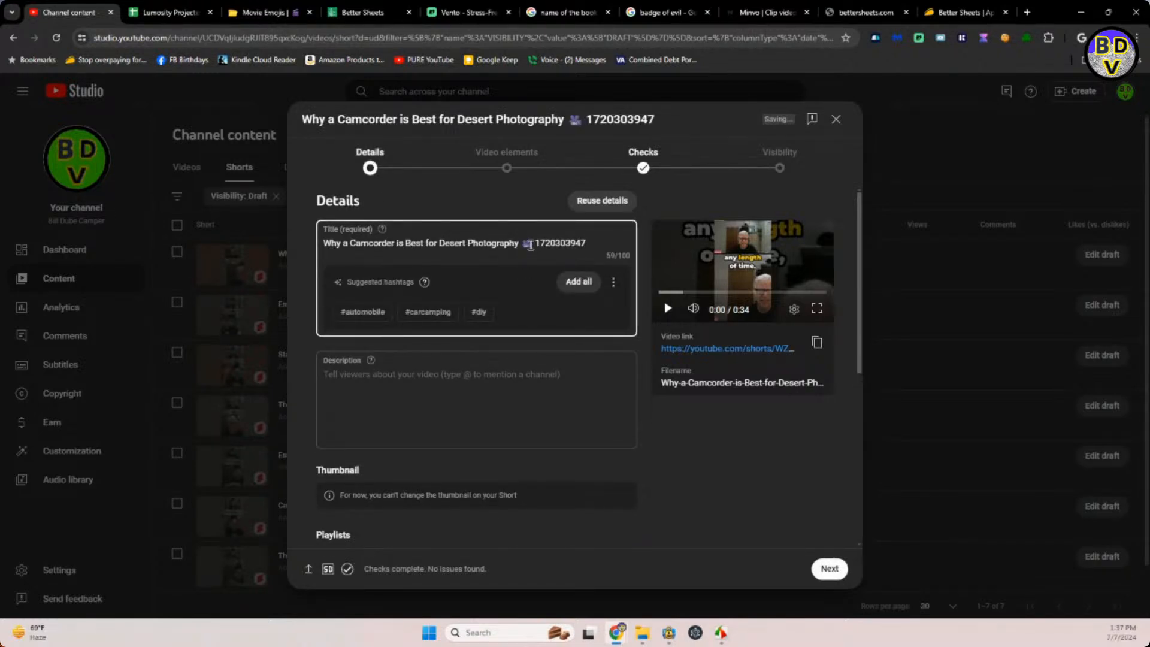
Fill the camcorder Short's description with its title text and emoji, followed by "Car camping and recreation shorts video. #camping, #campgear, #vacation".
drag(536, 243, 323, 258)
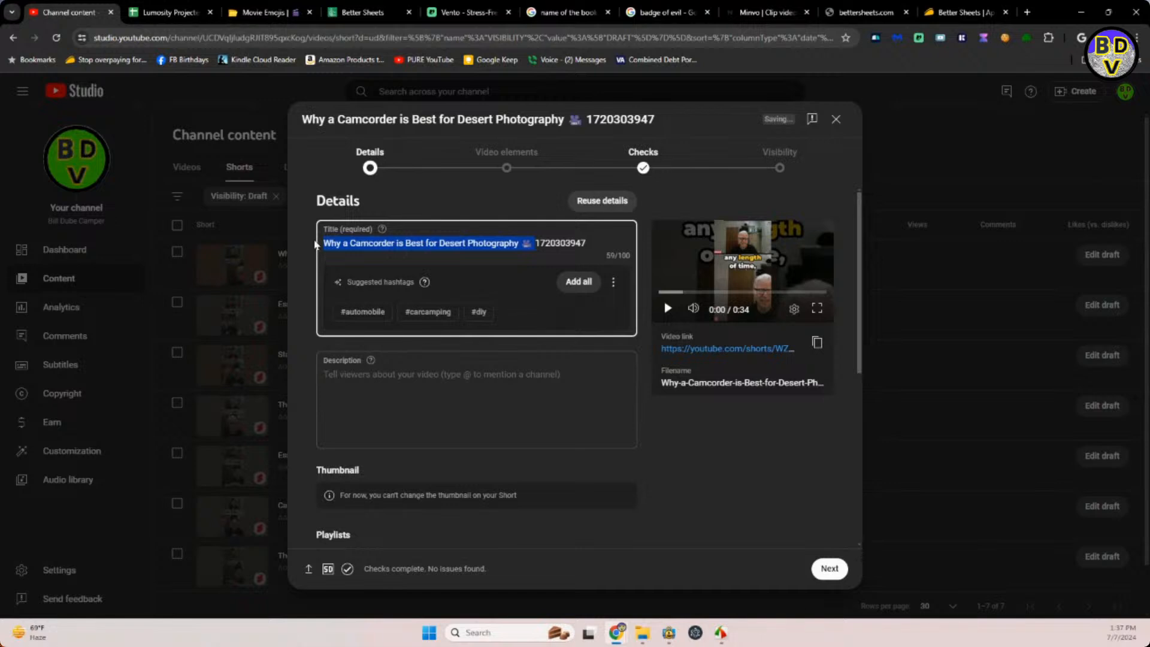
key(ctrl+c)
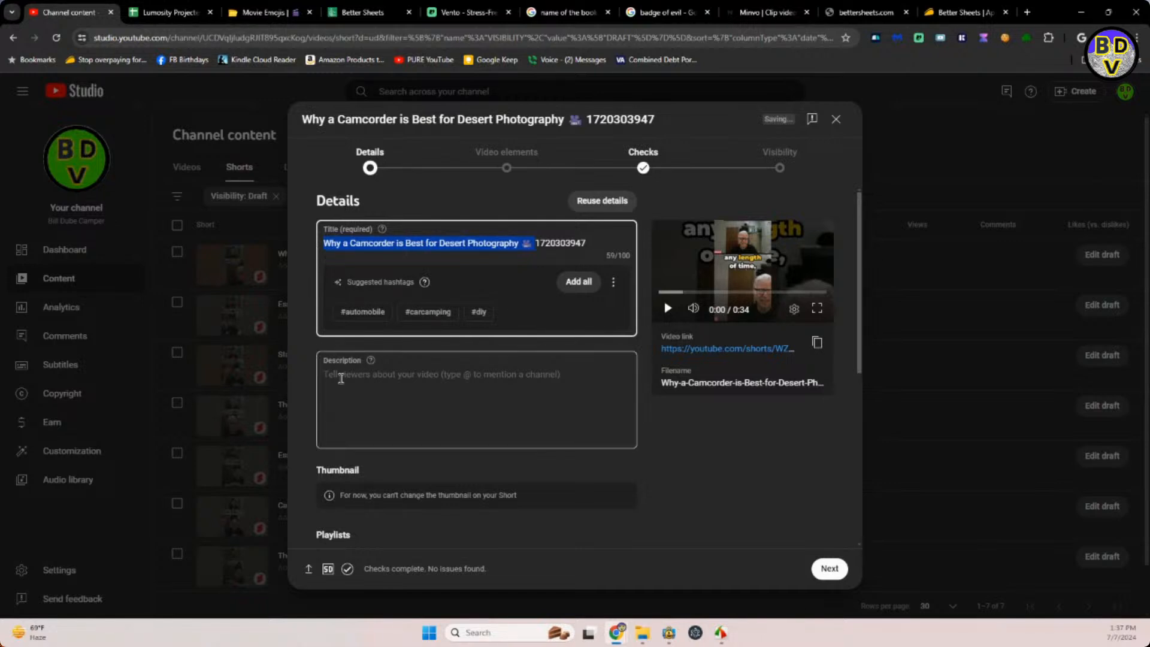
click(341, 377)
key(ctrl+v)
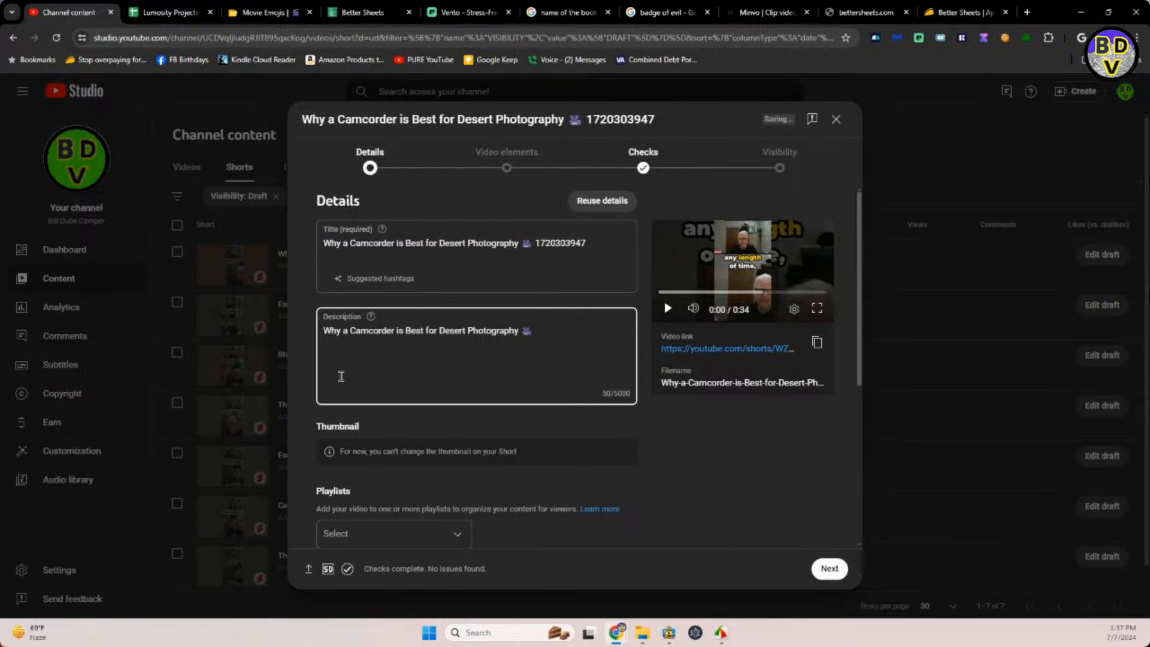
click(172, 10)
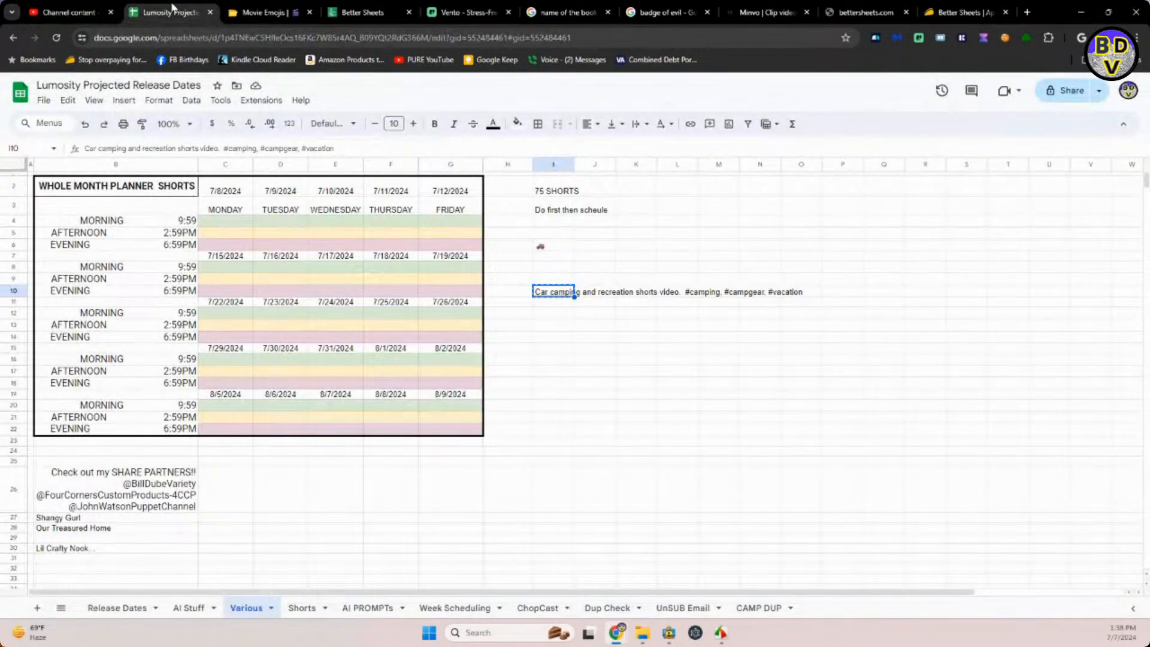
click(51, 13)
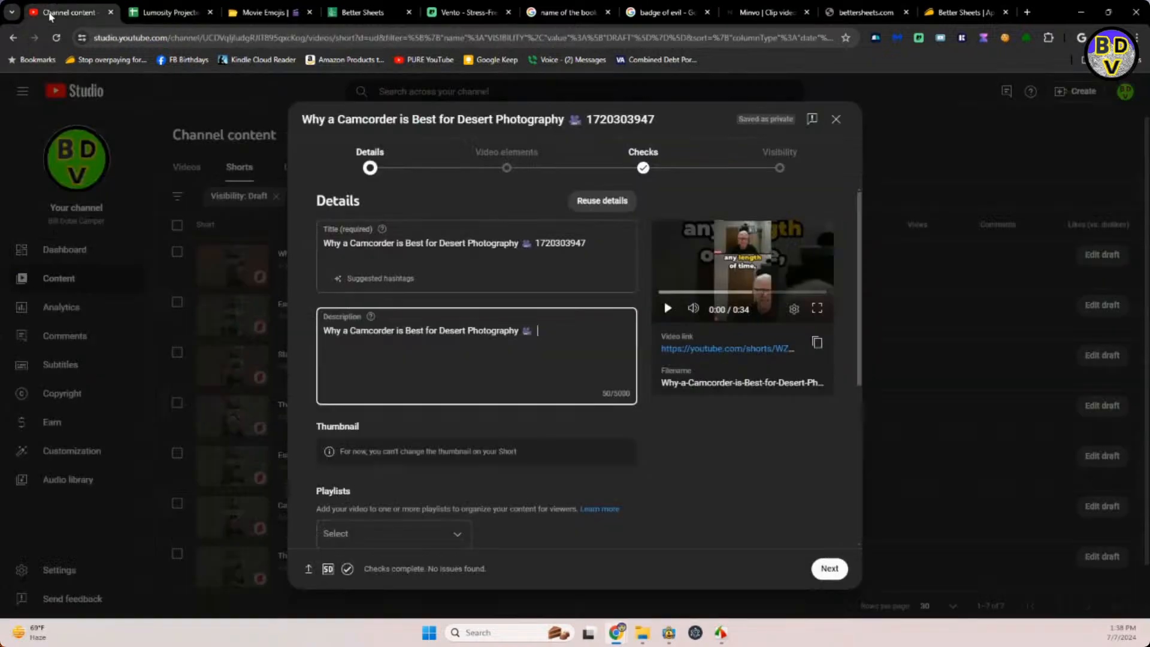
click(500, 344)
key(ctrl+v)
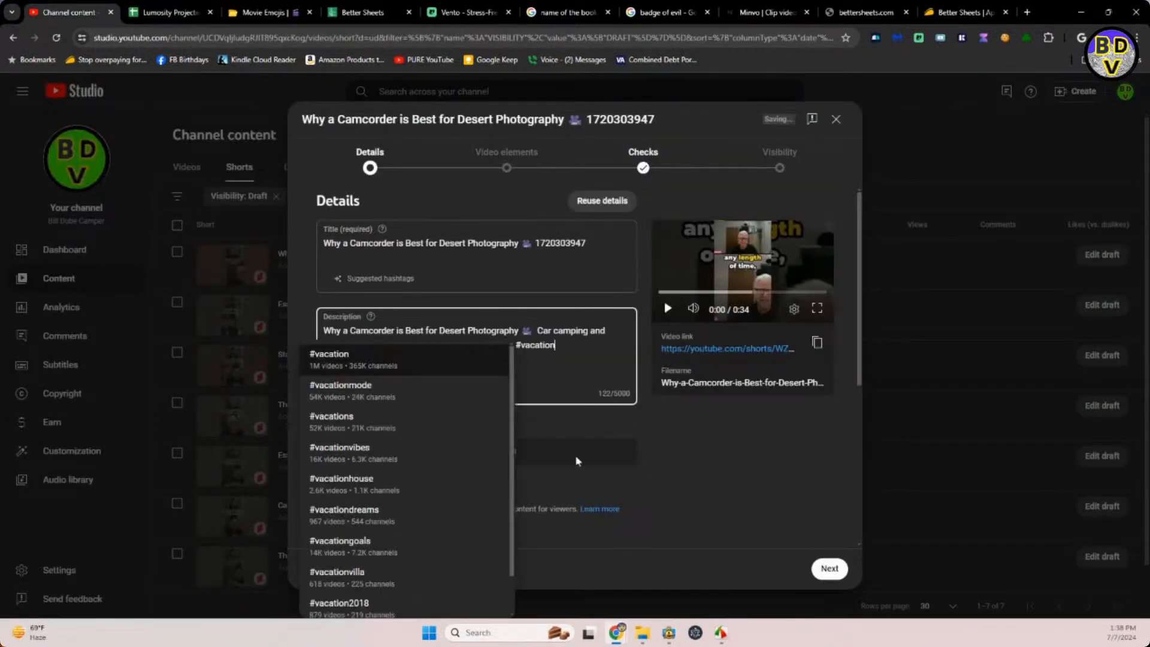
click(665, 450)
Add the Why a Camcorder is Best for Desert Photography Short to the CAMPER SHORTS VIDEOS playlist.
scroll(665, 449, down, 3)
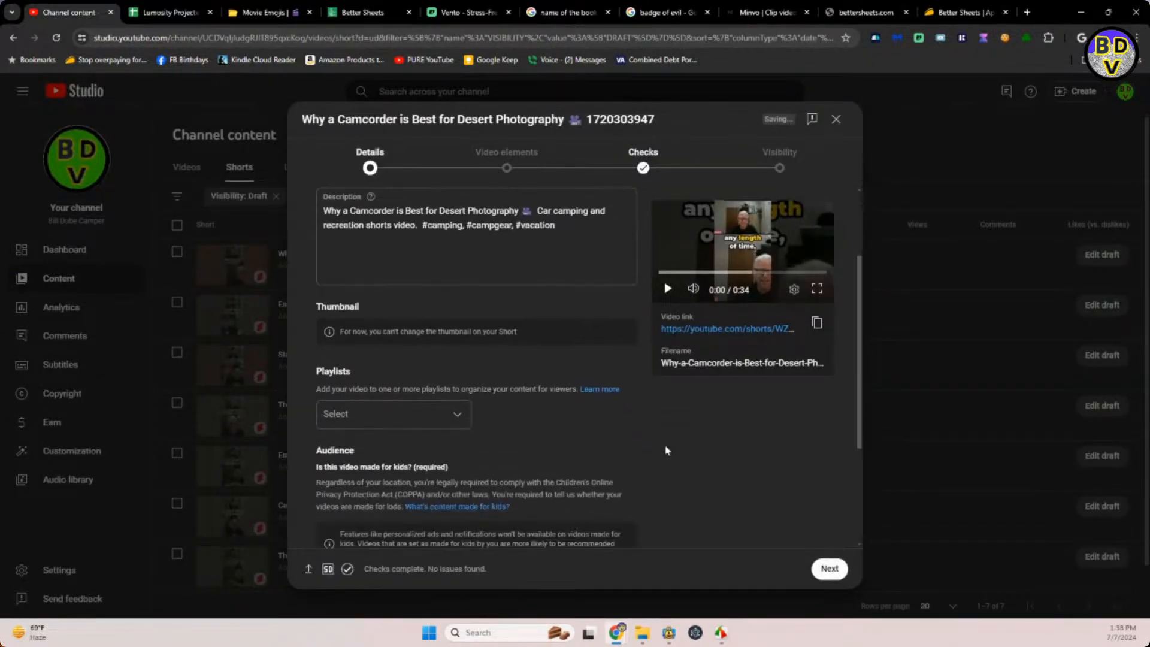
click(457, 417)
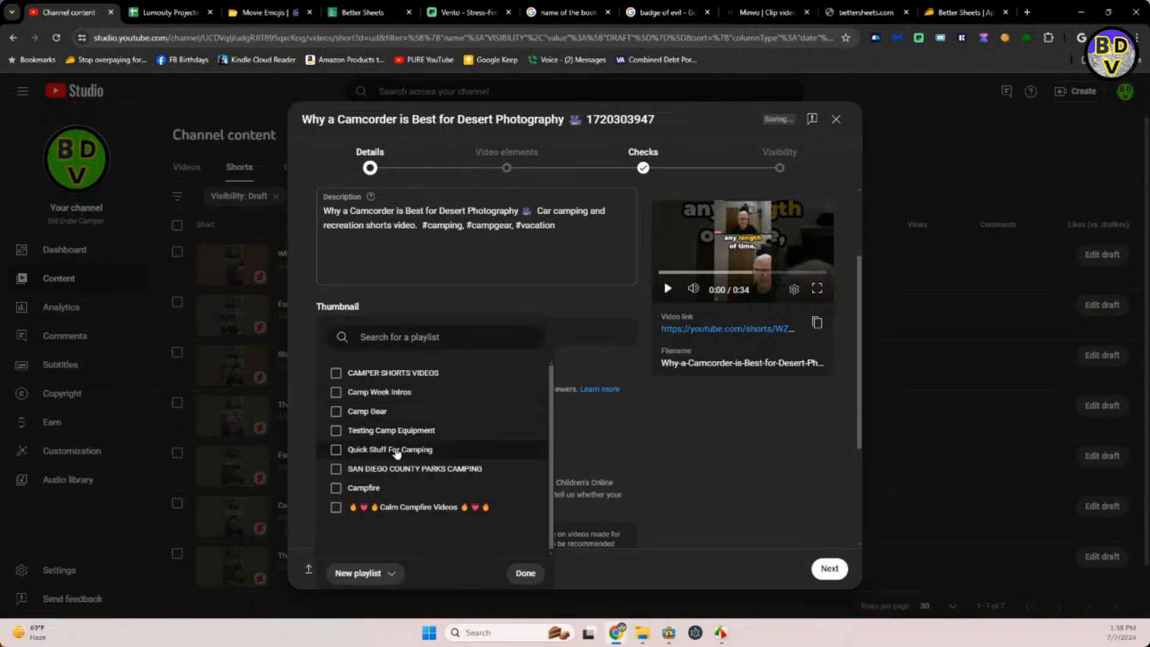
click(338, 375)
click(663, 435)
Mark the camcorder Short as not made for kids and answer No to the altered content question.
scroll(664, 433, down, 2)
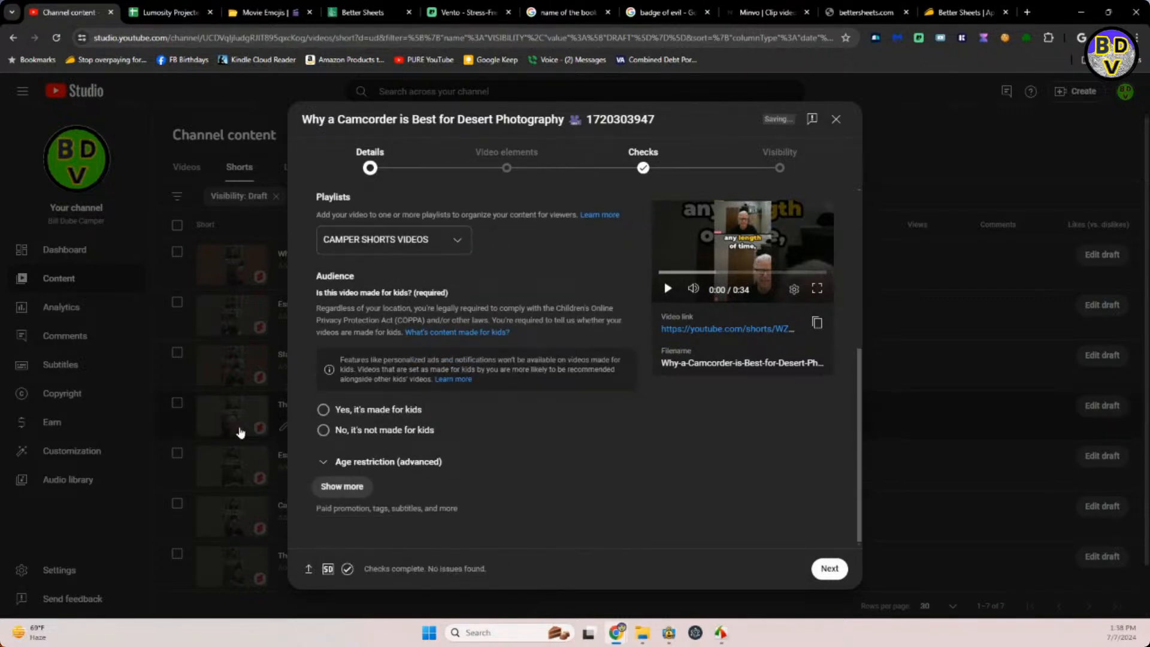
click(324, 431)
click(350, 484)
scroll(517, 455, down, 5)
scroll(518, 455, down, 3)
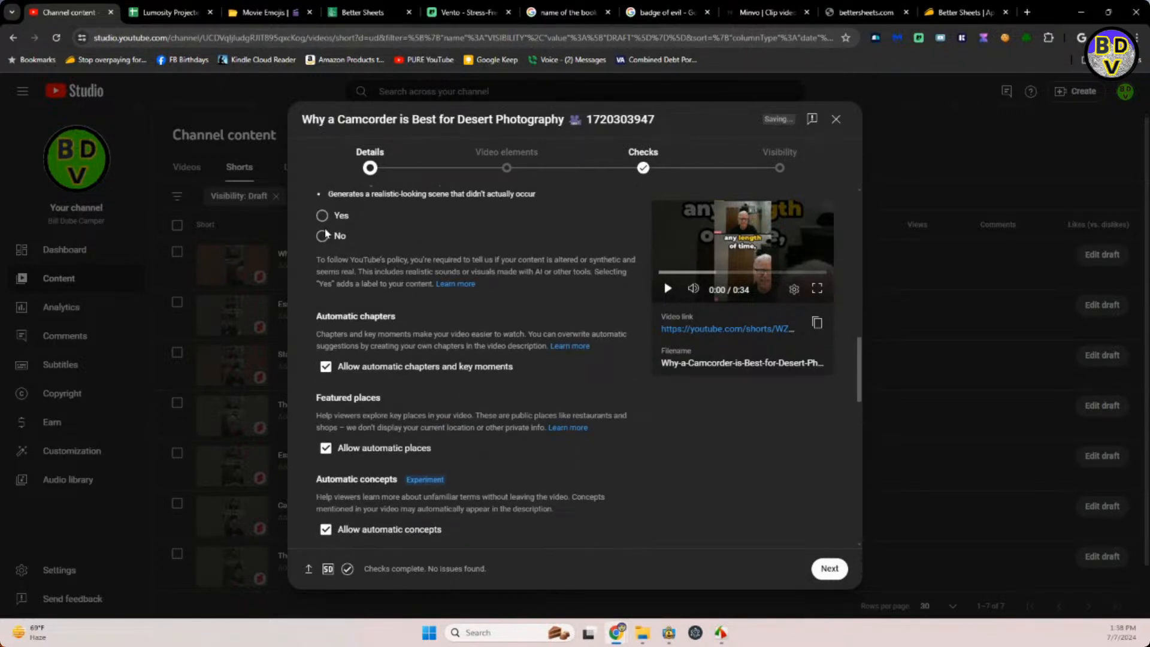
click(324, 236)
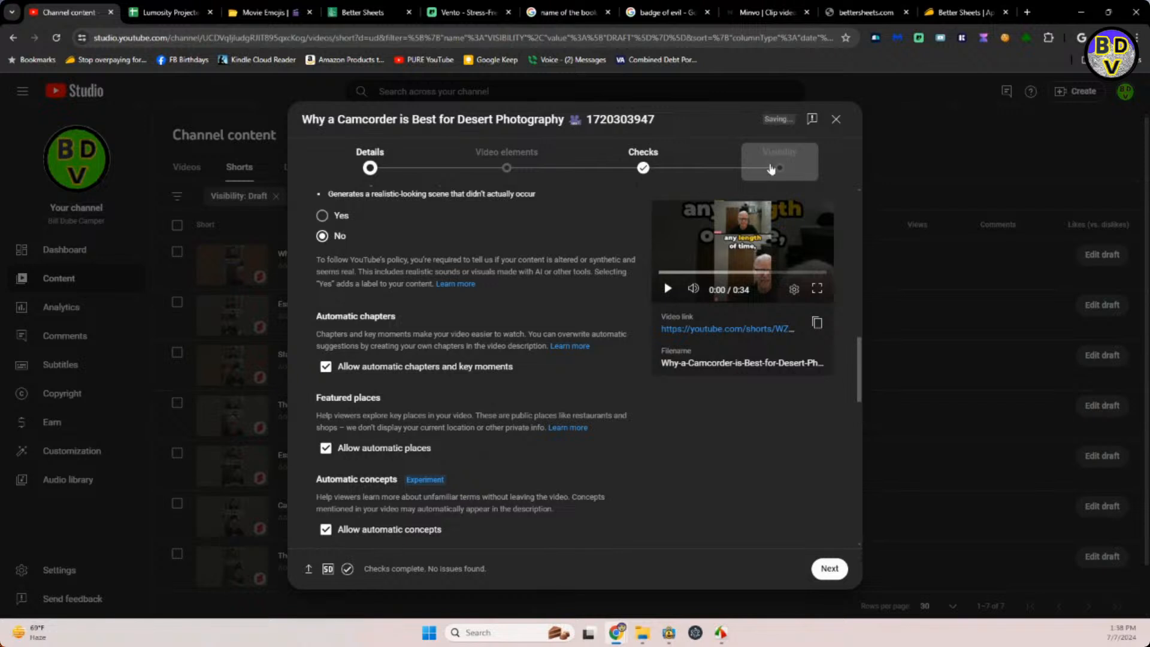
Schedule the camcorder Short to go public on Jul 12, 2024 at 6:59 PM and dismiss the confirmation.
click(771, 170)
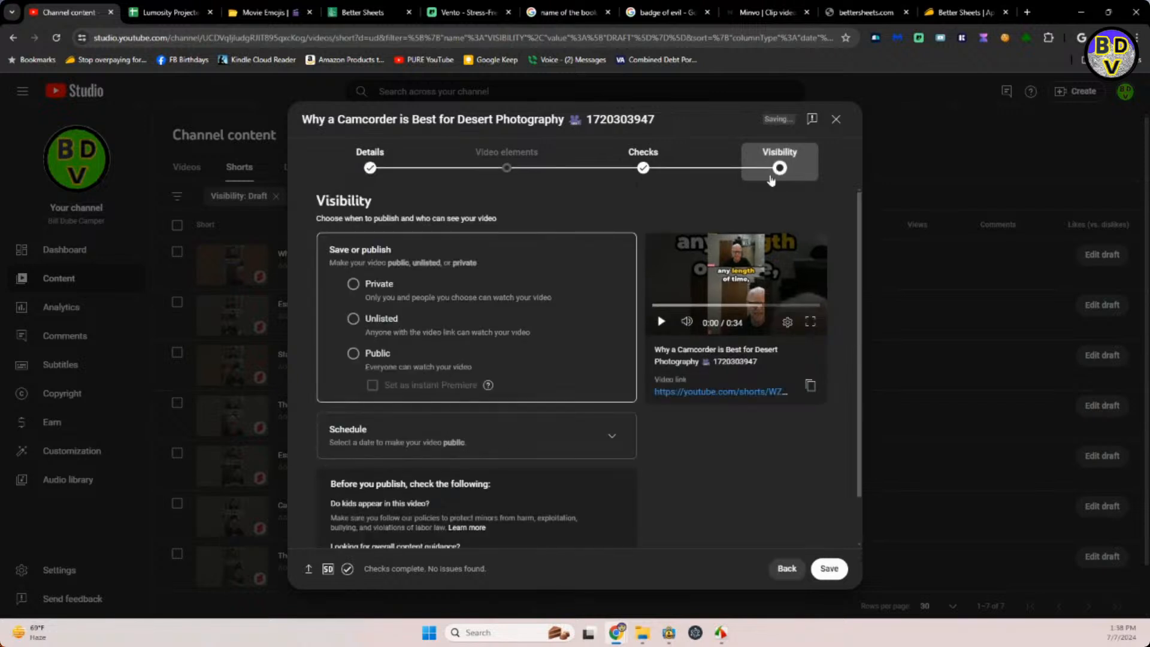
click(612, 436)
click(420, 371)
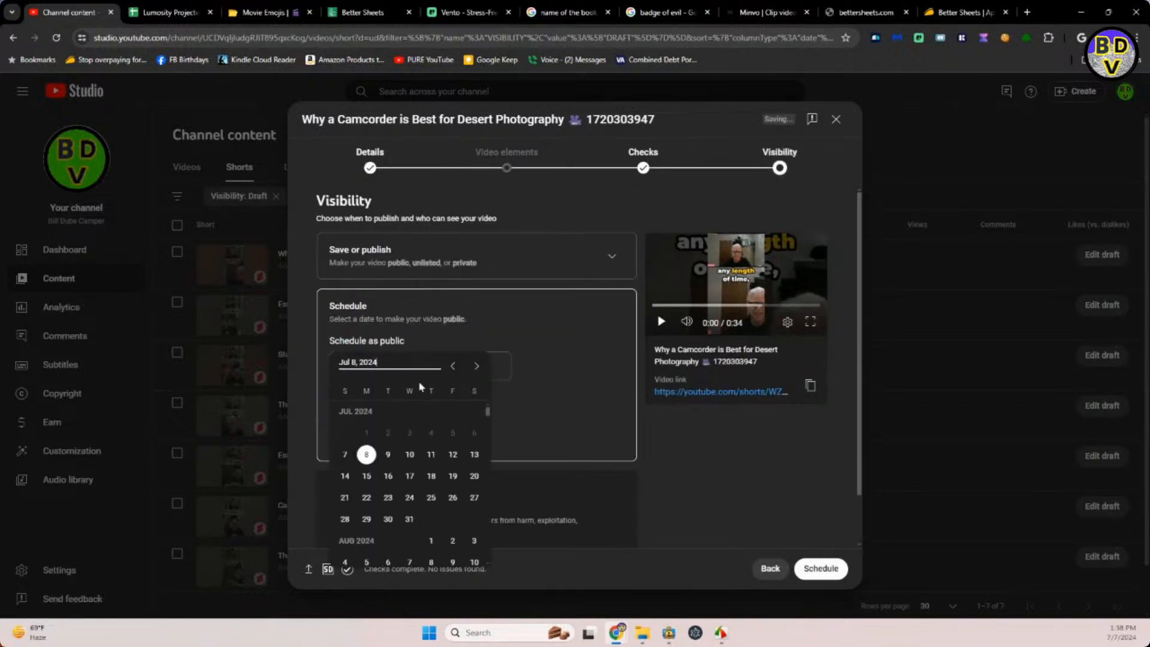
click(460, 454)
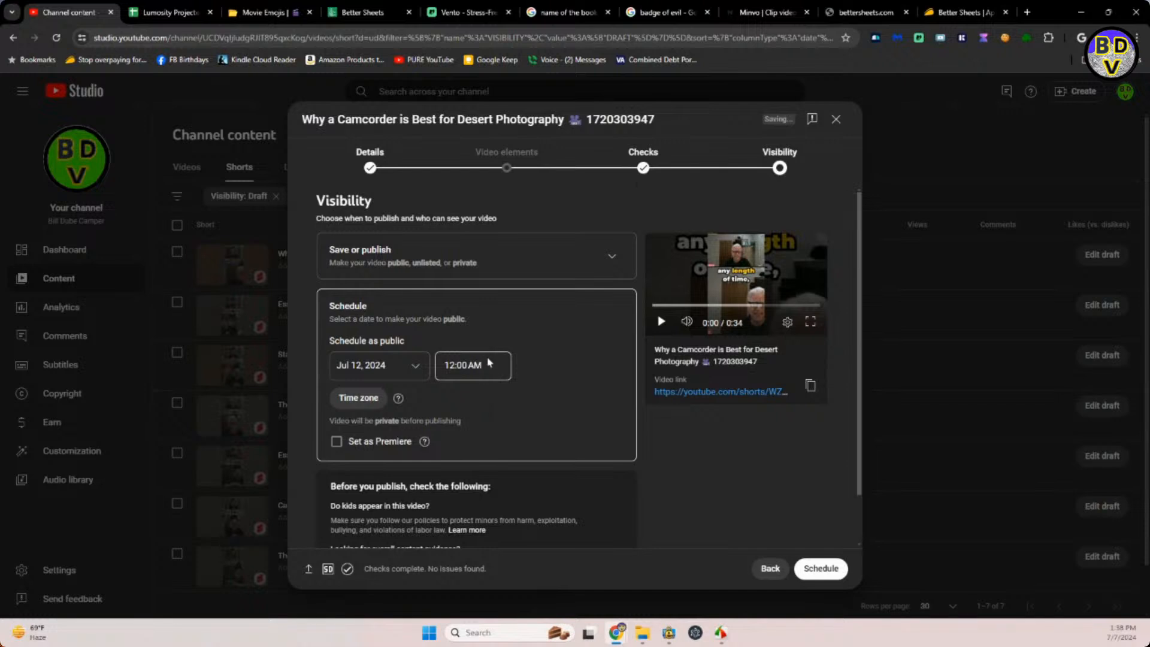
click(486, 365)
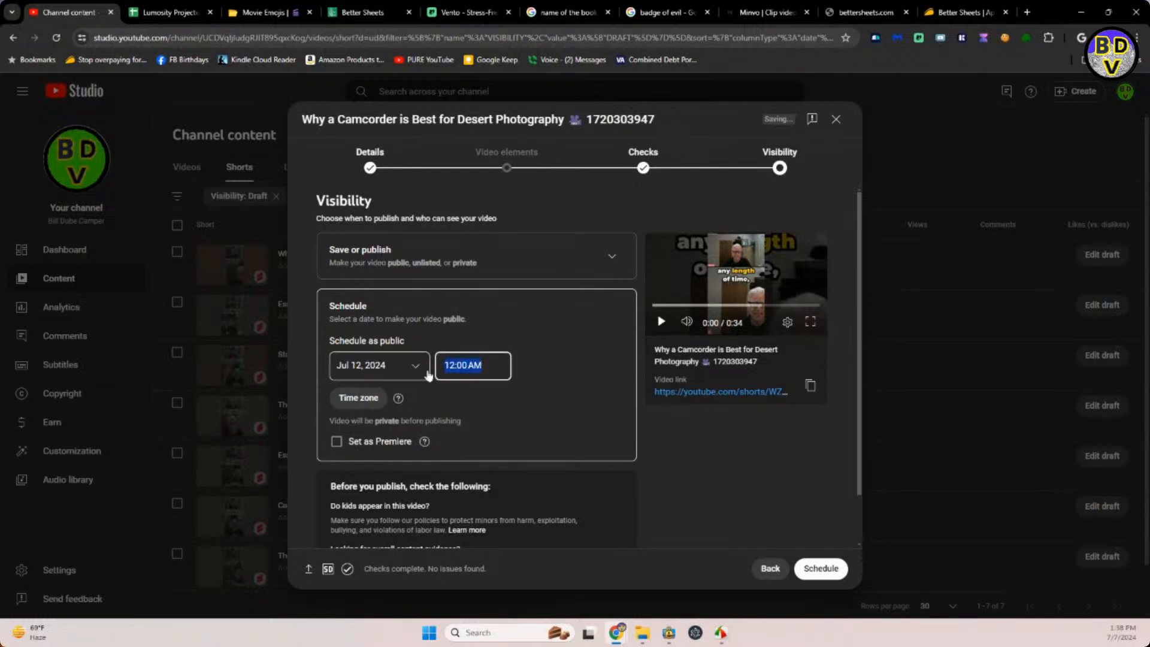
text(6:59pm)
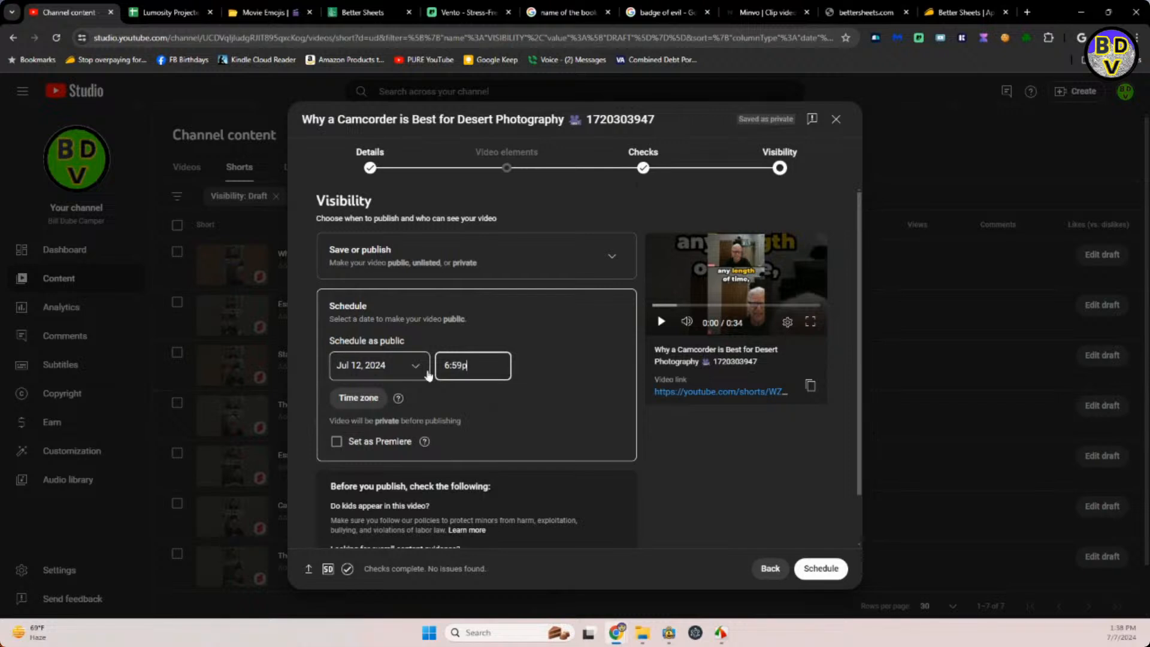
click(812, 569)
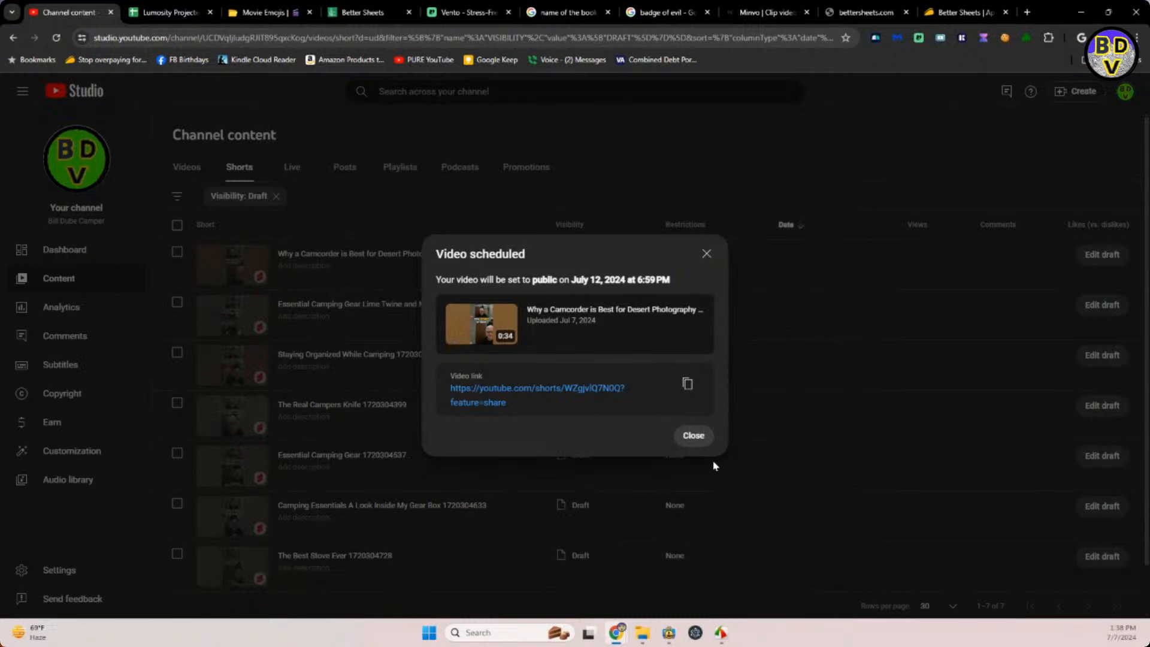
click(694, 437)
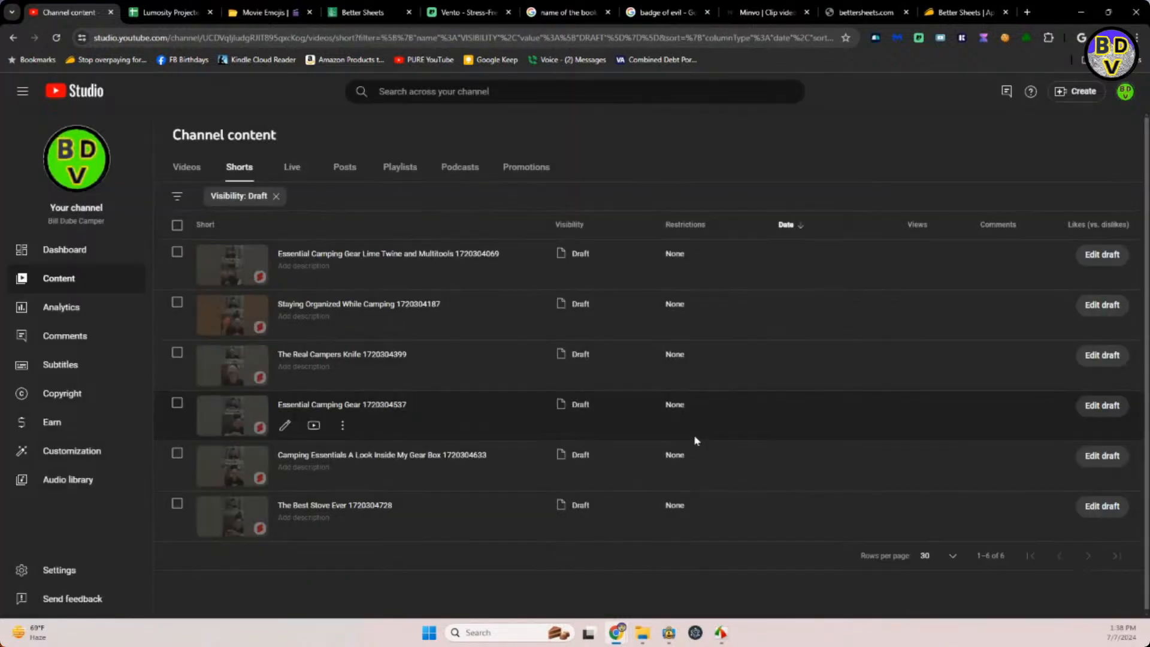